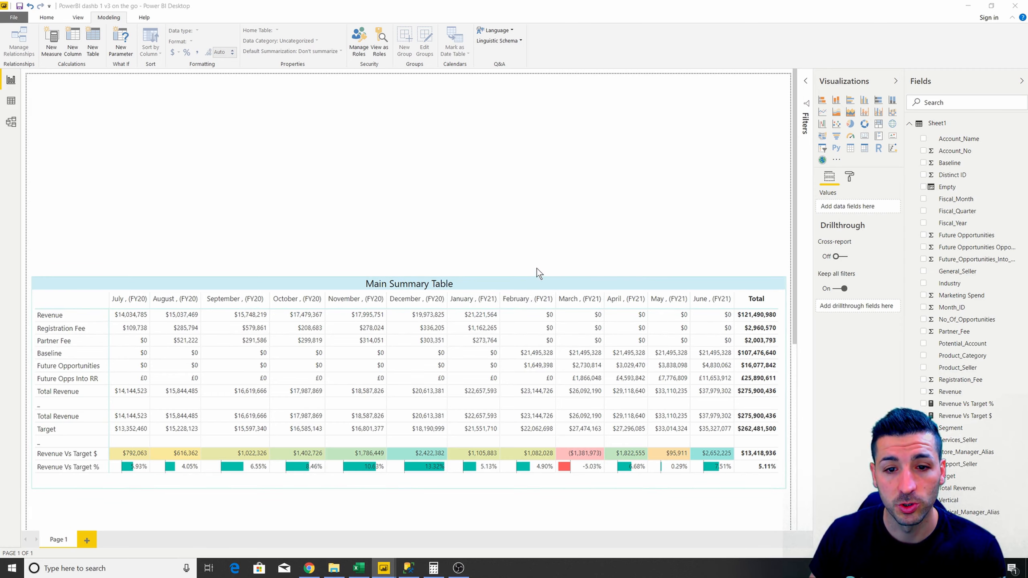
# - Duplicate the Main Summary Table matrix and place the copy in the empty space above the original
pyautogui.scroll(-3, 536, 270)
pyautogui.click(506, 182)
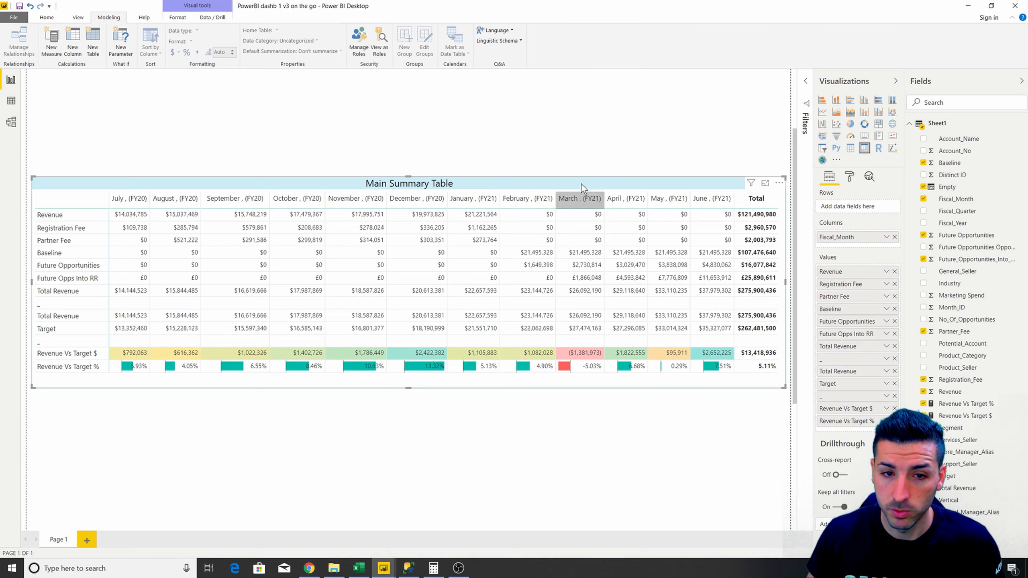
pyautogui.click(295, 426)
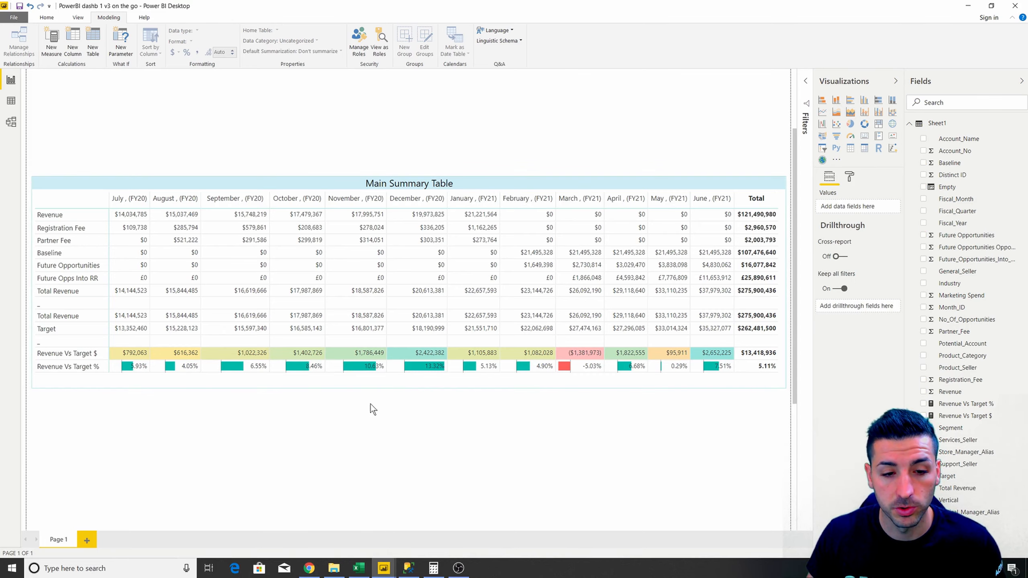
pyautogui.click(394, 389)
pyautogui.hotkey('ctrl', 'c')
pyautogui.hotkey('ctrl', 'v')
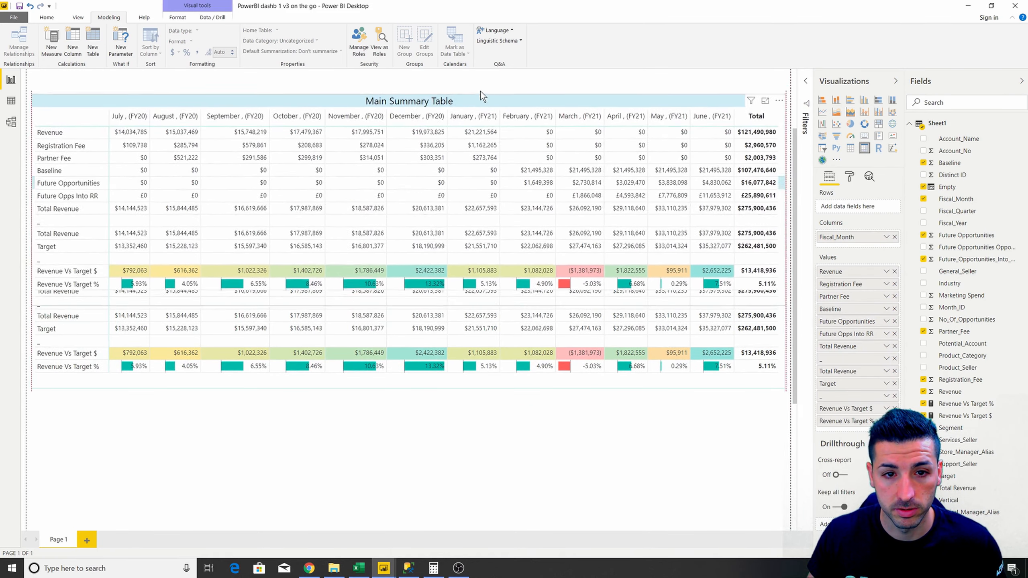
pyautogui.scroll(2, 487, 480)
pyautogui.moveTo(518, 195); pyautogui.dragTo(518, 101)
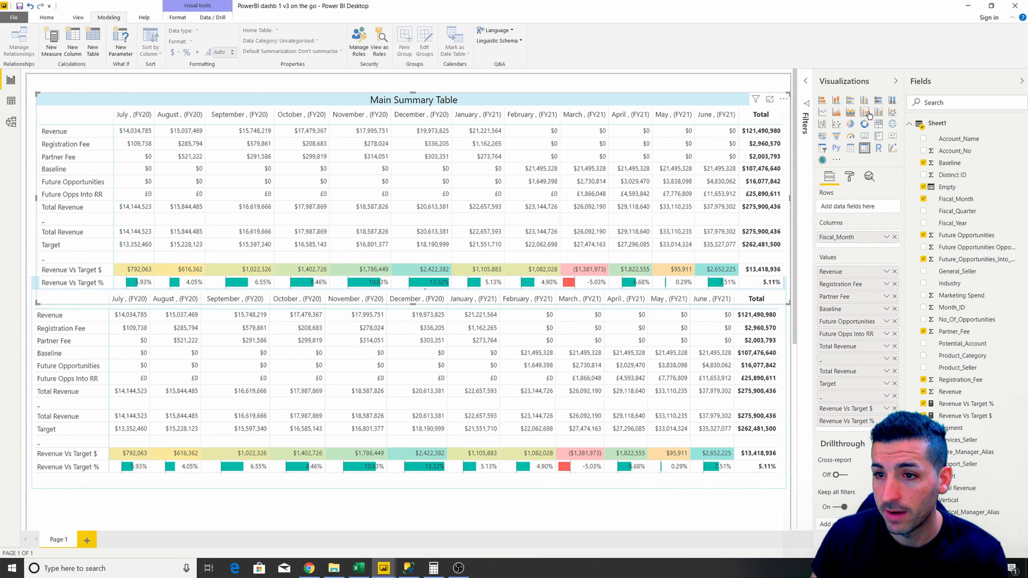
# - Convert the copied table to a line and stacked column chart and remove Revenue Vs Target % and Revenue Vs Target $ from its column values
pyautogui.click(865, 112)
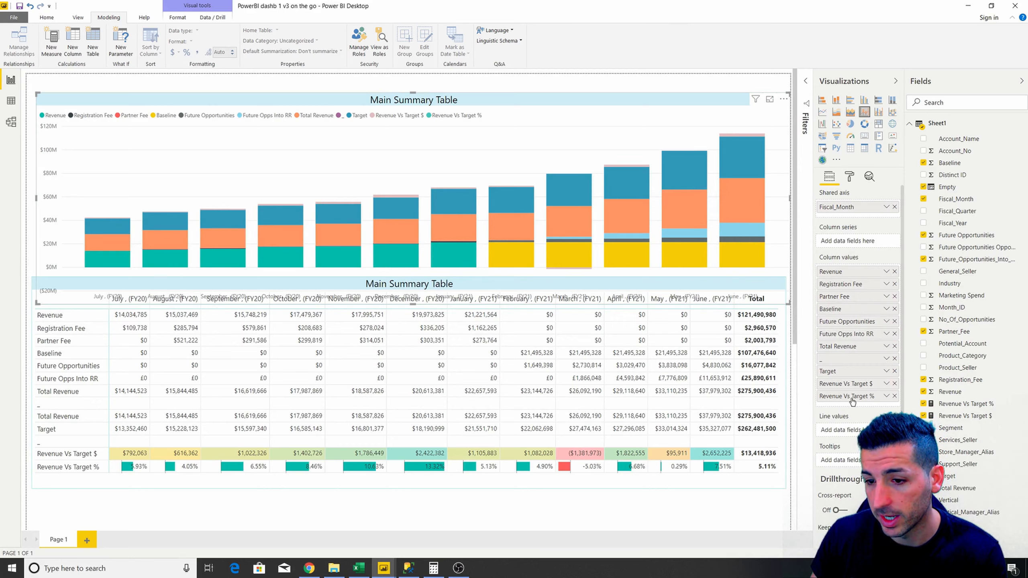
pyautogui.click(894, 396)
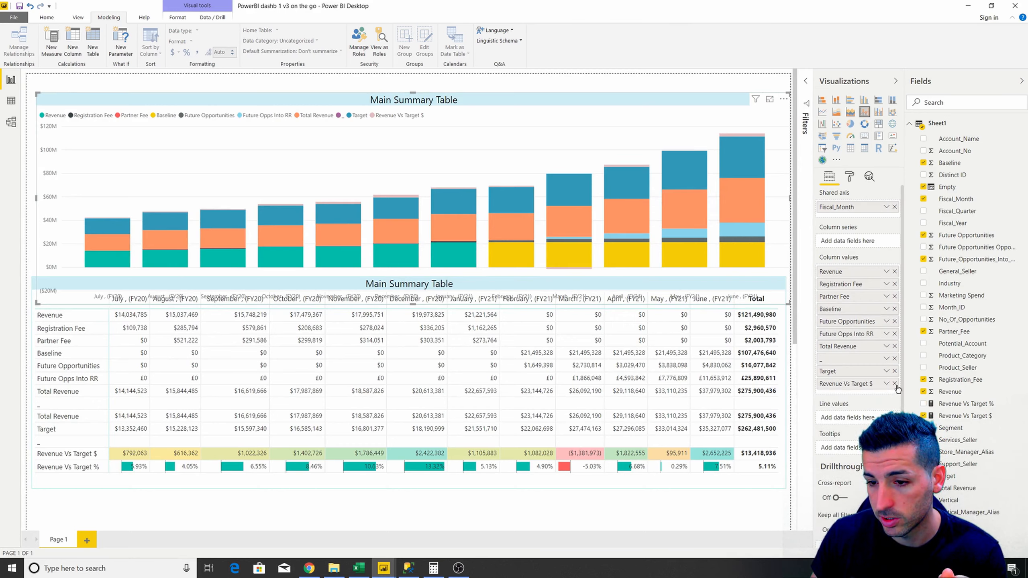
pyautogui.click(894, 384)
# - Move Target from the chart's column values to its line values
pyautogui.click(894, 371)
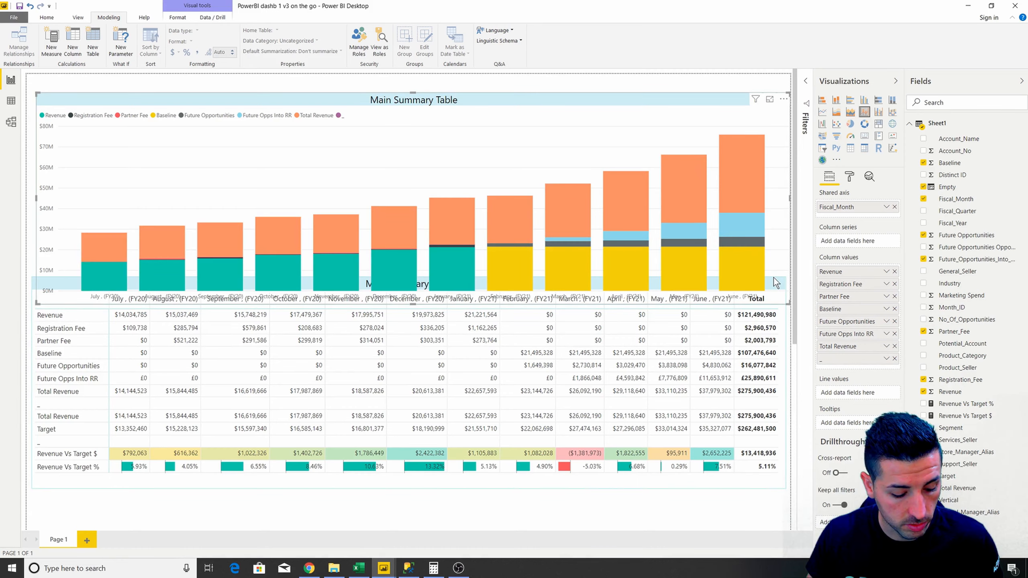
pyautogui.hotkey('ctrl', 'z')
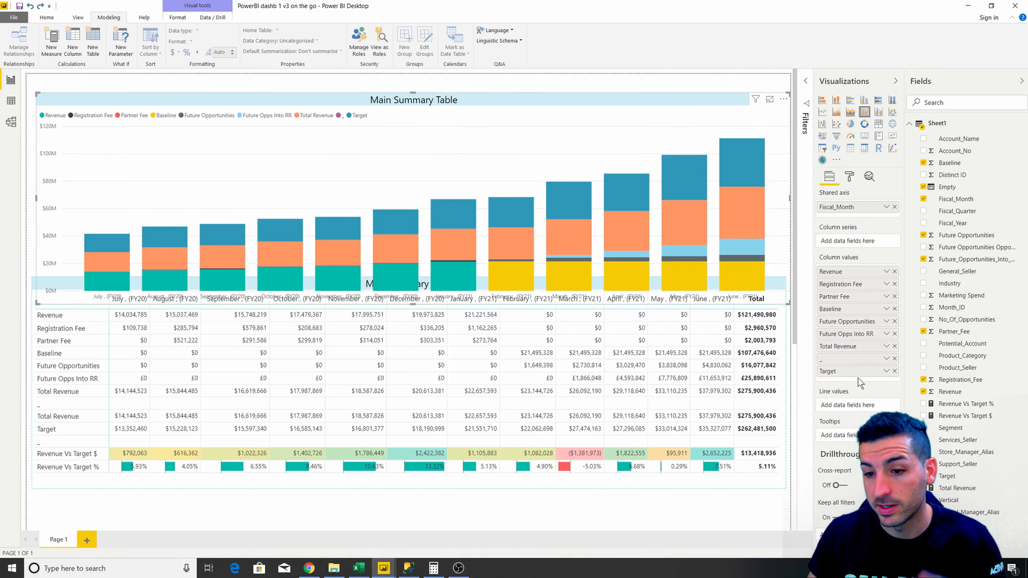
pyautogui.moveTo(854, 377); pyautogui.dragTo(858, 405)
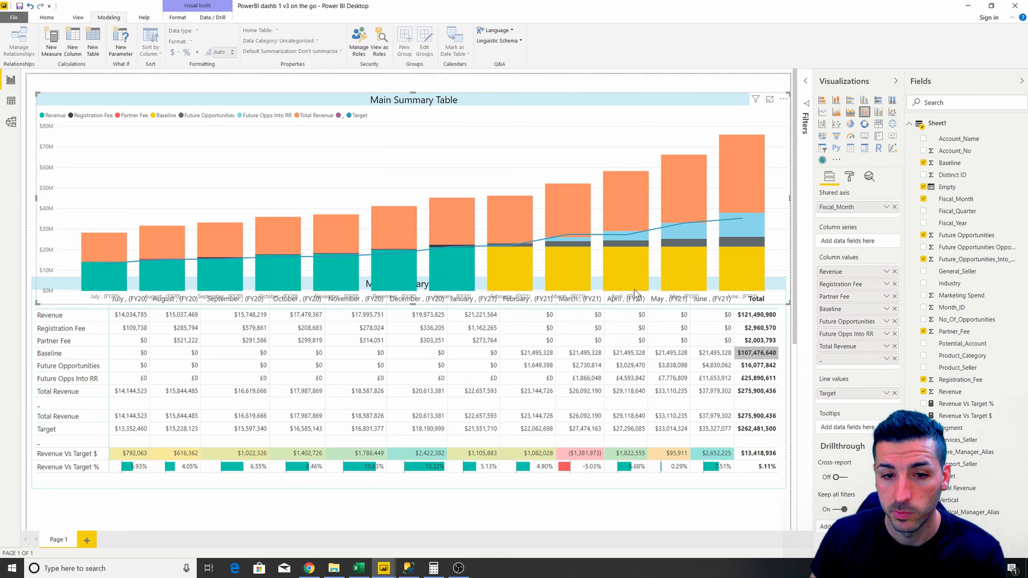
# - Remove the blank "_" field and Total Revenue from the chart's column values
pyautogui.moveTo(227, 274)
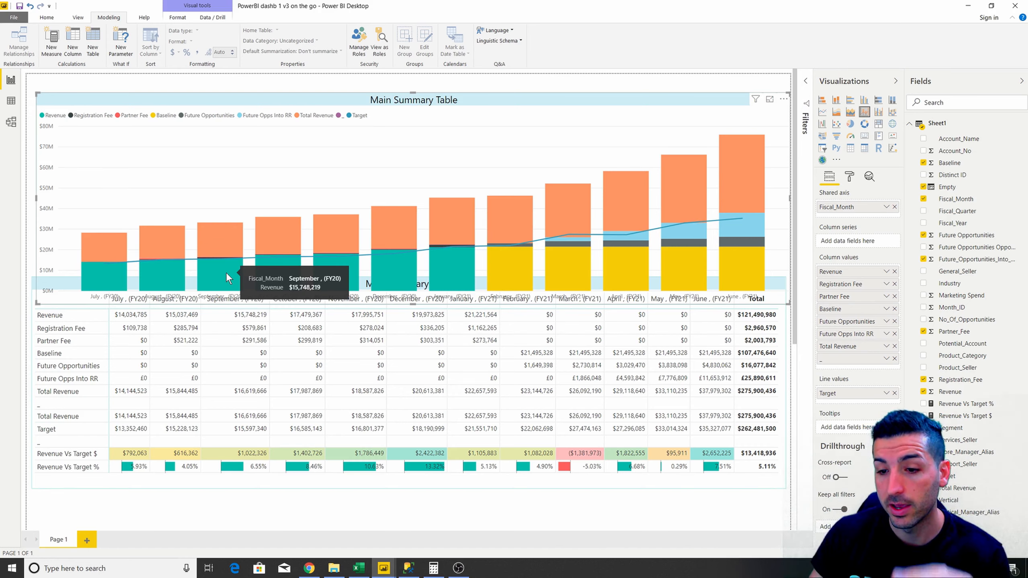
pyautogui.click(894, 358)
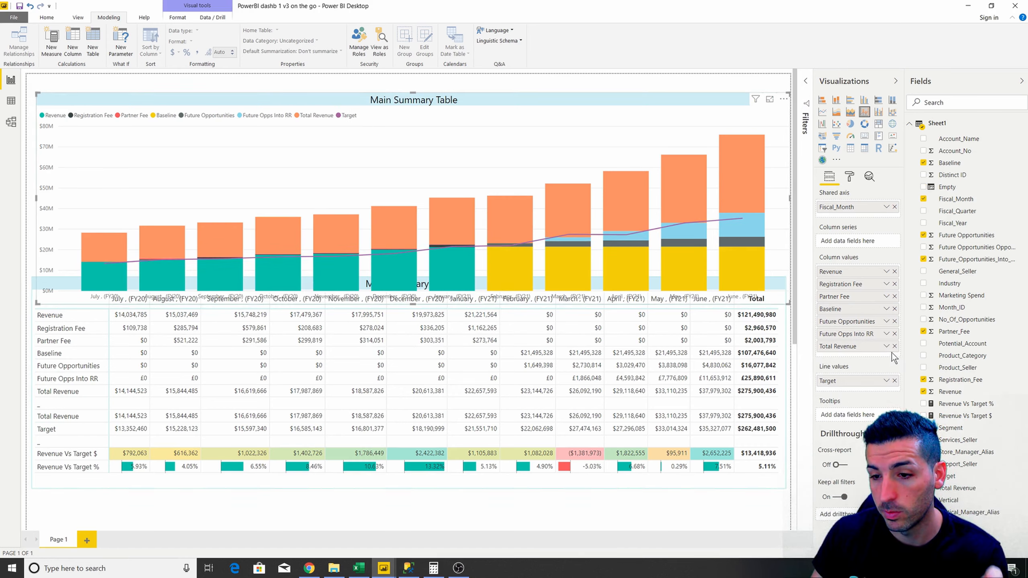
pyautogui.click(893, 347)
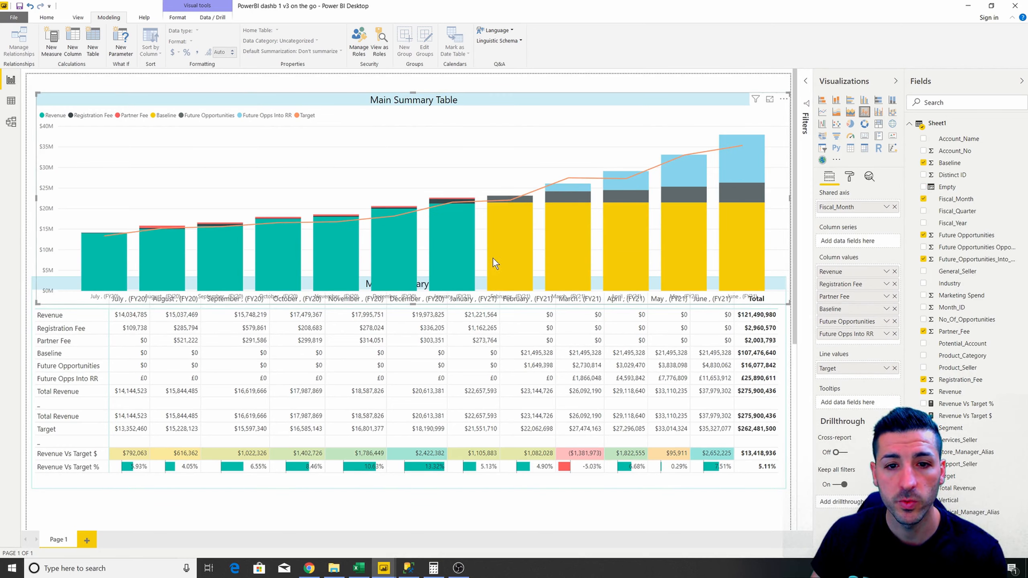
pyautogui.click(549, 78)
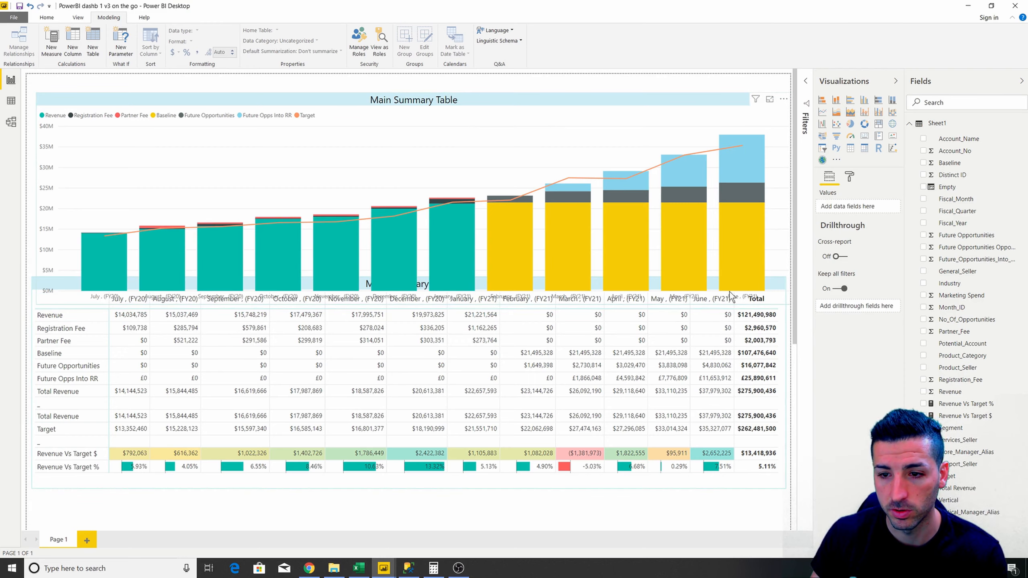
# - Shrink the chart to about half the page width and move the summary table down so it sits just below the chart
pyautogui.click(656, 96)
pyautogui.moveTo(789, 305); pyautogui.dragTo(544, 310)
pyautogui.click(213, 104)
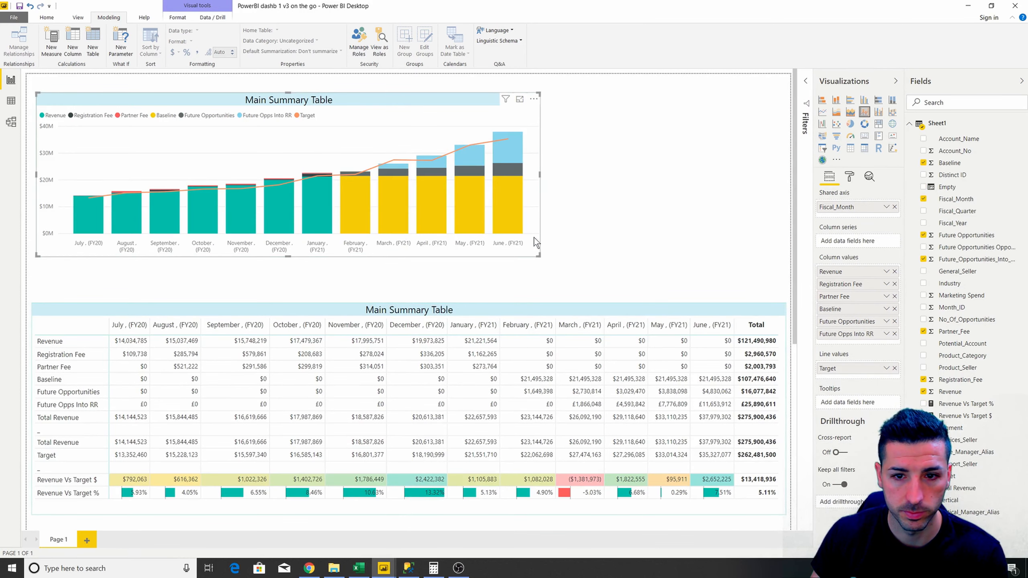
pyautogui.moveTo(539, 256); pyautogui.dragTo(434, 297)
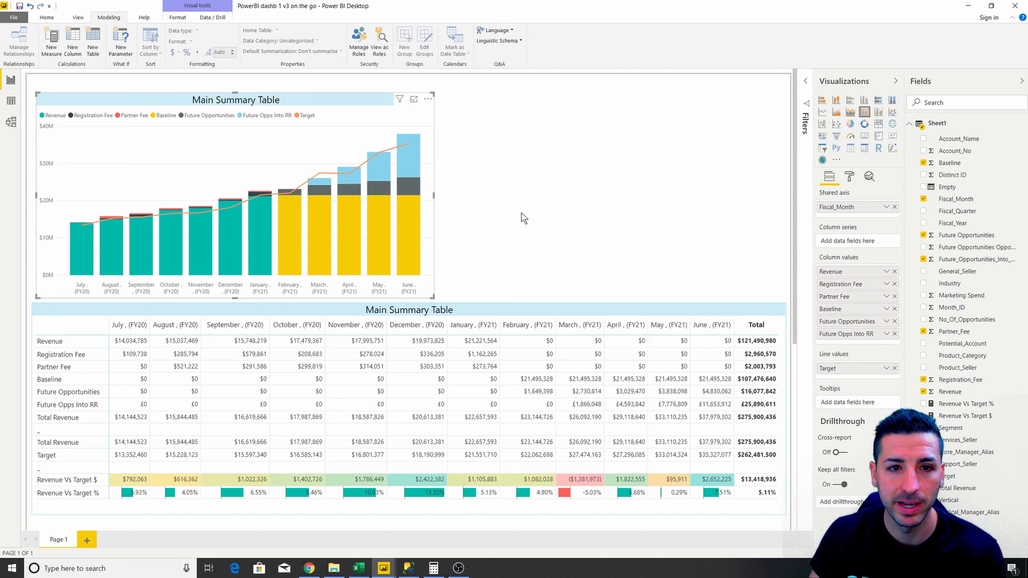
# - Set the Target line's data color to red in the chart formatting
pyautogui.click(850, 178)
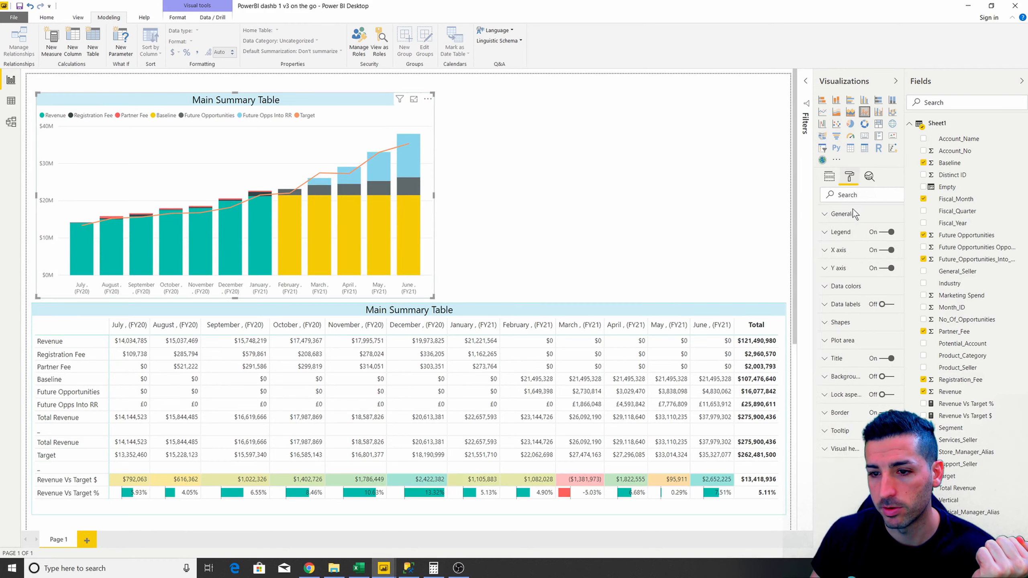
pyautogui.click(842, 286)
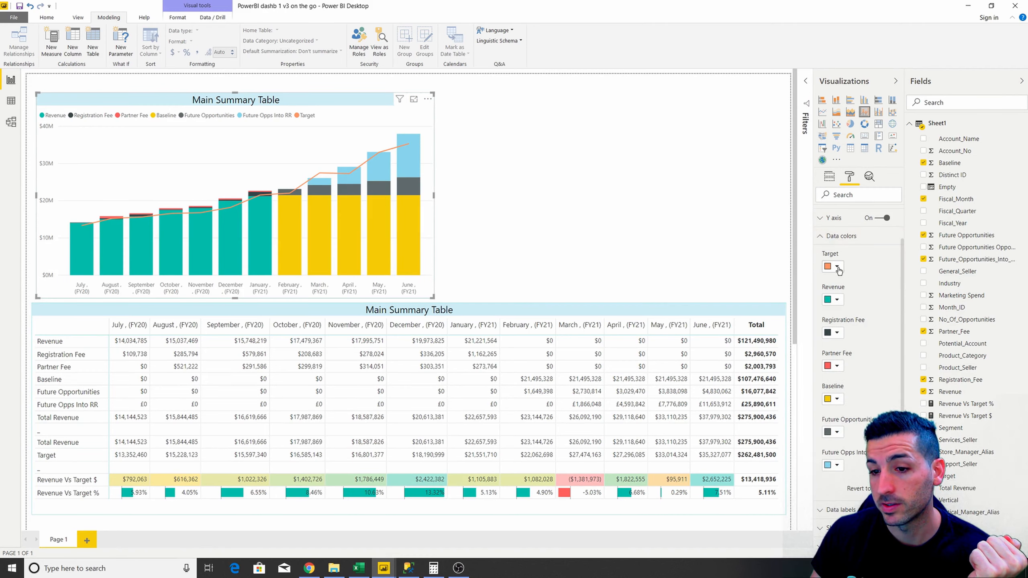
pyautogui.click(838, 269)
pyautogui.click(856, 290)
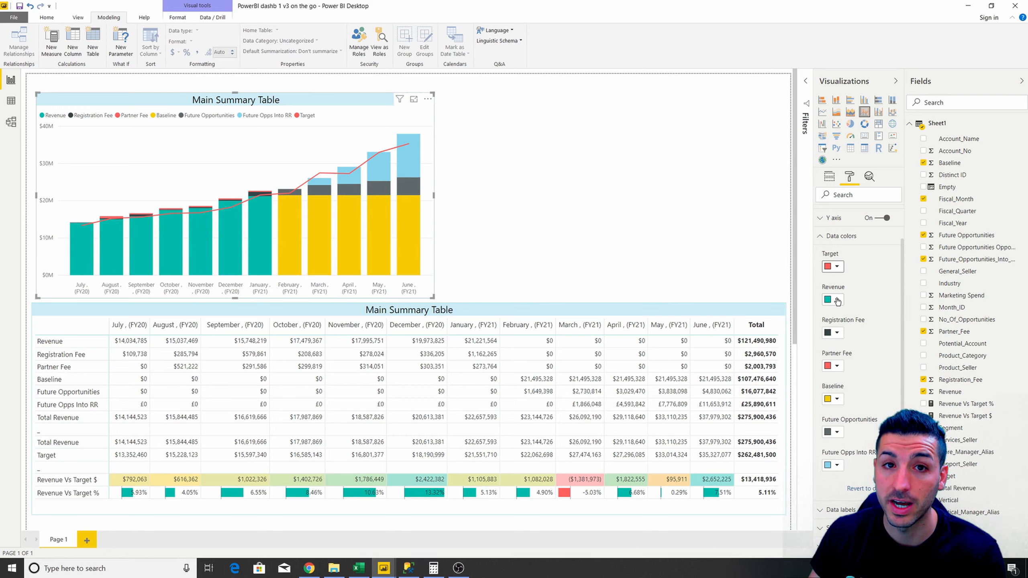
# - Set the chart's Registration Fee color to dark purple and its Partner Fee color to yellow
pyautogui.click(837, 333)
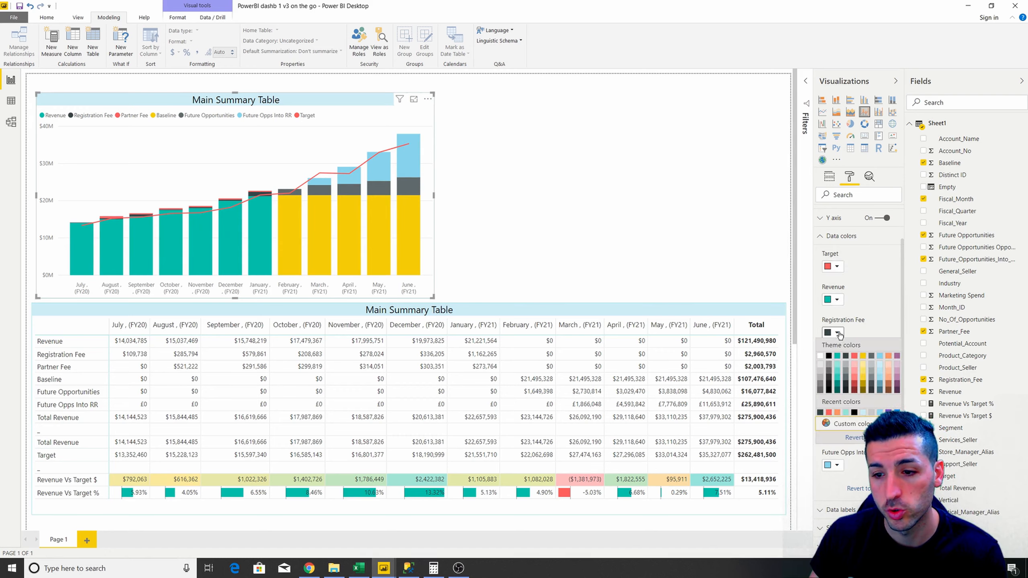
pyautogui.click(898, 391)
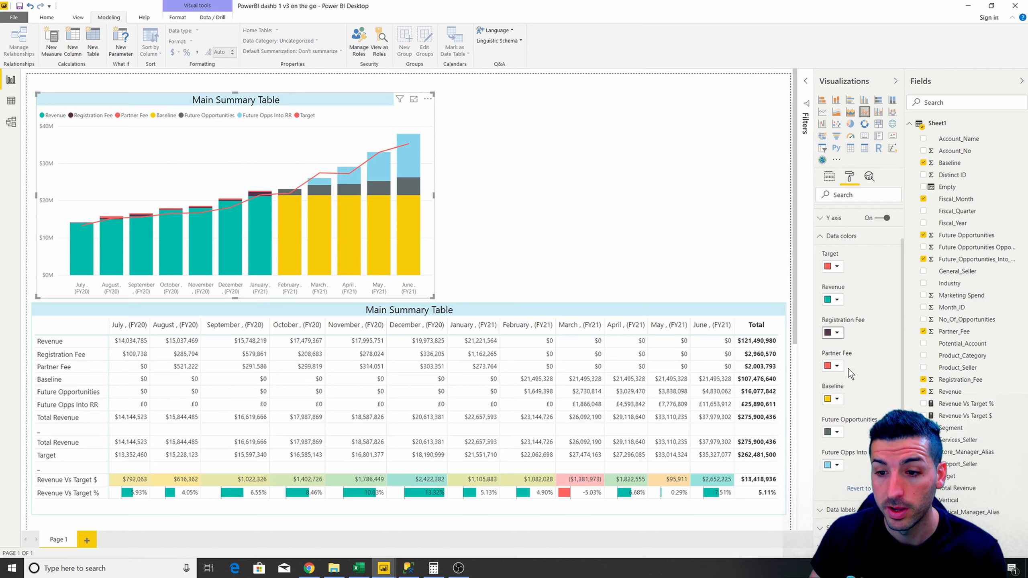
pyautogui.click(837, 367)
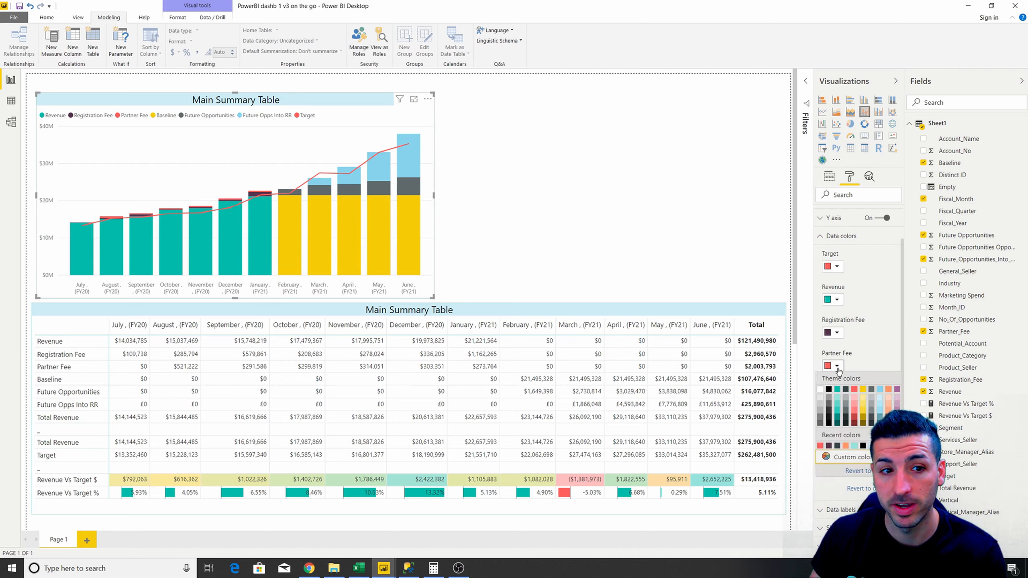
pyautogui.click(863, 389)
pyautogui.scroll(-1, 846, 346)
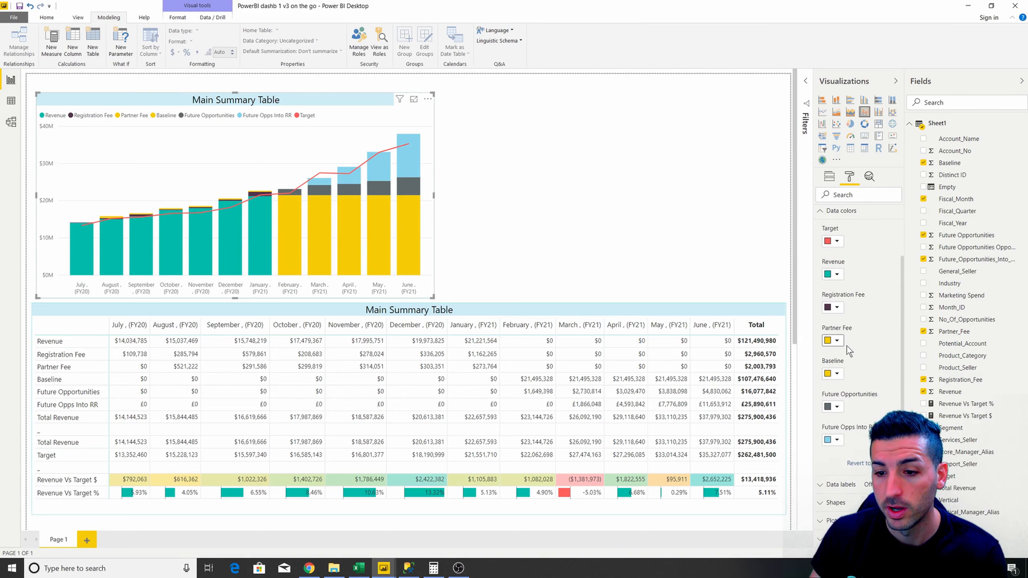
# - Set the chart's Baseline color to light teal, a lighter shade of the Revenue color
pyautogui.click(837, 350)
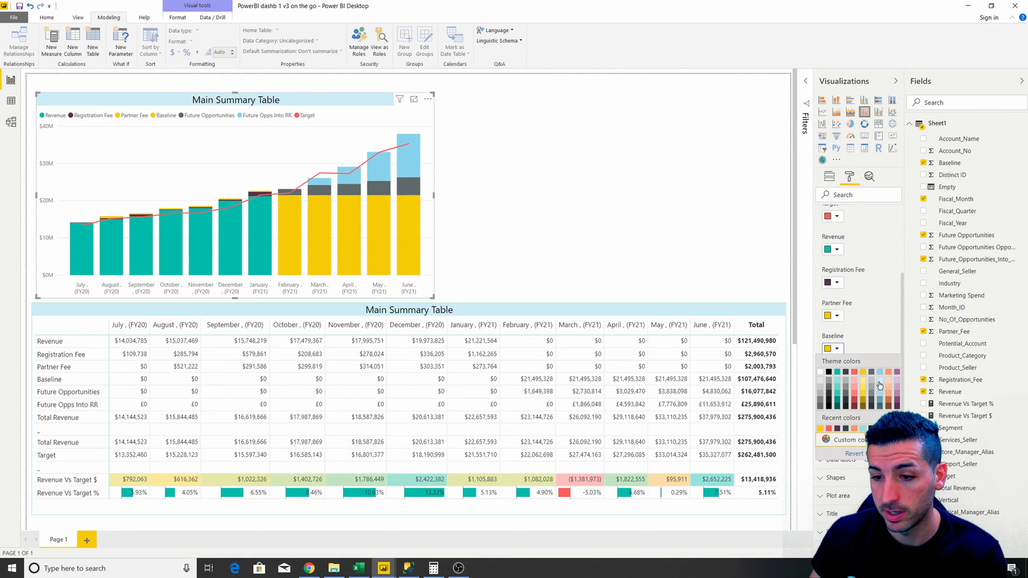
pyautogui.click(837, 381)
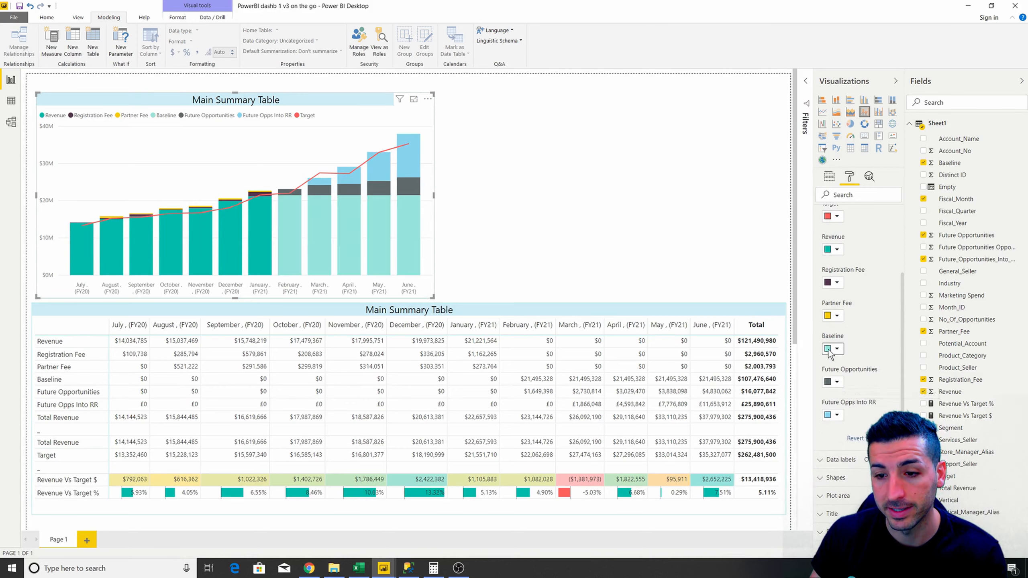
pyautogui.moveTo(284, 207)
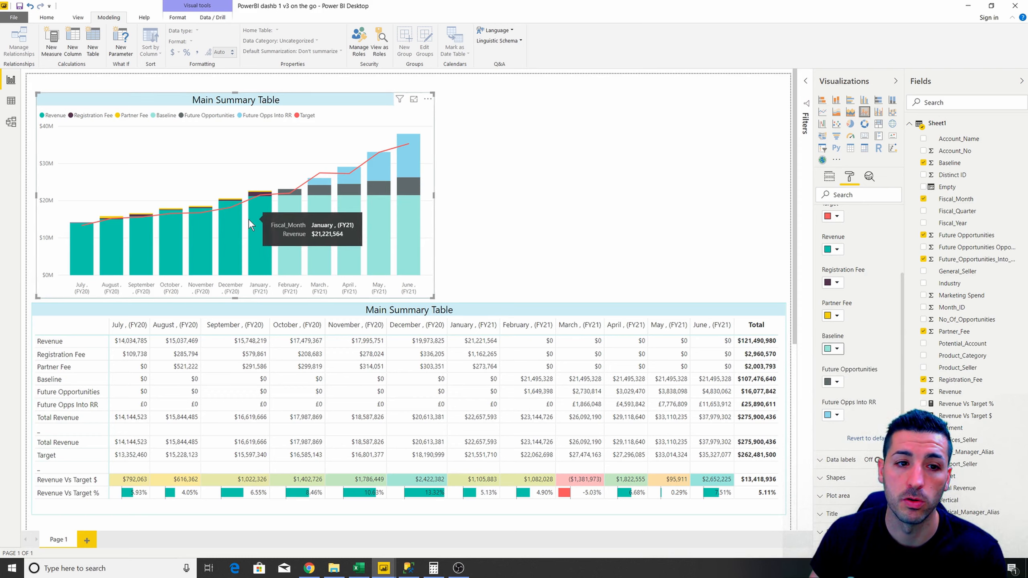
pyautogui.moveTo(256, 223)
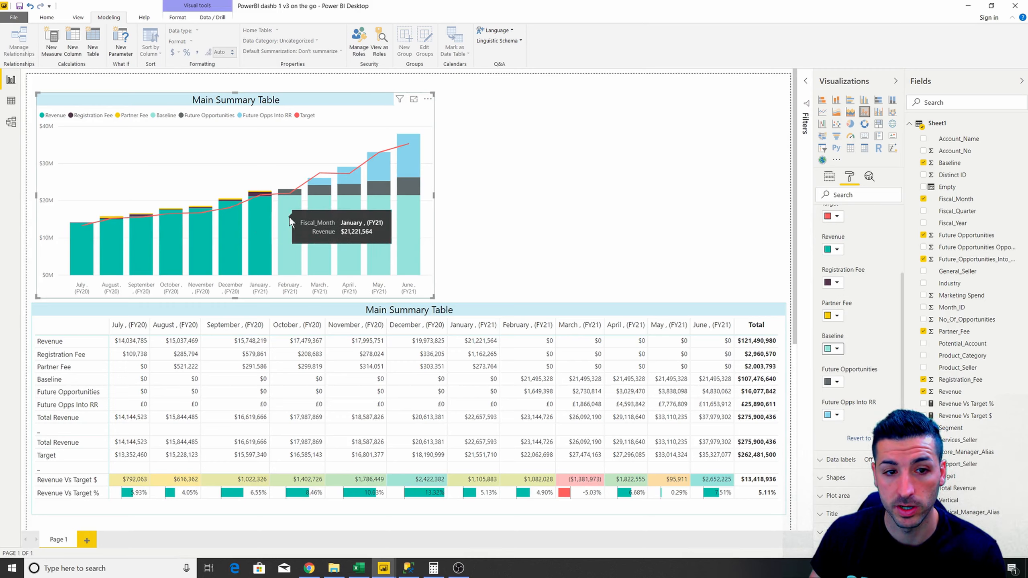
pyautogui.moveTo(415, 226)
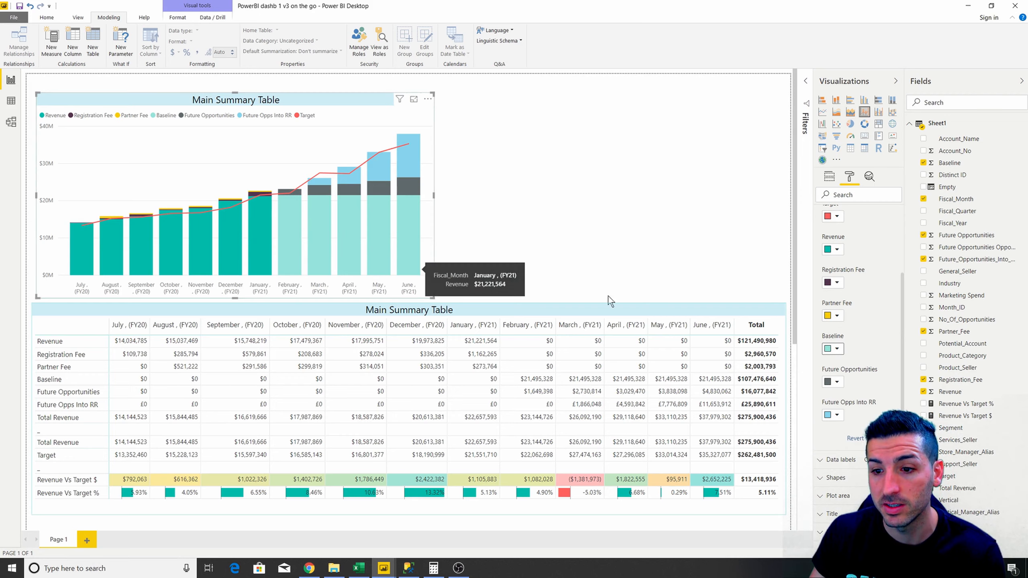
# - Set the chart's Future Opportunities color to light orange and its Future Opps Into RR color to full orange
pyautogui.scroll(-1, 867, 318)
pyautogui.click(836, 332)
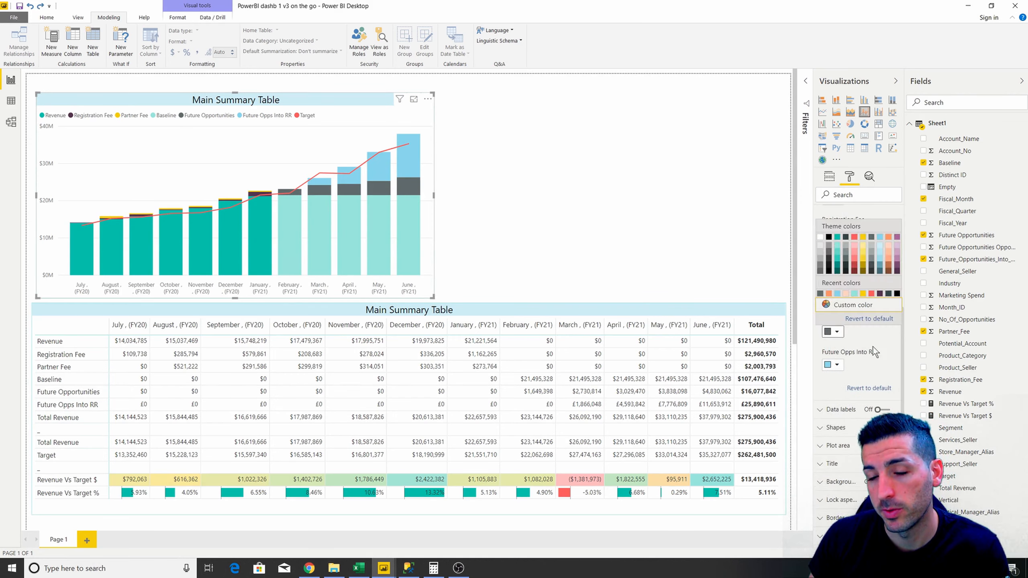
pyautogui.click(888, 249)
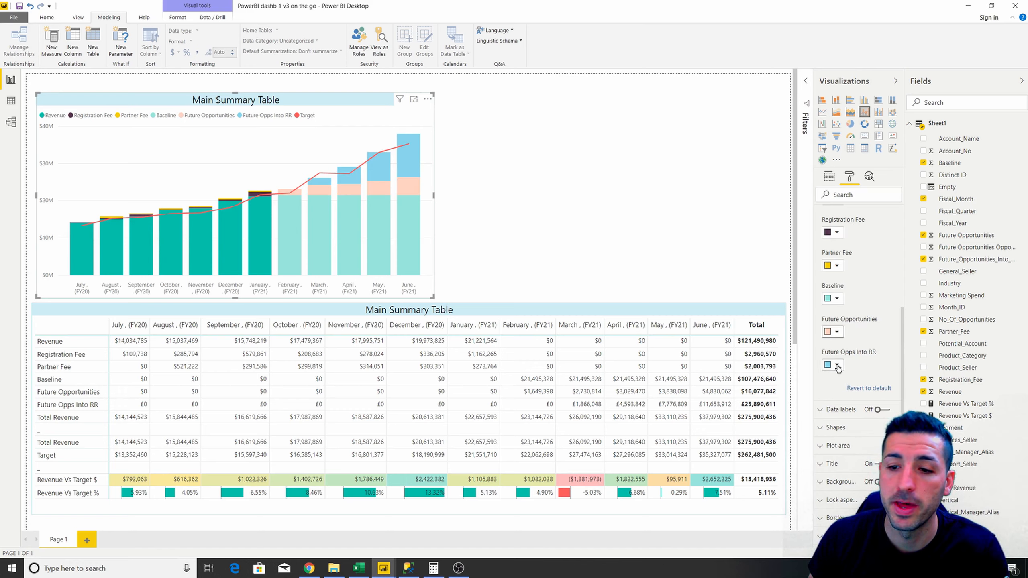
pyautogui.click(836, 366)
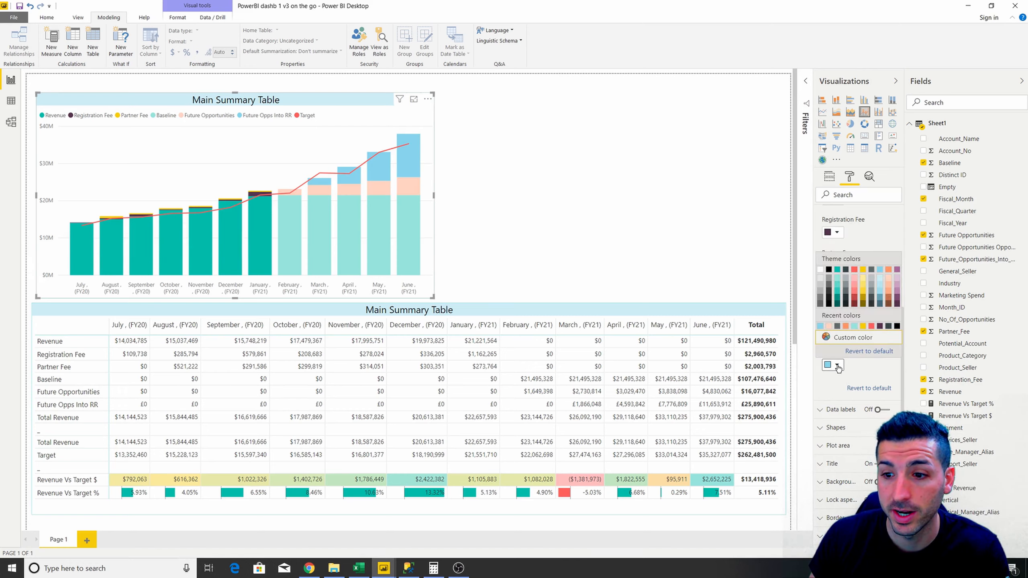
pyautogui.click(888, 271)
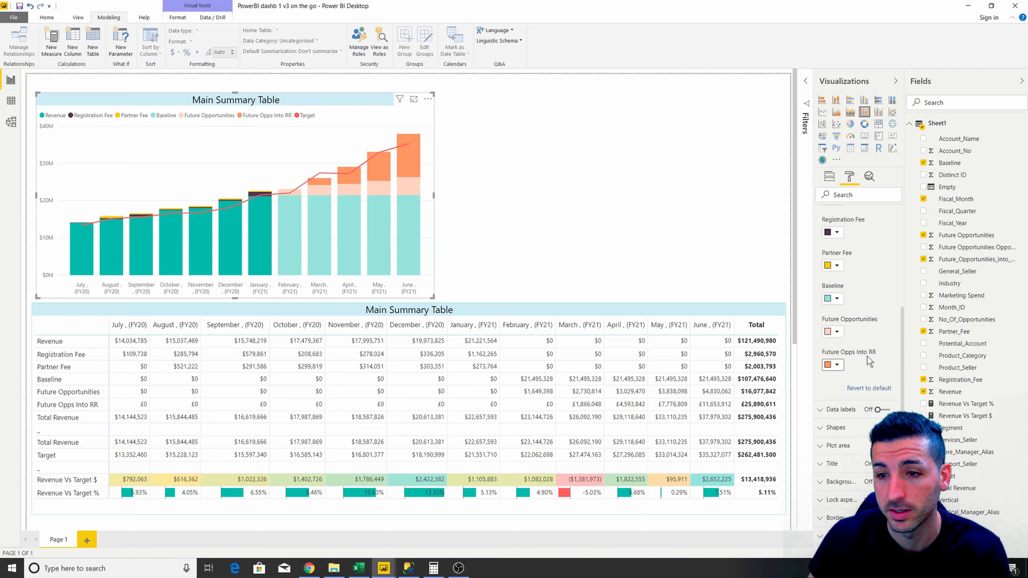
pyautogui.scroll(3, 872, 324)
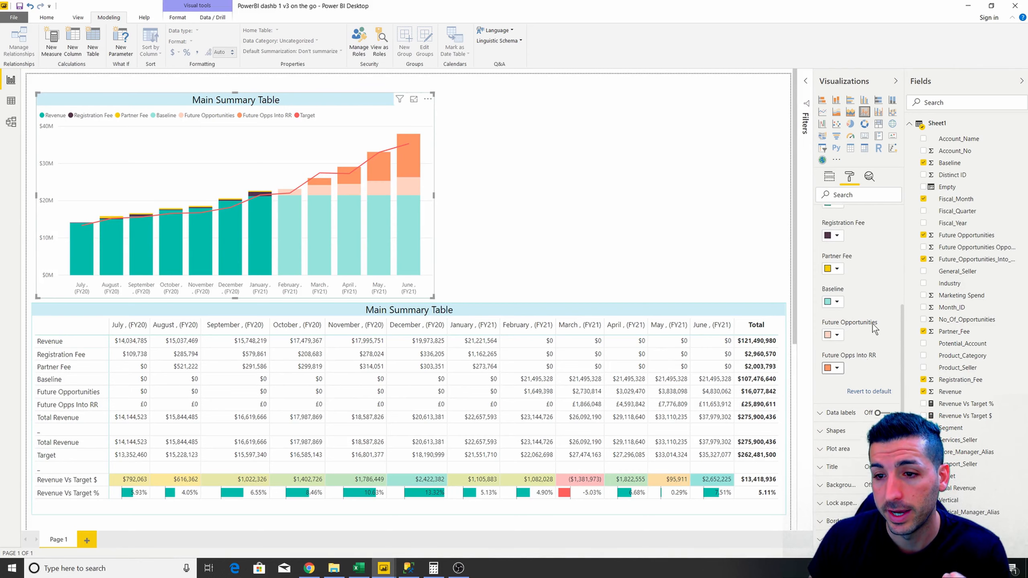
# - Reorder the chart's column values so that Future Opps Into RR comes before Future Opportunities
pyautogui.click(830, 178)
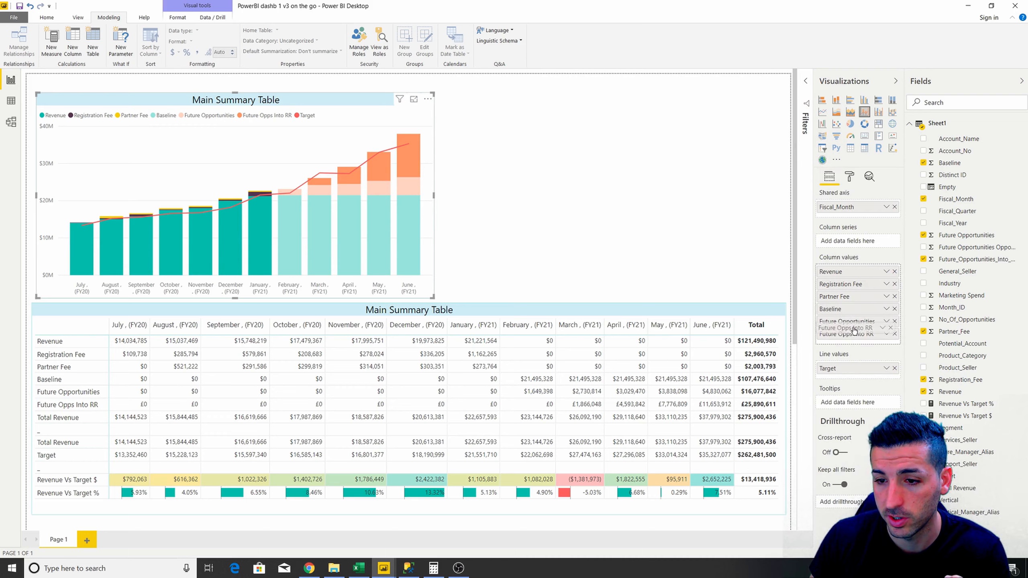
pyautogui.moveTo(855, 322); pyautogui.dragTo(854, 321)
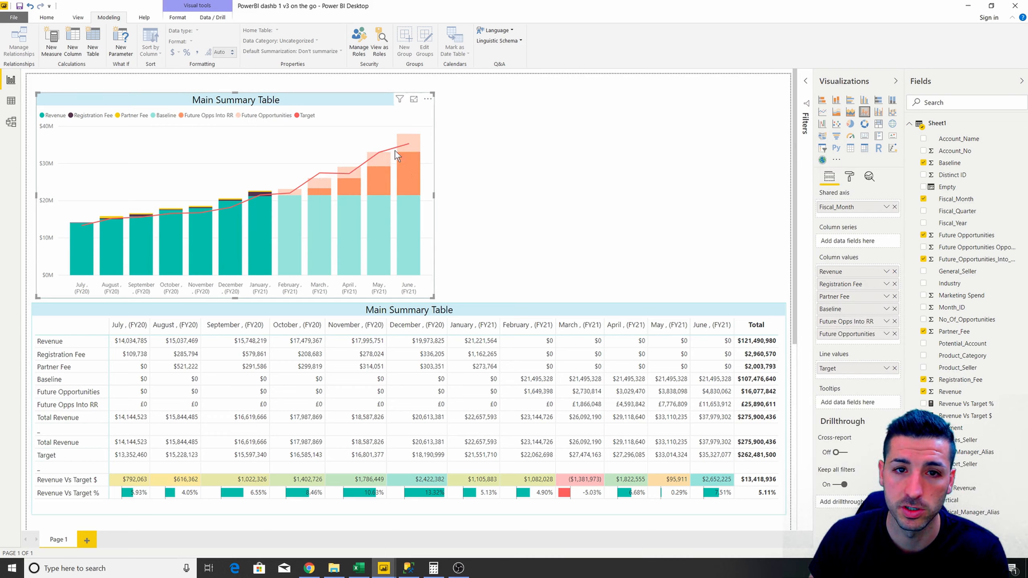
pyautogui.moveTo(418, 149)
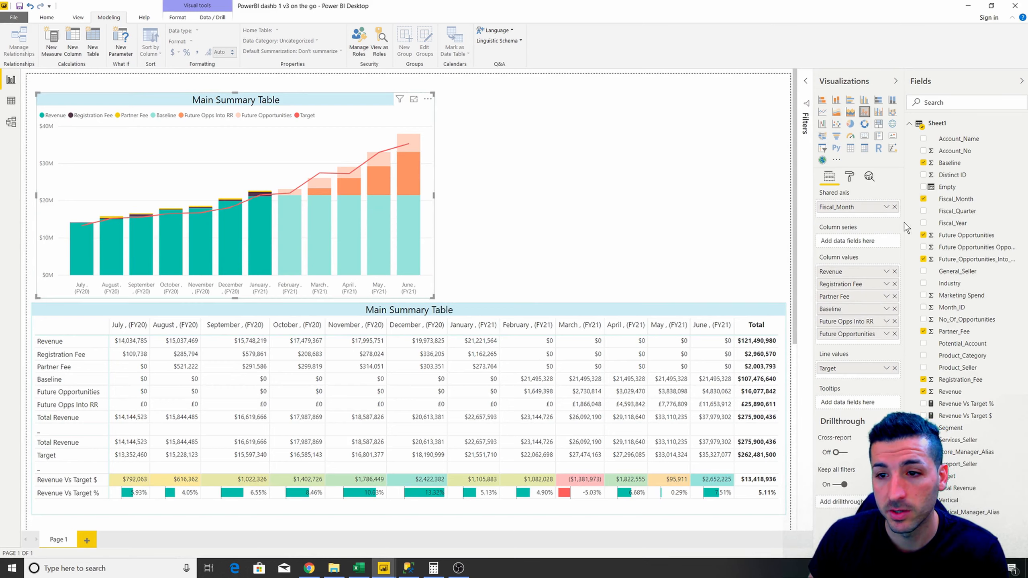
# - Set the chart's legend position to Bottom Center
pyautogui.click(854, 177)
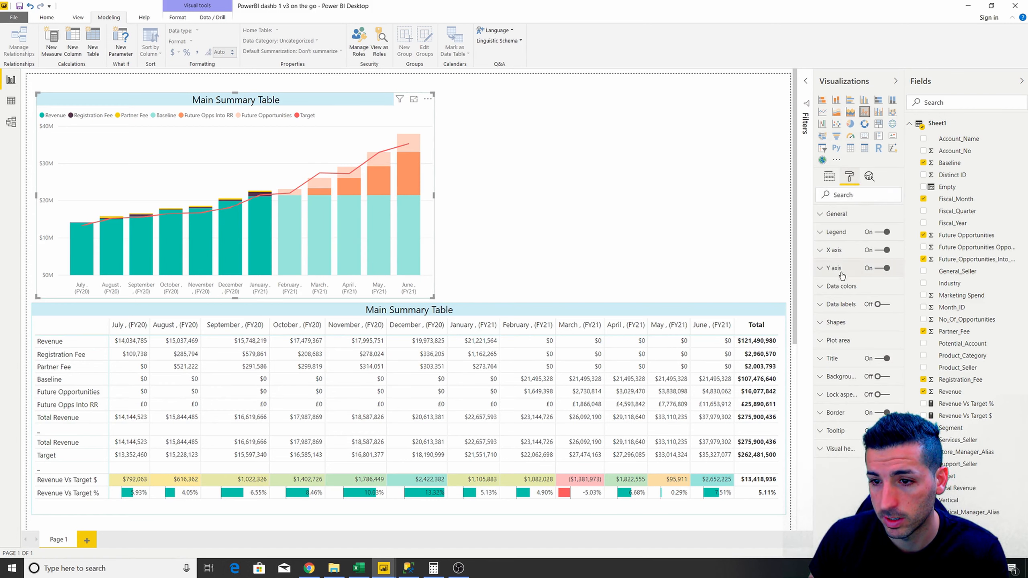
pyautogui.click(830, 234)
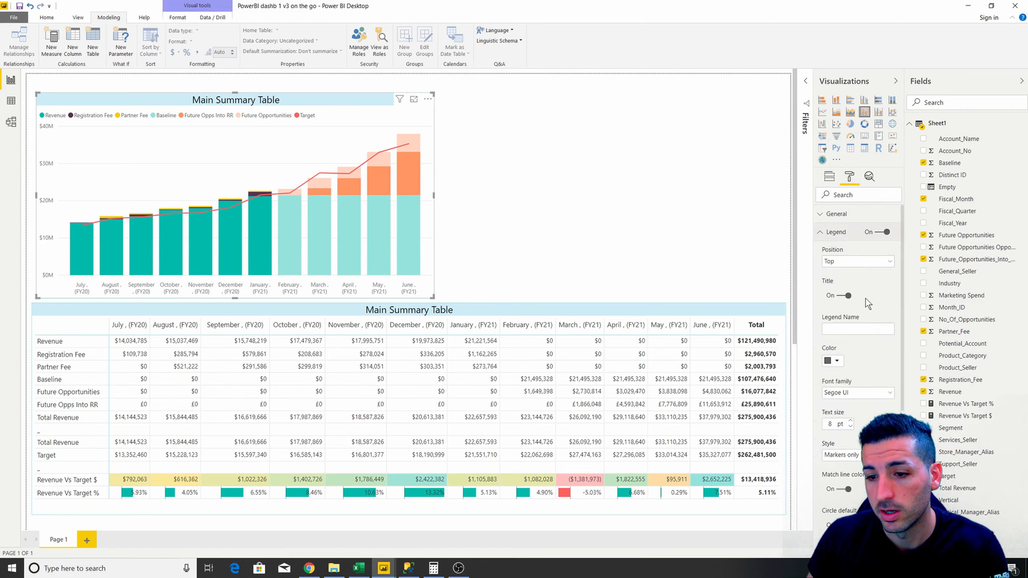
pyautogui.click(858, 264)
pyautogui.click(866, 330)
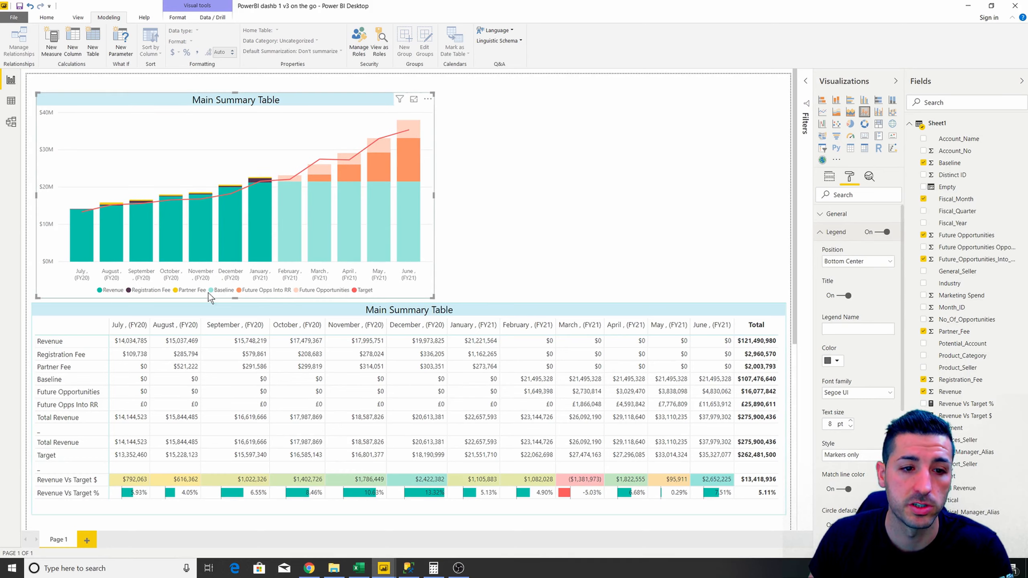
# - Increase the chart legend's text size to 11 pt
pyautogui.scroll(-2, 848, 357)
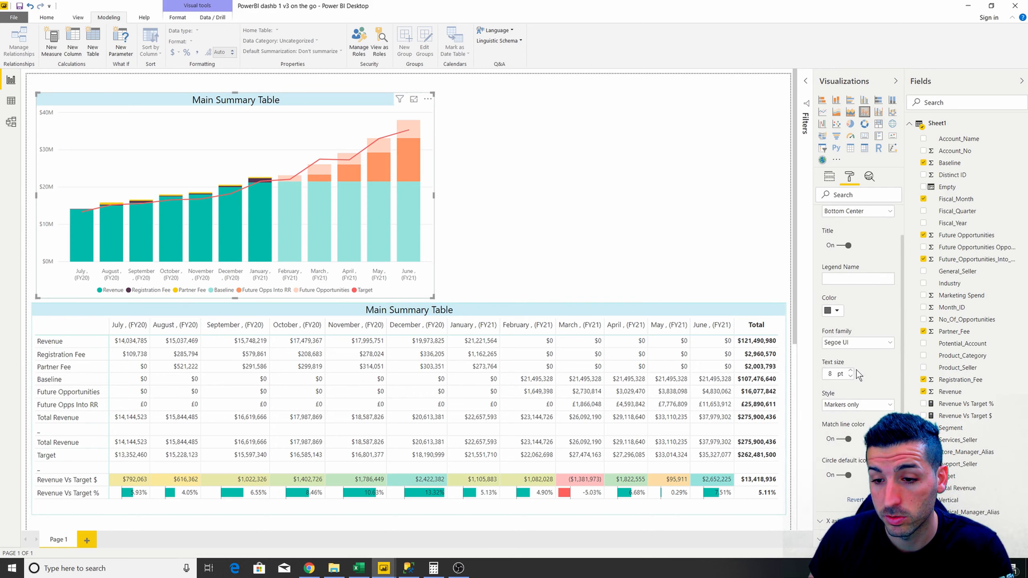
pyautogui.click(851, 372)
pyautogui.click(851, 371)
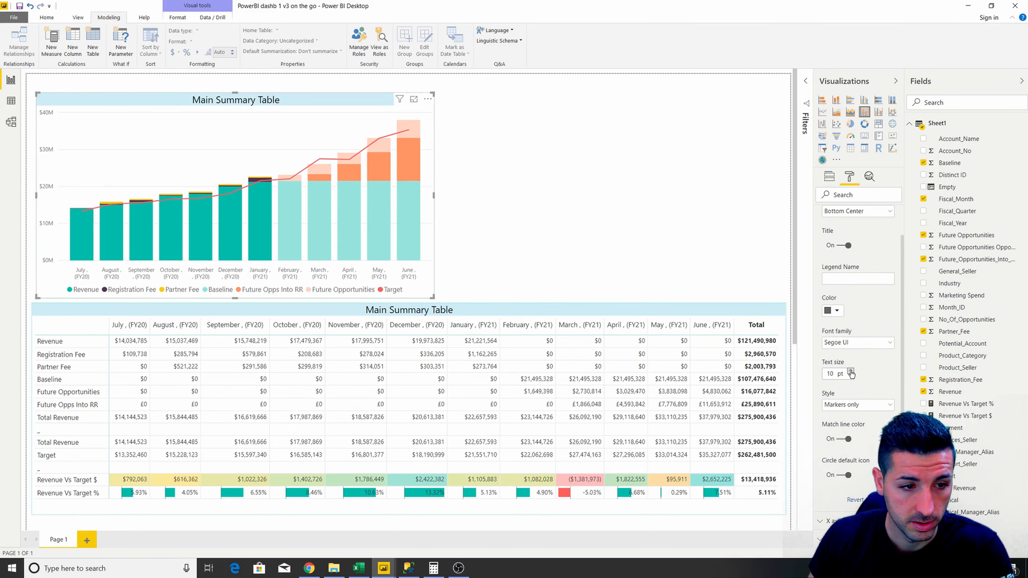
pyautogui.click(851, 372)
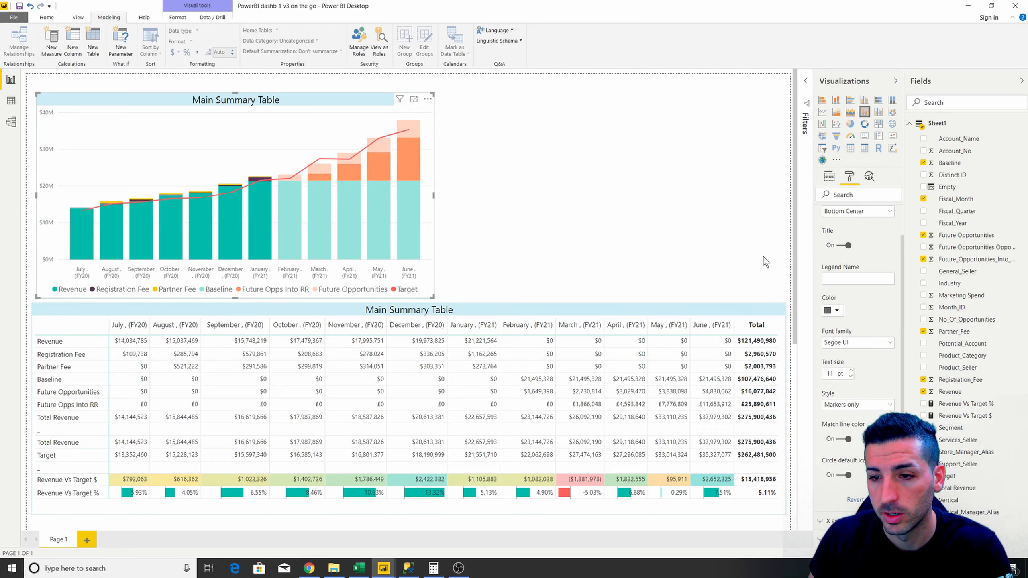
pyautogui.scroll(2, 844, 246)
pyautogui.click(832, 235)
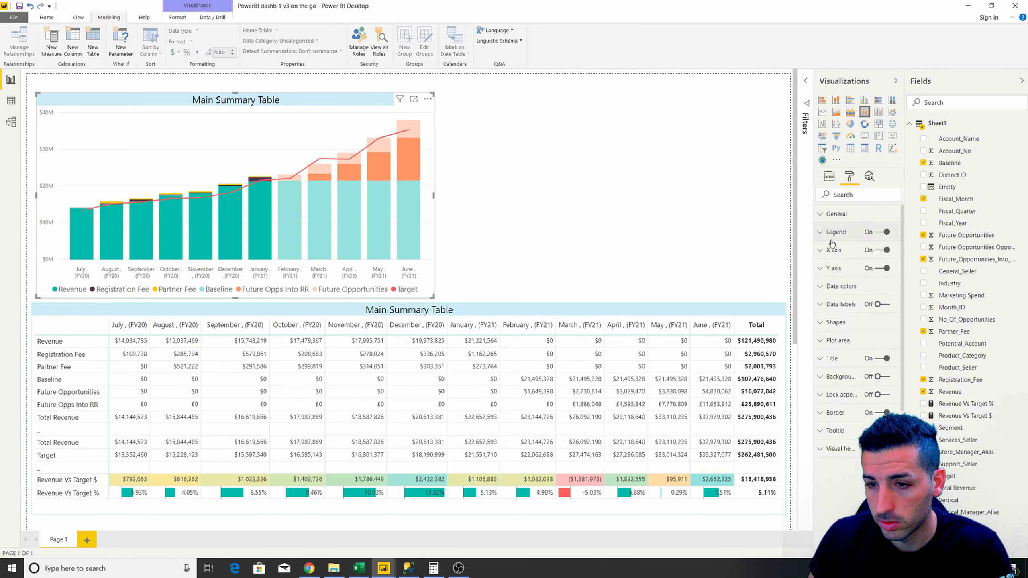
# - Change the chart's title text to "FY21 Revenue + Opps Vs Target"
pyautogui.click(836, 365)
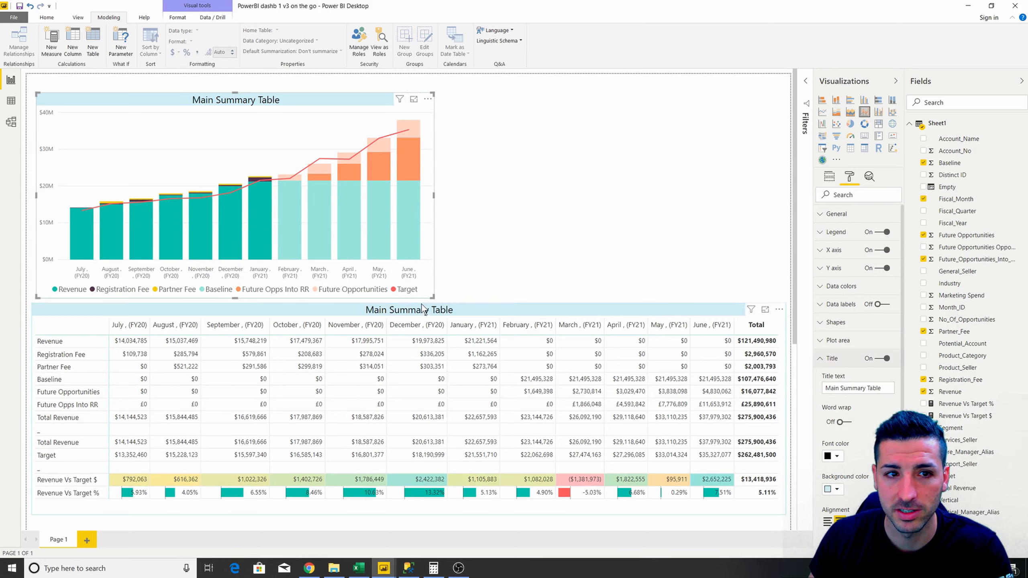
pyautogui.moveTo(881, 388); pyautogui.dragTo(803, 388)
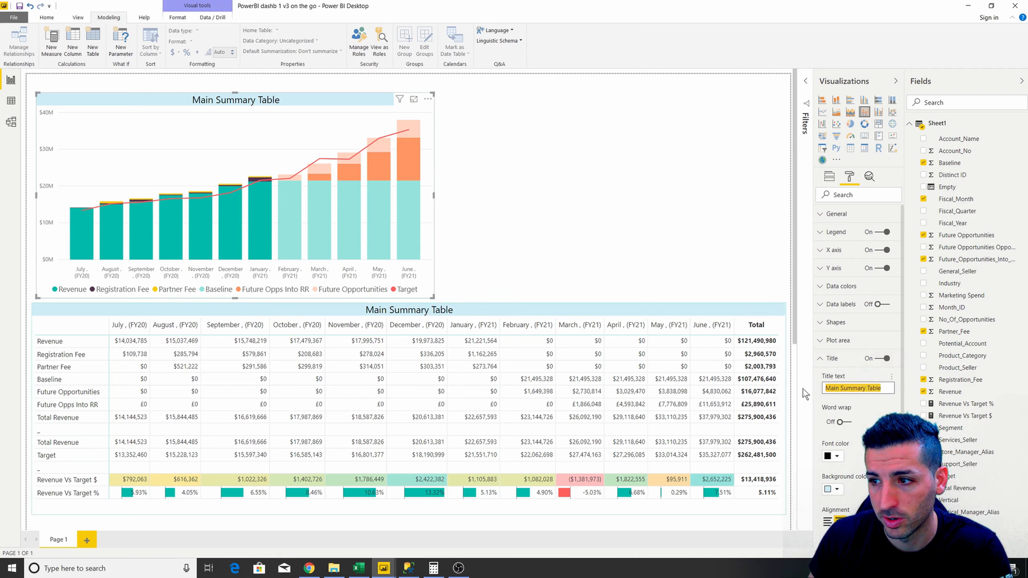
pyautogui.write('FY')
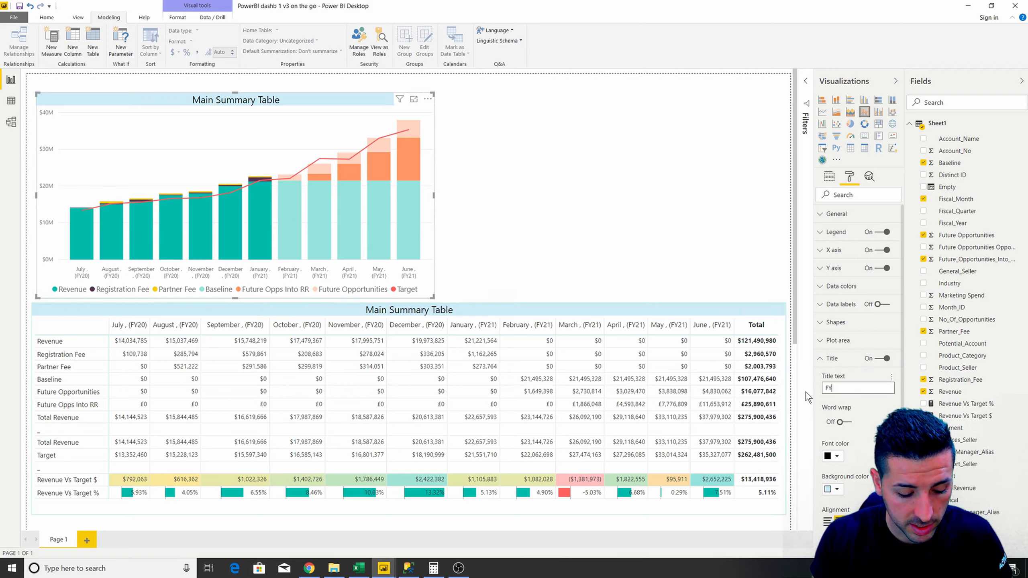
pyautogui.write('21 Revenu')
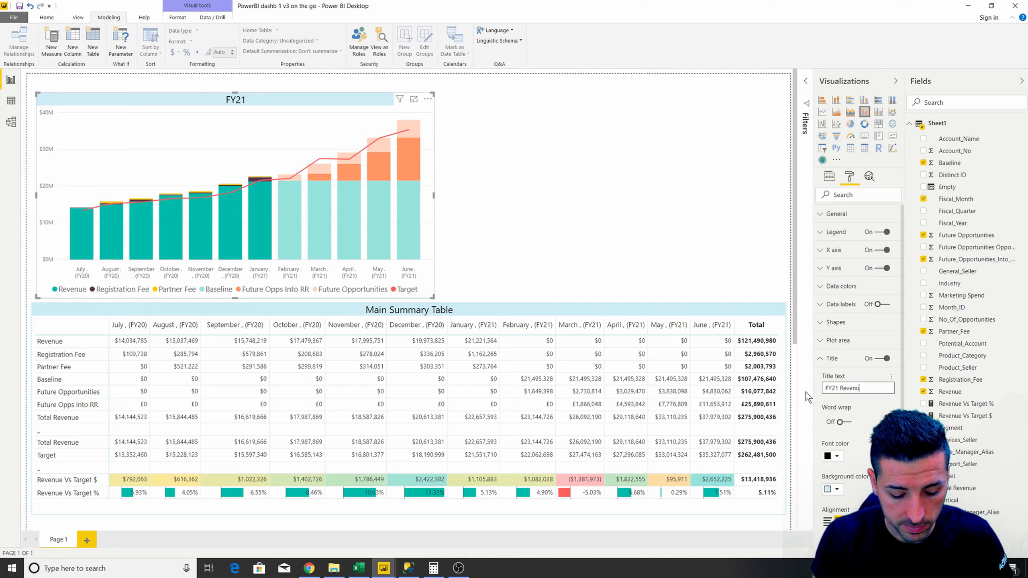
pyautogui.write('e Vs')
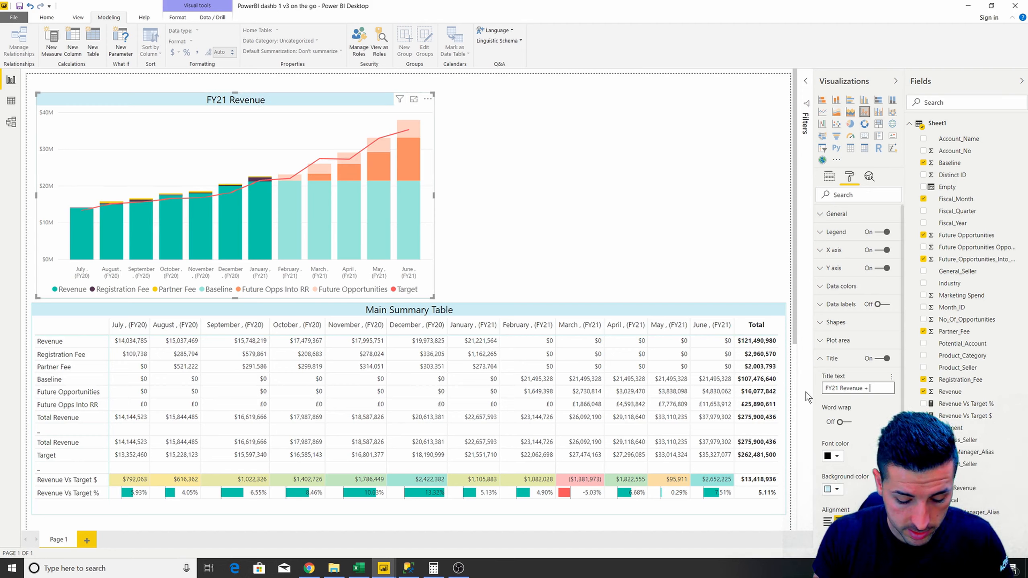
pyautogui.write('Opps Vs Target')
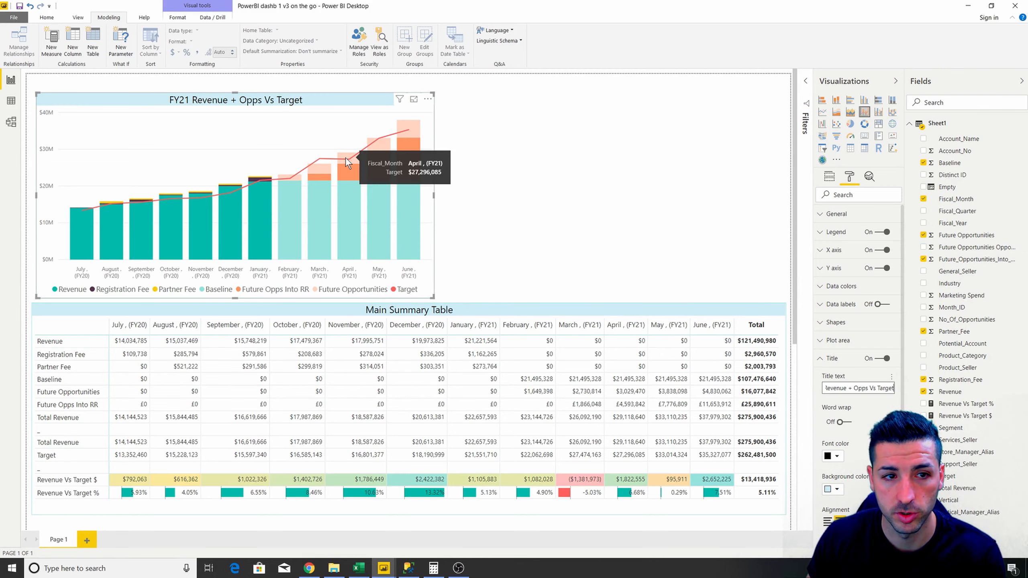
pyautogui.click(523, 264)
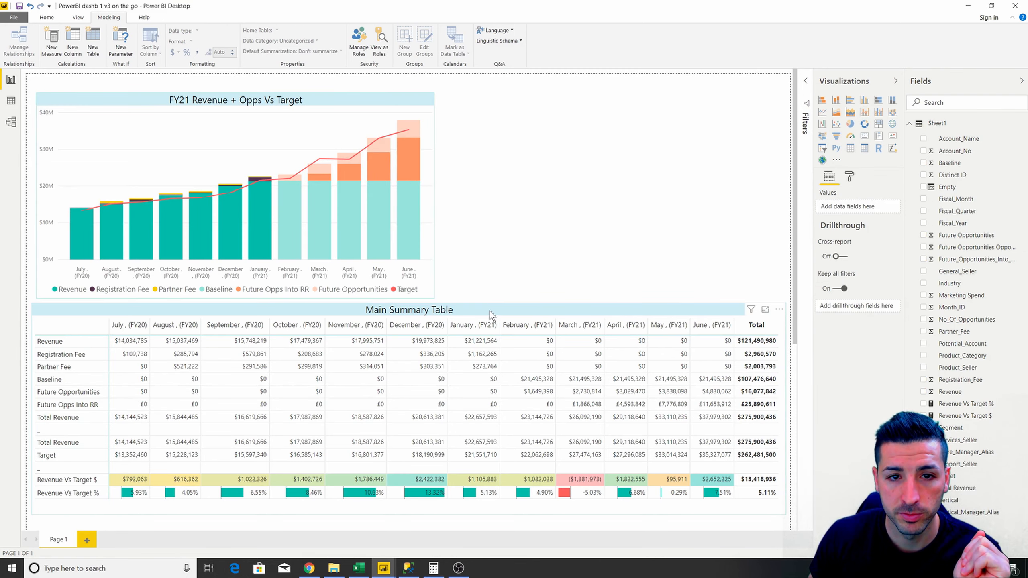
# - Move the summary table and the chart down the page to free up space above the chart for a header
pyautogui.moveTo(491, 310); pyautogui.dragTo(493, 334)
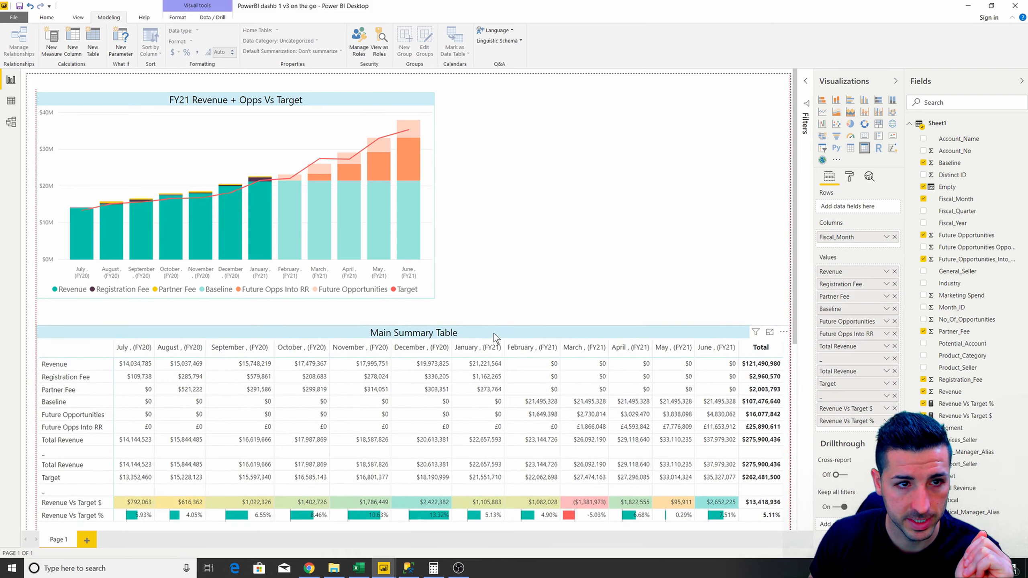
pyautogui.moveTo(337, 102); pyautogui.dragTo(338, 128)
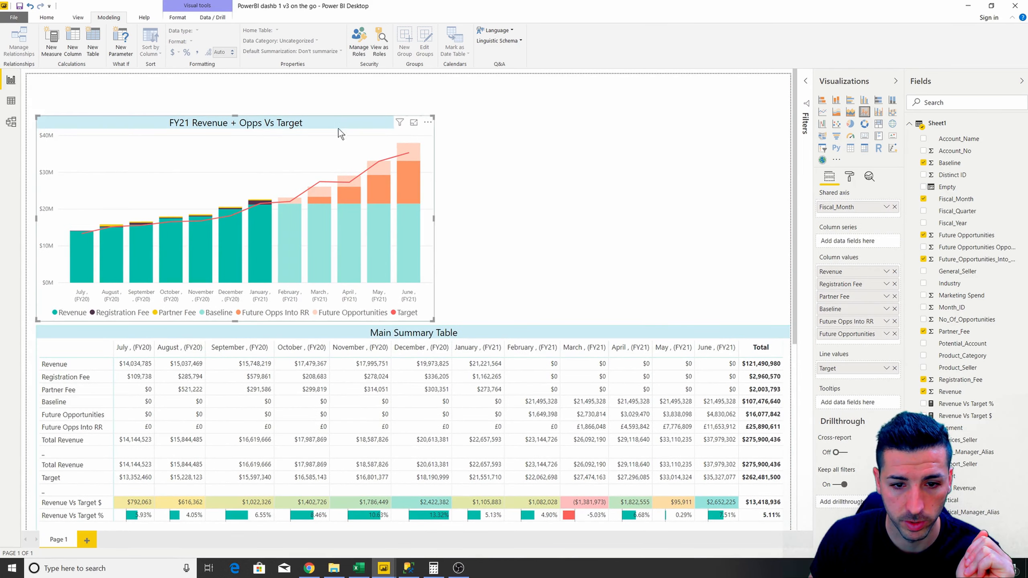
pyautogui.click(588, 335)
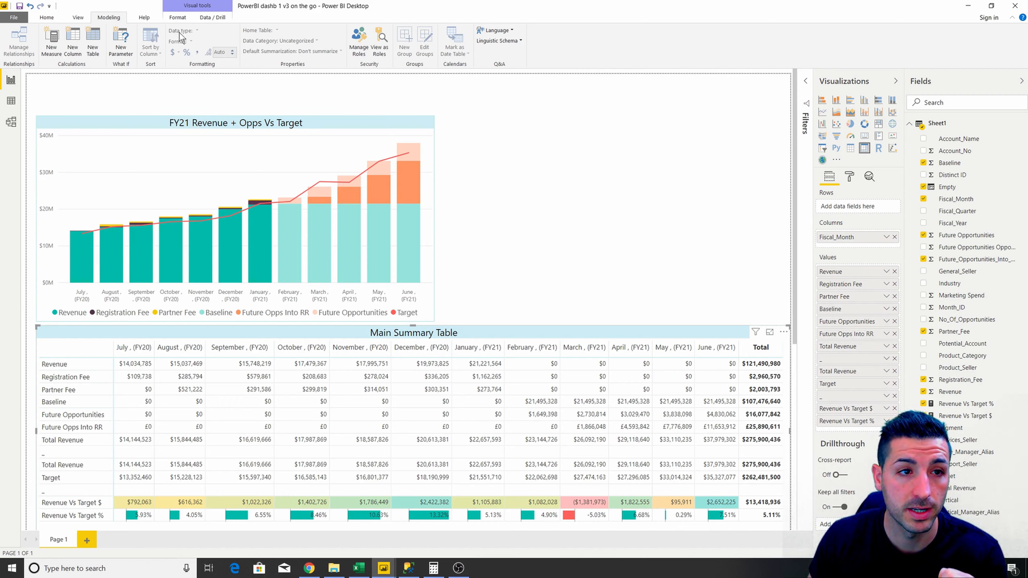
# - Insert a line shape on the page and set its rotation to 90° so that it runs horizontally
pyautogui.click(81, 18)
pyautogui.click(54, 18)
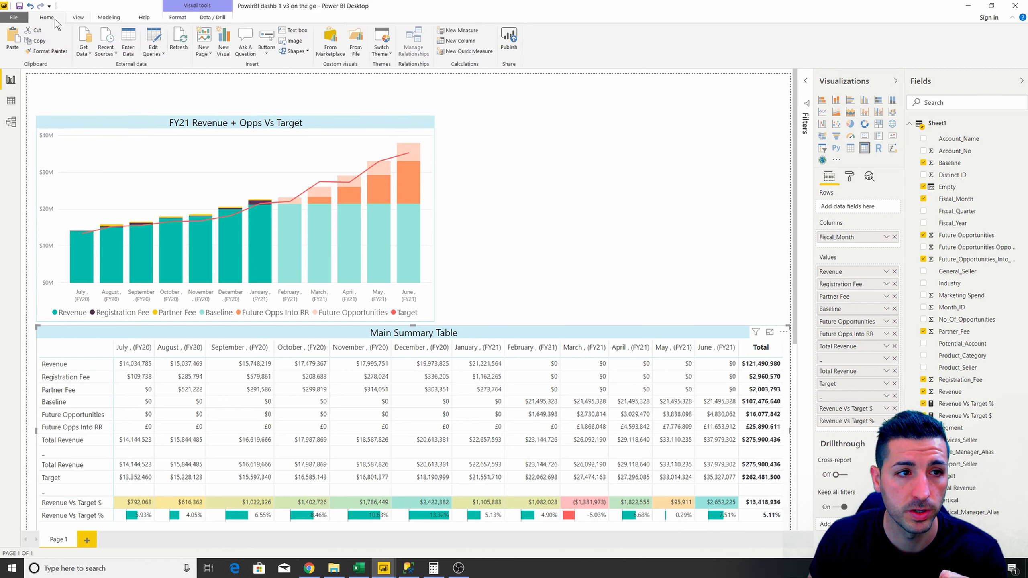
pyautogui.click(305, 50)
pyautogui.click(314, 84)
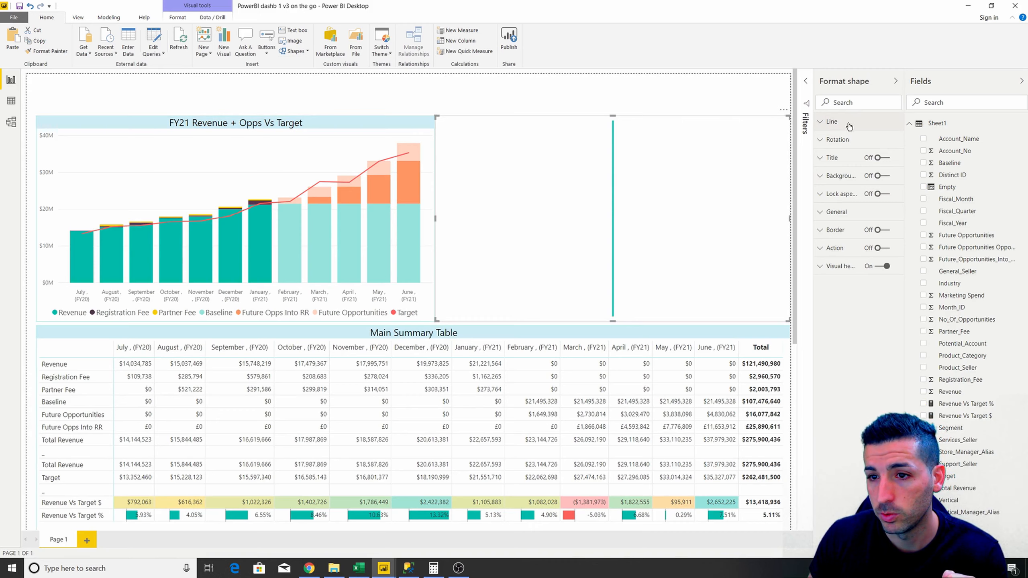
pyautogui.click(846, 144)
pyautogui.click(830, 170)
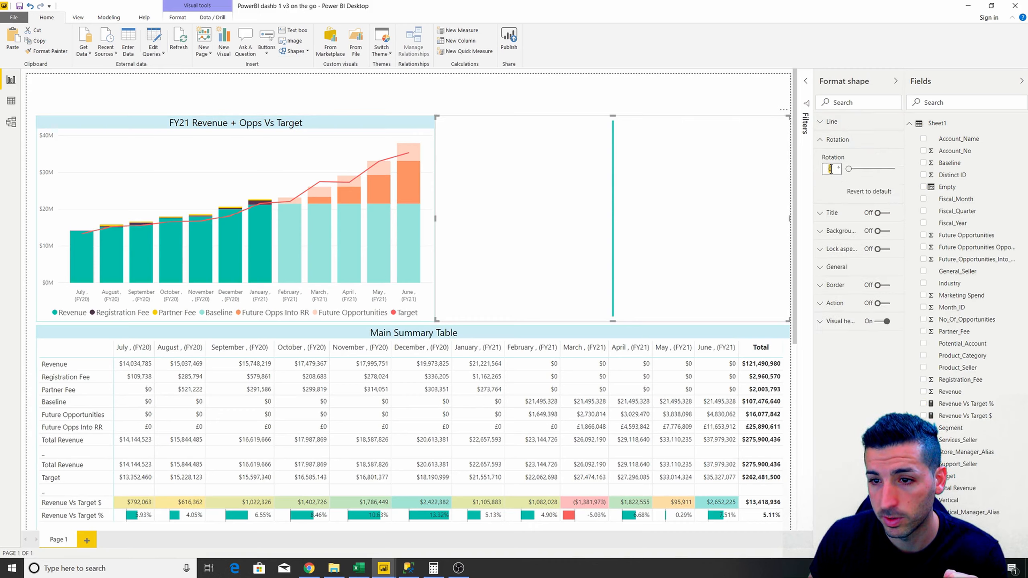
pyautogui.write('90')
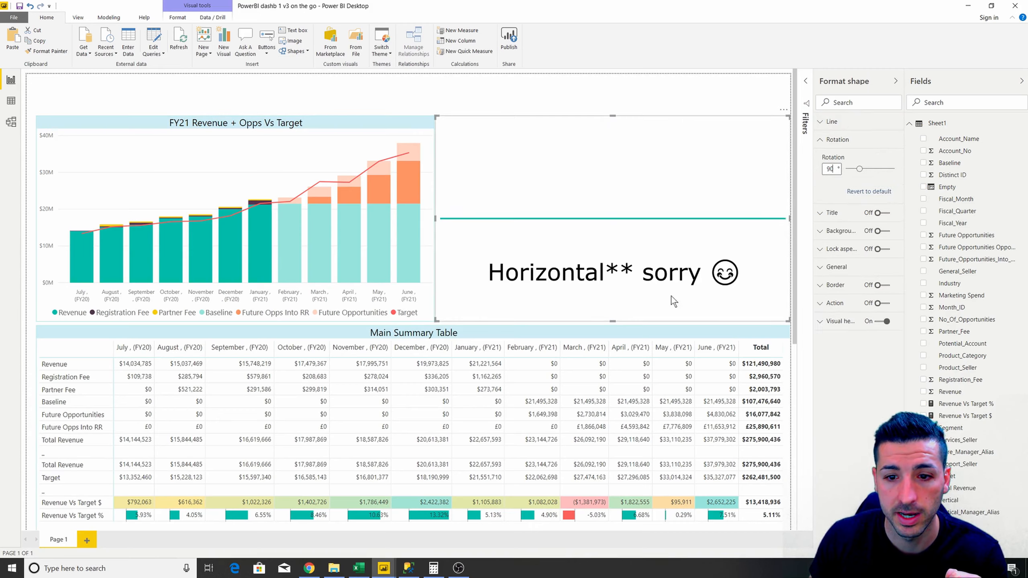
# - Shrink the line shape's frame, place it just above the chart and stretch it across the full page width
pyautogui.moveTo(614, 320); pyautogui.dragTo(197, 106)
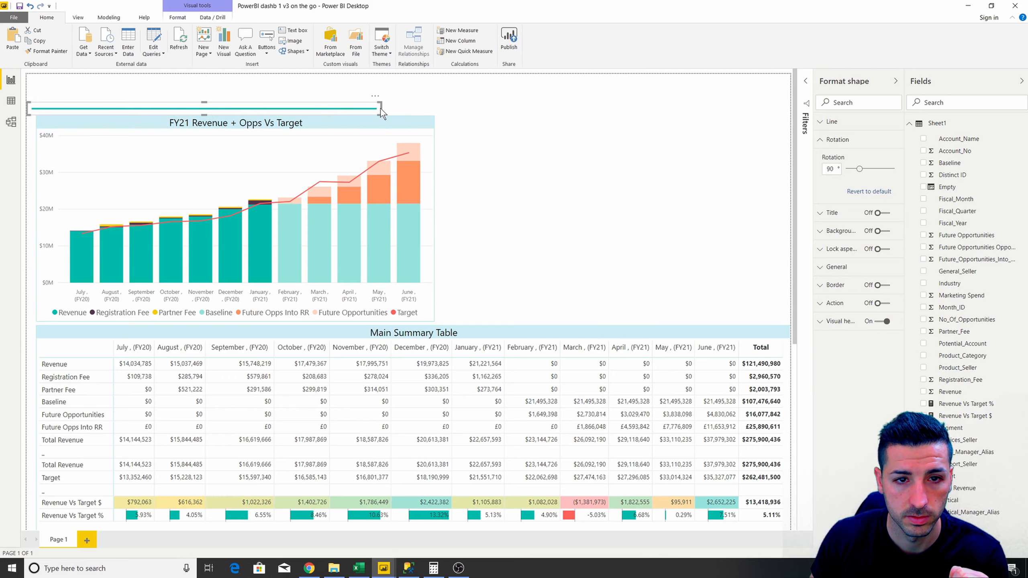
pyautogui.moveTo(380, 109); pyautogui.dragTo(785, 124)
pyautogui.click(715, 153)
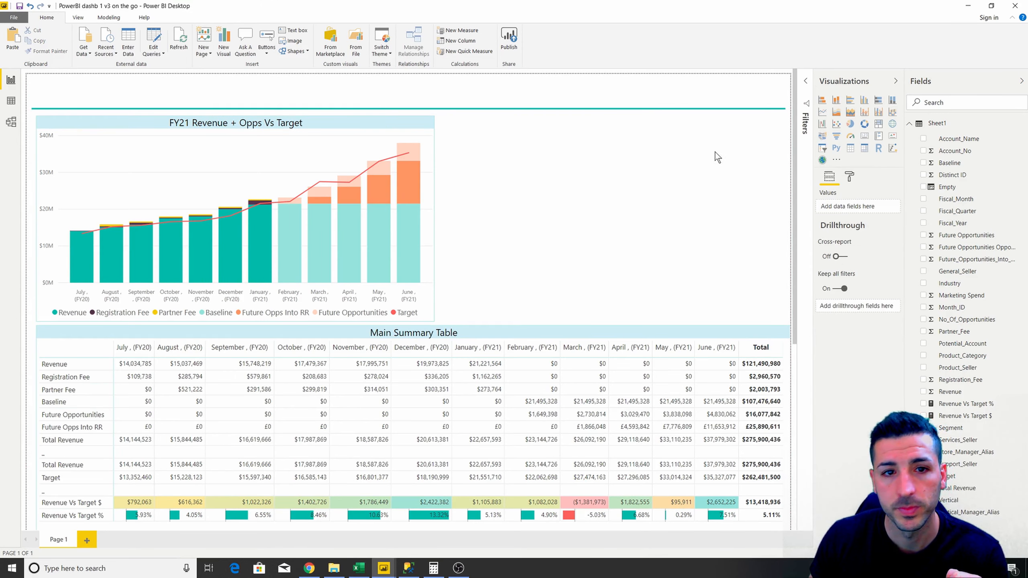
# - Insert a text box, reduce its height and enter "Overall Performance Summary" in it
pyautogui.click(295, 31)
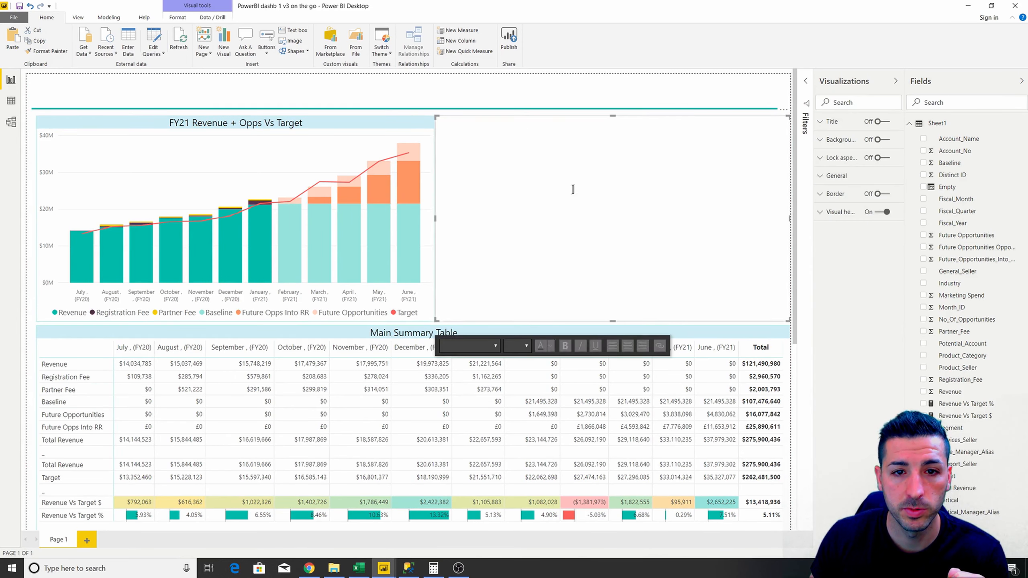
pyautogui.moveTo(610, 320); pyautogui.dragTo(596, 172)
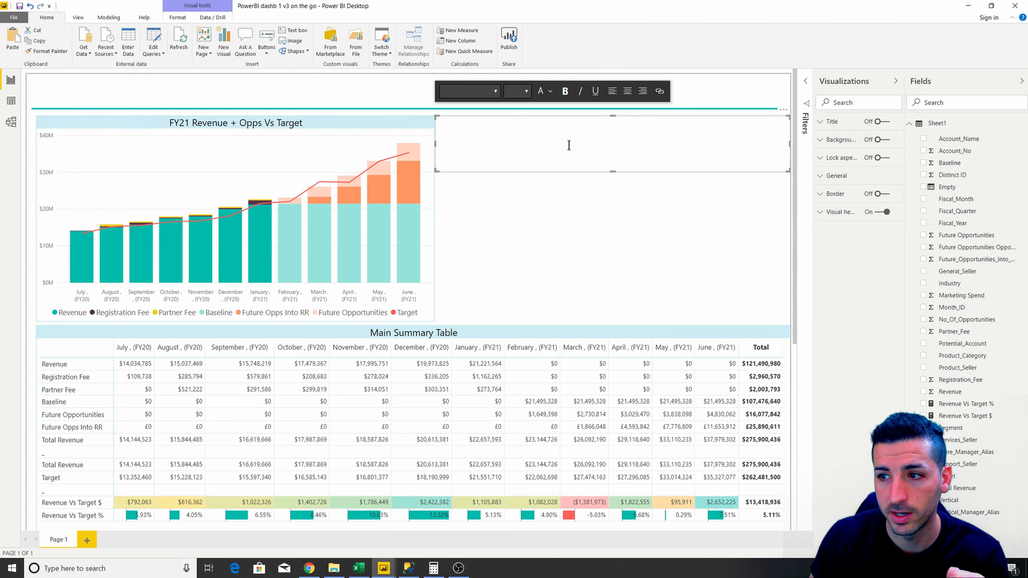
pyautogui.click(568, 142)
pyautogui.write('Overa')
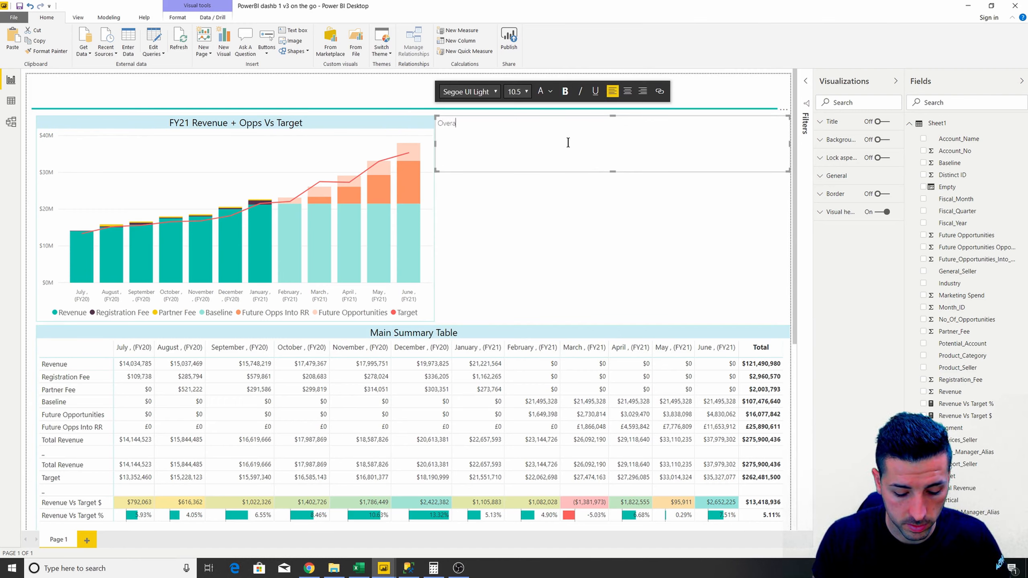
pyautogui.write('ll Perfor')
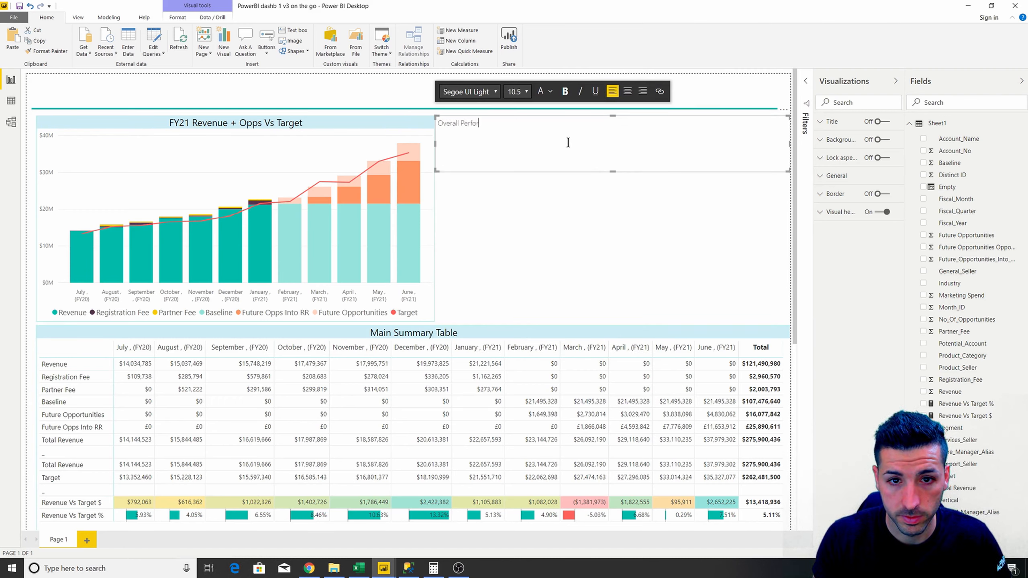
pyautogui.write('mance Summary')
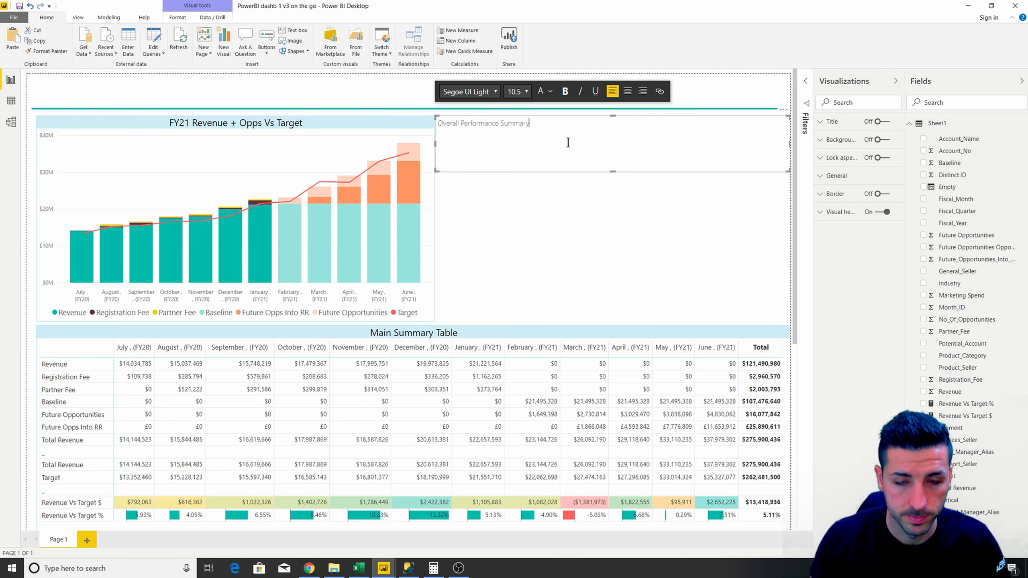
# - Set the font size of the whole "Overall Performance Summary" heading to 42
pyautogui.hotkey('ctrl', 'a')
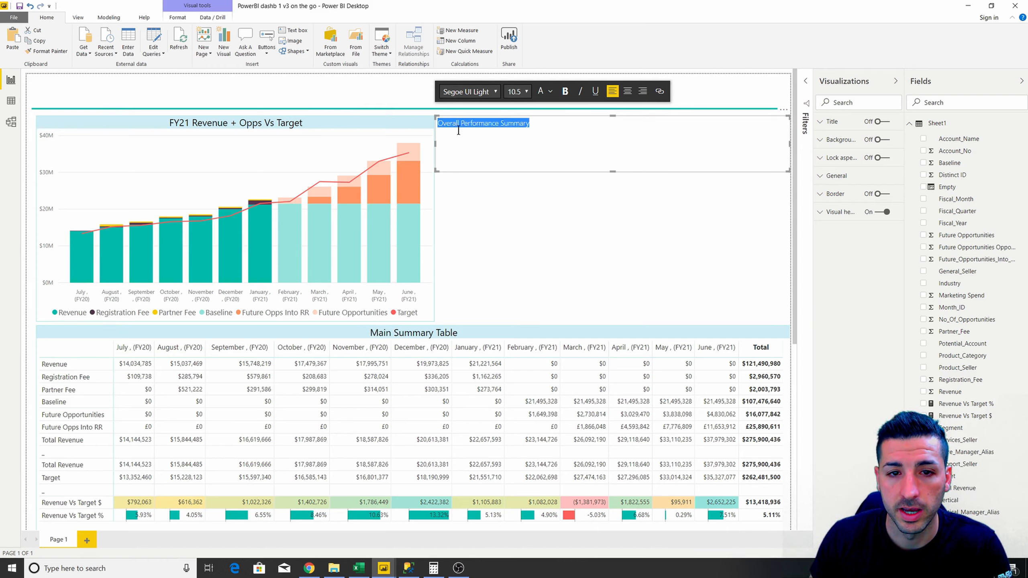
pyautogui.click(520, 92)
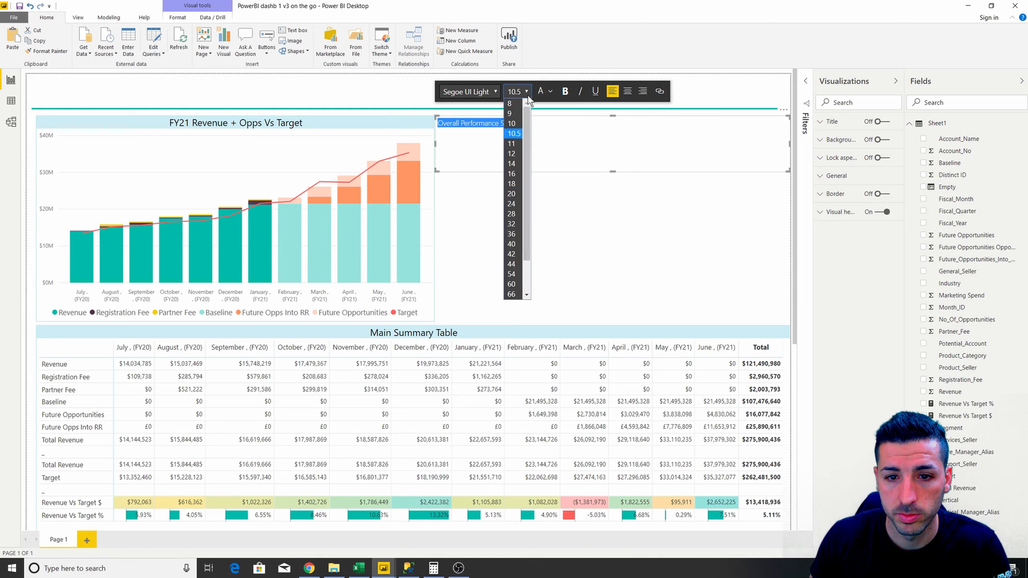
pyautogui.click(517, 254)
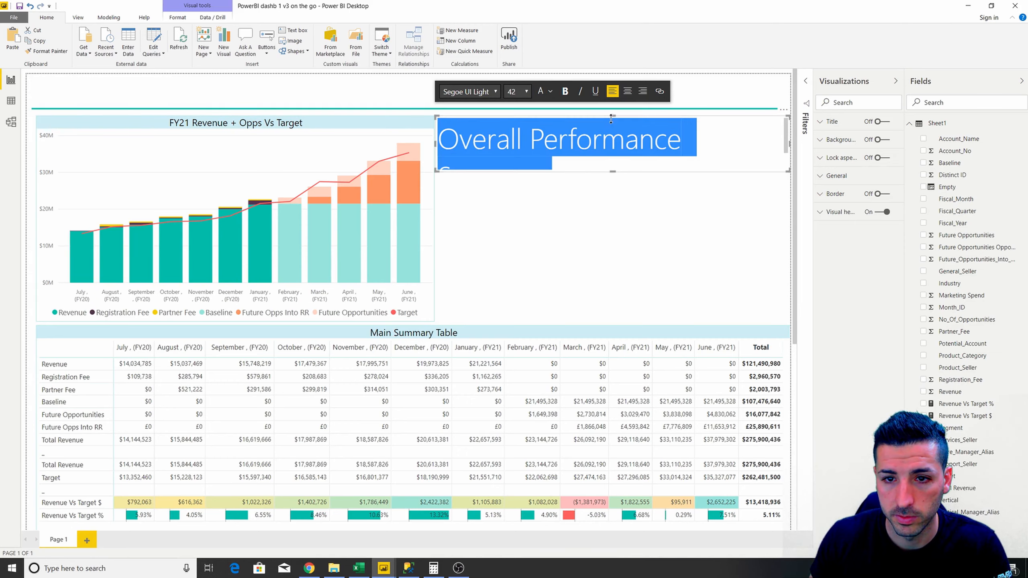
# - Move the heading text box above the horizontal line, reduce its height to fit there and widen it so the heading fits on one line
pyautogui.moveTo(602, 116); pyautogui.dragTo(198, 48)
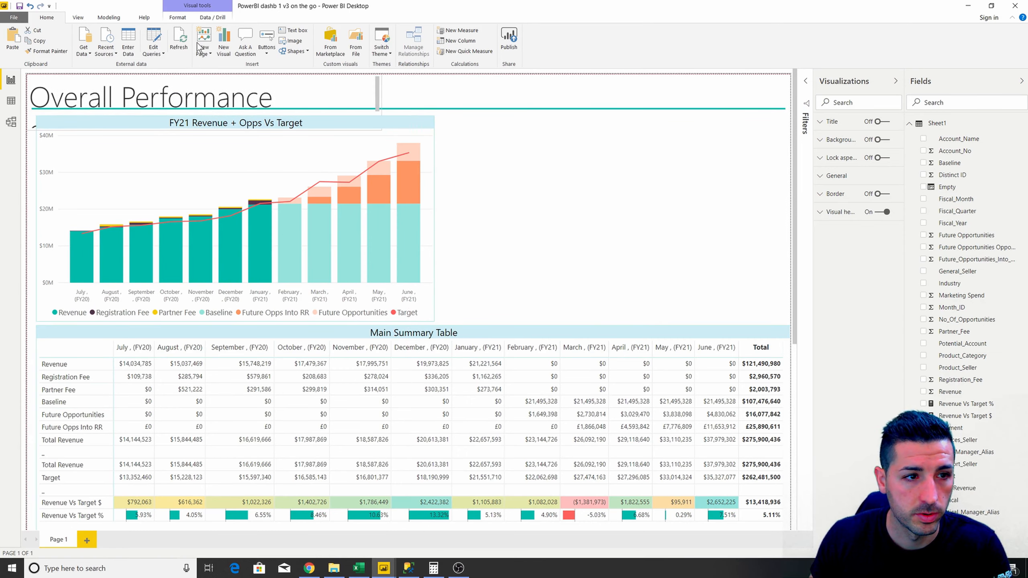
pyautogui.moveTo(214, 132); pyautogui.dragTo(218, 102)
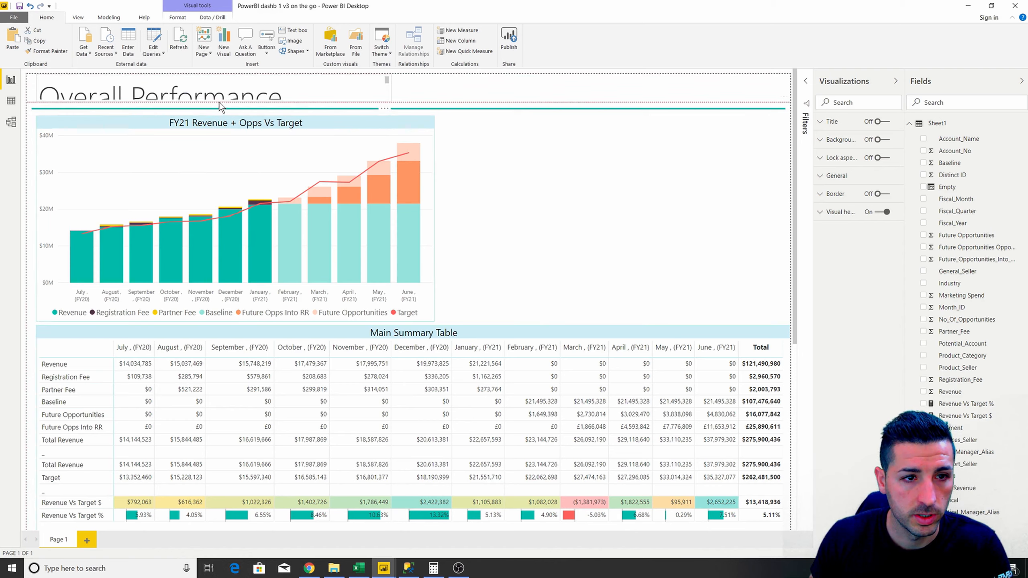
pyautogui.click(448, 84)
pyautogui.click(365, 93)
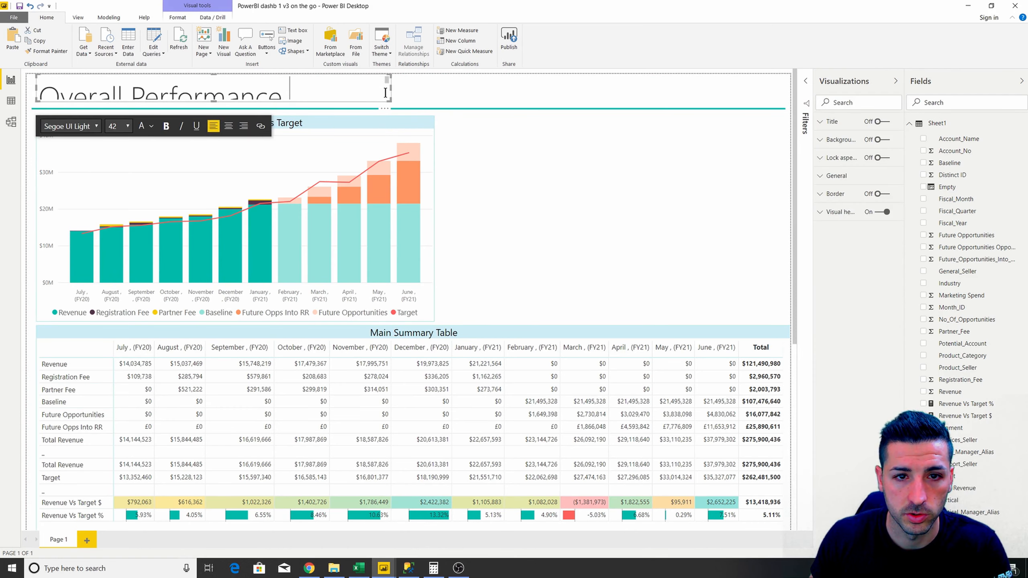
pyautogui.moveTo(390, 88); pyautogui.dragTo(446, 92)
pyautogui.click(471, 91)
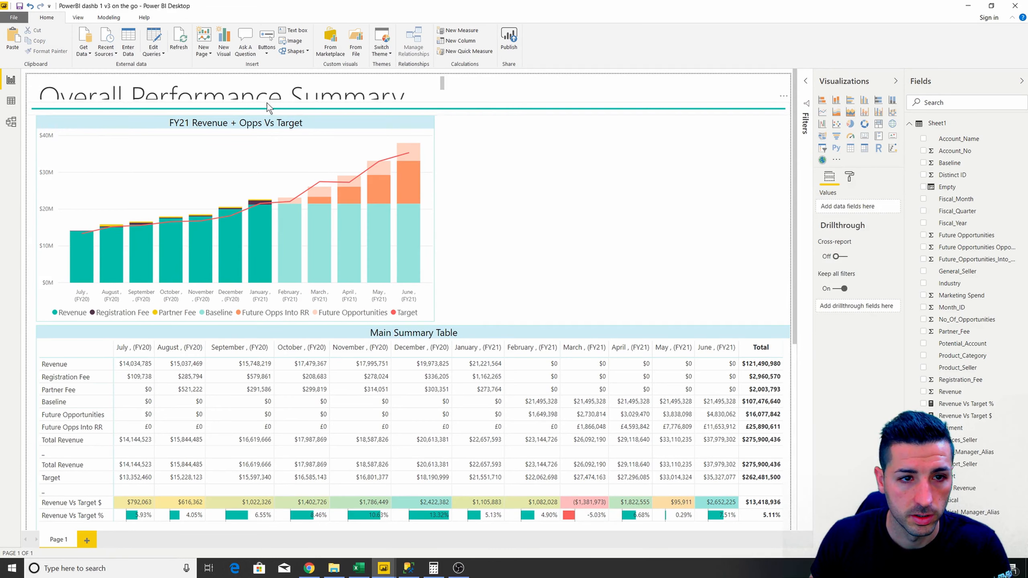
# - Set the "Overall Performance Summary" heading's font size to 36 and make its text box taller so the text fits
pyautogui.click(261, 102)
pyautogui.click(264, 103)
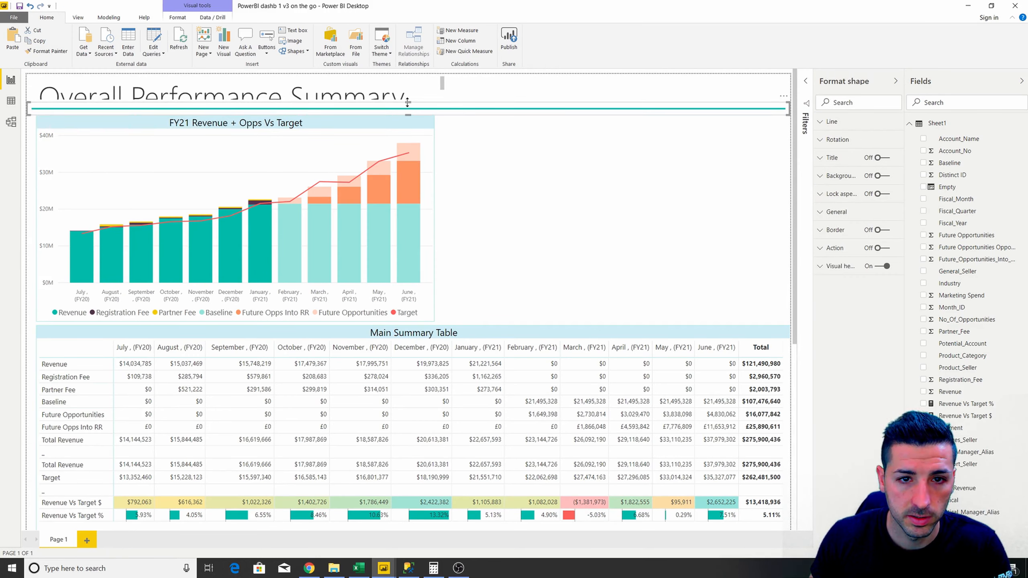
pyautogui.click(373, 93)
pyautogui.hotkey('ctrl', 'a')
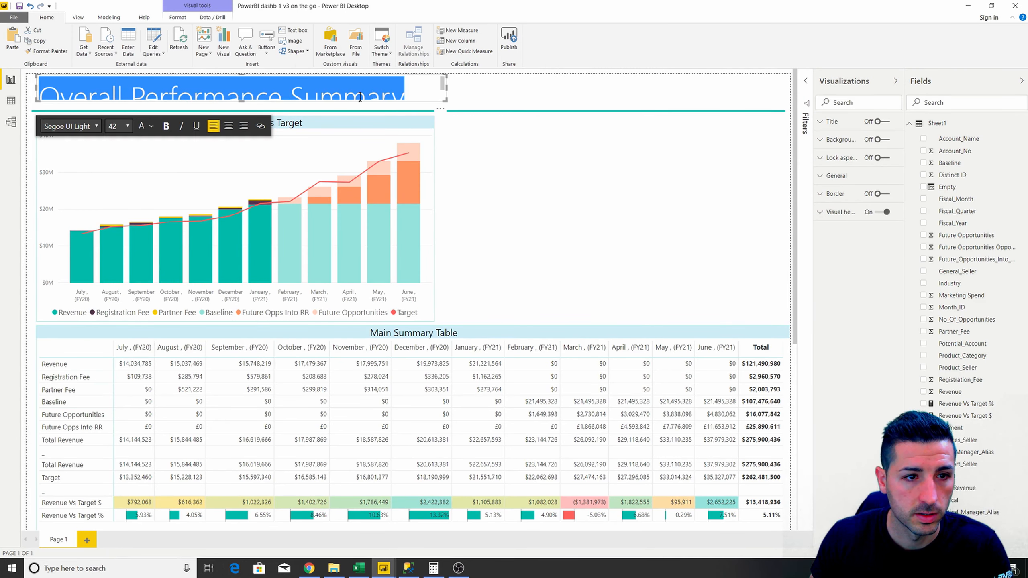
pyautogui.click(128, 126)
pyautogui.click(112, 270)
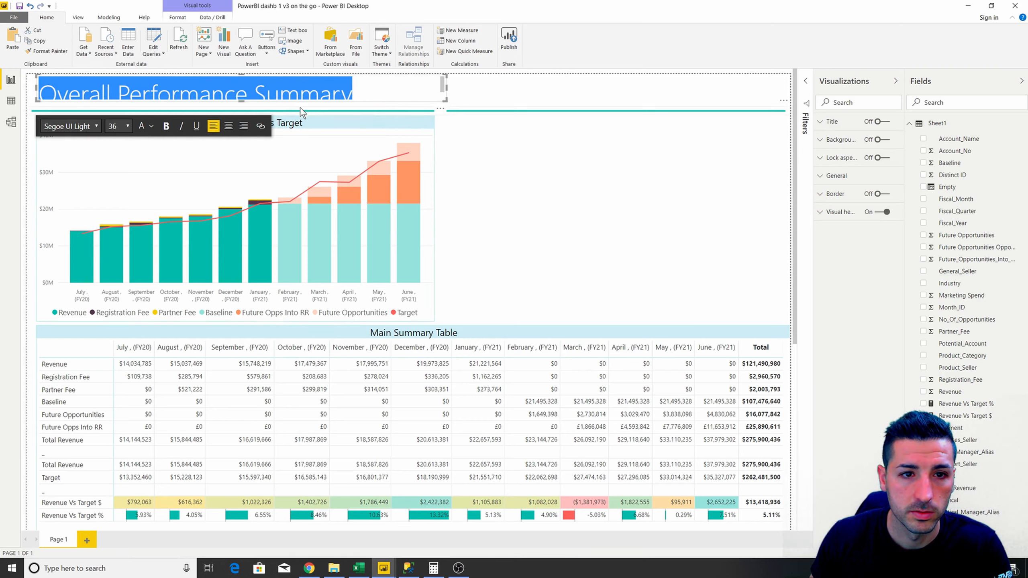
pyautogui.moveTo(242, 101); pyautogui.dragTo(243, 112)
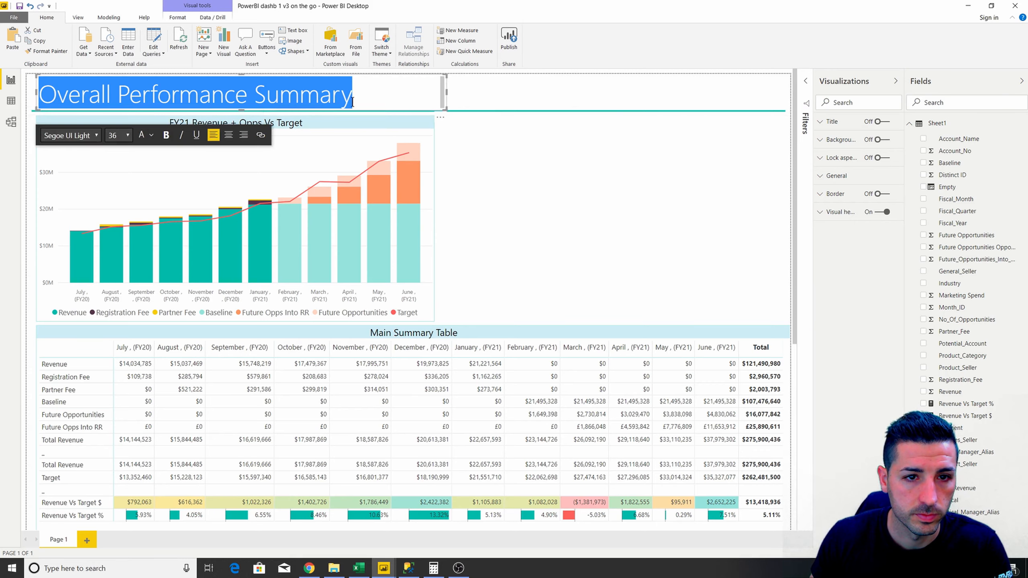
pyautogui.click(586, 163)
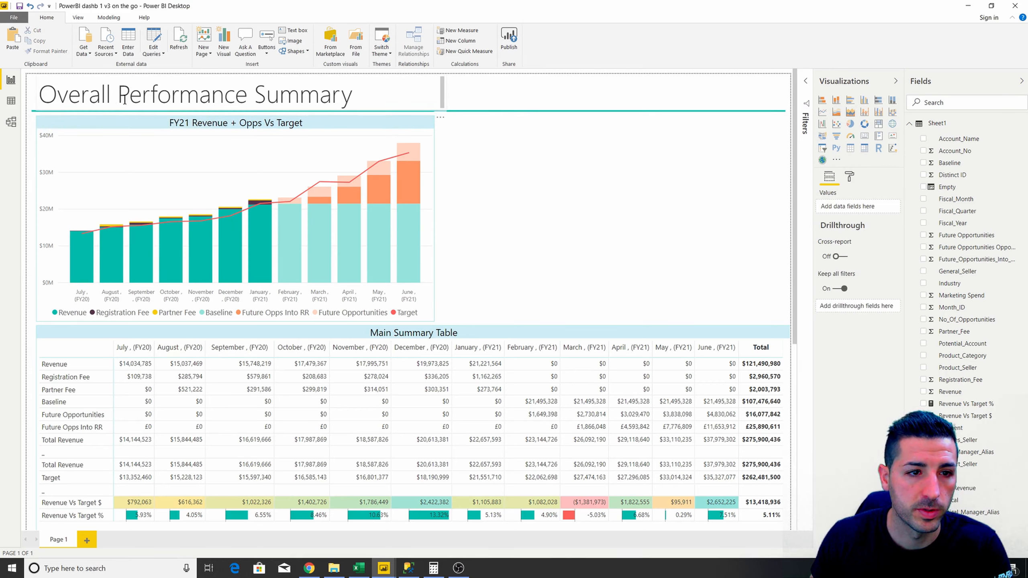
# - Make the whole "Overall Performance Summary" heading bold and italic
pyautogui.tripleClick(107, 91)
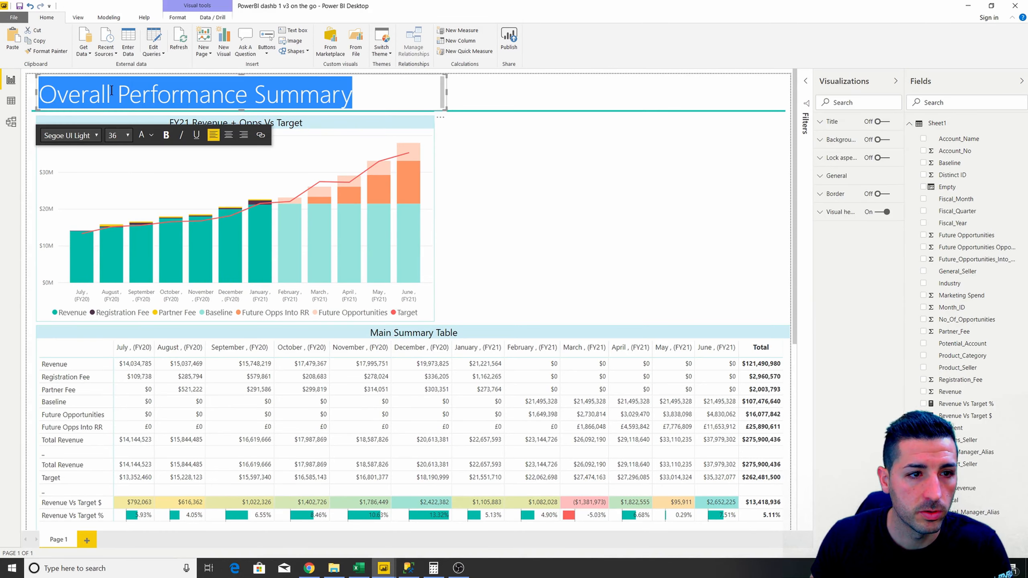
pyautogui.click(181, 135)
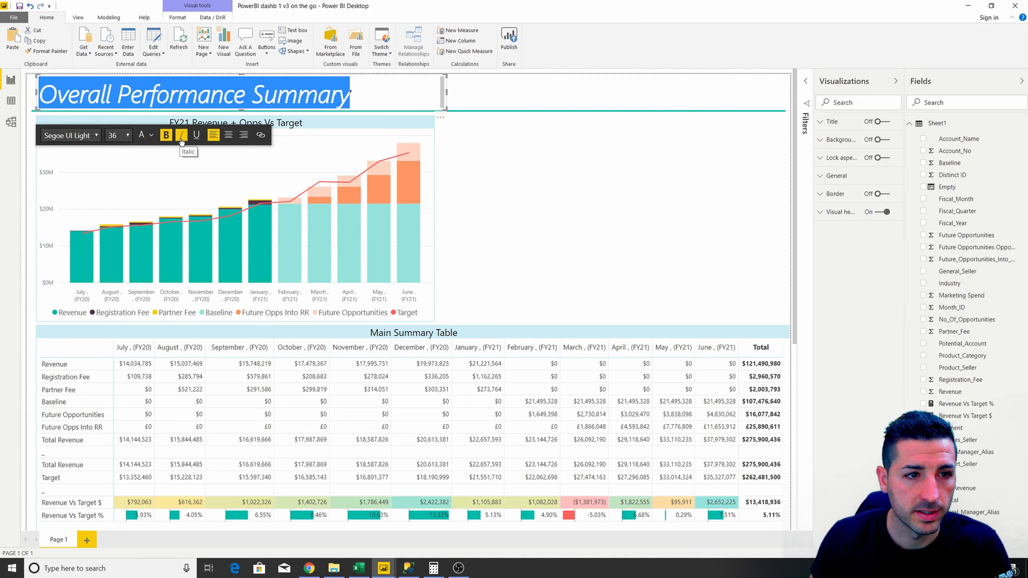
pyautogui.click(647, 165)
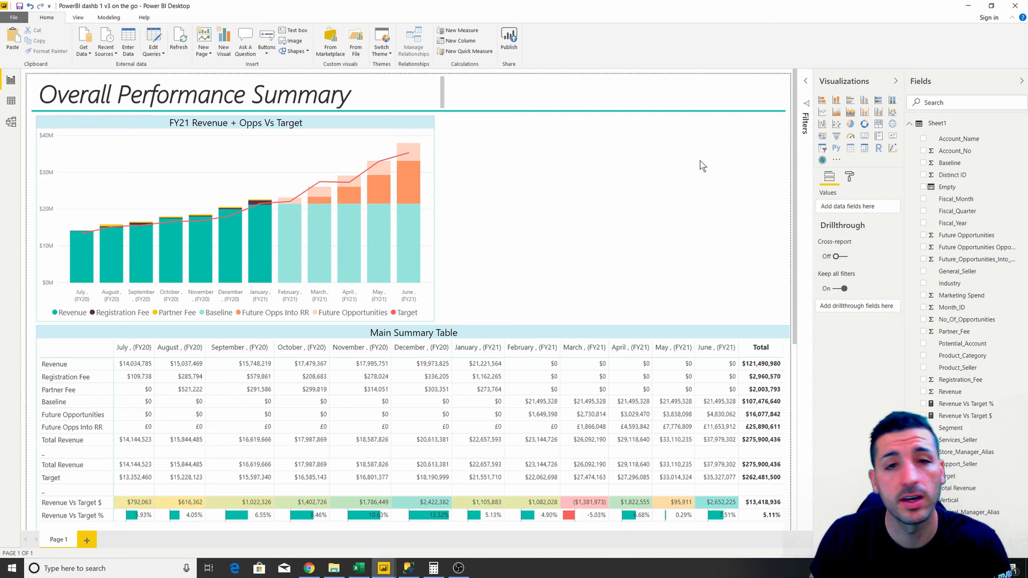
# - Insert the logo image from the Github folder and shrink it into the right end of the page header above the line
pyautogui.click(288, 40)
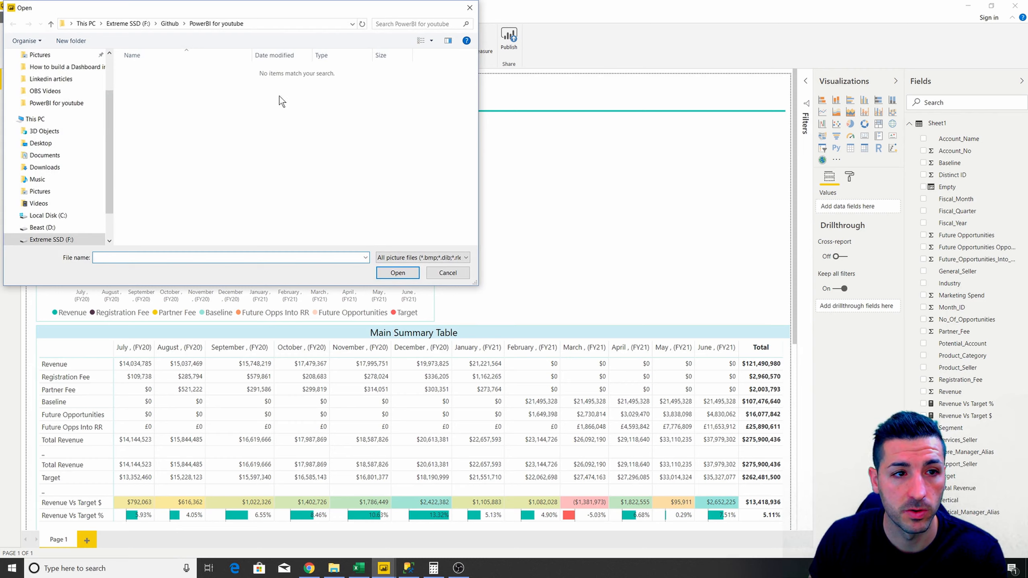
pyautogui.click(172, 23)
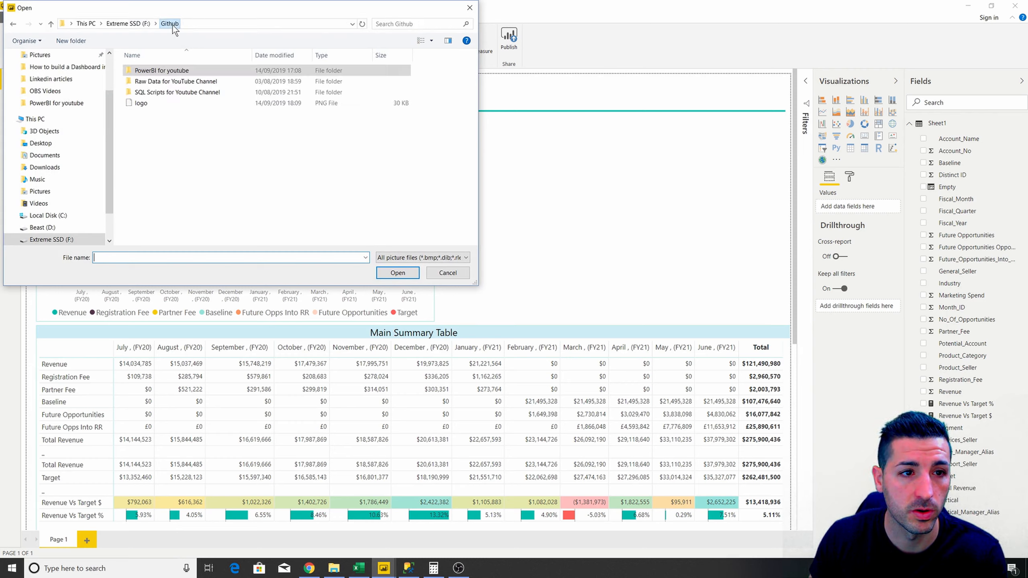
pyautogui.click(162, 103)
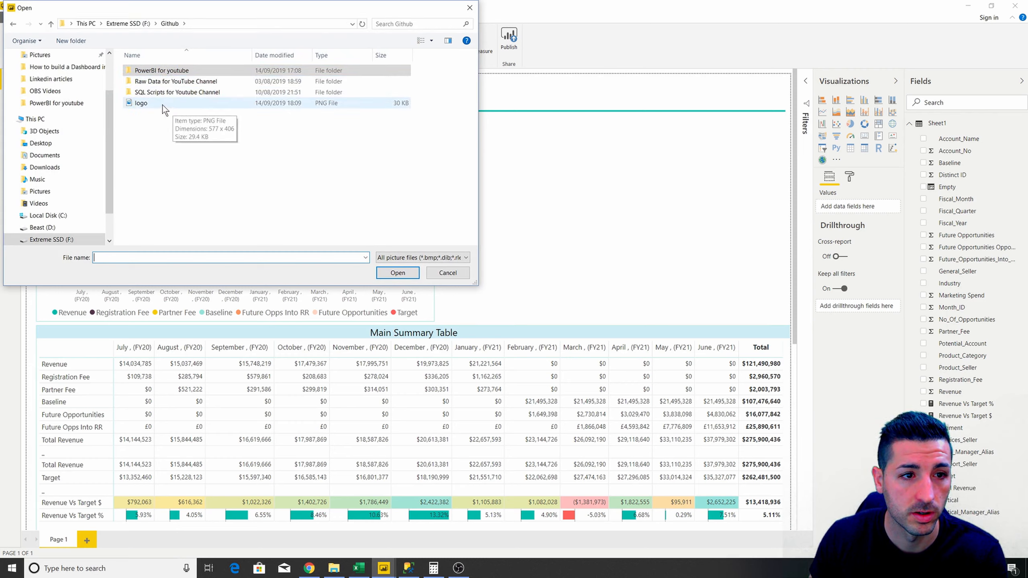
pyautogui.click(397, 273)
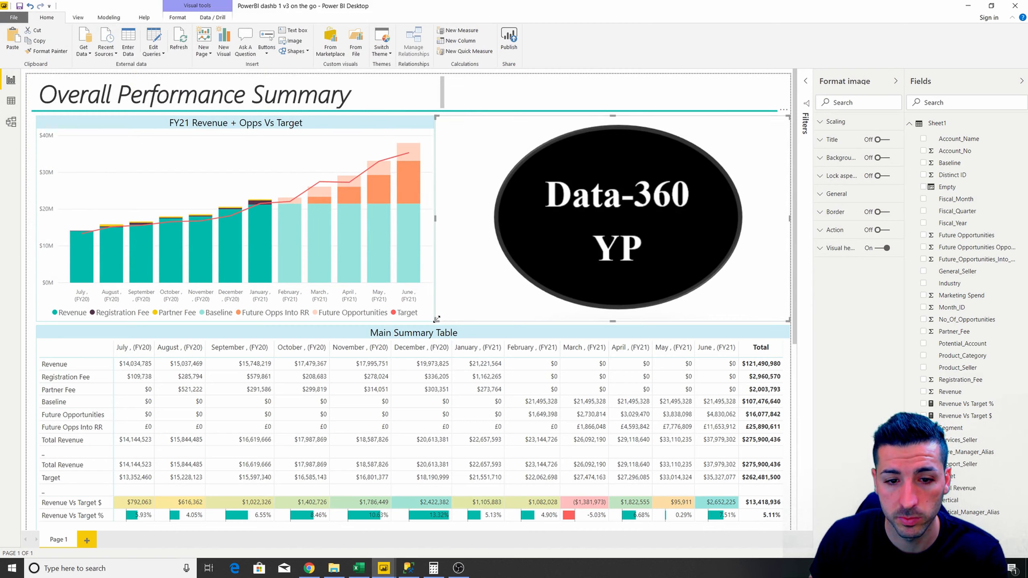
pyautogui.moveTo(437, 319); pyautogui.dragTo(723, 109)
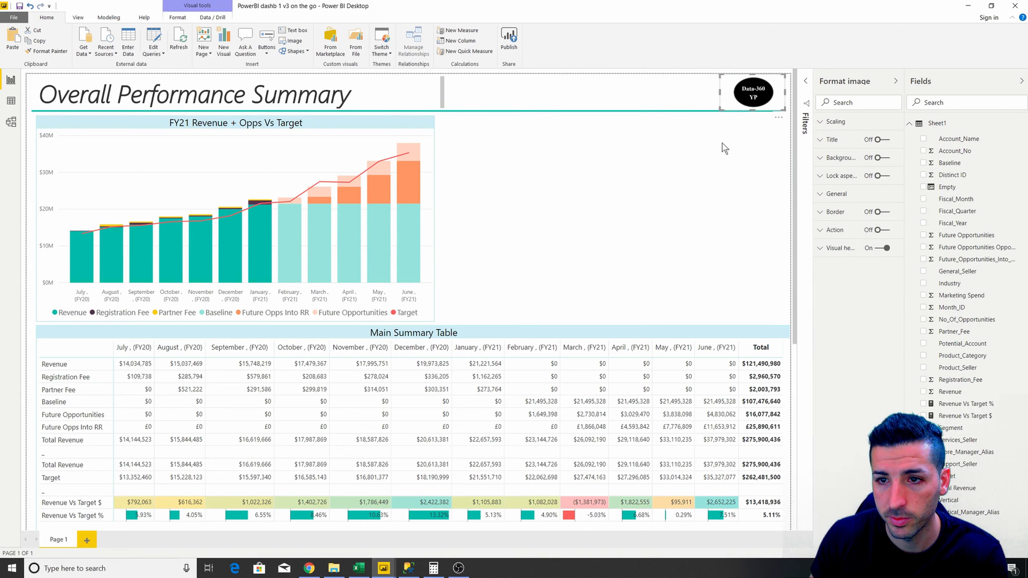
pyautogui.click(603, 193)
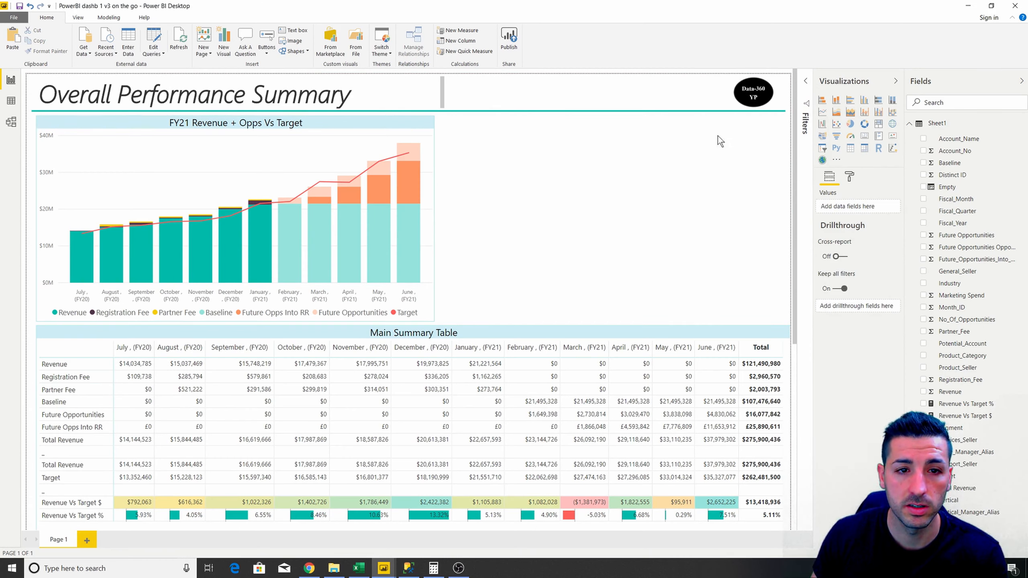
# - Set the font size of the whole "Overall Performance Summary" heading to 32
pyautogui.tripleClick(288, 98)
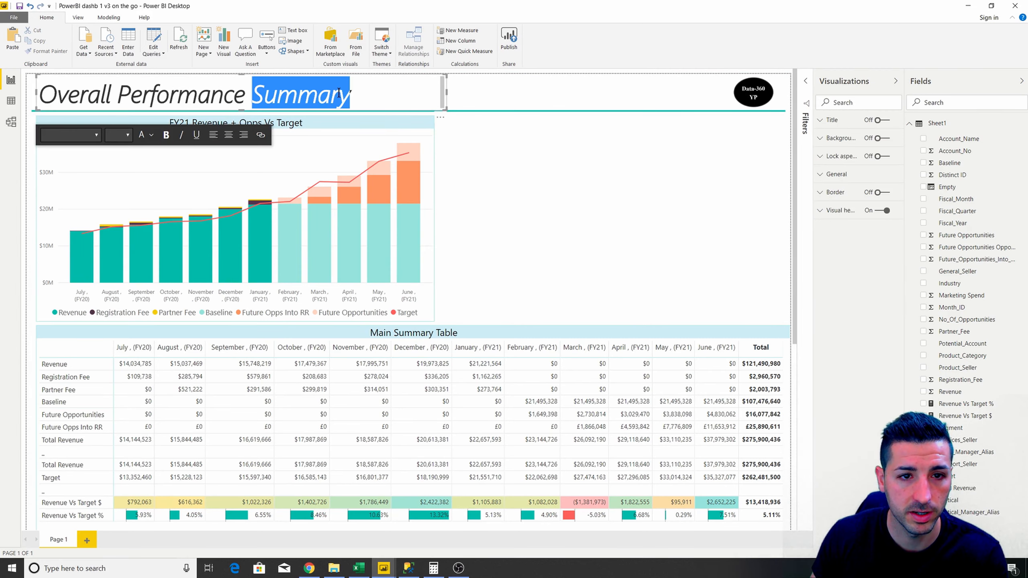
pyautogui.click(106, 135)
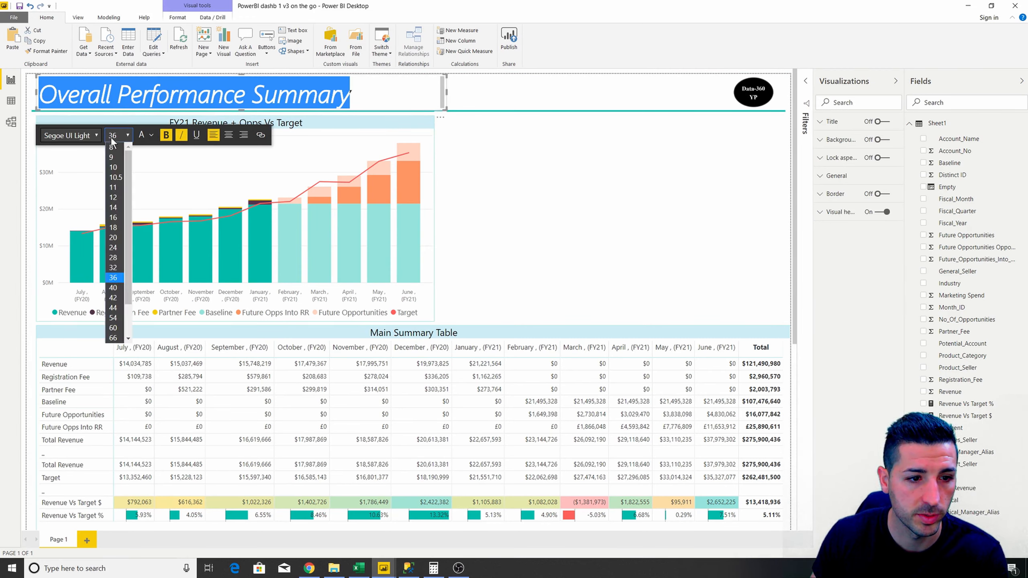
pyautogui.click(122, 265)
pyautogui.click(605, 193)
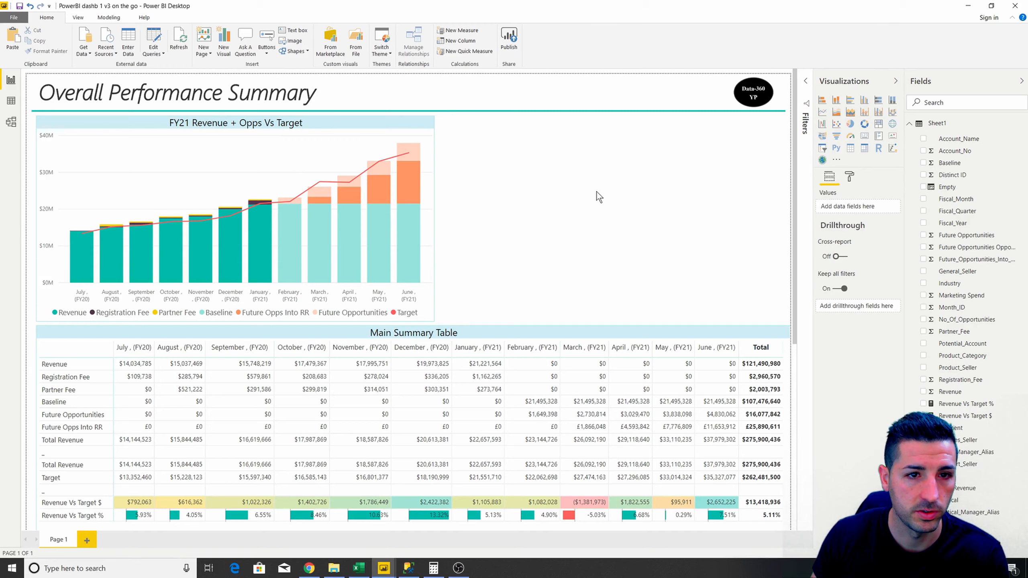
# - Move the revenue chart and the Main Summary Table slightly down to give more space below the divider line
pyautogui.click(308, 121)
pyautogui.click(593, 254)
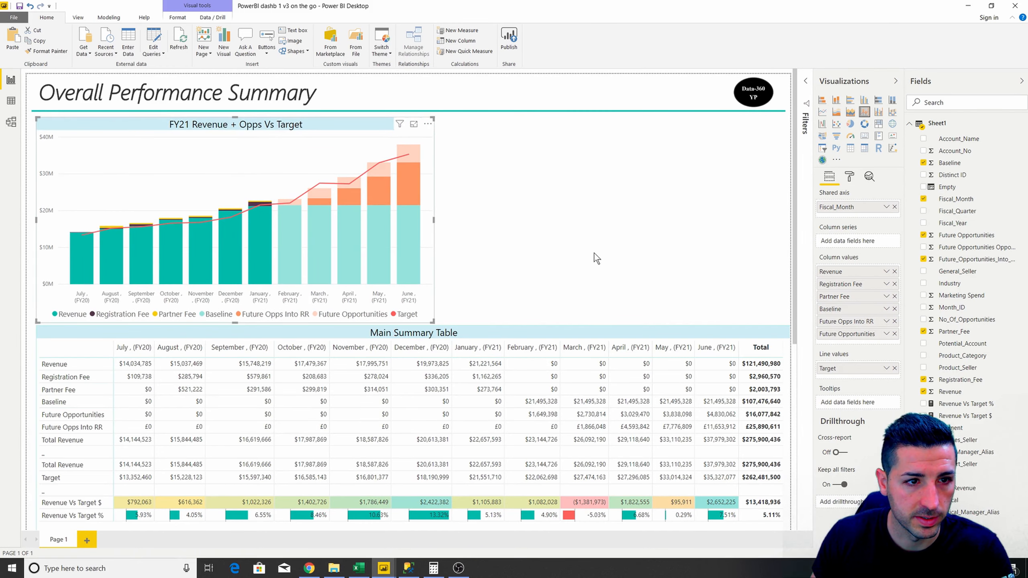
pyautogui.click(529, 331)
pyautogui.click(544, 295)
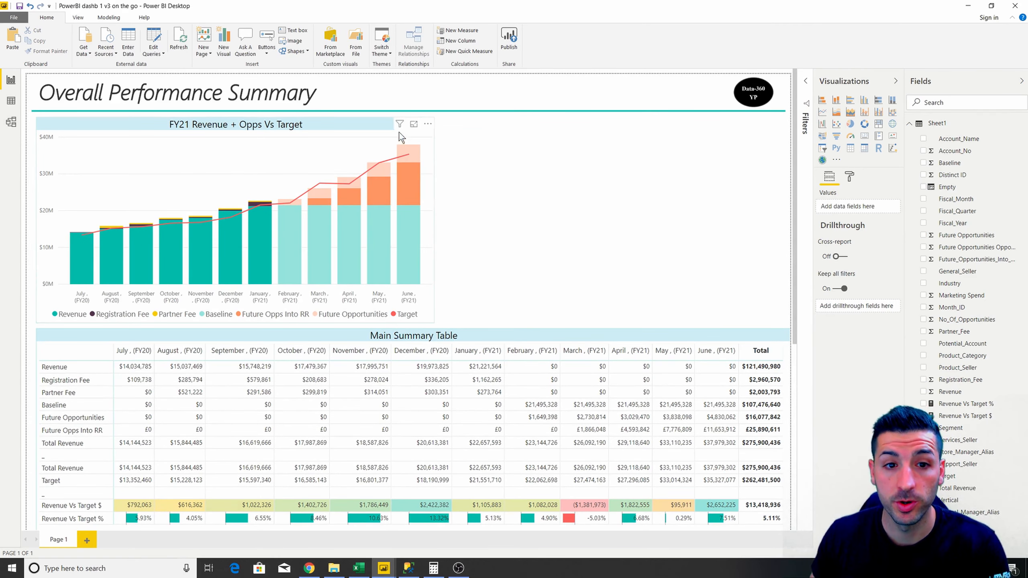
# - Set the Target line in the revenue chart to the Dotted line style
pyautogui.click(353, 122)
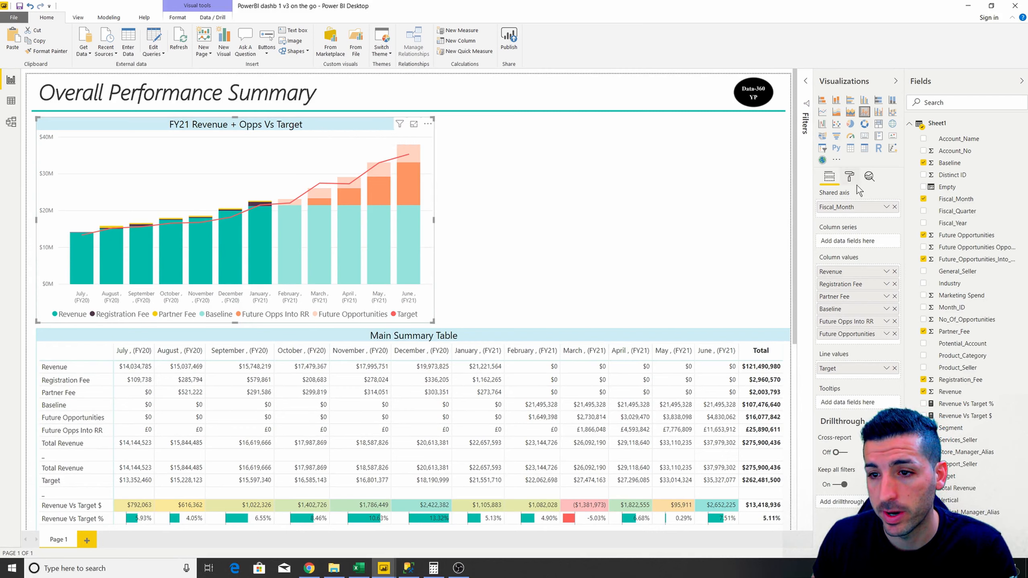
pyautogui.click(850, 178)
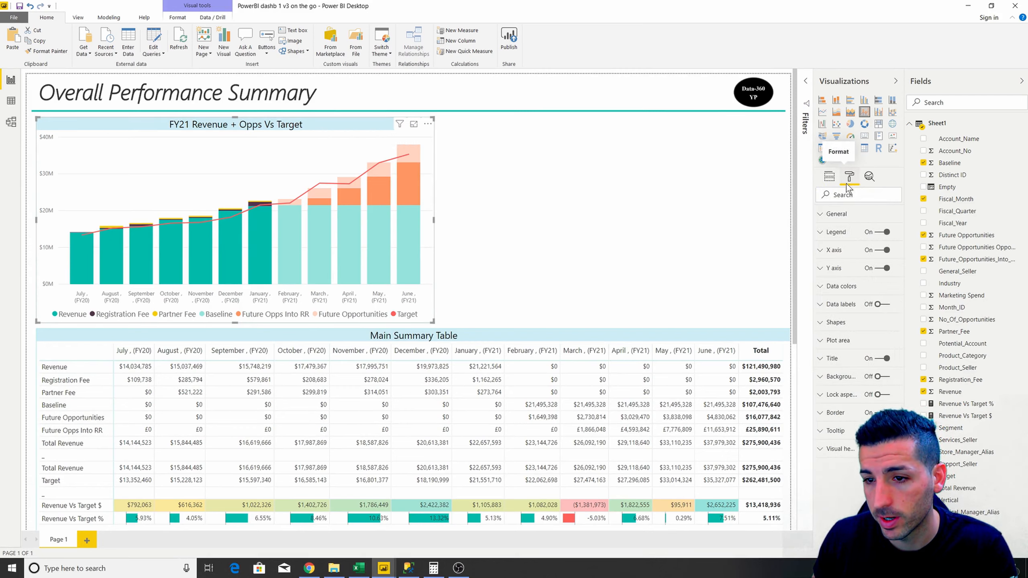
pyautogui.click(836, 322)
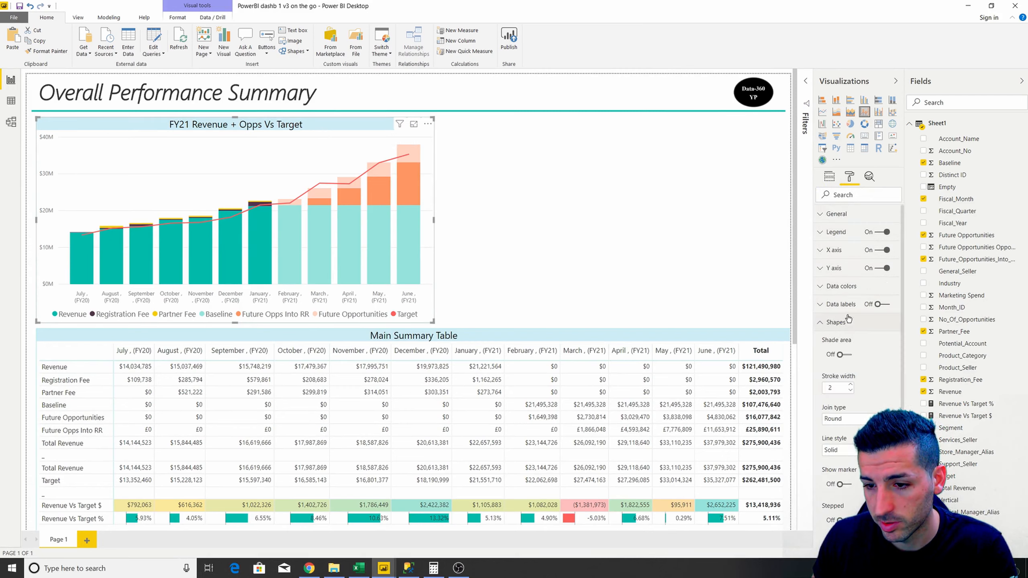
pyautogui.scroll(-3, 847, 320)
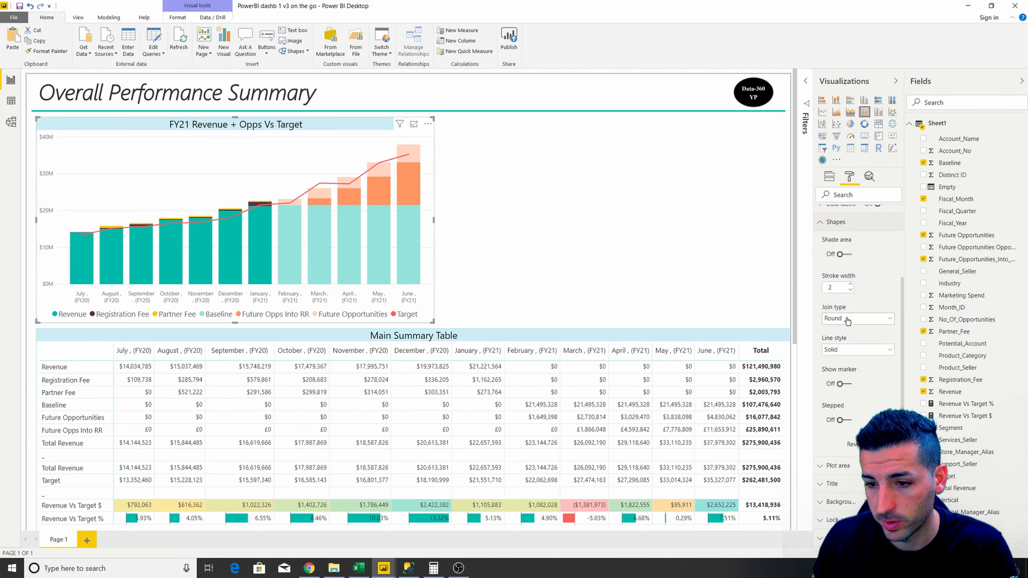
pyautogui.click(847, 351)
pyautogui.click(838, 386)
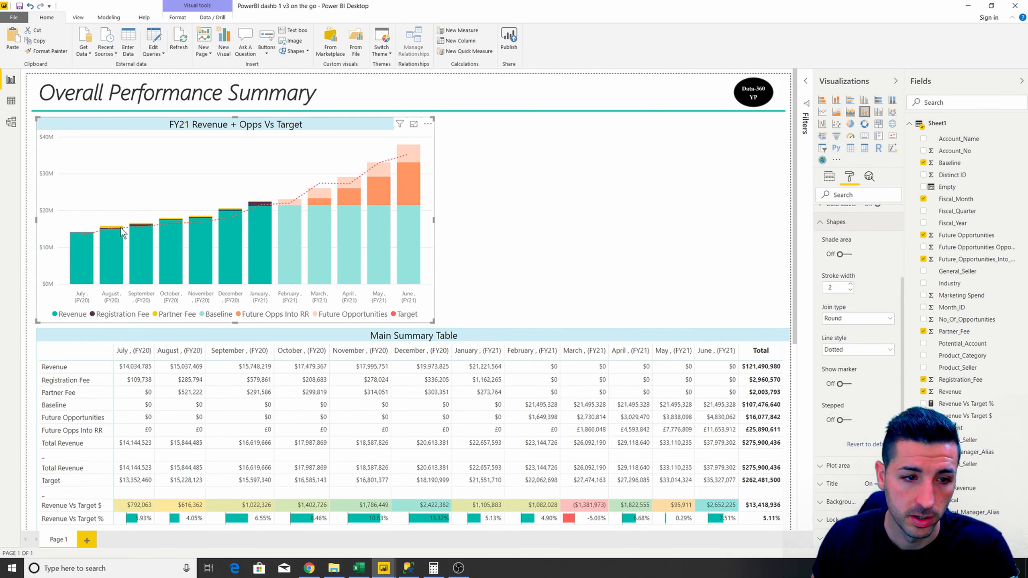
pyautogui.click(579, 153)
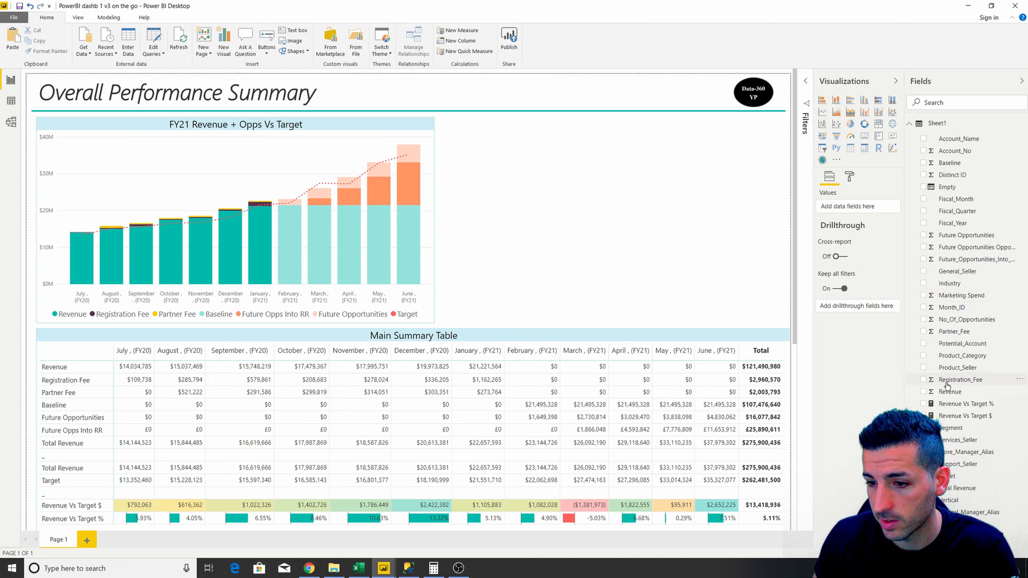
# - Try cross-filtering the page by Priority PS and SMC Comm with a Segment table beside the chart, and delete that table
pyautogui.moveTo(960, 430); pyautogui.dragTo(597, 181)
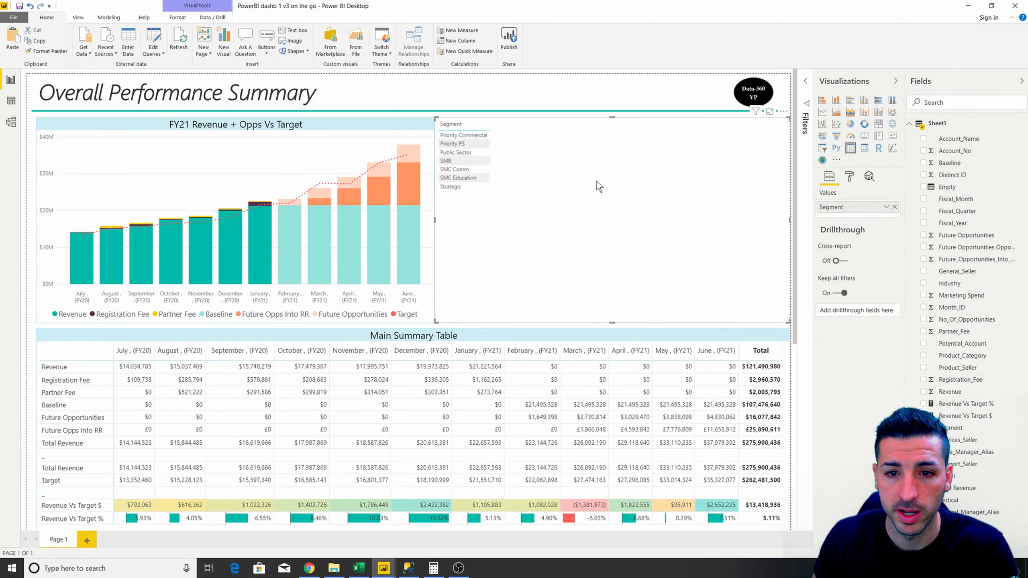
pyautogui.click(455, 152)
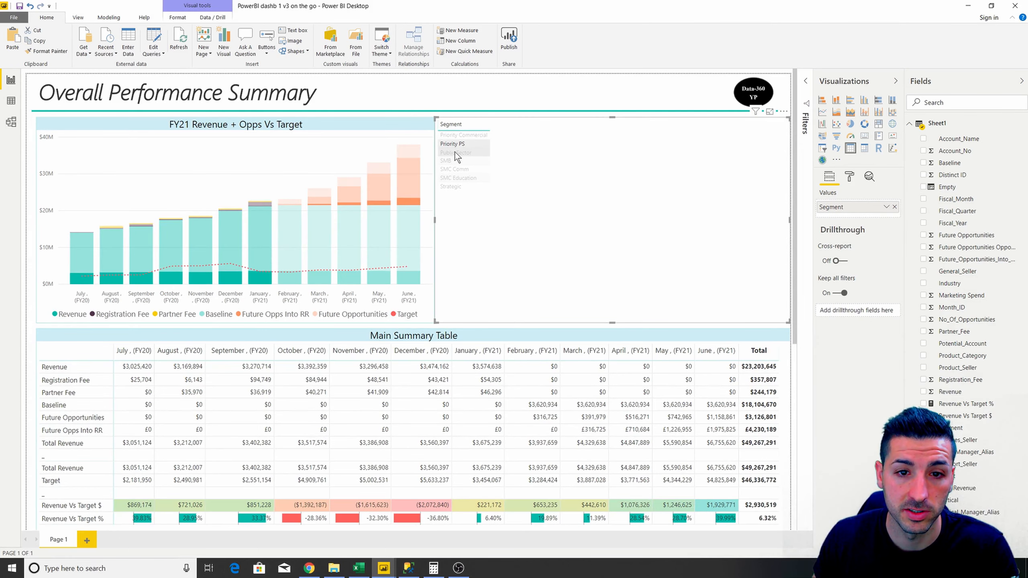
pyautogui.click(456, 176)
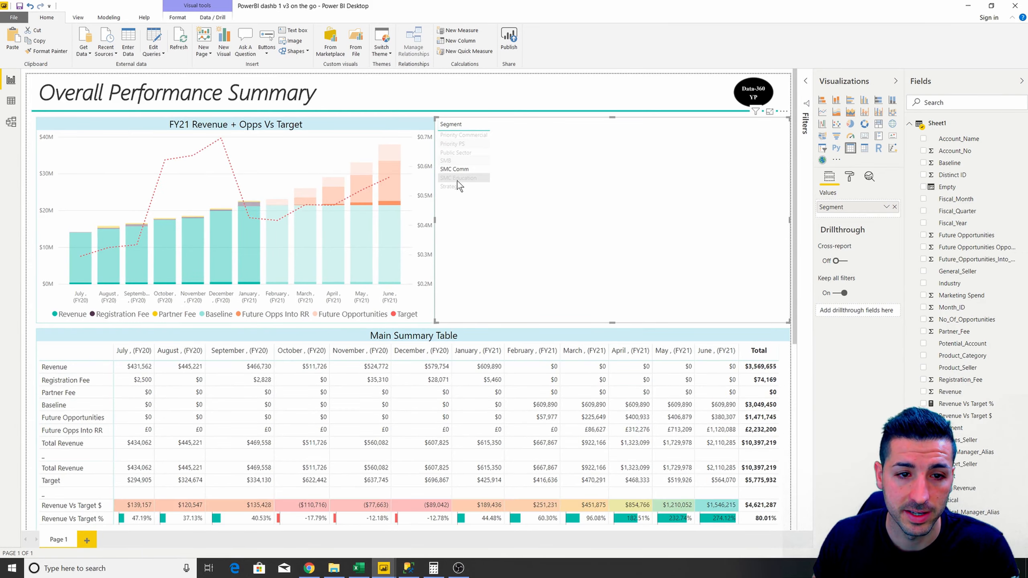
pyautogui.click(457, 181)
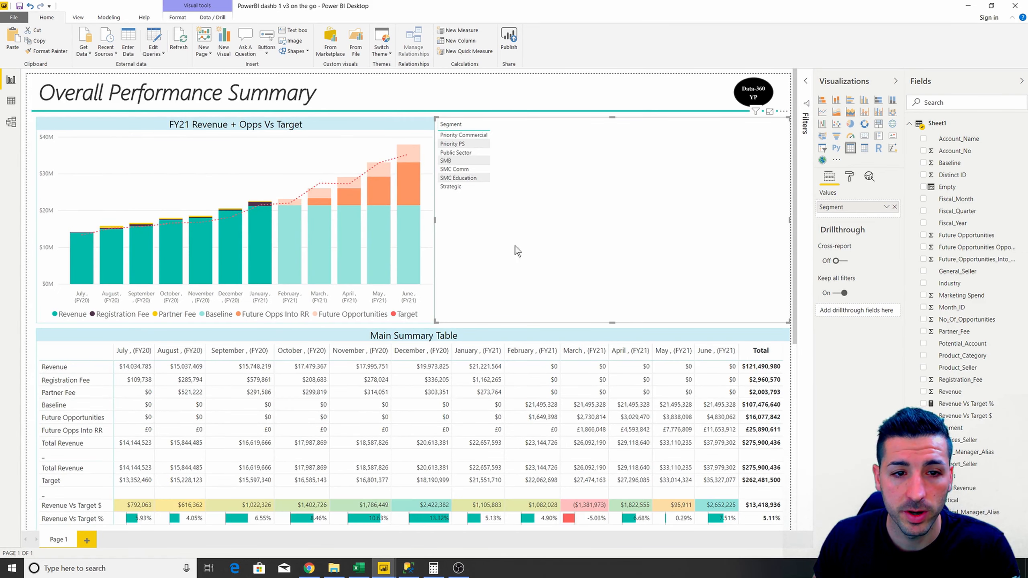
pyautogui.press('Delete')
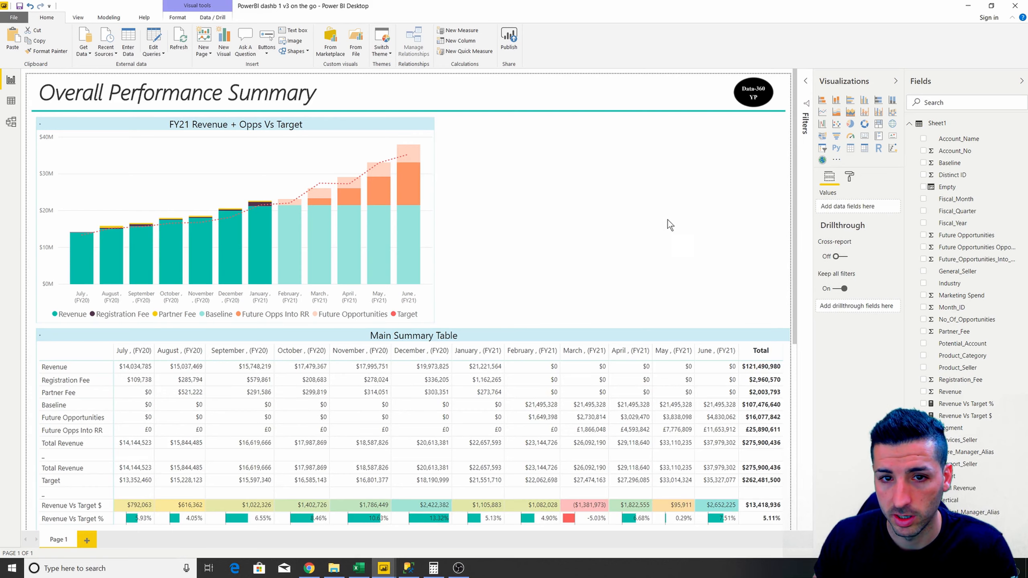
# - Add a slicer on the Segment field in the blank area beside the chart, reduced to about half the area's height
pyautogui.click(823, 151)
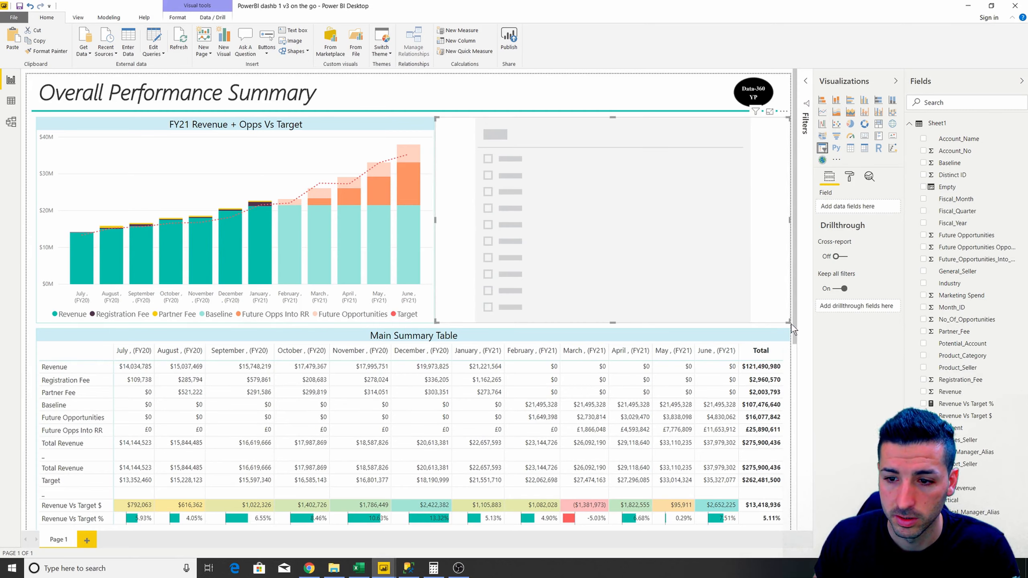
pyautogui.moveTo(790, 323); pyautogui.dragTo(657, 218)
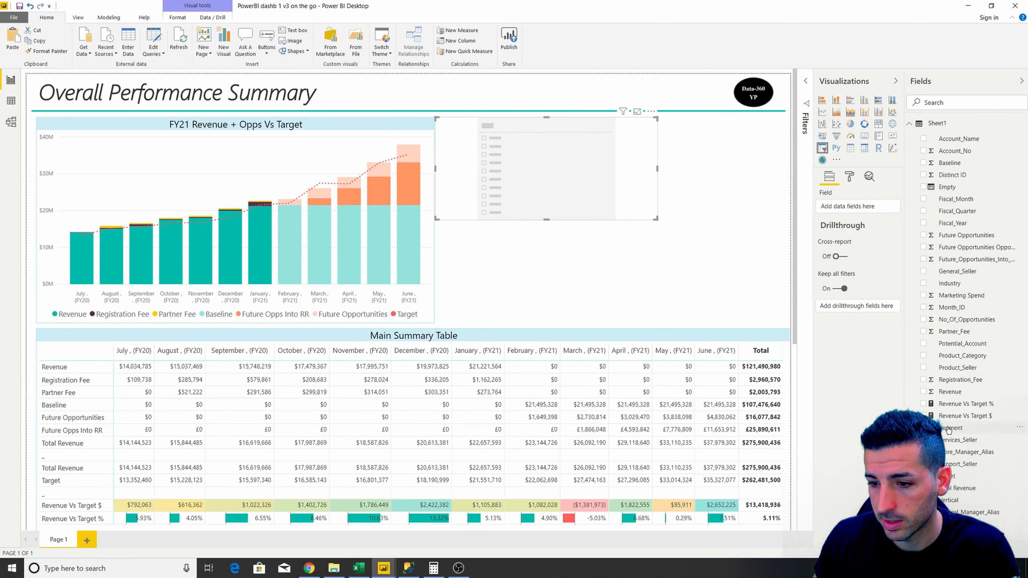
pyautogui.moveTo(948, 430); pyautogui.dragTo(852, 207)
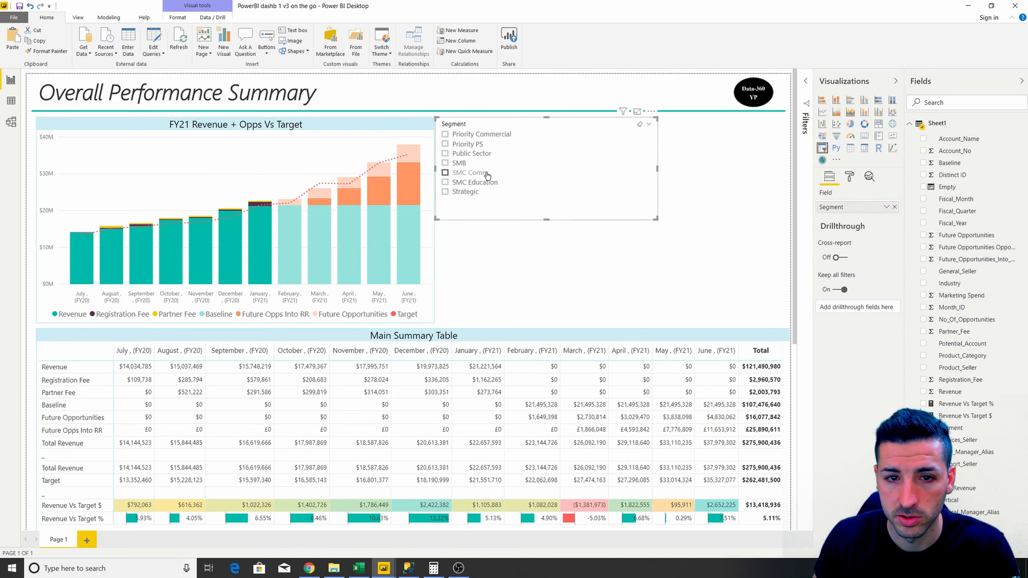
# - Test the Segment slicer with Priority Commercial and Priority PS in turn, and clear the selection
pyautogui.click(446, 134)
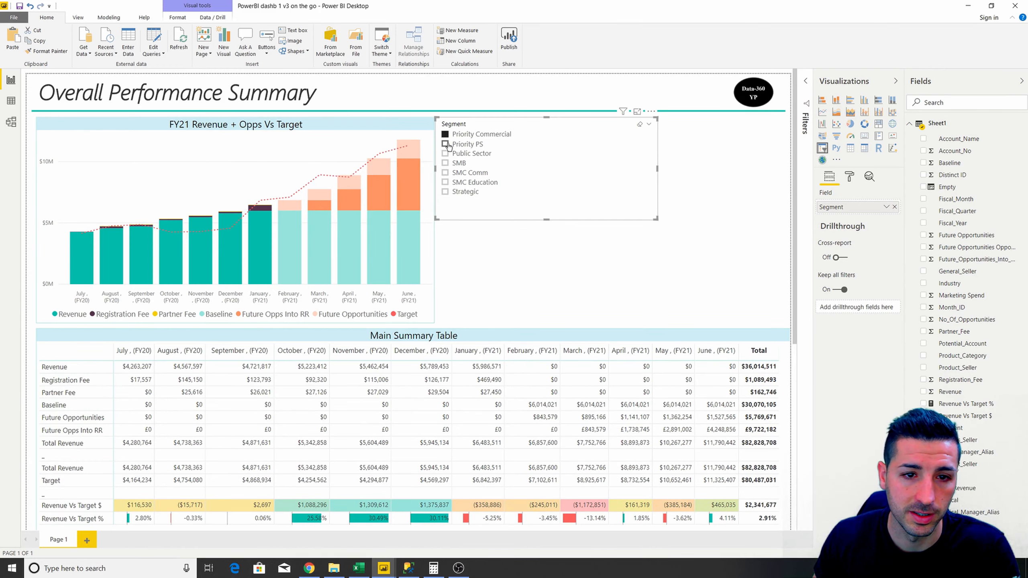
pyautogui.click(447, 144)
pyautogui.click(445, 145)
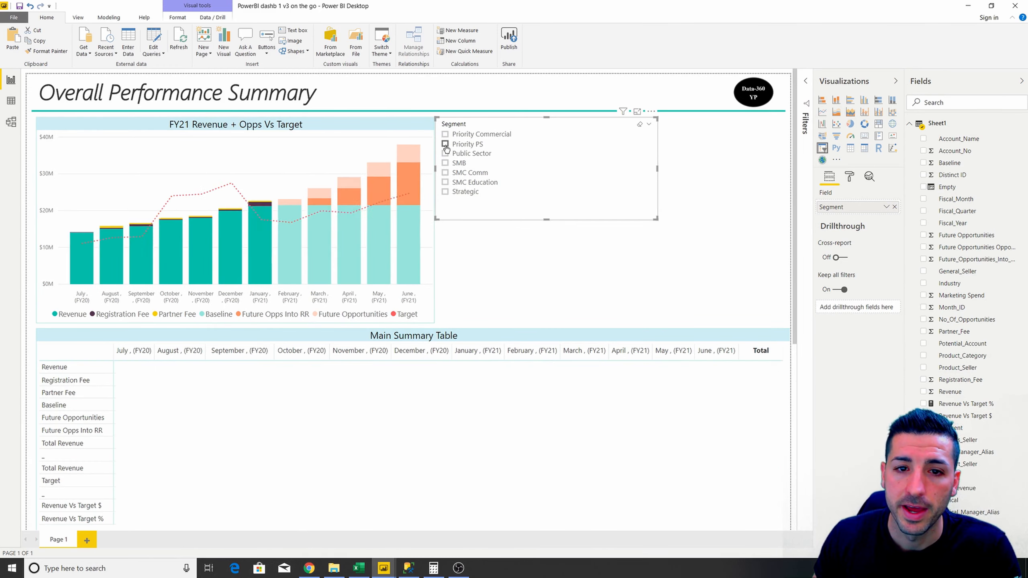
# - Turn the Segment slicer into a compact Dropdown placed beside the revenue chart's title
pyautogui.moveTo(542, 125); pyautogui.dragTo(545, 122)
pyautogui.moveTo(631, 209); pyautogui.dragTo(568, 166)
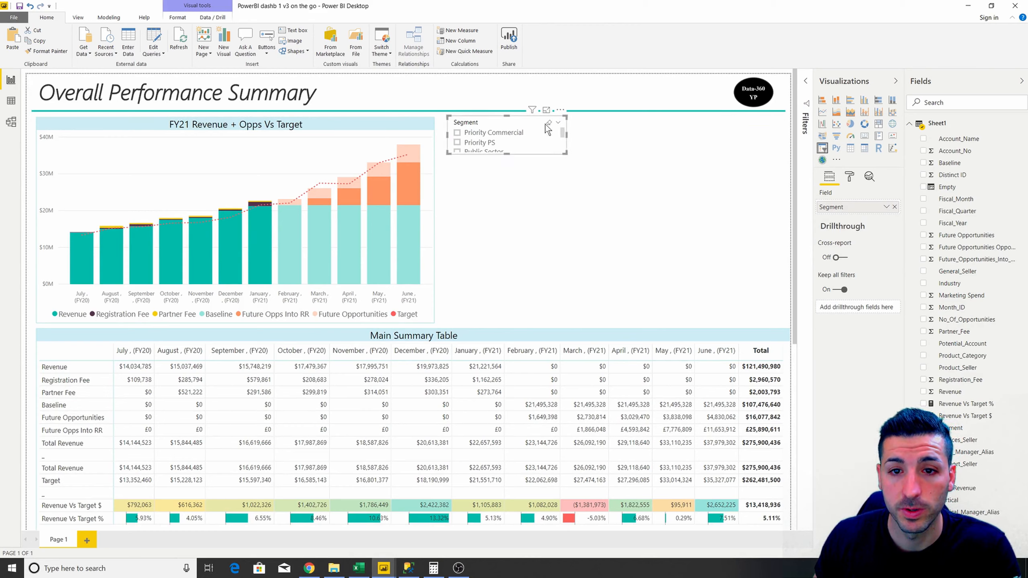
pyautogui.click(560, 123)
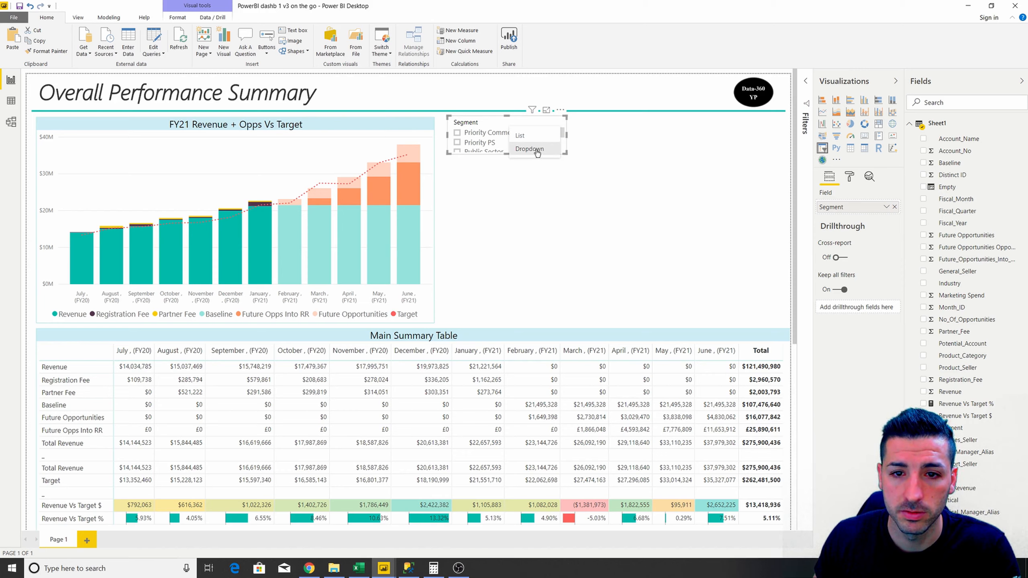
pyautogui.click(530, 148)
pyautogui.click(549, 139)
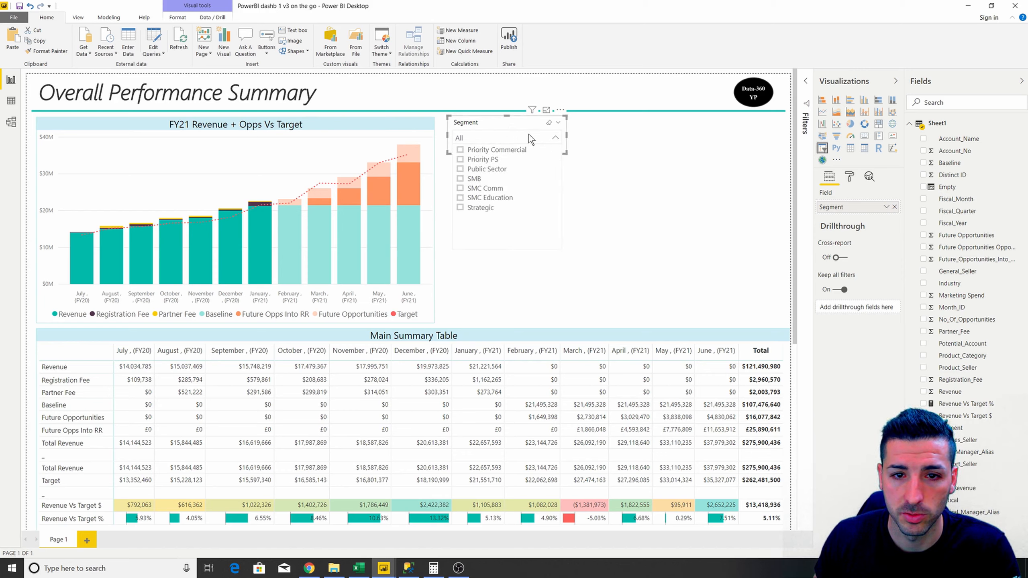
pyautogui.click(528, 134)
pyautogui.click(624, 175)
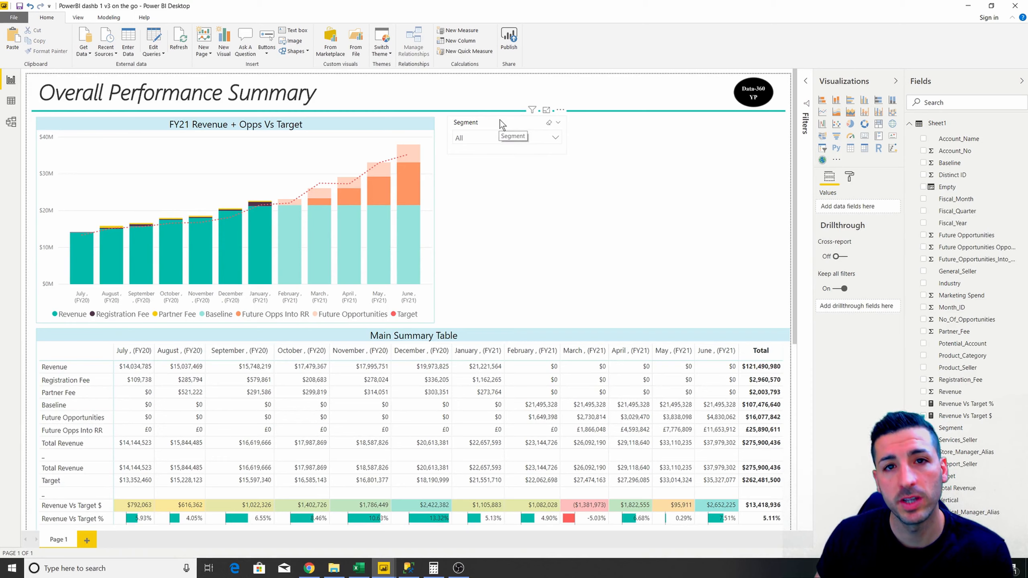
pyautogui.moveTo(489, 121); pyautogui.dragTo(486, 125)
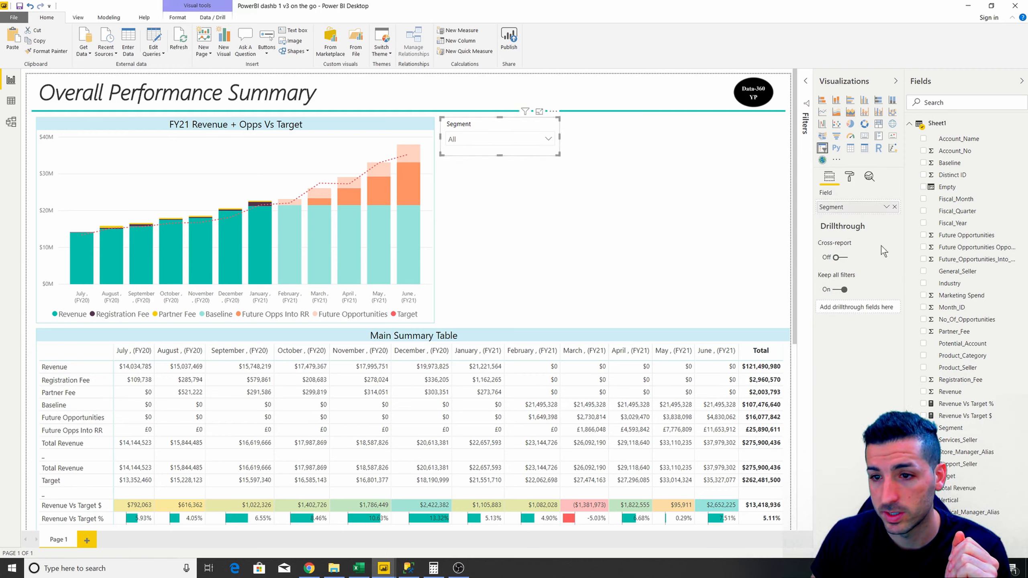
# - Replace the slicer's built-in header with a visual title reading "Segment"
pyautogui.click(850, 177)
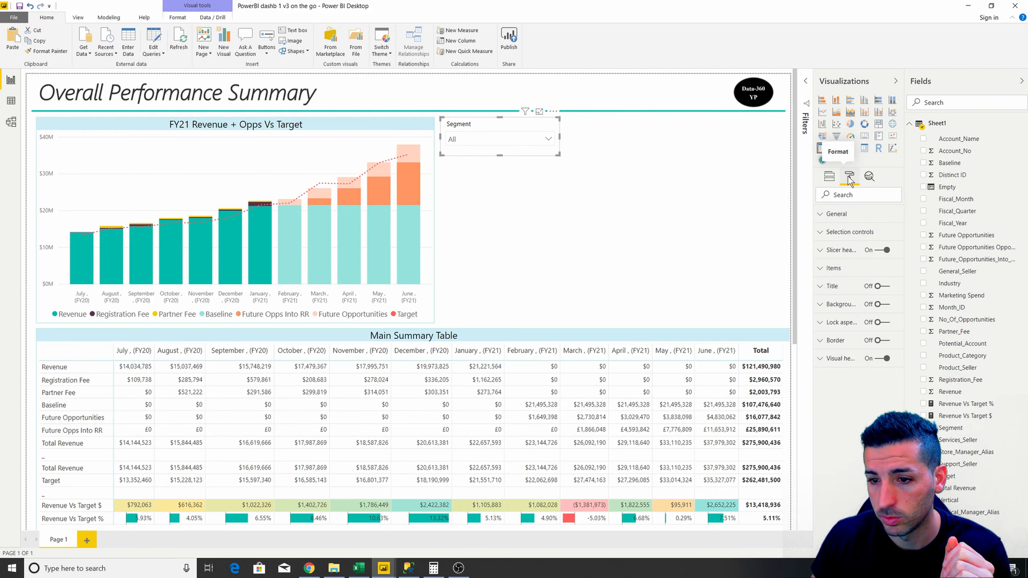
pyautogui.click(877, 287)
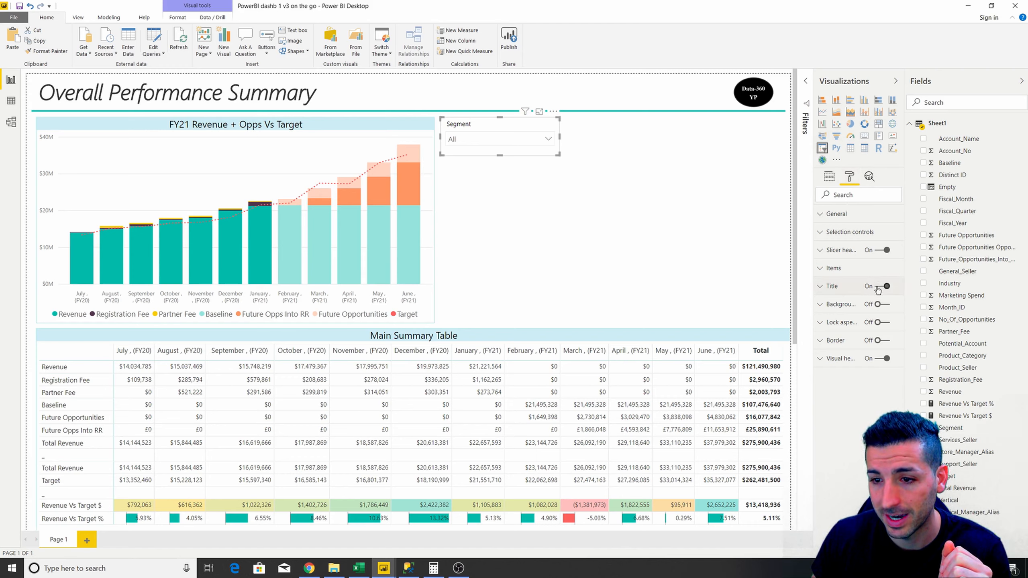
pyautogui.click(883, 251)
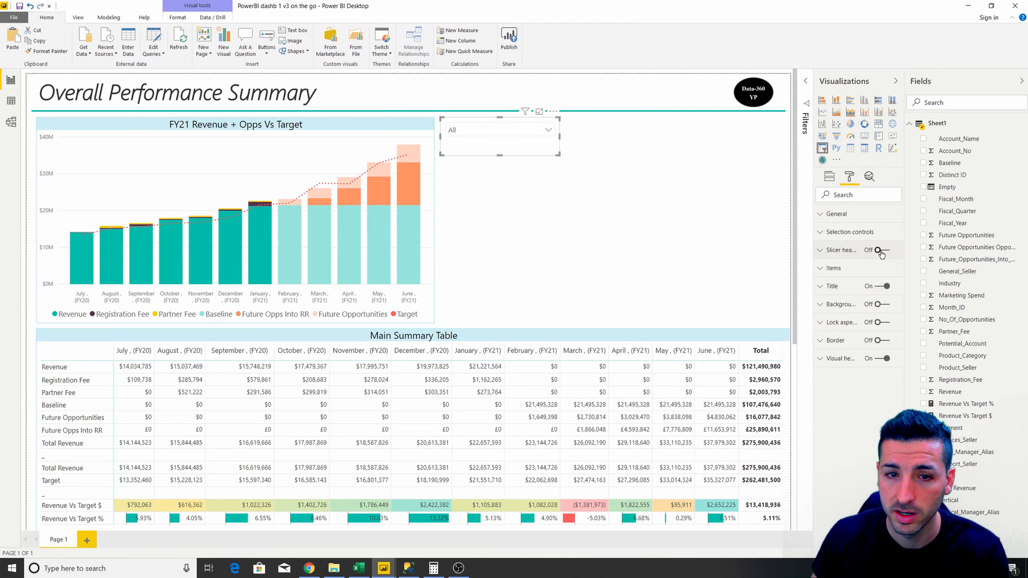
pyautogui.click(851, 287)
pyautogui.click(841, 316)
pyautogui.write('Segment')
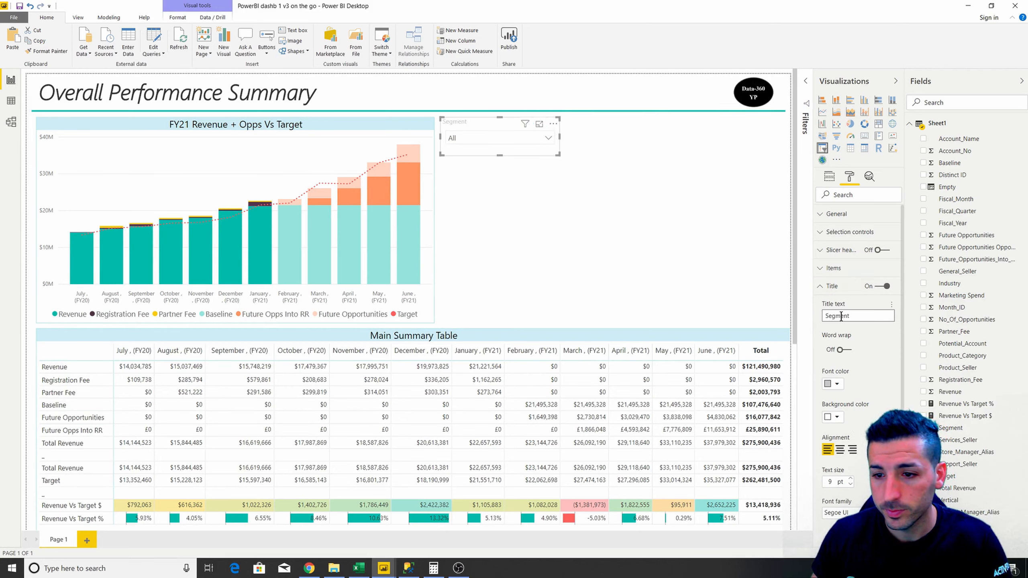
# - Format the slicer title with black font color, center alignment and 12 pt text size
pyautogui.click(838, 384)
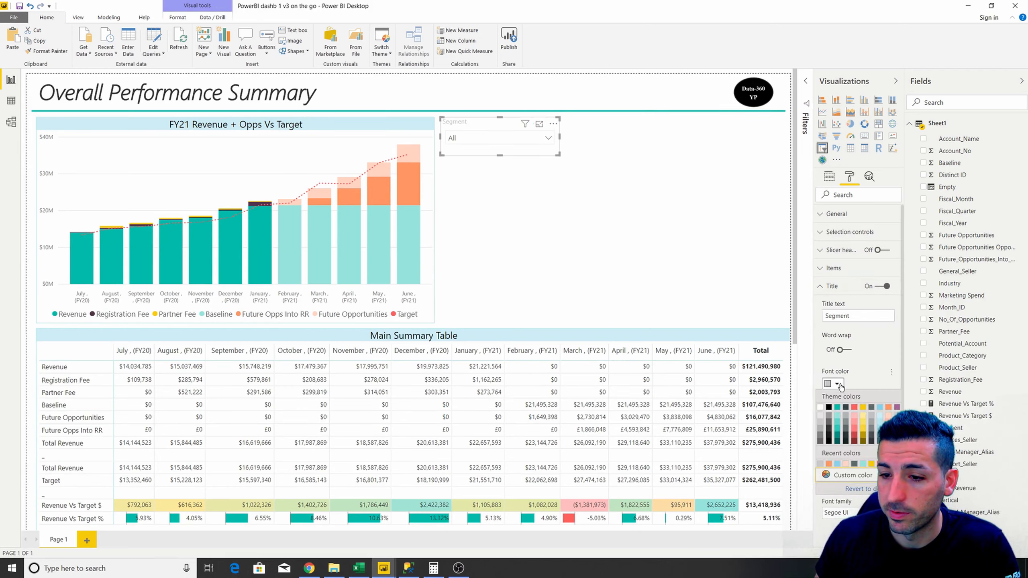
pyautogui.click(828, 407)
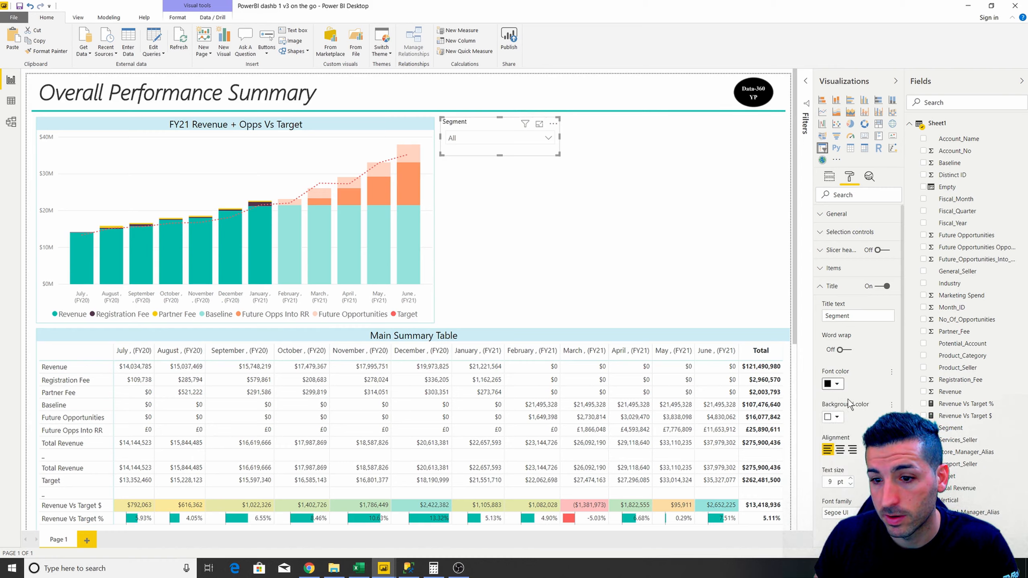
pyautogui.scroll(-1, 845, 401)
pyautogui.click(840, 400)
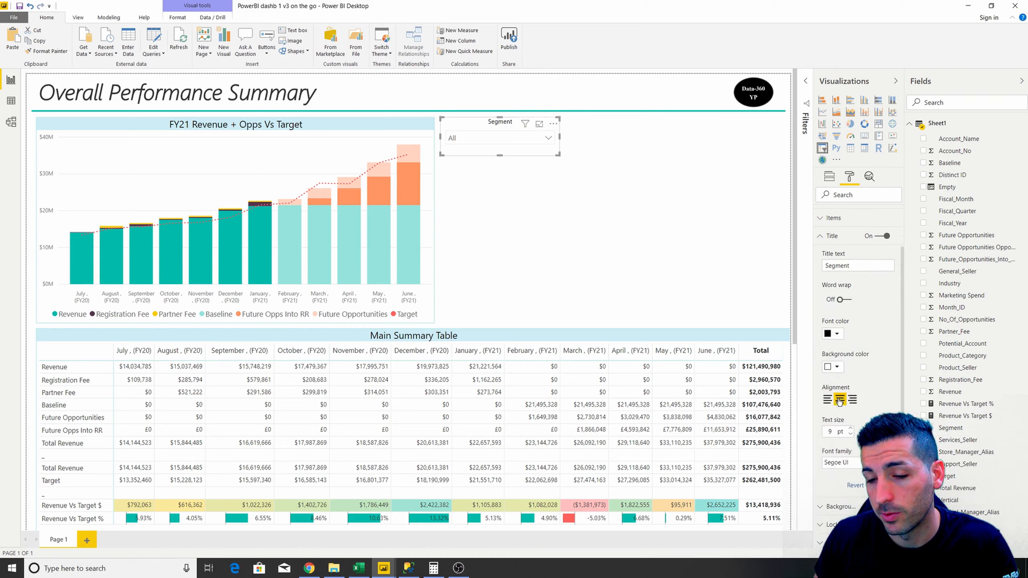
pyautogui.click(850, 429)
pyautogui.click(851, 429)
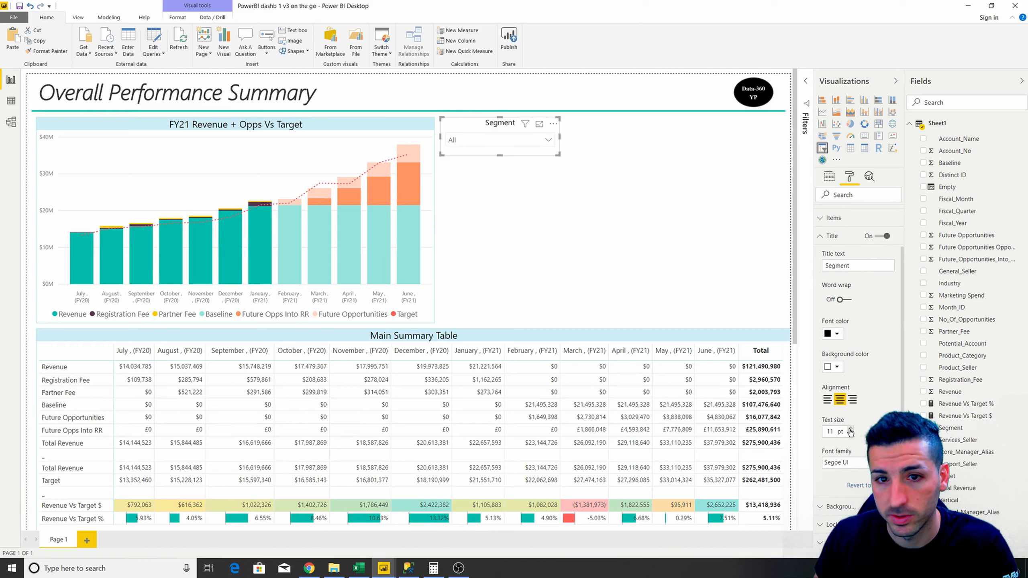
pyautogui.click(850, 430)
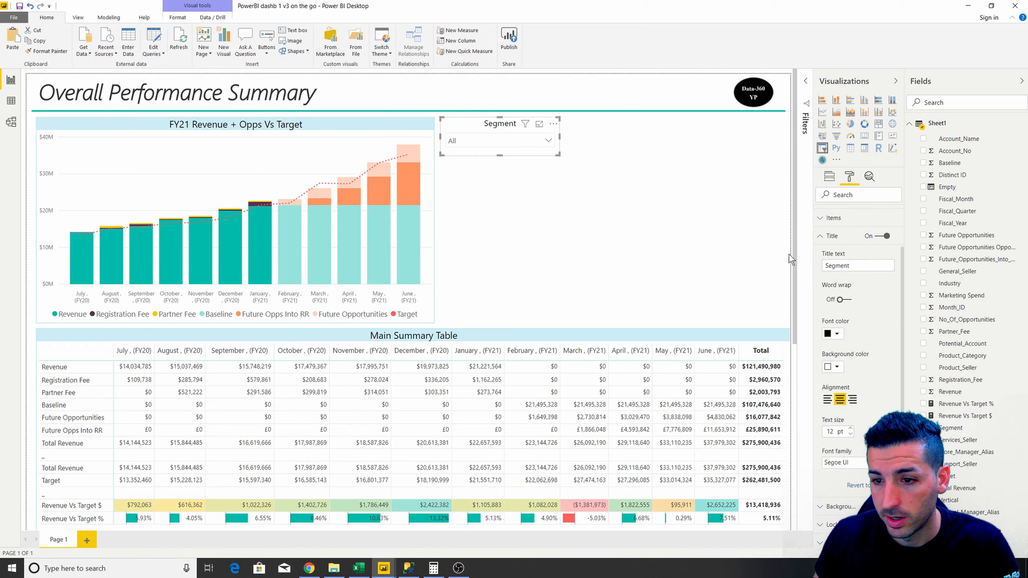
# - Give the Segment slicer a border in a light blue theme tint
pyautogui.scroll(-1, 864, 394)
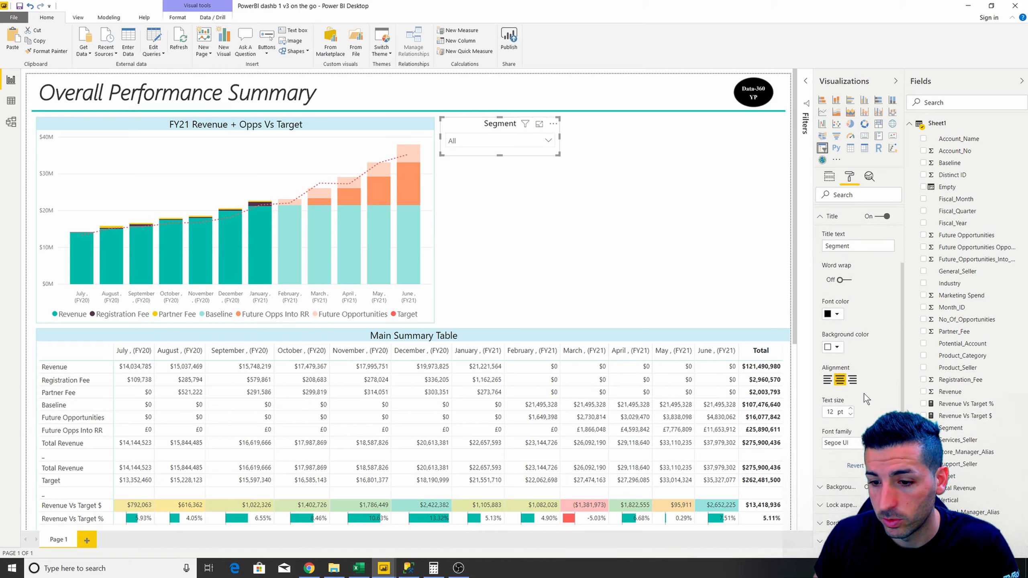
pyautogui.click(831, 523)
pyautogui.scroll(-4, 834, 486)
pyautogui.click(879, 434)
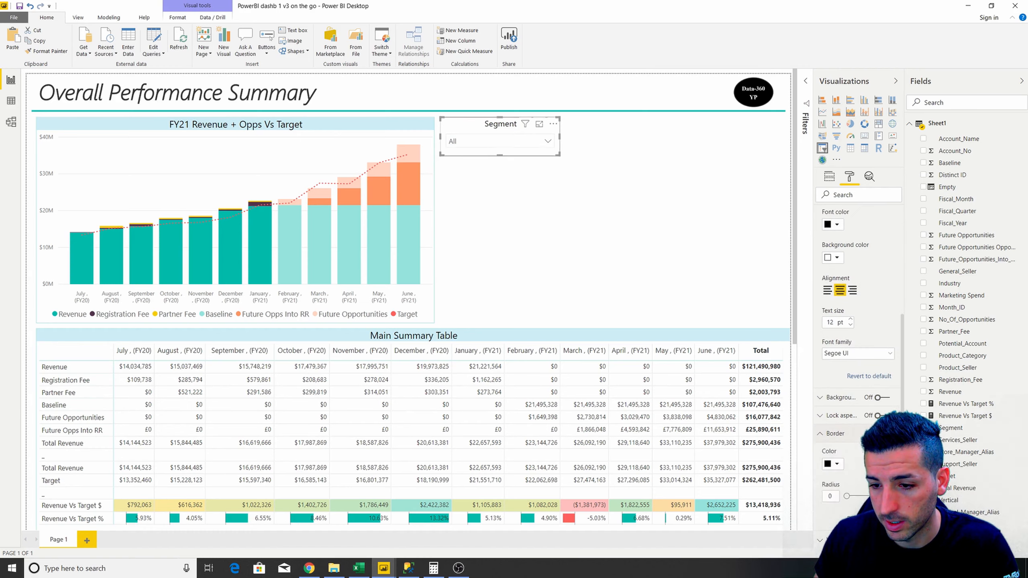
pyautogui.click(836, 465)
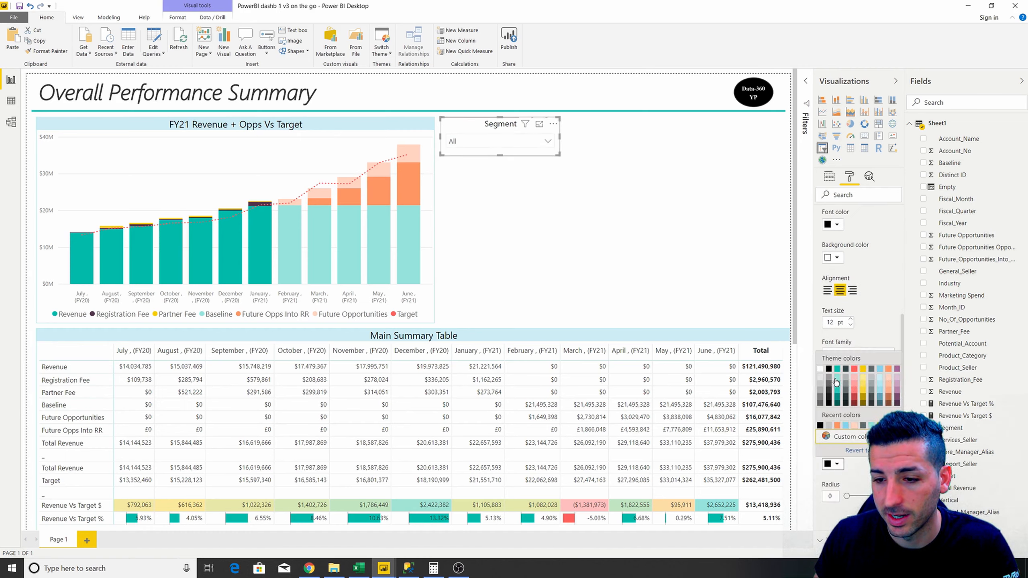
pyautogui.click(880, 377)
pyautogui.click(564, 238)
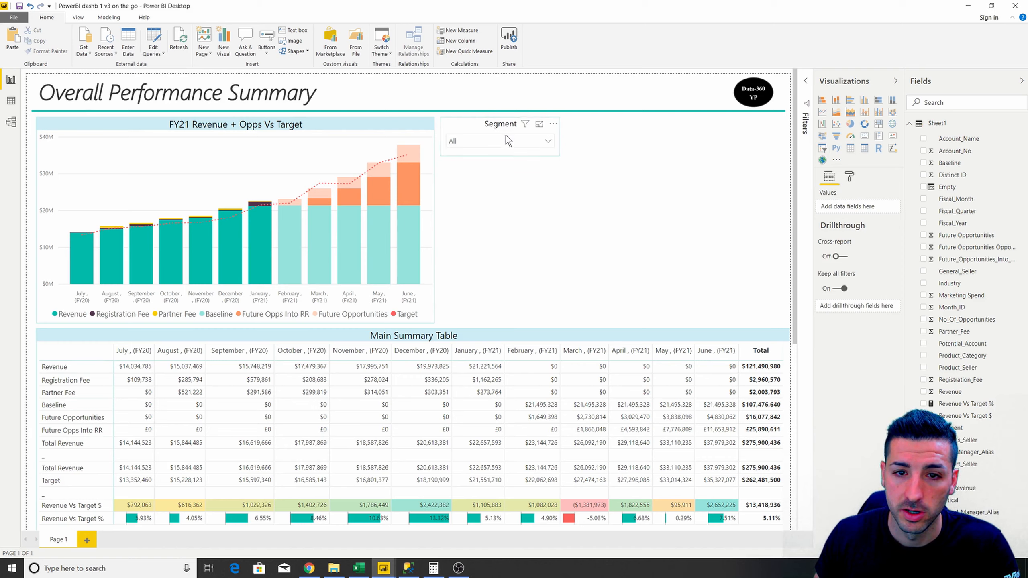
# - Narrow the Segment slicer slightly and place two copies of it in a row to its right, above the blank area
pyautogui.click(481, 142)
pyautogui.click(574, 156)
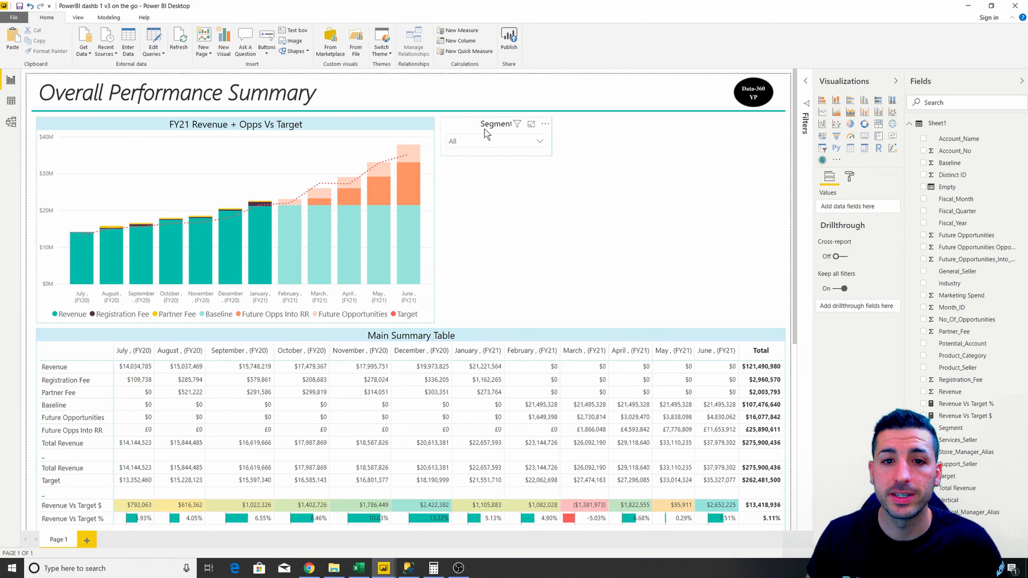
pyautogui.click(484, 129)
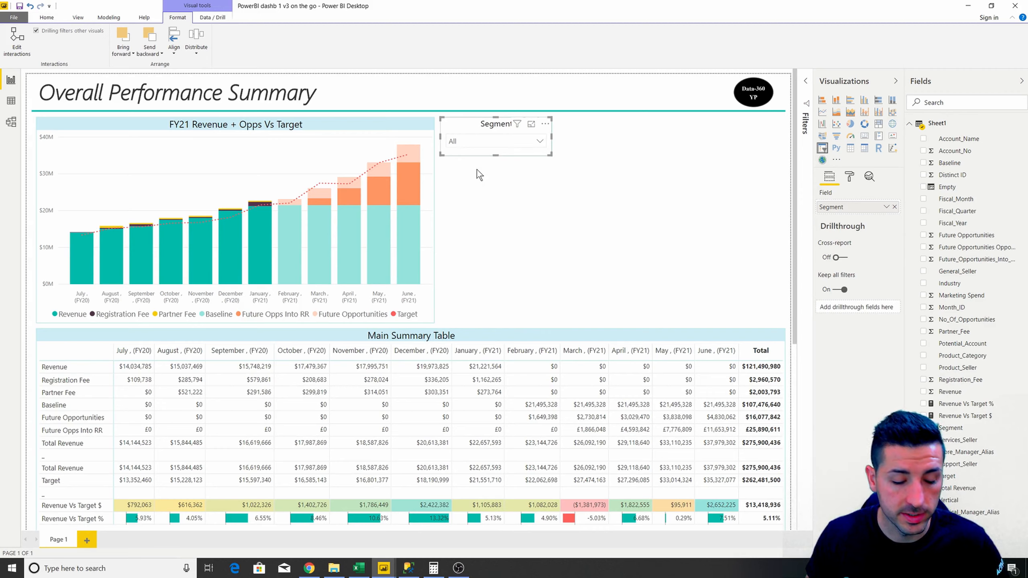
pyautogui.hotkey('ctrl', 'c')
pyautogui.hotkey('ctrl', 'v')
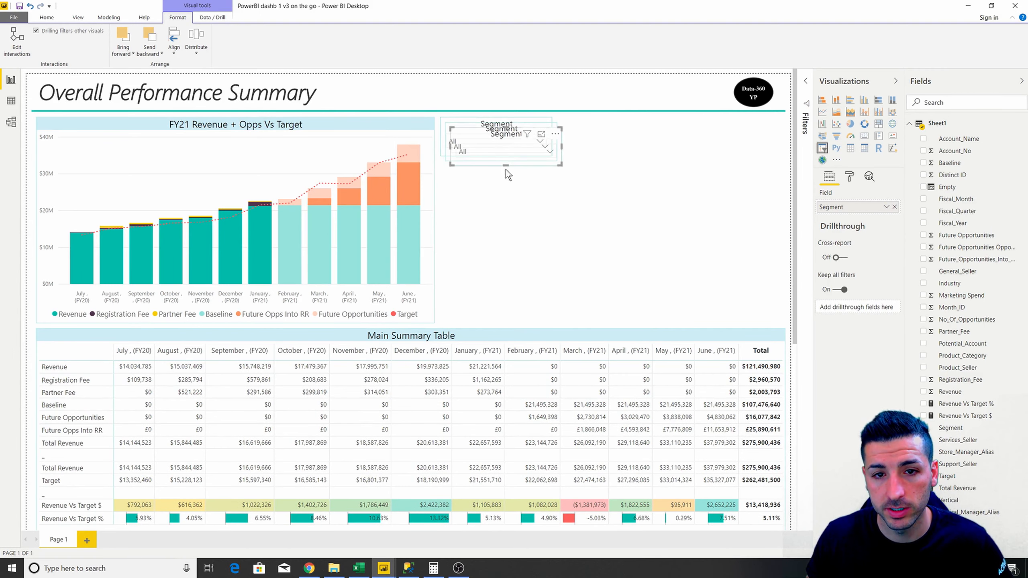
pyautogui.moveTo(503, 127); pyautogui.dragTo(615, 124)
pyautogui.moveTo(487, 128); pyautogui.dragTo(715, 127)
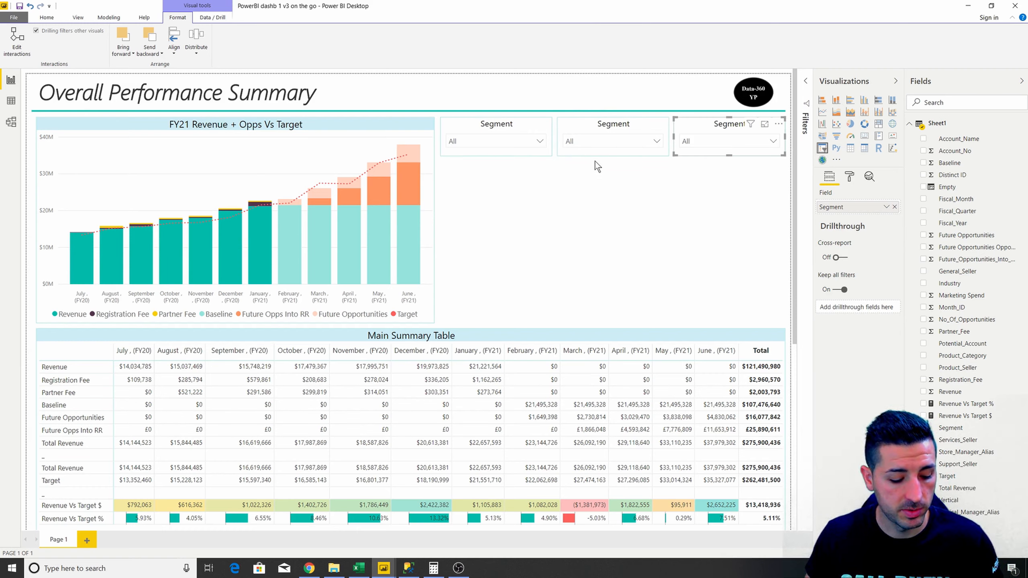
# - Align the three Segment slicers along their top edges and distribute them horizontally
pyautogui.click(480, 122)
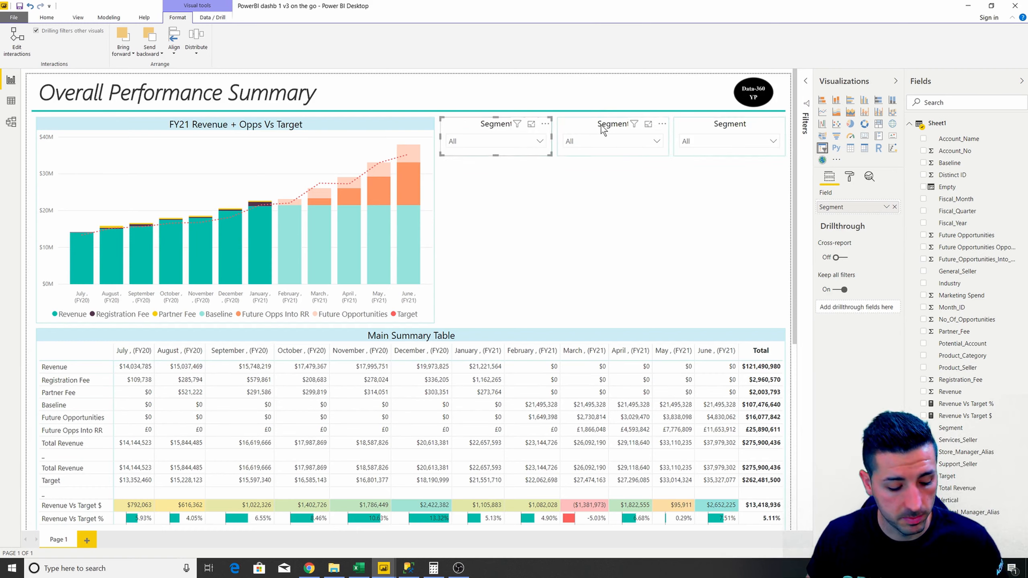
pyautogui.keyDown('ctrl'); pyautogui.click(601, 126); pyautogui.keyUp('ctrl')
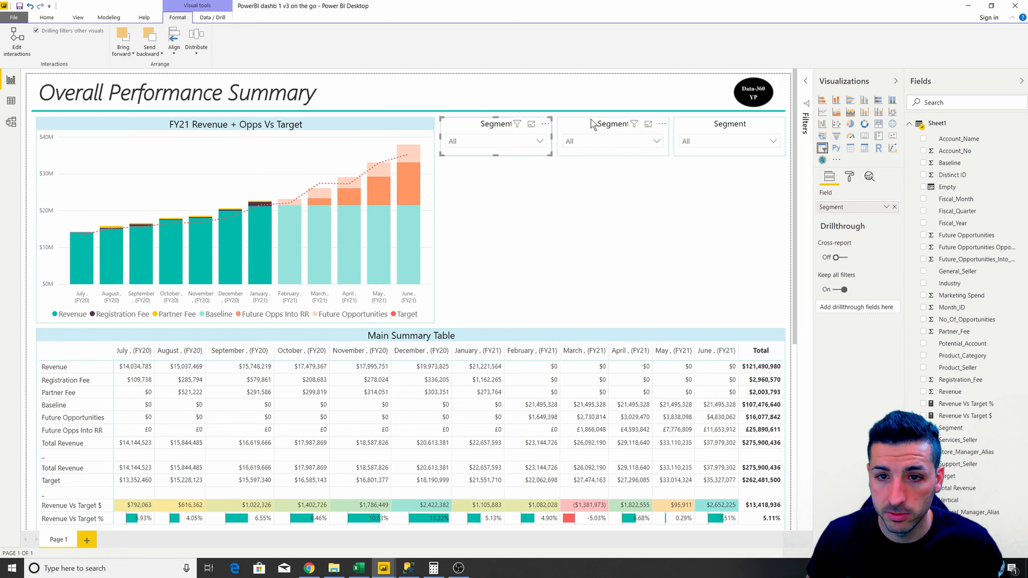
pyautogui.keyDown('ctrl'); pyautogui.click(713, 126); pyautogui.keyUp('ctrl')
pyautogui.click(850, 178)
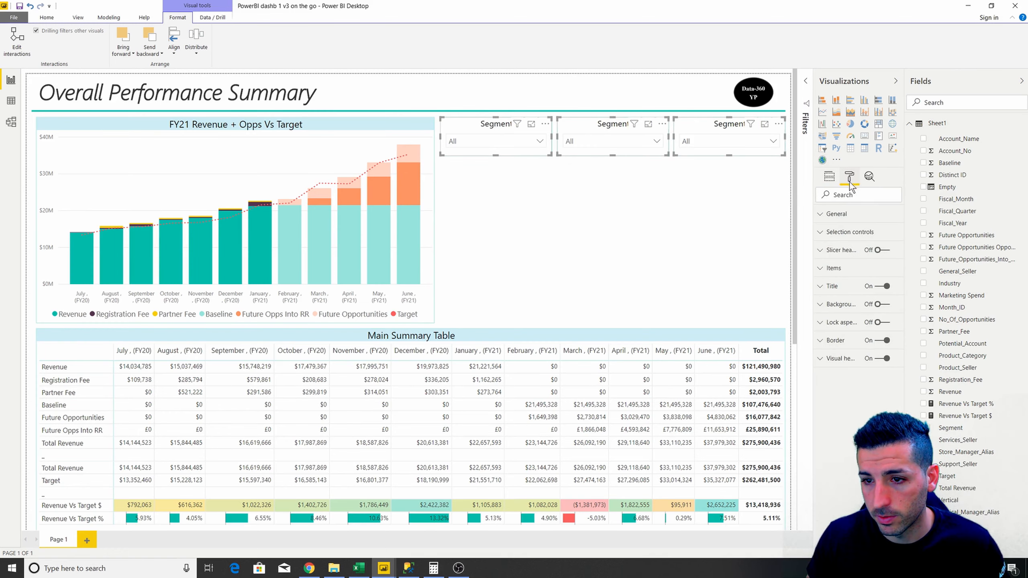
pyautogui.click(842, 216)
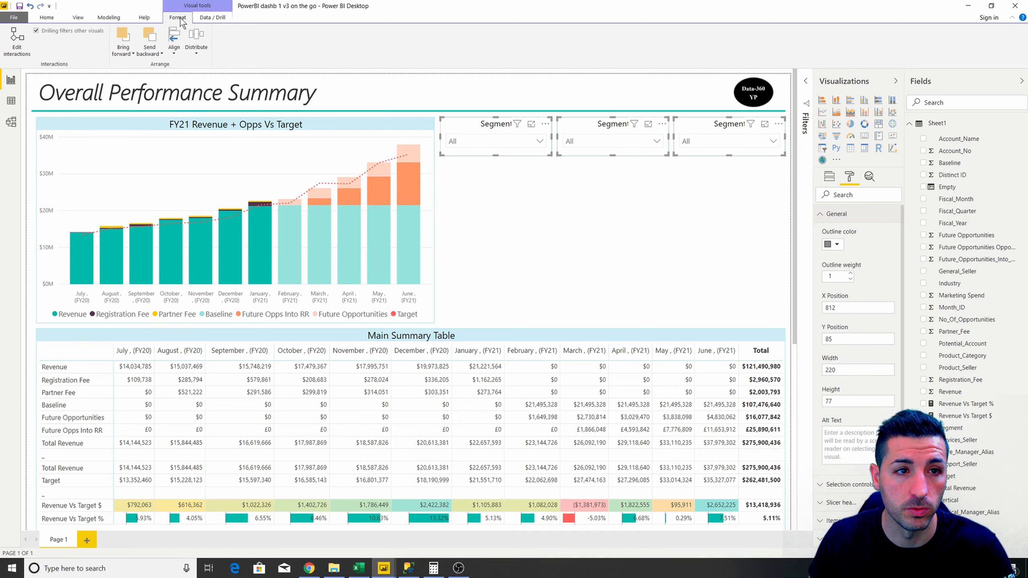
pyautogui.click(179, 51)
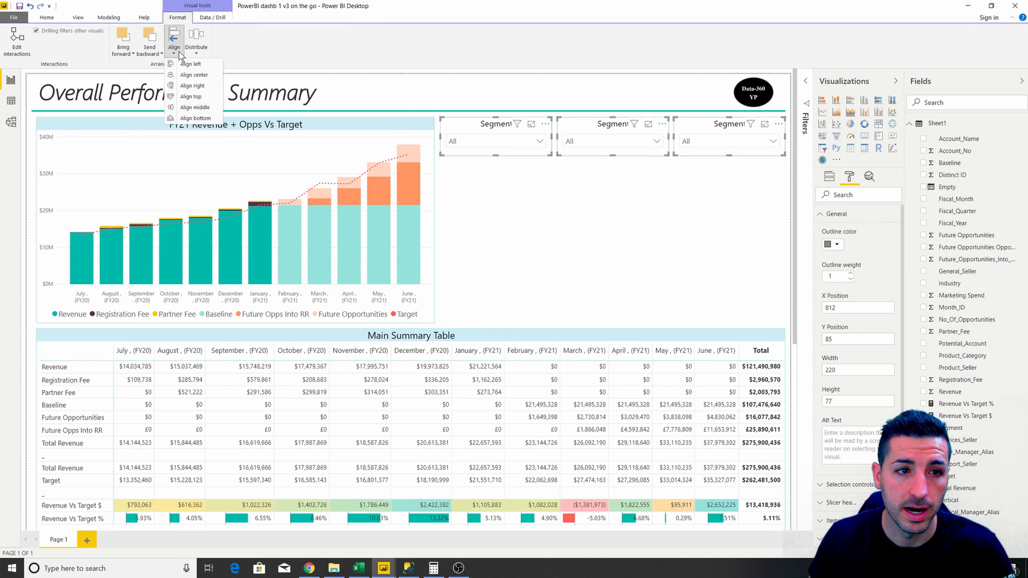
pyautogui.click(199, 98)
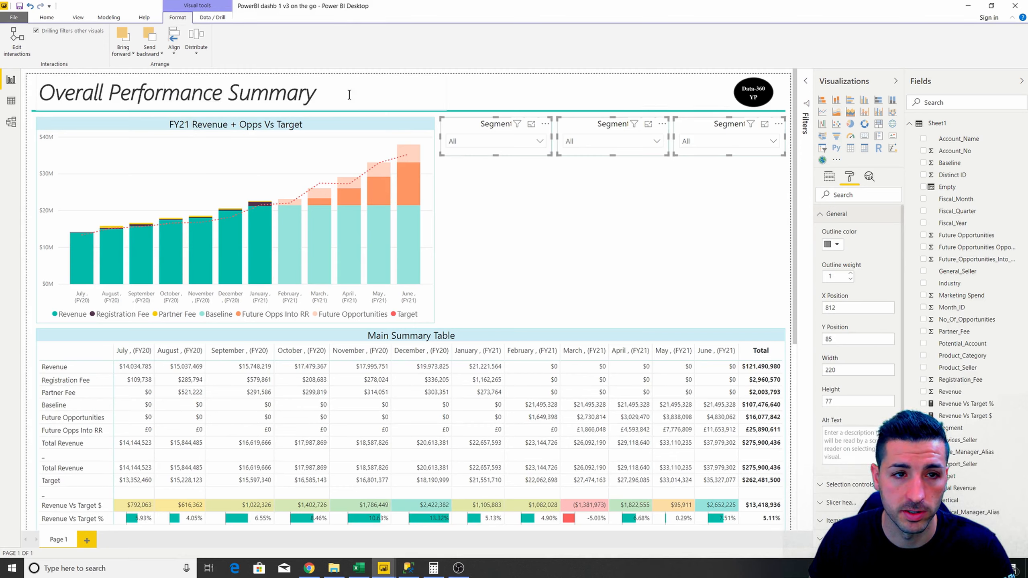
pyautogui.click(197, 55)
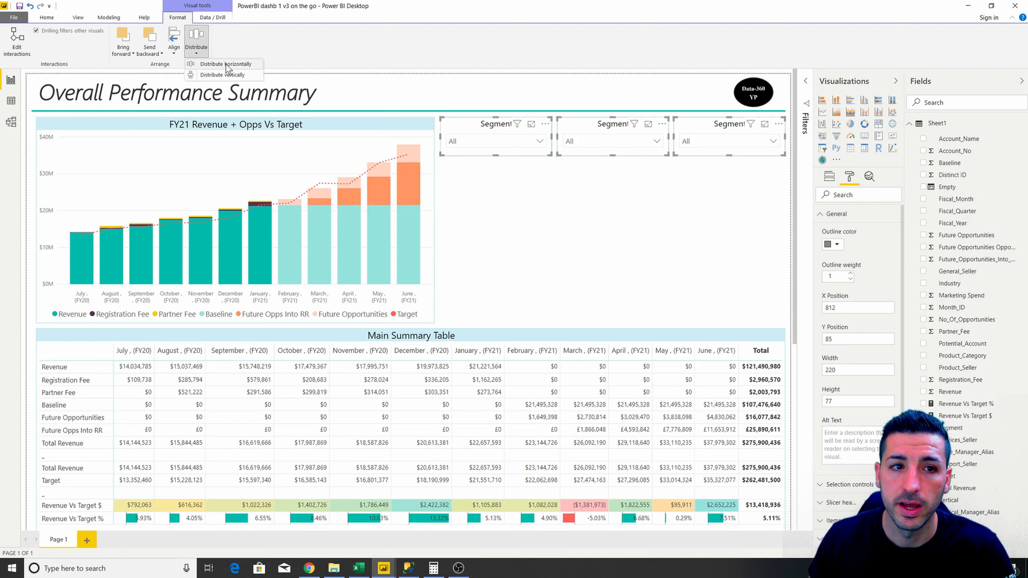
pyautogui.click(226, 64)
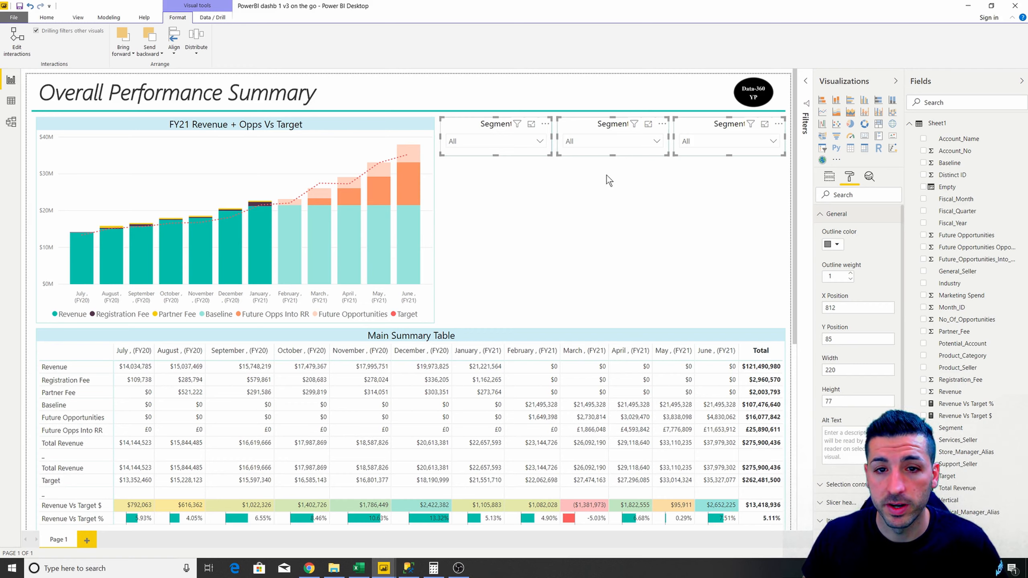
# - Replace the middle slicer's Segment field with Industry
pyautogui.click(576, 128)
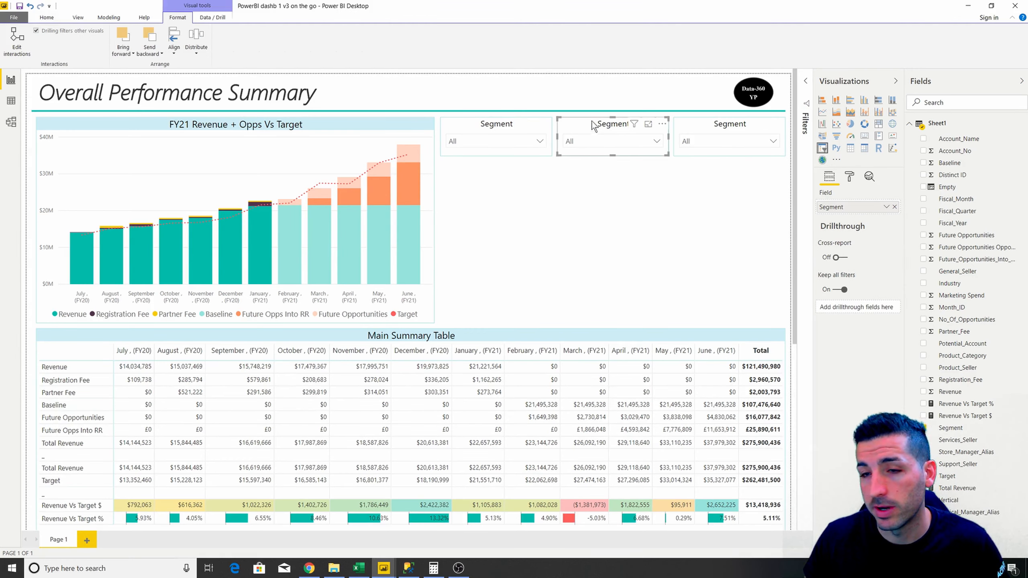
pyautogui.click(730, 127)
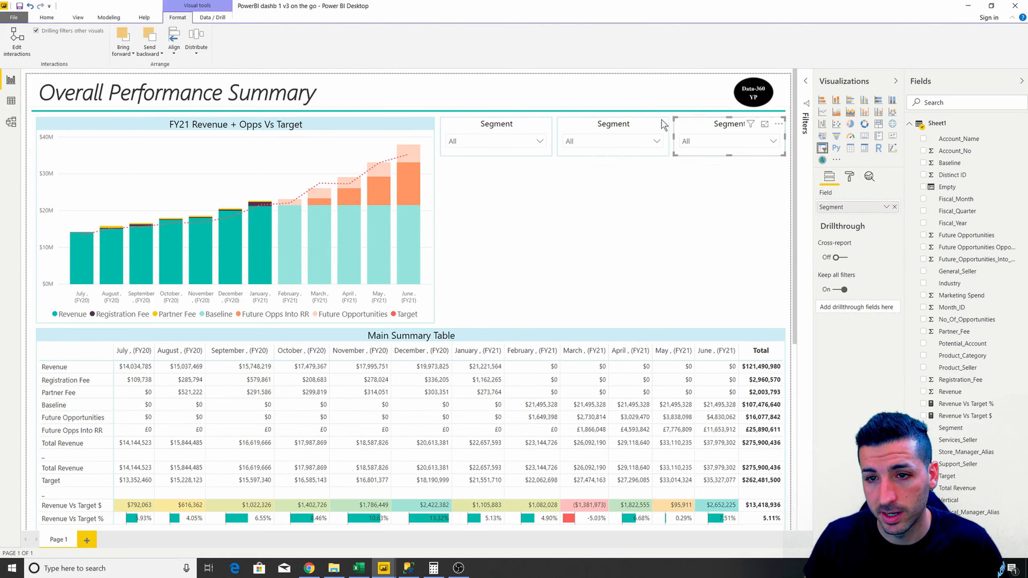
pyautogui.click(571, 124)
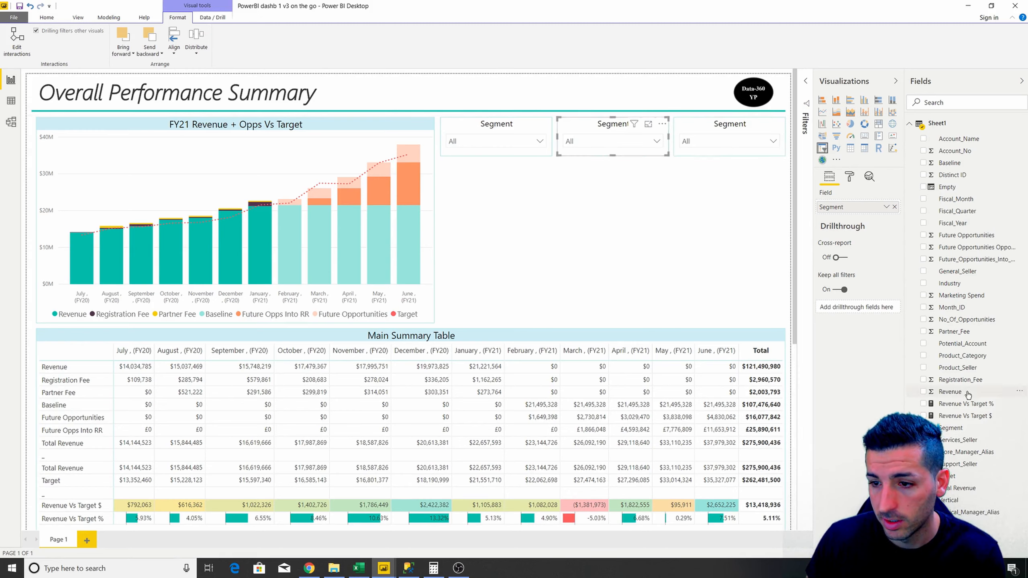
pyautogui.moveTo(949, 283); pyautogui.dragTo(865, 212)
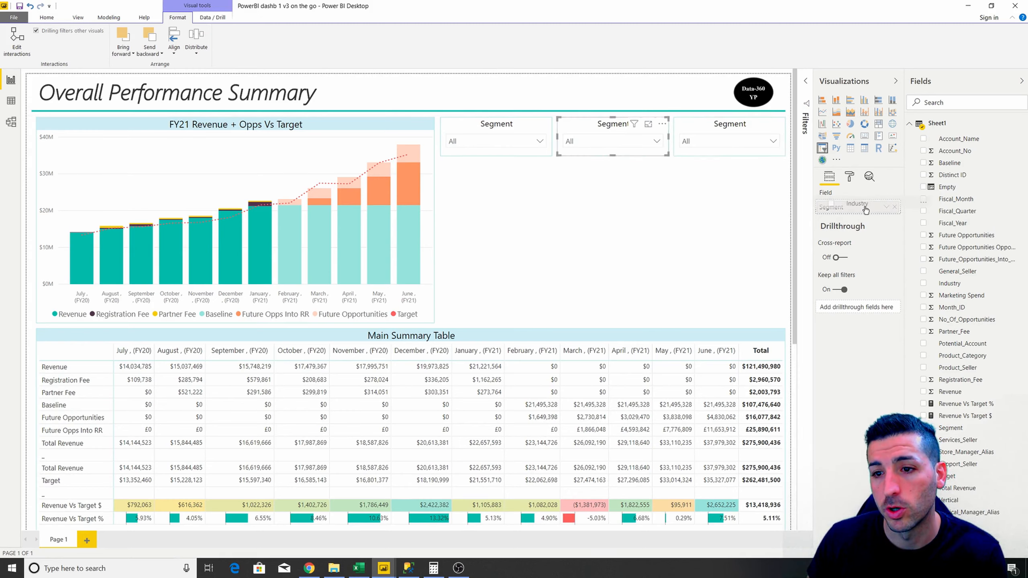
# - Replace the rightmost slicer's Segment field with Vertical and set its title to Vertical
pyautogui.click(707, 123)
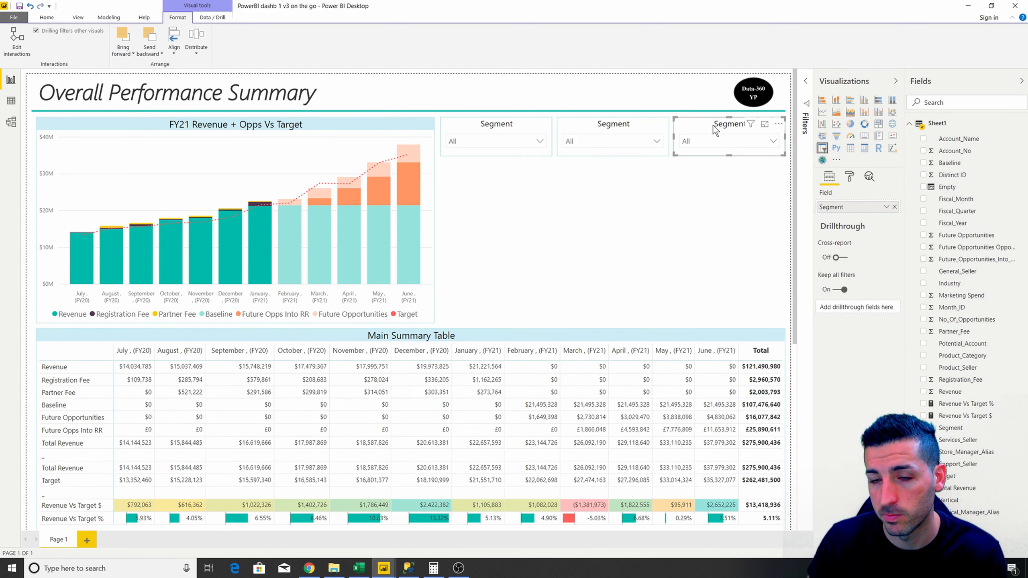
pyautogui.moveTo(953, 504); pyautogui.dragTo(859, 213)
pyautogui.click(849, 177)
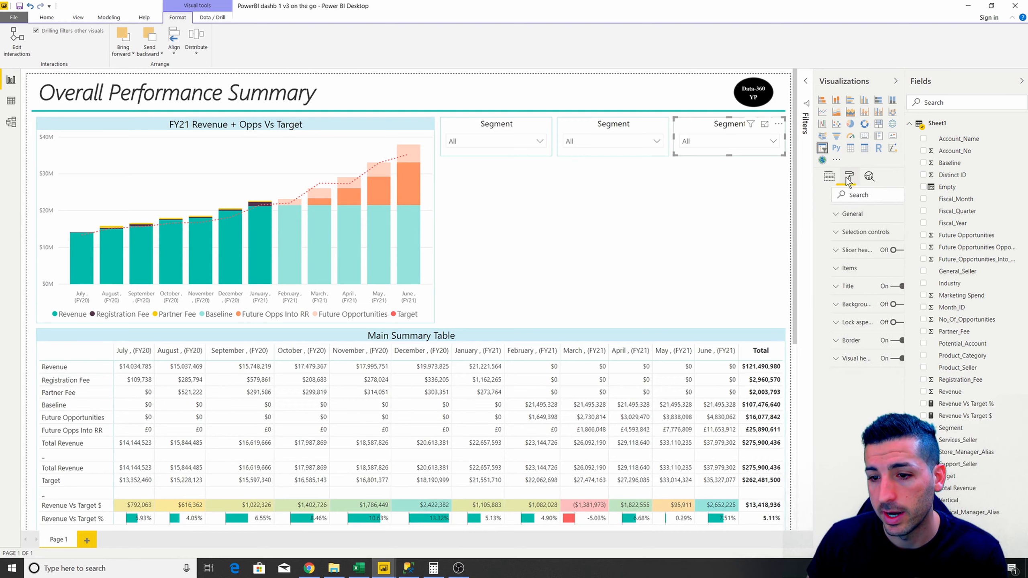
pyautogui.click(825, 288)
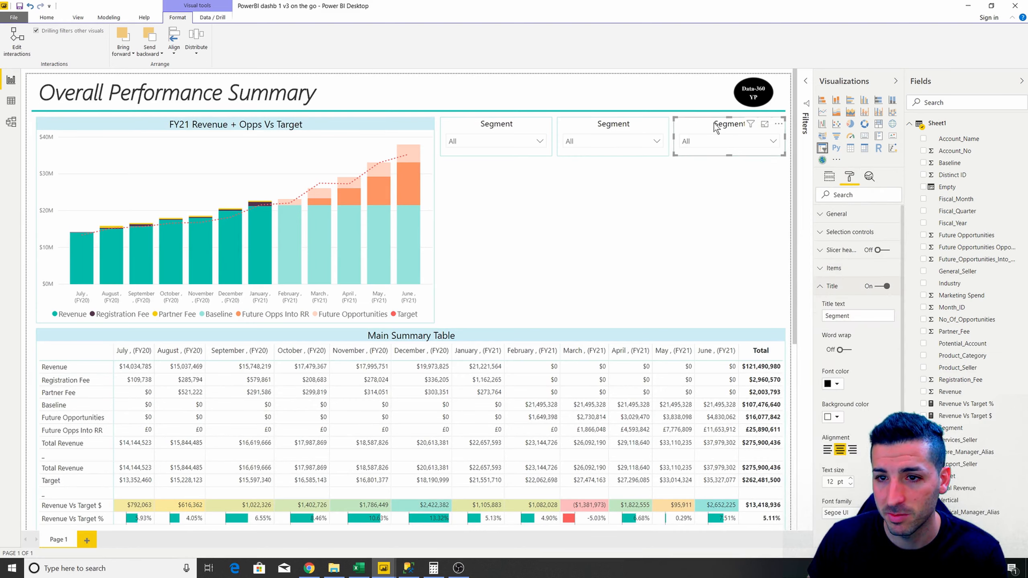
pyautogui.doubleClick(864, 316)
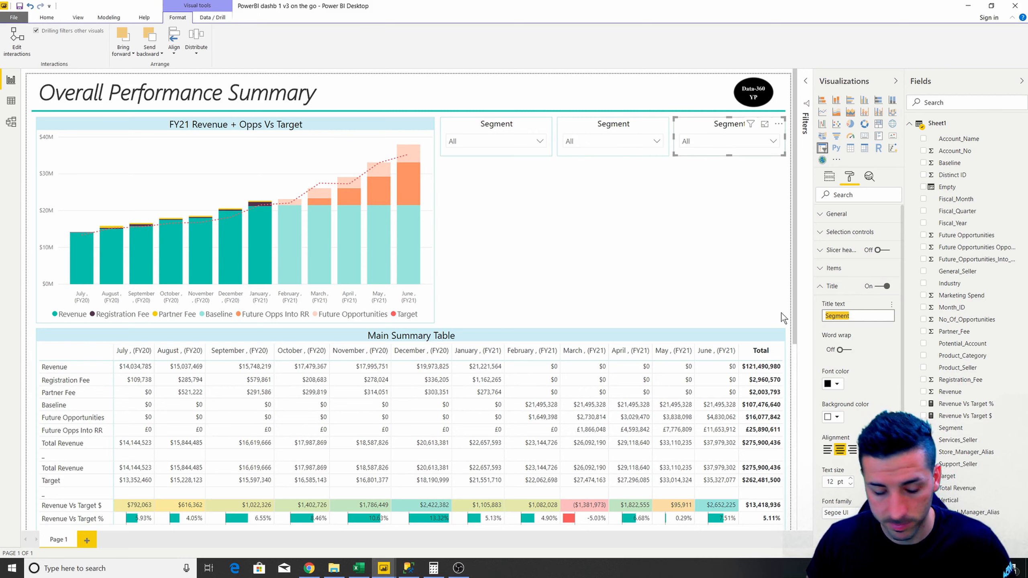
pyautogui.write('Industry')
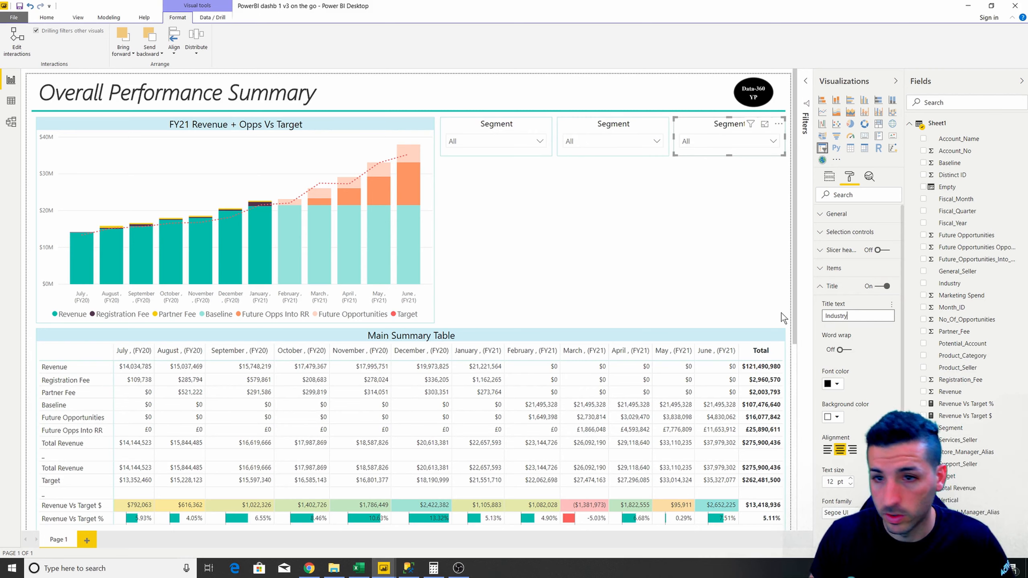
pyautogui.press('BackSpace')
pyautogui.press('BackSpace')
pyautogui.press('BackSpace')
pyautogui.press('BackSpace')
pyautogui.press('BackSpace')
pyautogui.press('BackSpace')
pyautogui.press('BackSpace')
pyautogui.press('BackSpace')
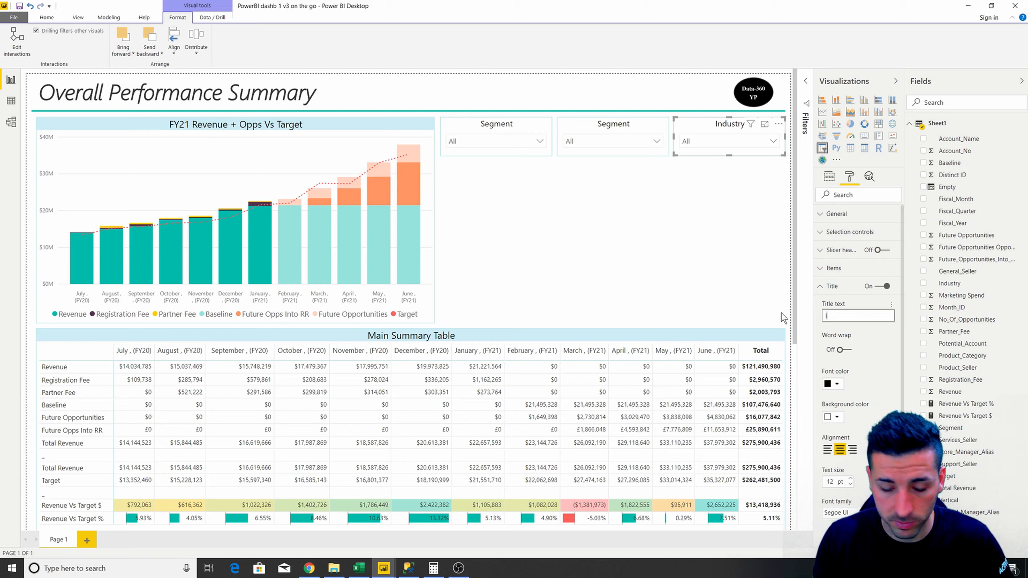
pyautogui.write('Vertical')
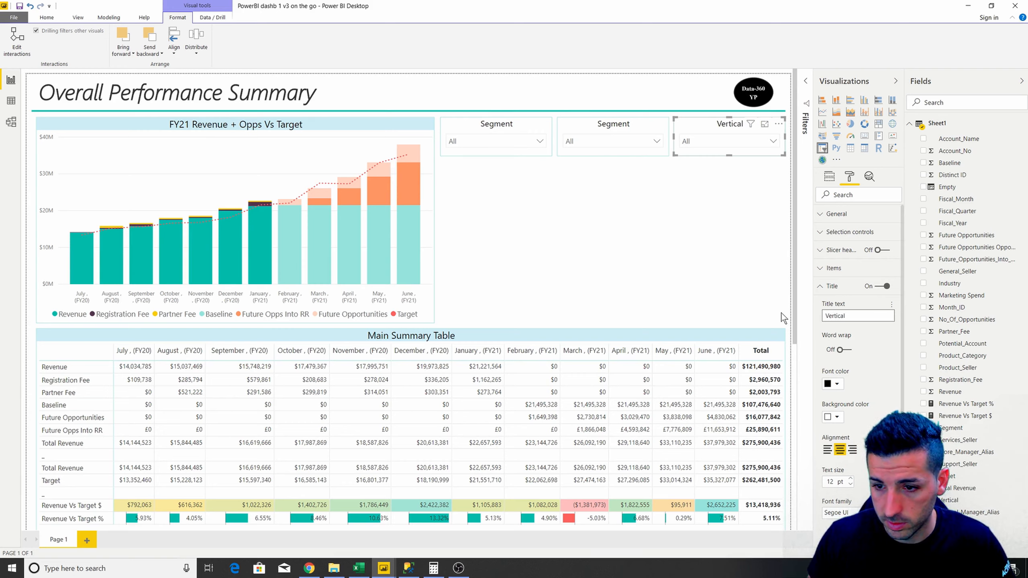
# - Change the middle slicer's title text to Industry
pyautogui.click(617, 141)
pyautogui.doubleClick(859, 313)
pyautogui.press('BackSpace')
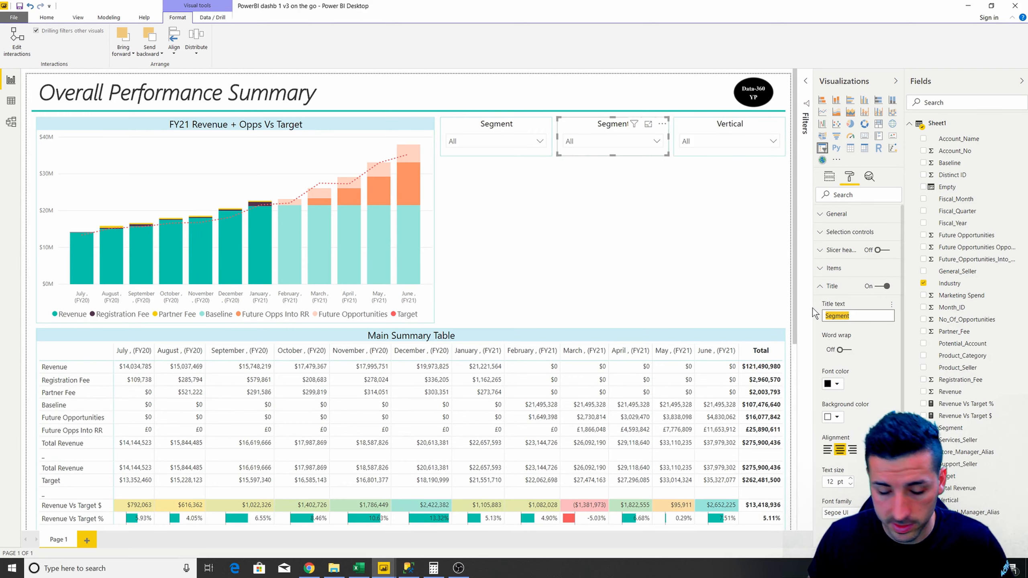
pyautogui.write('Industry')
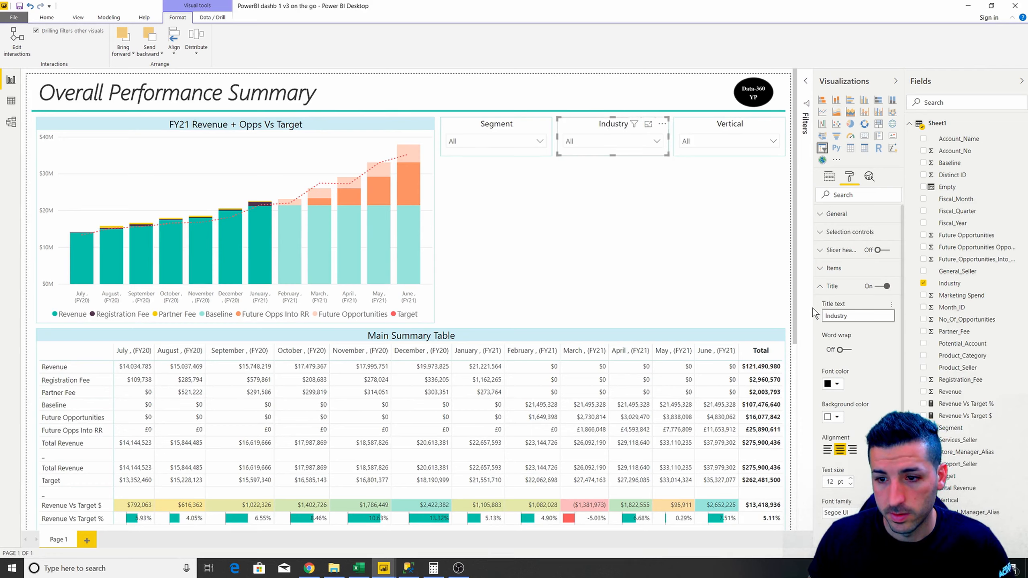
pyautogui.click(624, 178)
# - Check the selectable values in the dropdown lists of the row's slicers, including Industry and Vertical
pyautogui.click(655, 143)
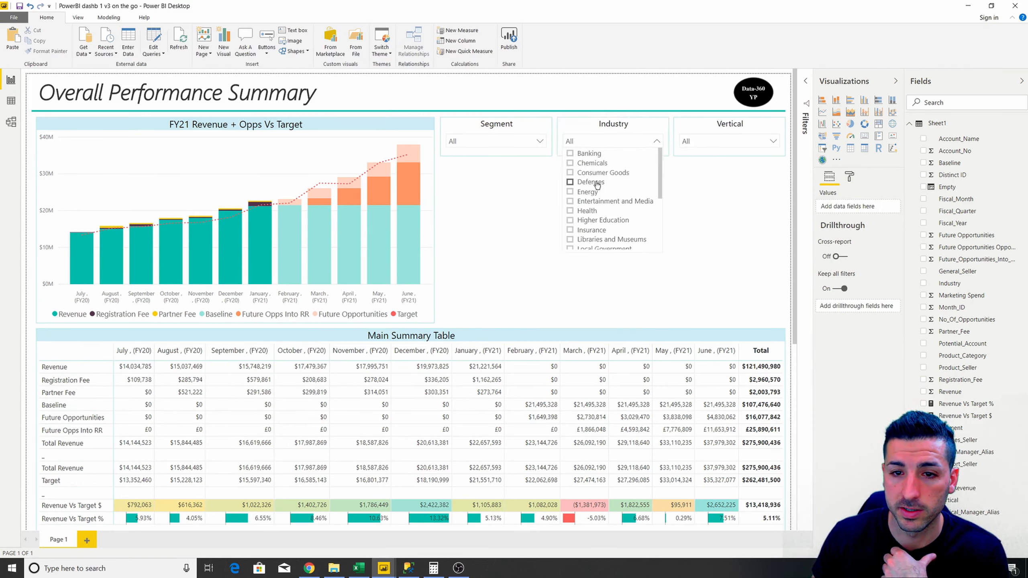
pyautogui.click(506, 143)
pyautogui.click(695, 143)
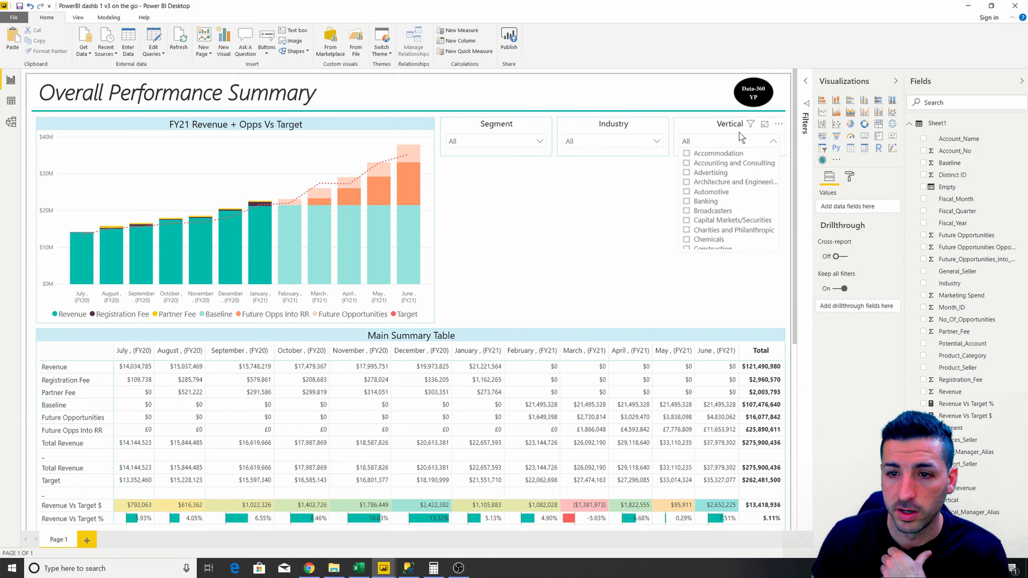
pyautogui.click(622, 197)
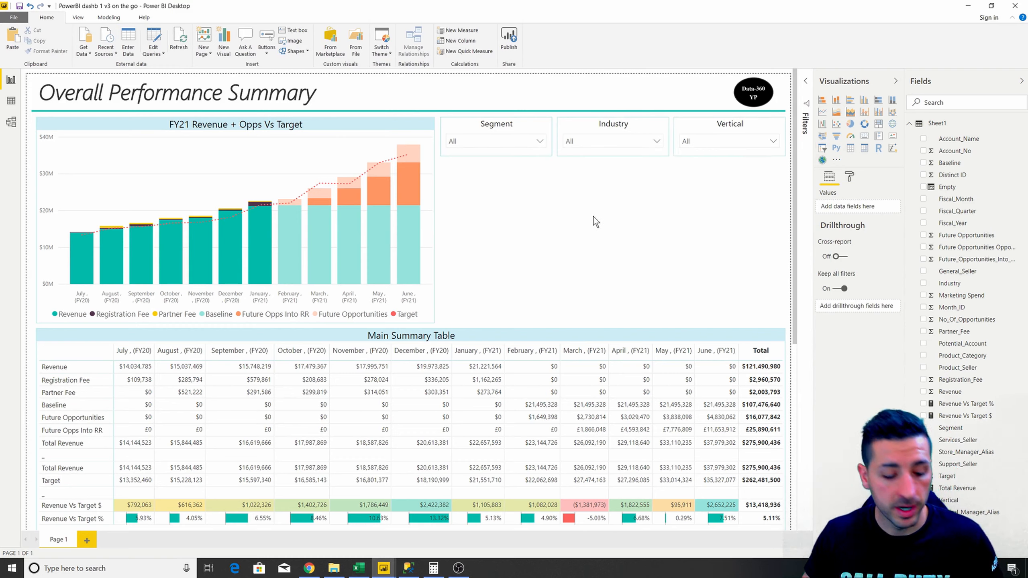
# - Duplicate the Segment, Industry and Vertical slicers together and place the copies as a second row directly beneath the originals
pyautogui.click(470, 123)
pyautogui.keyDown('ctrl'); pyautogui.click(611, 126); pyautogui.keyUp('ctrl')
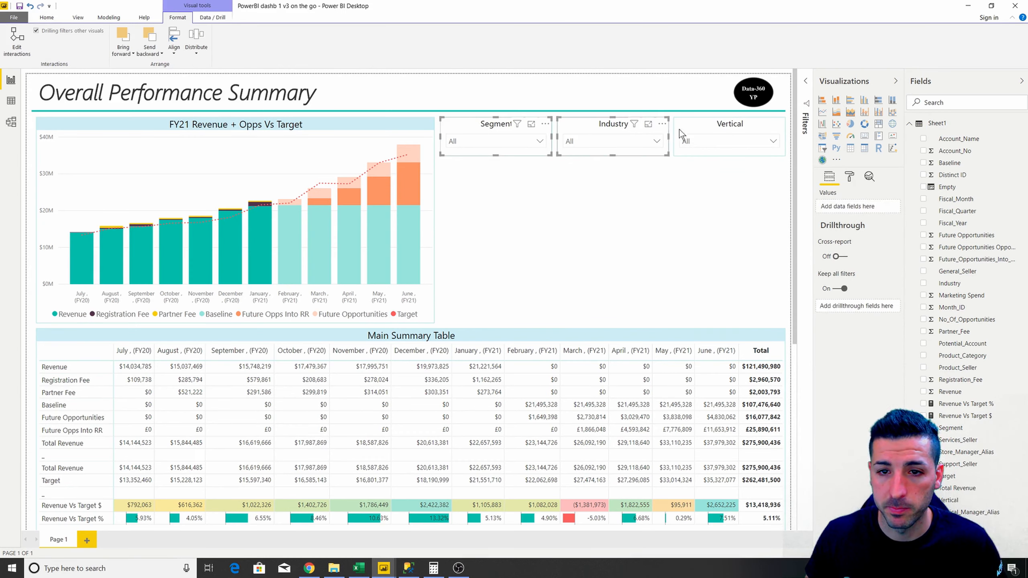
pyautogui.keyDown('ctrl'); pyautogui.click(705, 124); pyautogui.keyUp('ctrl')
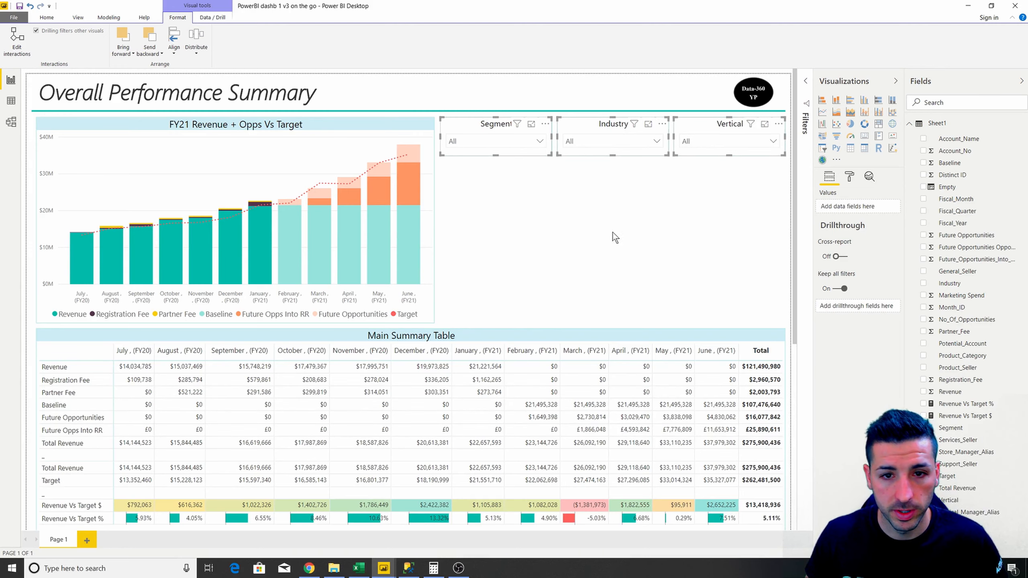
pyautogui.hotkey('ctrl', 'v')
pyautogui.moveTo(478, 132); pyautogui.dragTo(474, 169)
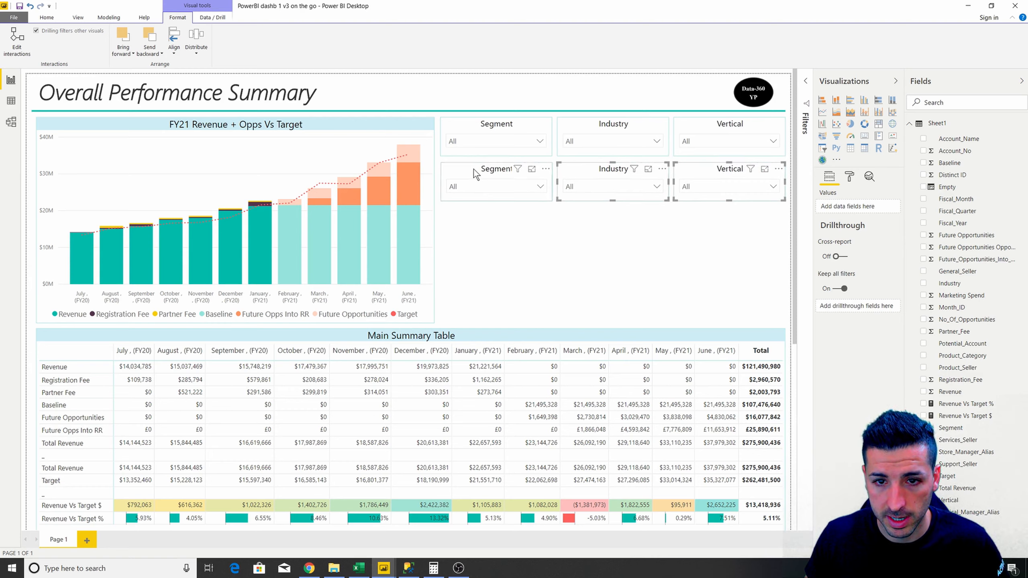
pyautogui.click(509, 237)
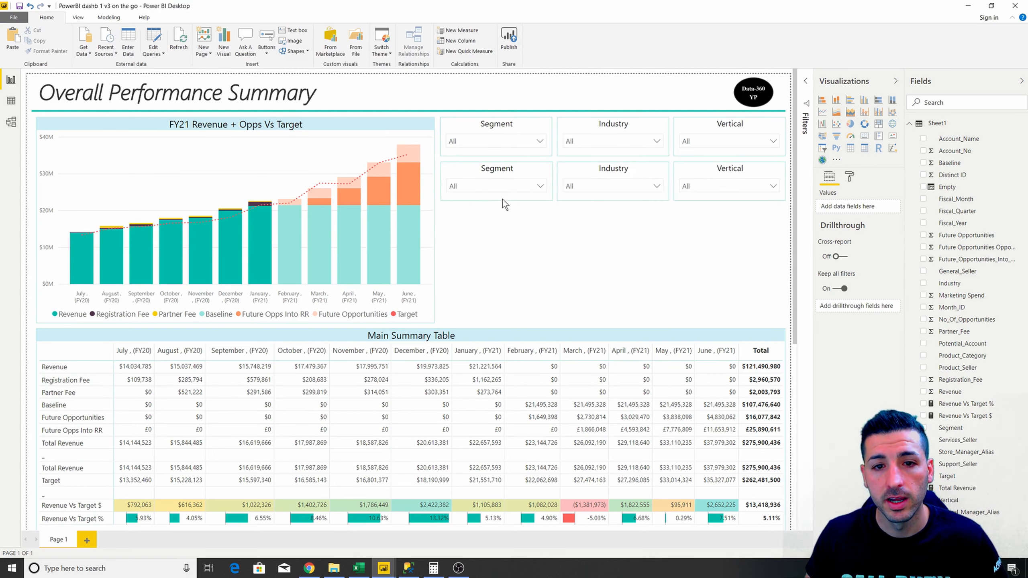
# - Replace the Segment field of the second row's first slicer with Account_Name and check its list of values
pyautogui.click(485, 171)
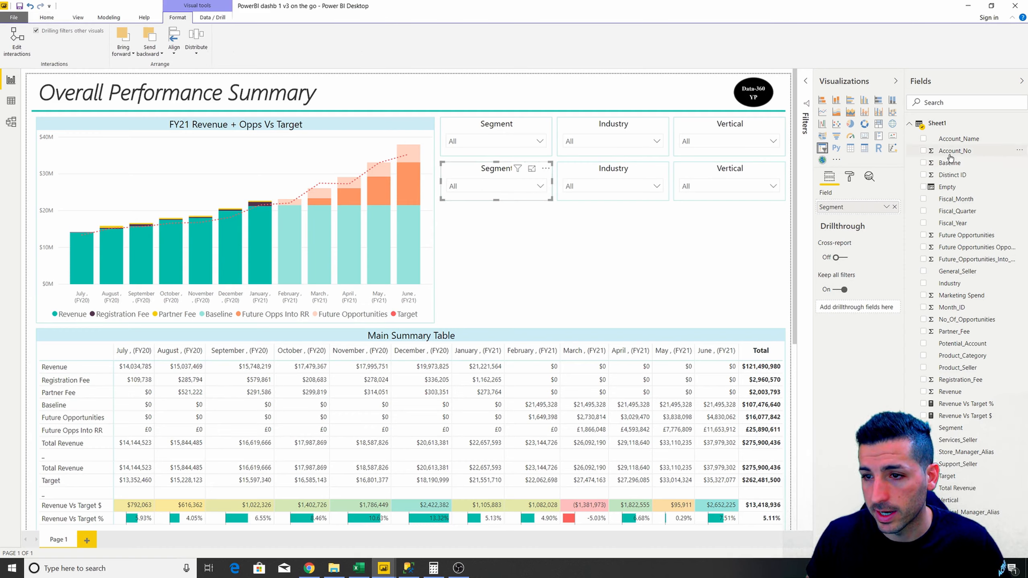
pyautogui.click(956, 140)
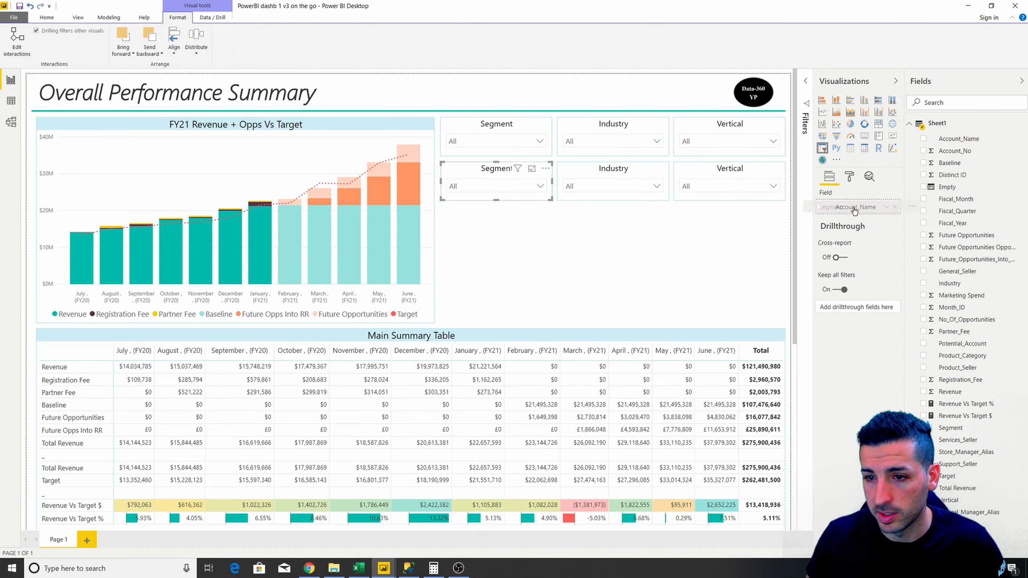
pyautogui.click(533, 187)
pyautogui.scroll(-5, 502, 243)
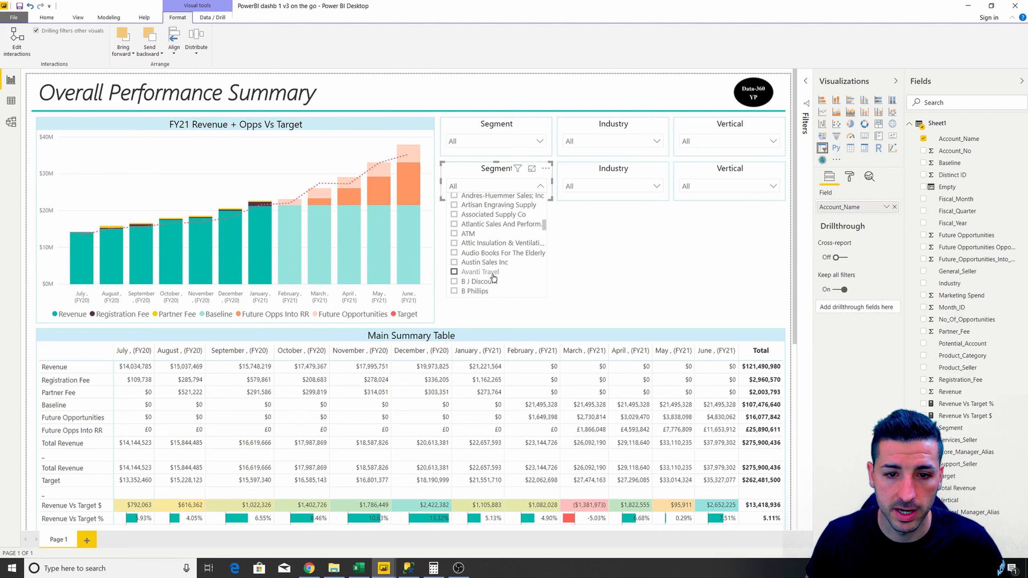
# - Replace the fields of the second row's middle and last slicers with Product_Category and Potential_Account respectively
pyautogui.click(592, 170)
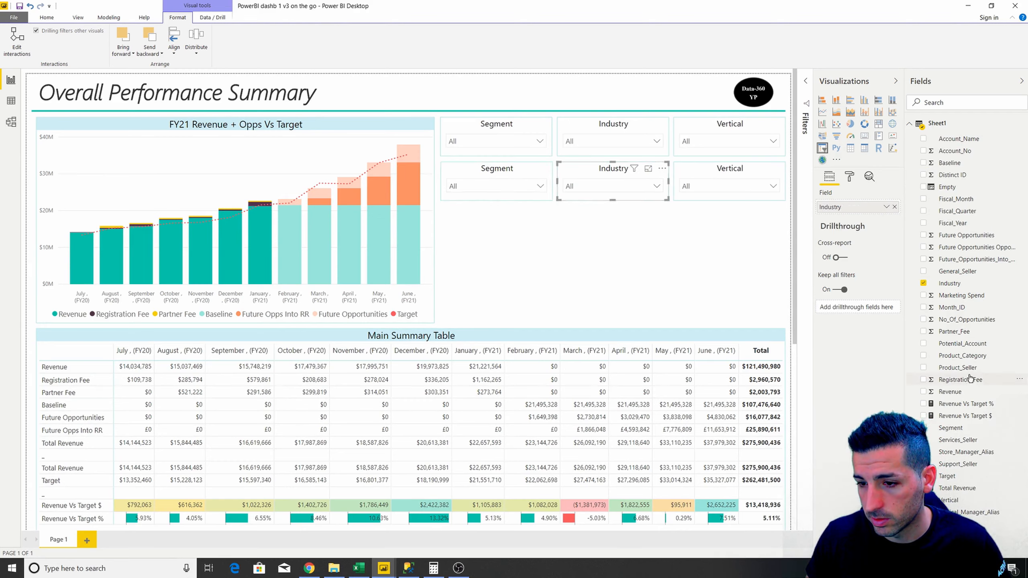
pyautogui.moveTo(983, 358); pyautogui.dragTo(850, 207)
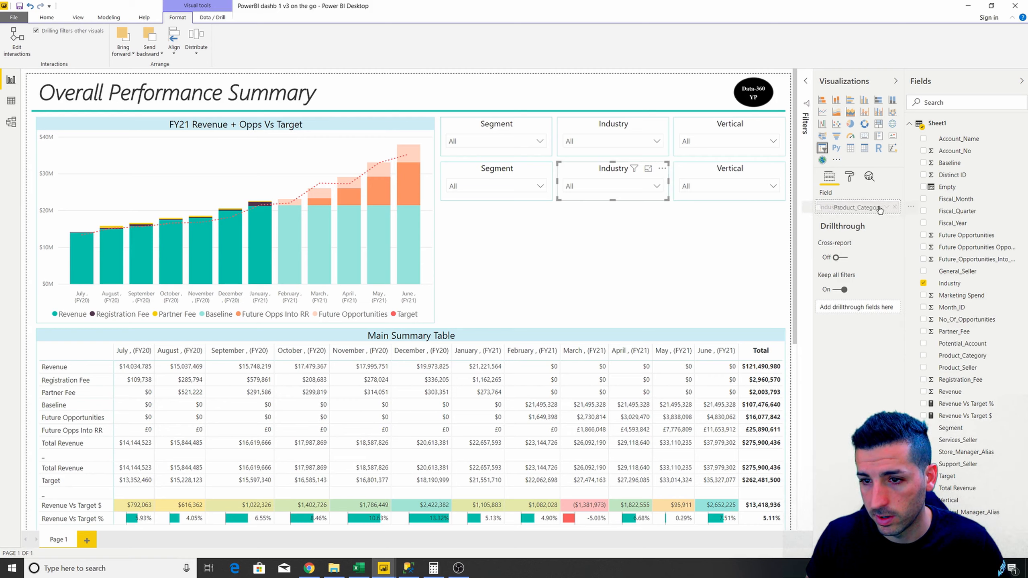
pyautogui.click(718, 169)
pyautogui.moveTo(972, 344); pyautogui.dragTo(871, 210)
pyautogui.click(745, 186)
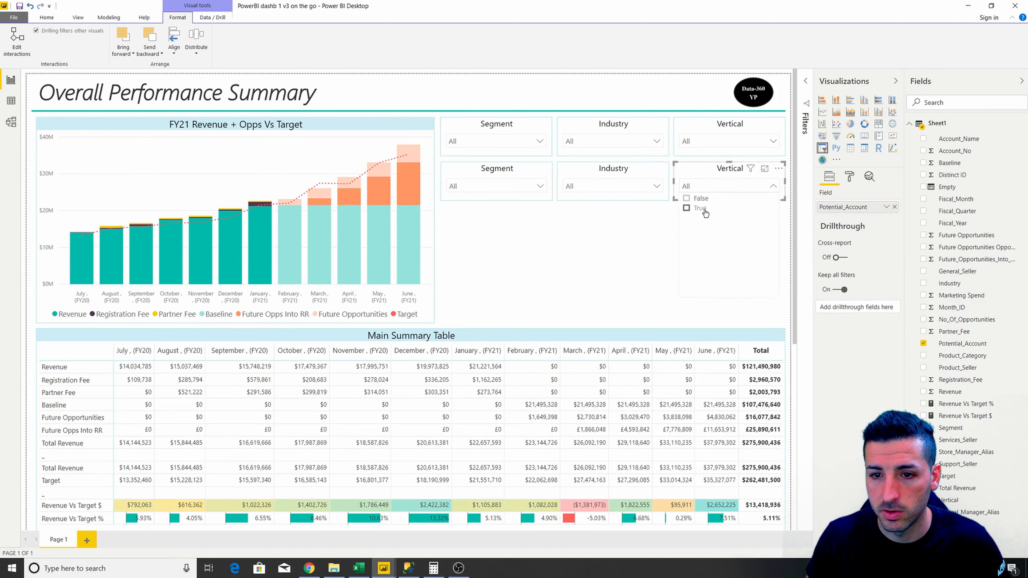
# - Set the title of the second row's first slicer to Account Name
pyautogui.click(505, 172)
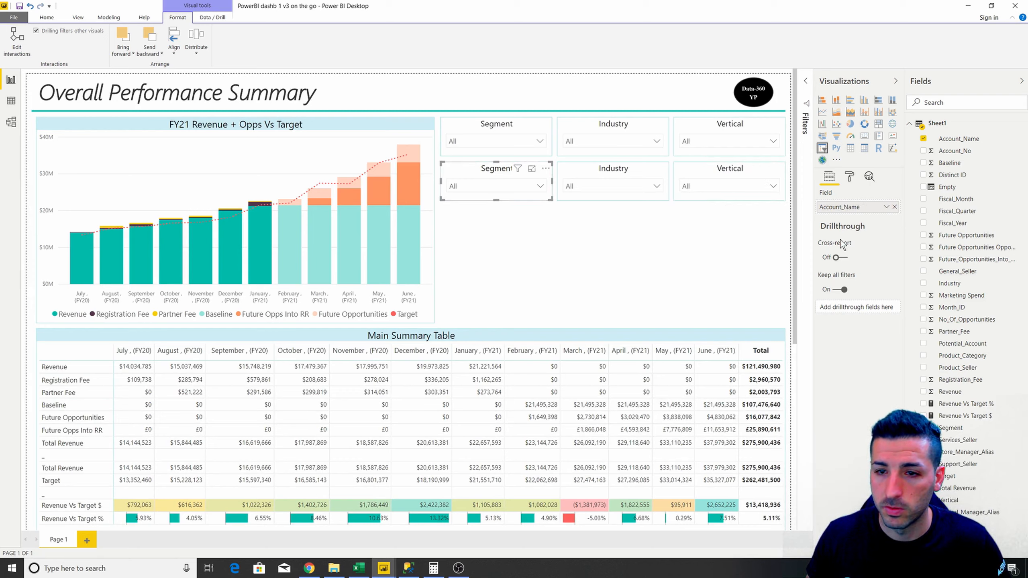
pyautogui.click(849, 177)
pyautogui.click(832, 286)
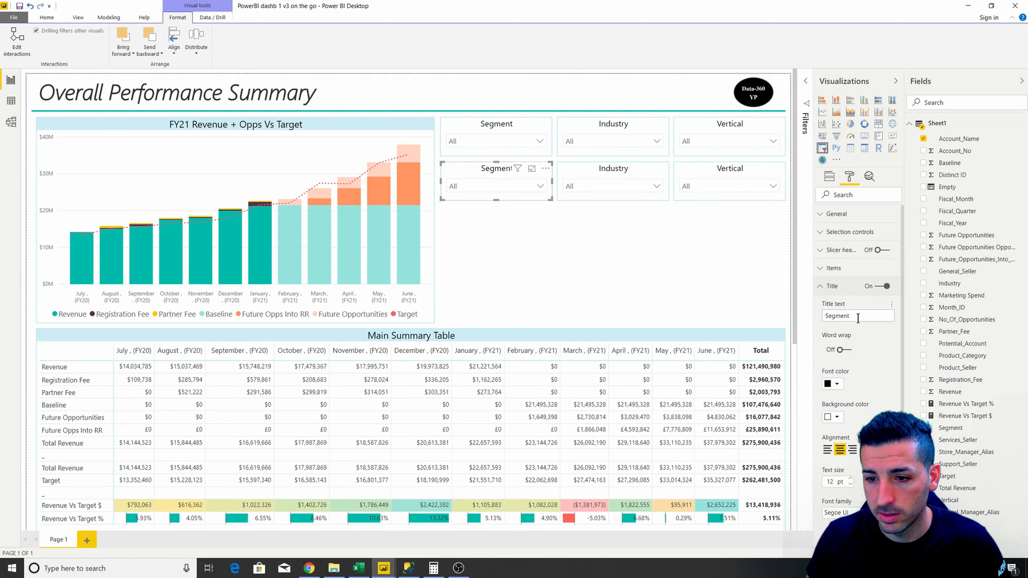
pyautogui.doubleClick(837, 315)
pyautogui.write('Account Name')
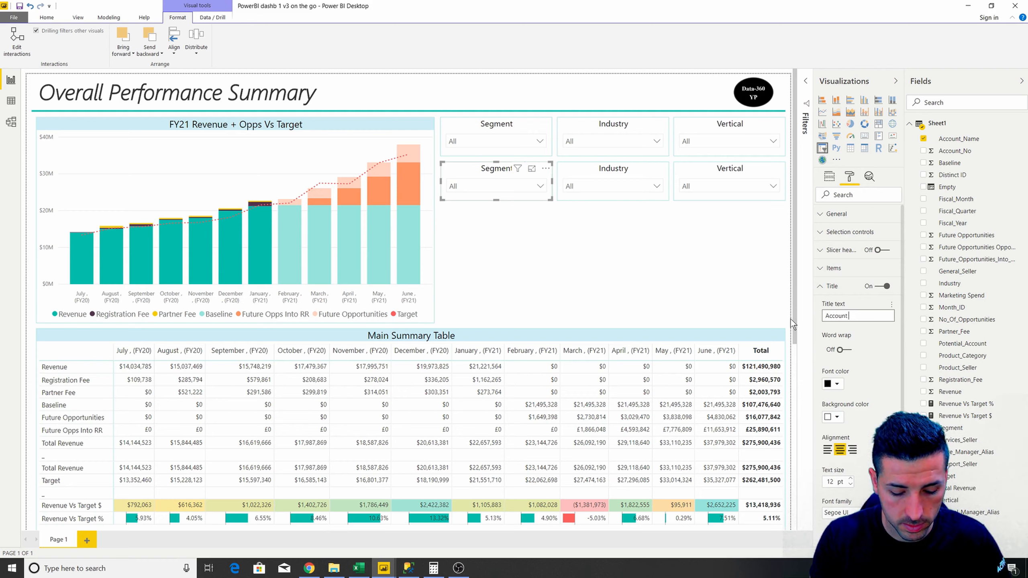
pyautogui.click(575, 162)
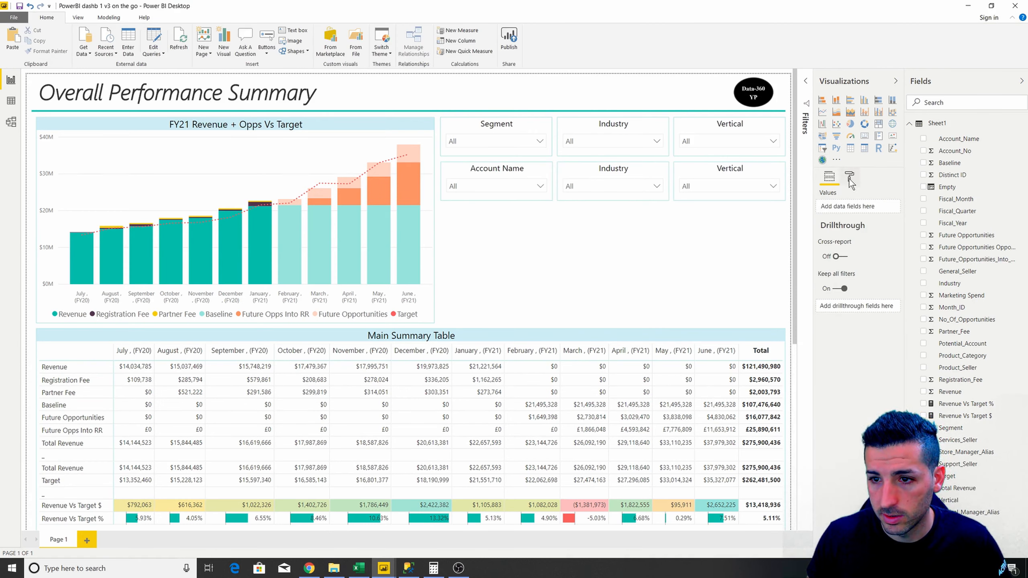
# - Set the title of the second row's middle slicer to Product Category
pyautogui.click(619, 182)
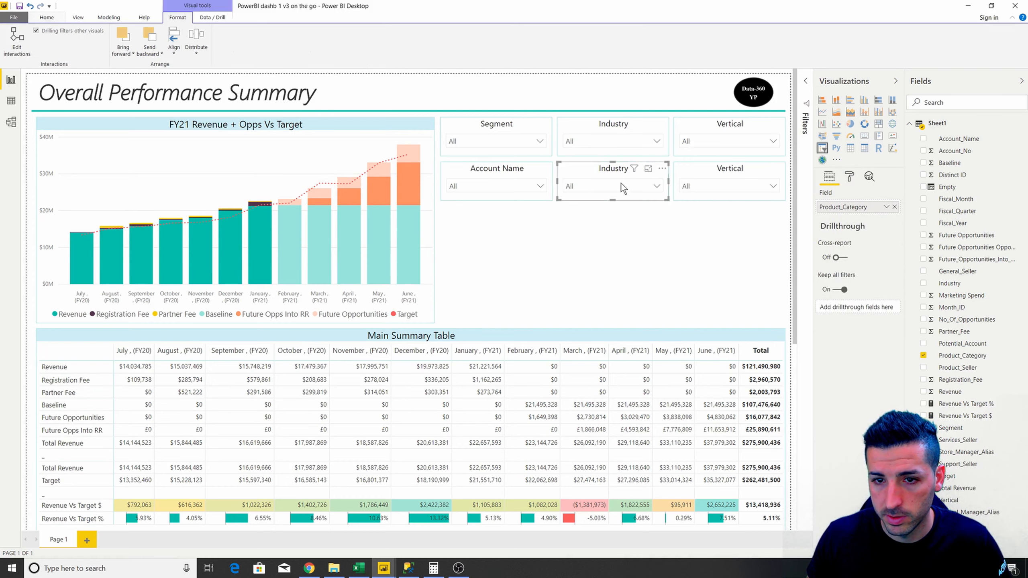
pyautogui.click(849, 177)
pyautogui.click(832, 286)
pyautogui.moveTo(854, 316); pyautogui.dragTo(796, 316)
pyautogui.write('Product Categ')
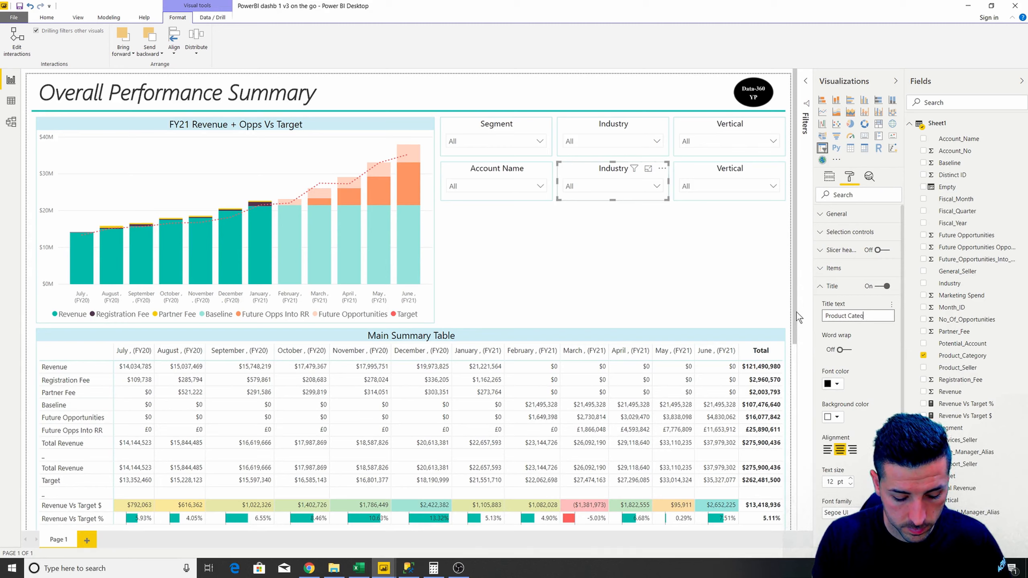
pyautogui.write('gr')
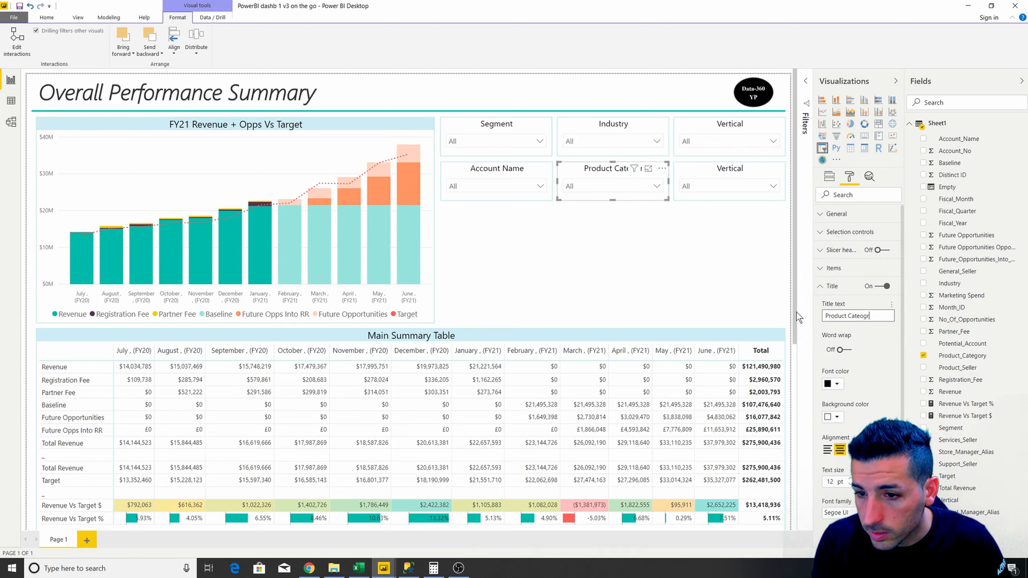
pyautogui.press('BackSpace')
pyautogui.press('BackSpace')
pyautogui.write('gory')
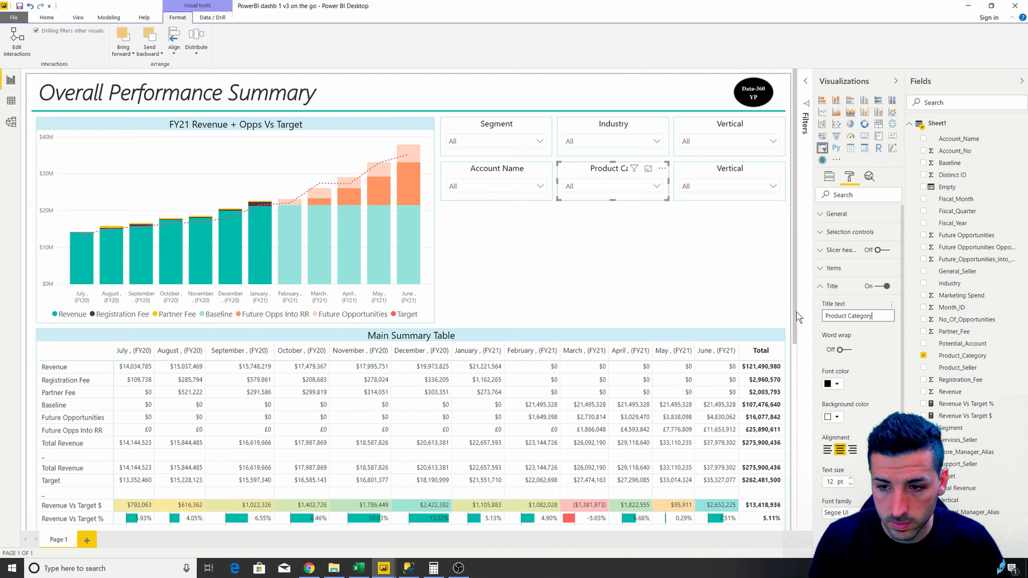
# - Set the title of the second row's last slicer to Potential Account
pyautogui.click(701, 167)
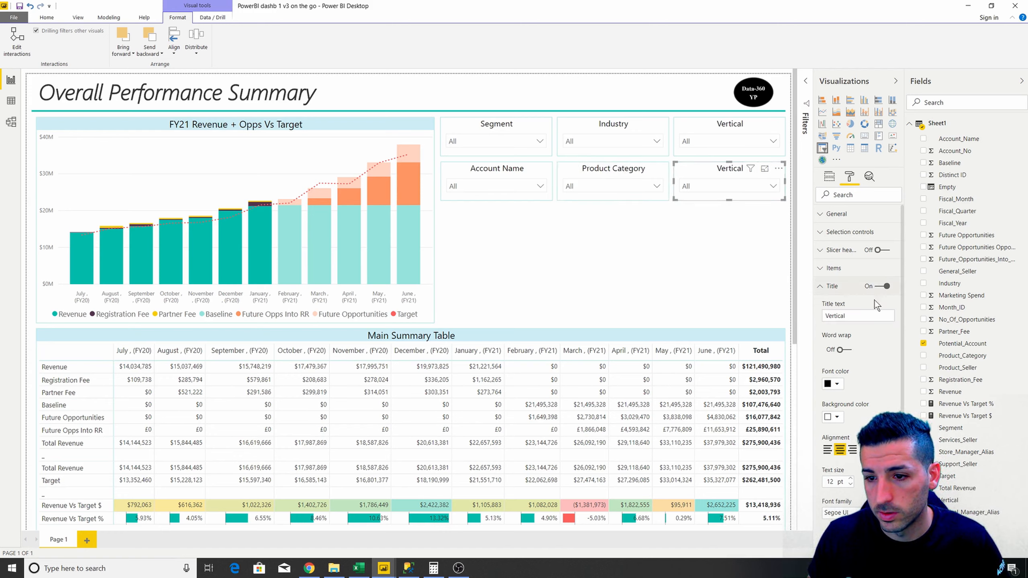
pyautogui.moveTo(845, 313); pyautogui.dragTo(803, 317)
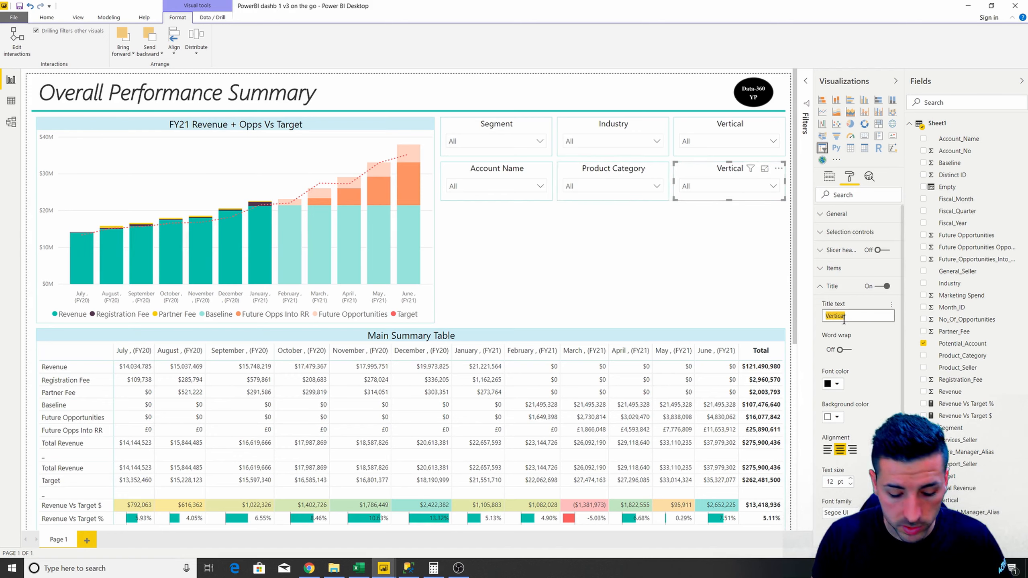
pyautogui.write('Poten')
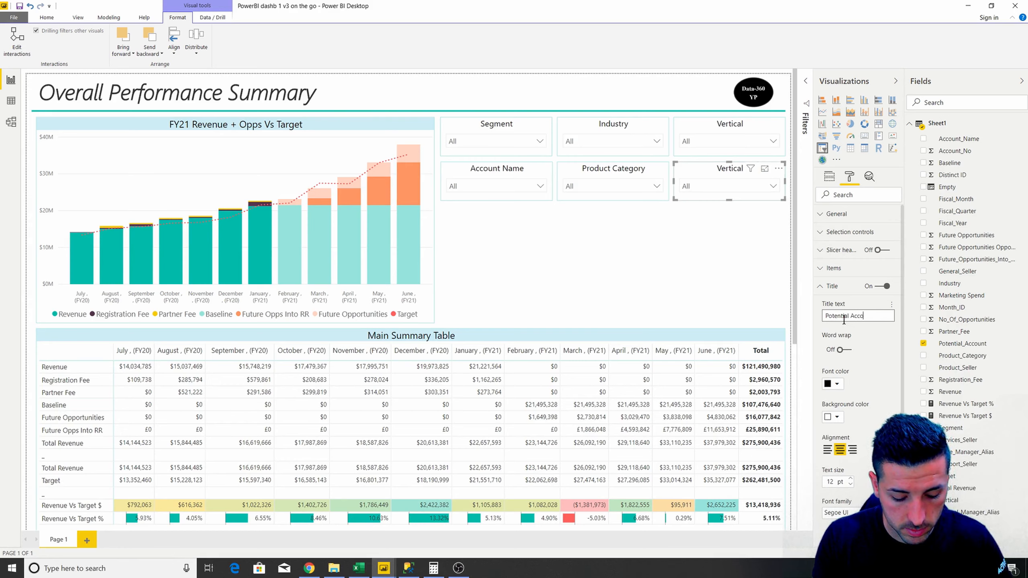
pyautogui.write('tial Account')
pyautogui.press('Return')
pyautogui.click(702, 267)
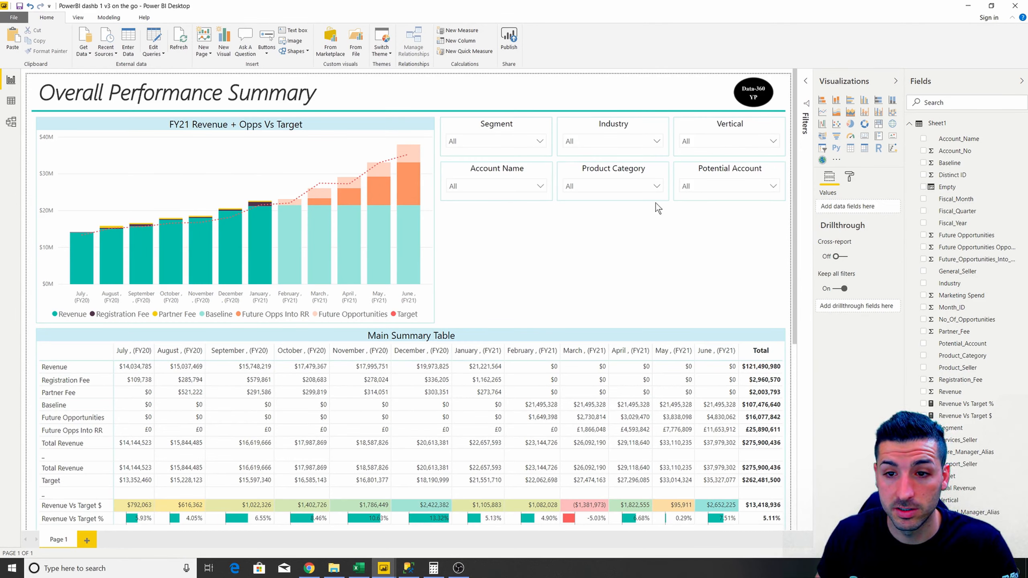
# - Test the Account Name slicer by filtering the page to A & I Supply, and clear that selection
pyautogui.click(520, 189)
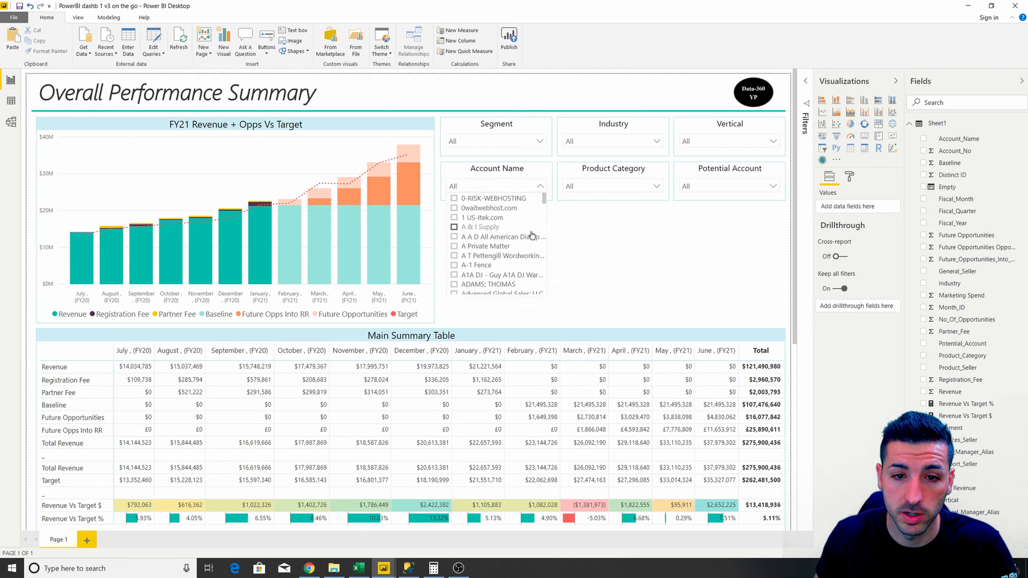
pyautogui.click(486, 227)
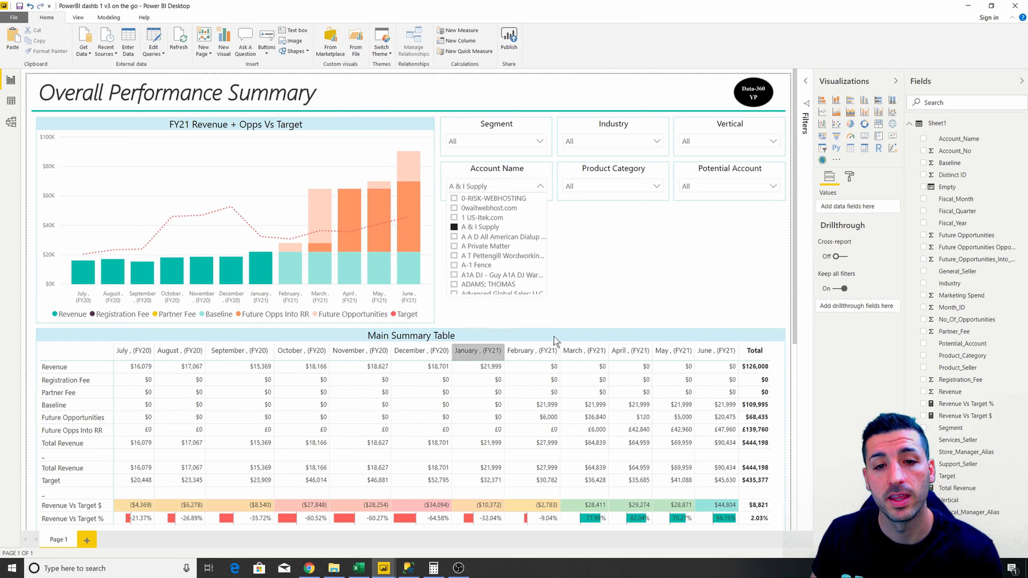
pyautogui.click(469, 227)
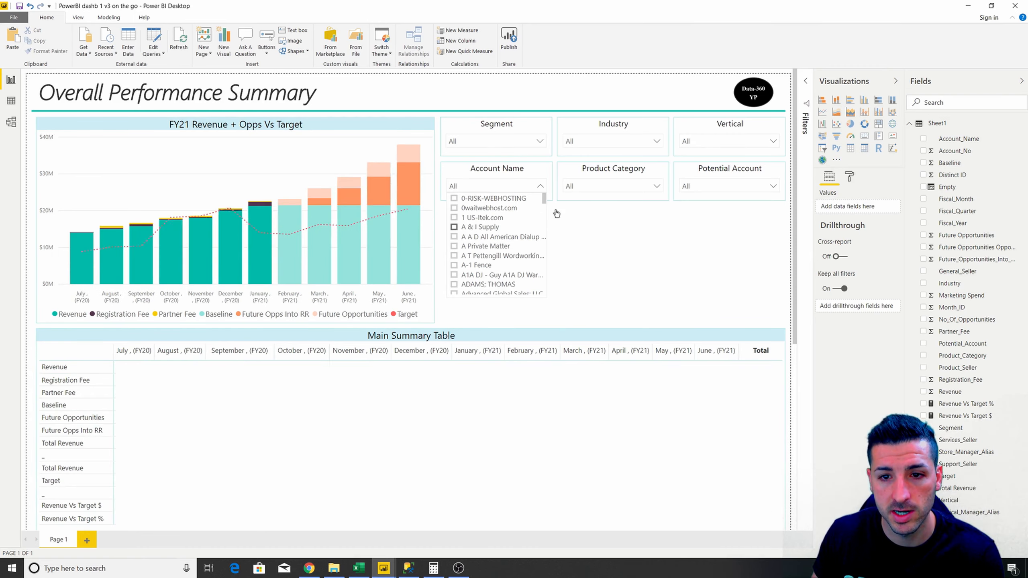
# - Check the option lists of the Product Category, Vertical and Account Name slicers
pyautogui.click(646, 187)
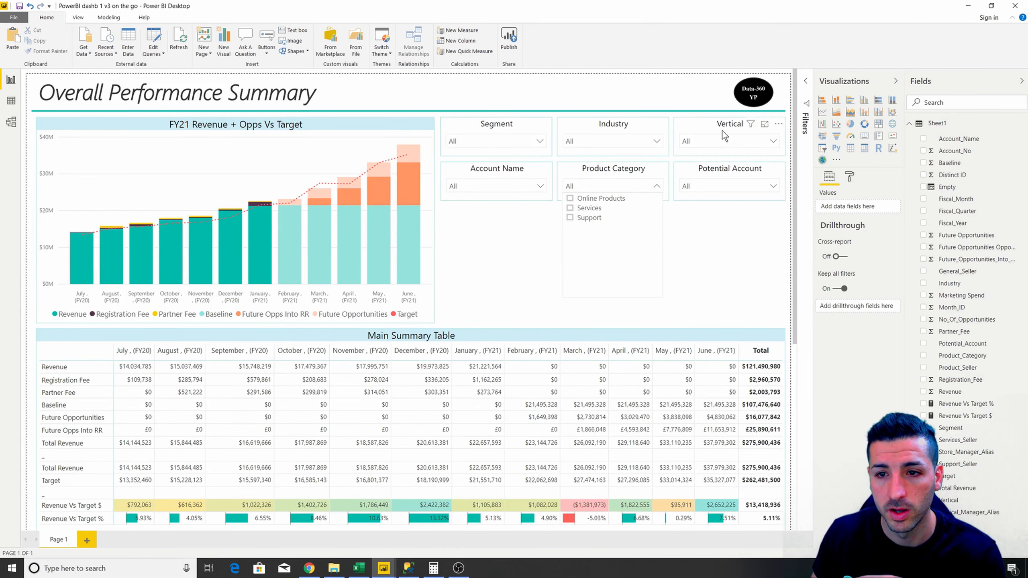
pyautogui.click(716, 143)
pyautogui.moveTo(355, 246)
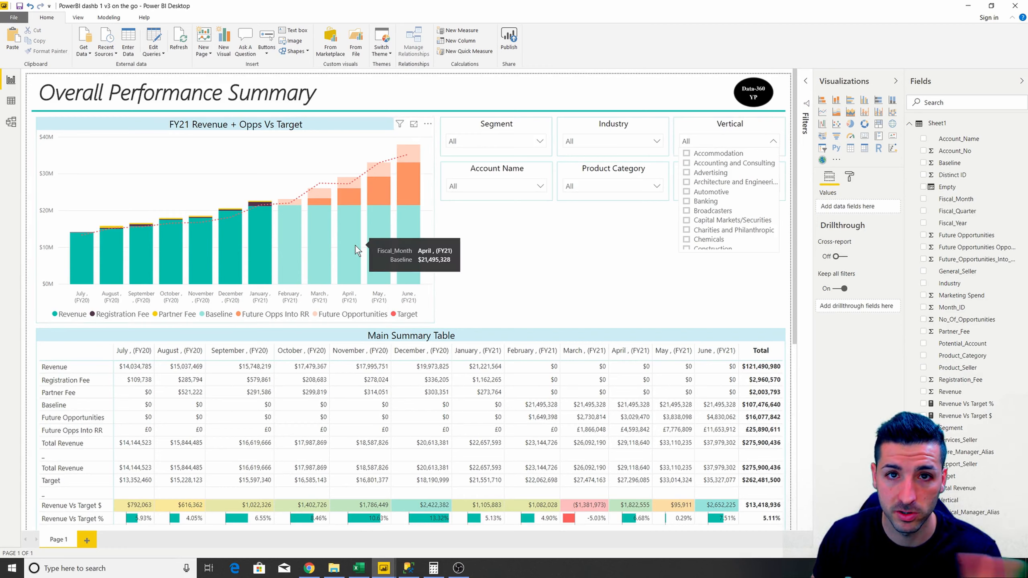
pyautogui.click(537, 187)
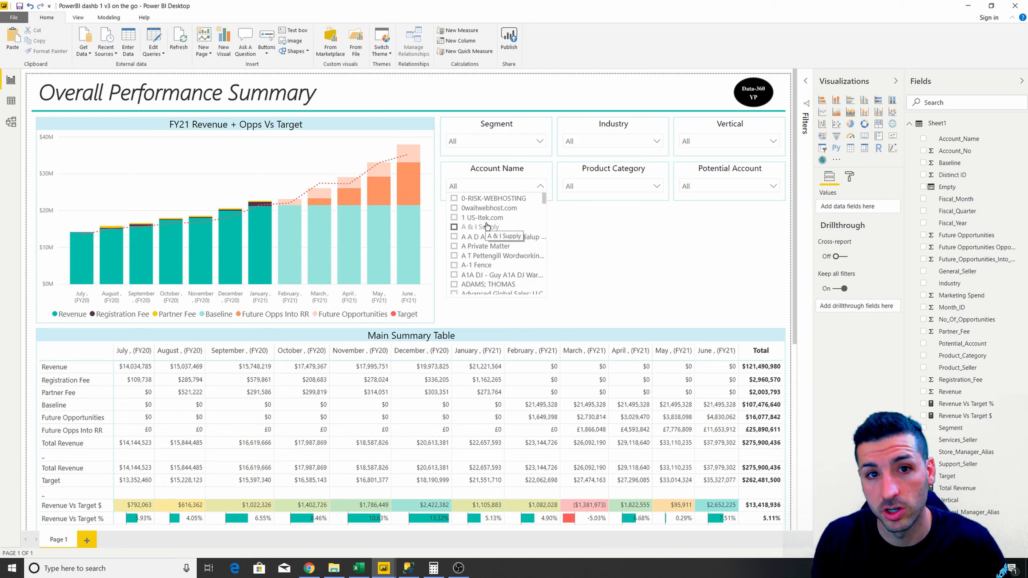
pyautogui.click(508, 187)
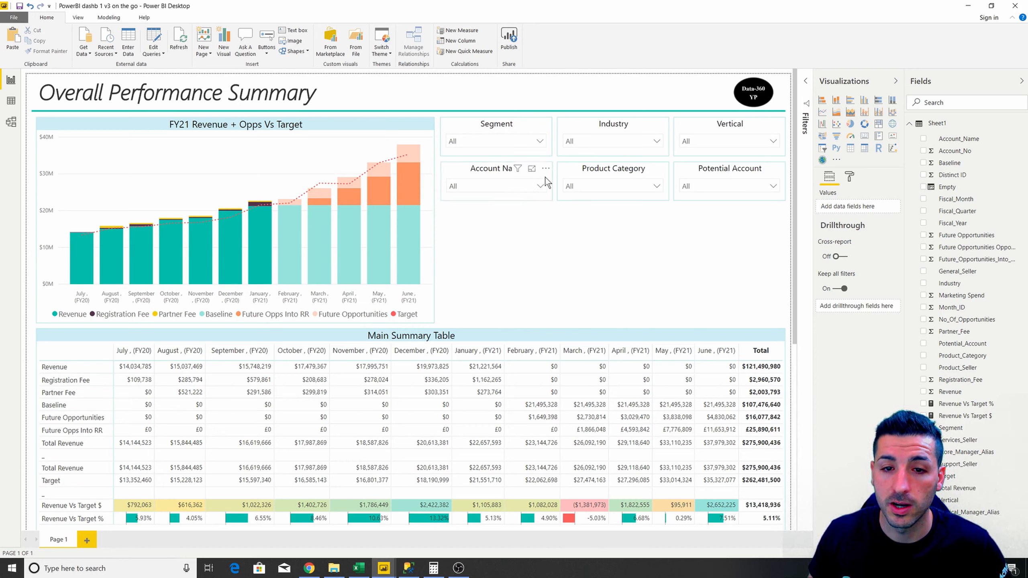
# - Enable search in the Account Name slicer and open its list of accounts
pyautogui.click(545, 170)
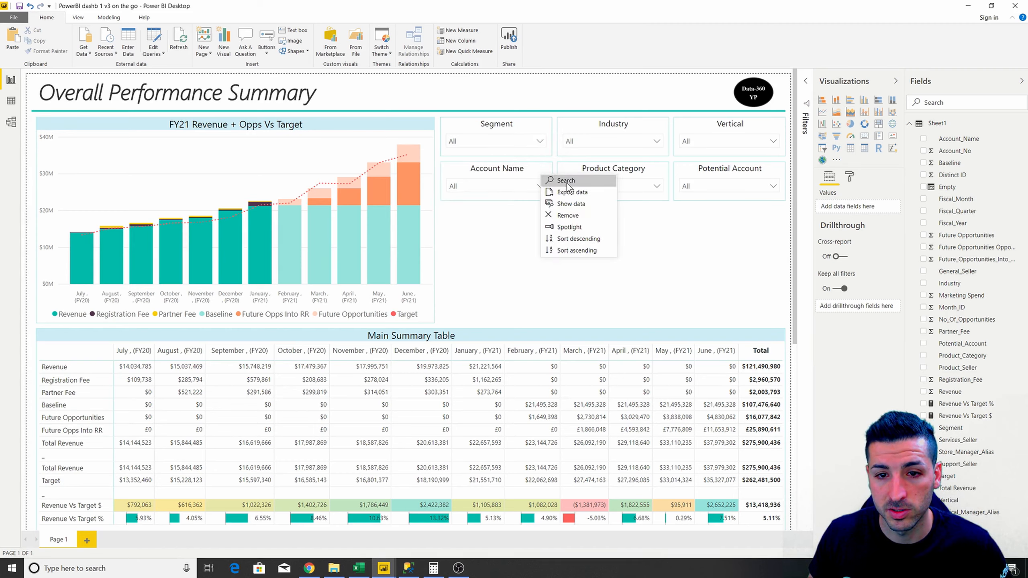
pyautogui.click(566, 183)
pyautogui.click(538, 186)
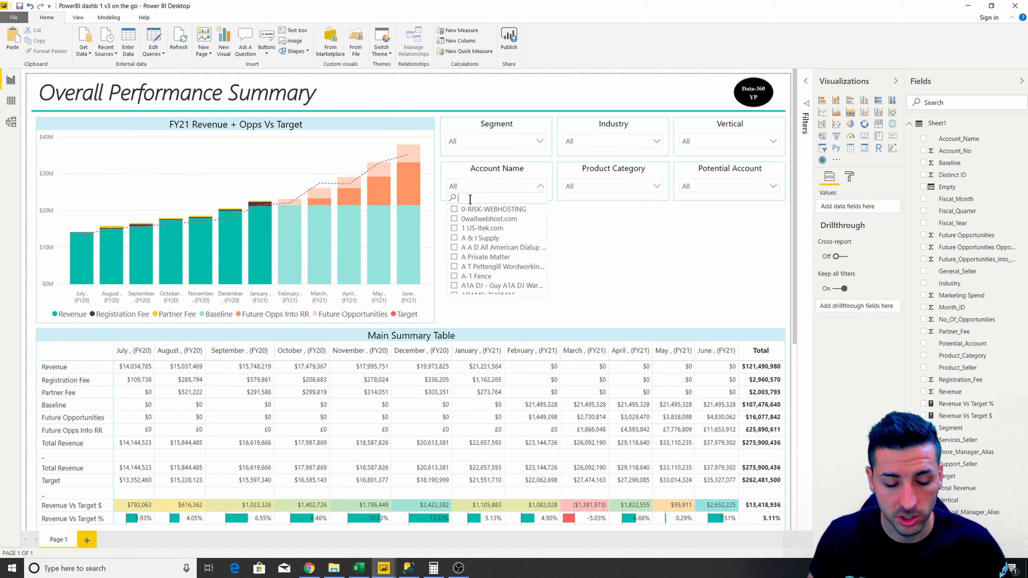
# - Try the Account Name slicer's search with "gi", filter by one matching account, and clear the selection
pyautogui.write('gi')
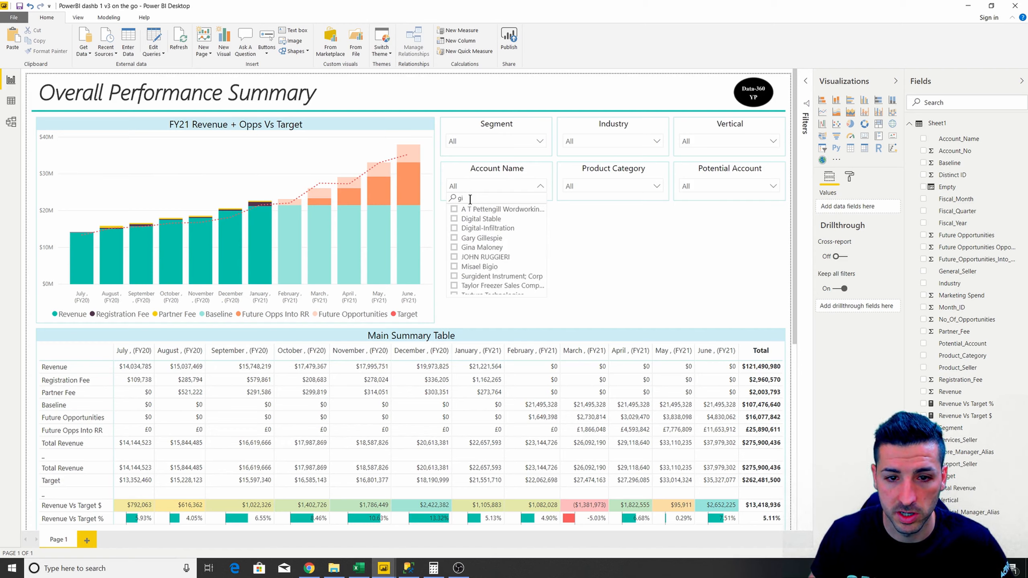
pyautogui.click(477, 248)
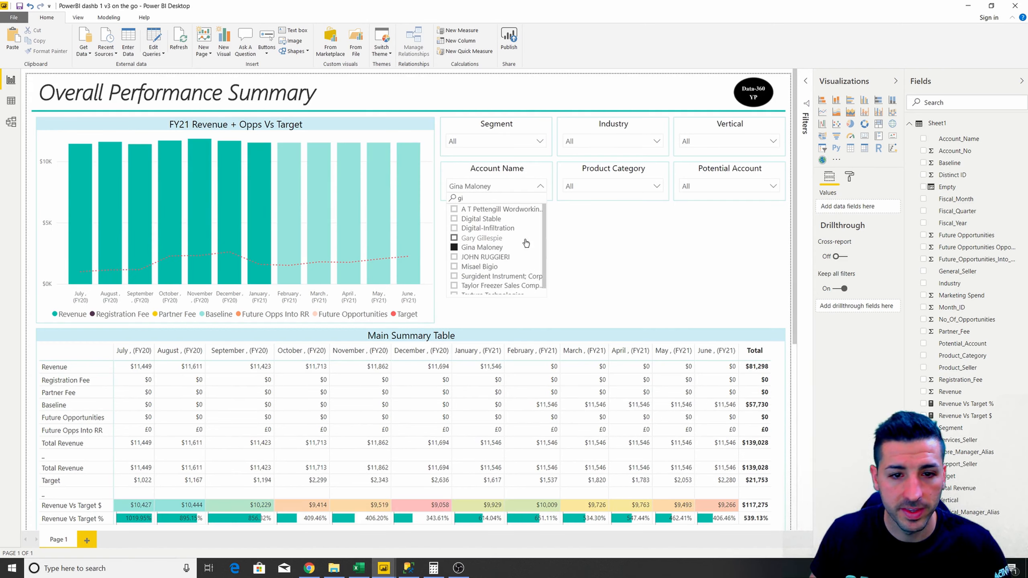
pyautogui.click(477, 248)
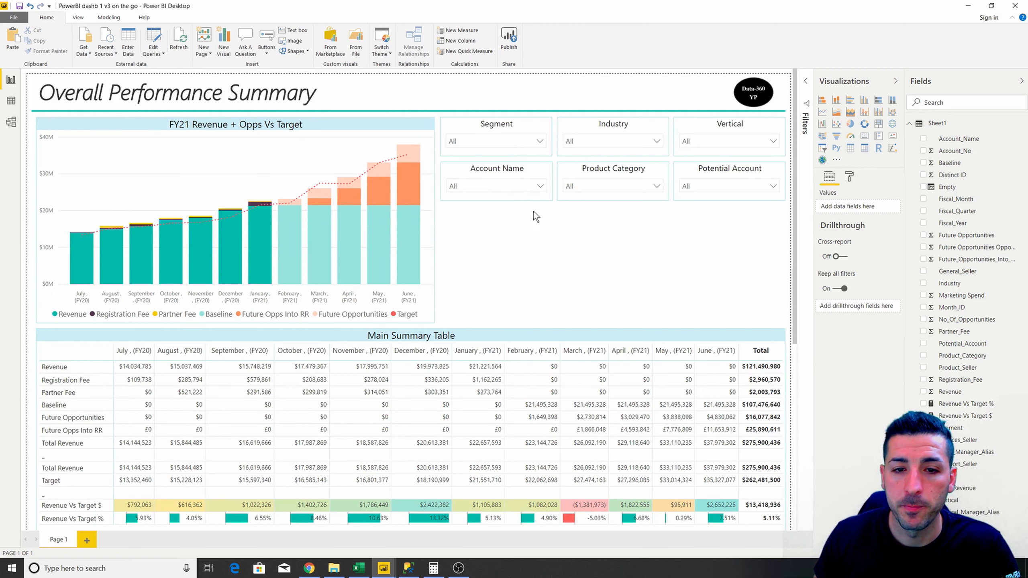
# - Insert a gauge visual below the slicers, widened to span all three columns, with a small gap beneath the second row
pyautogui.click(611, 228)
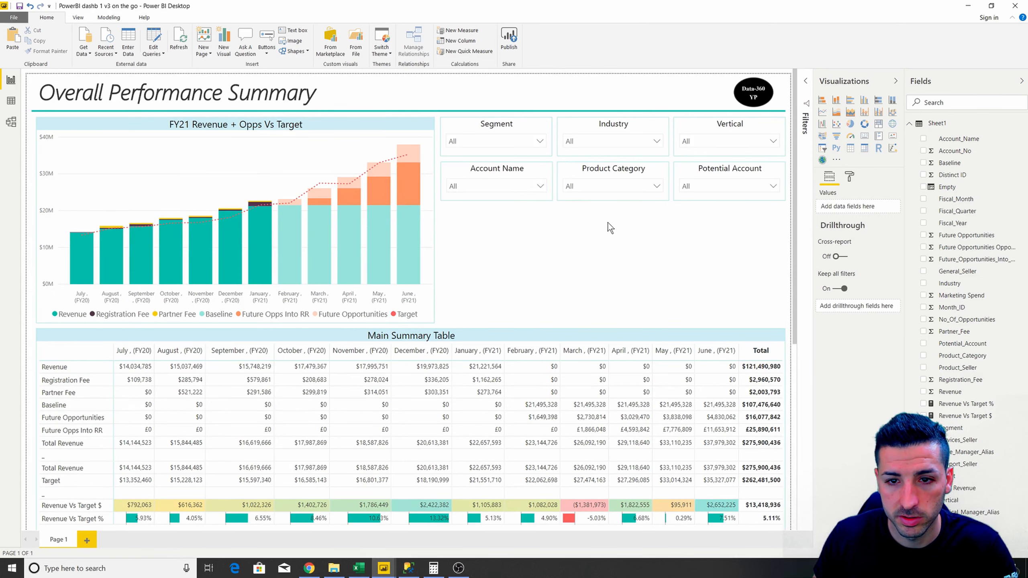
pyautogui.click(850, 138)
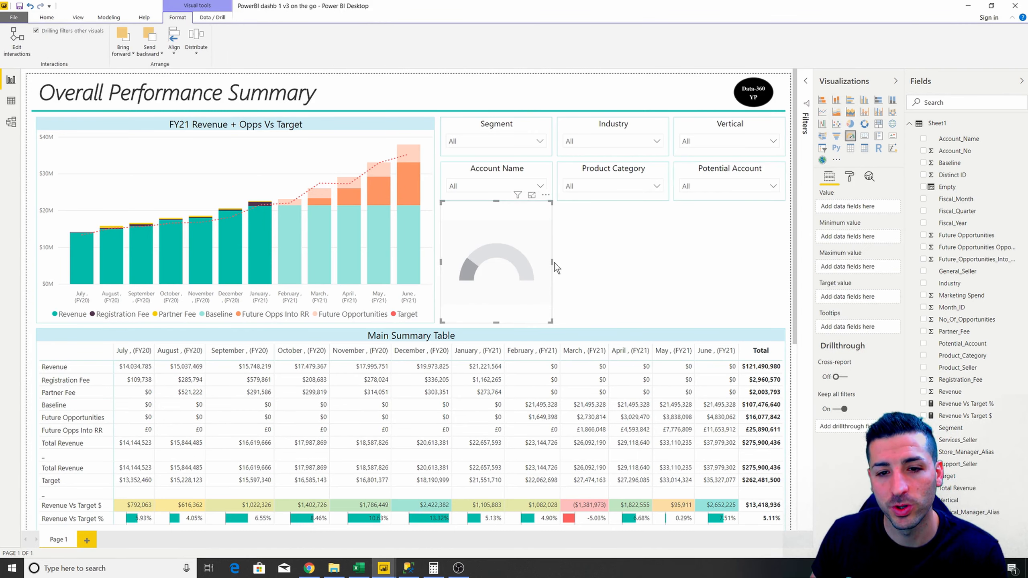
pyautogui.moveTo(552, 262); pyautogui.dragTo(784, 246)
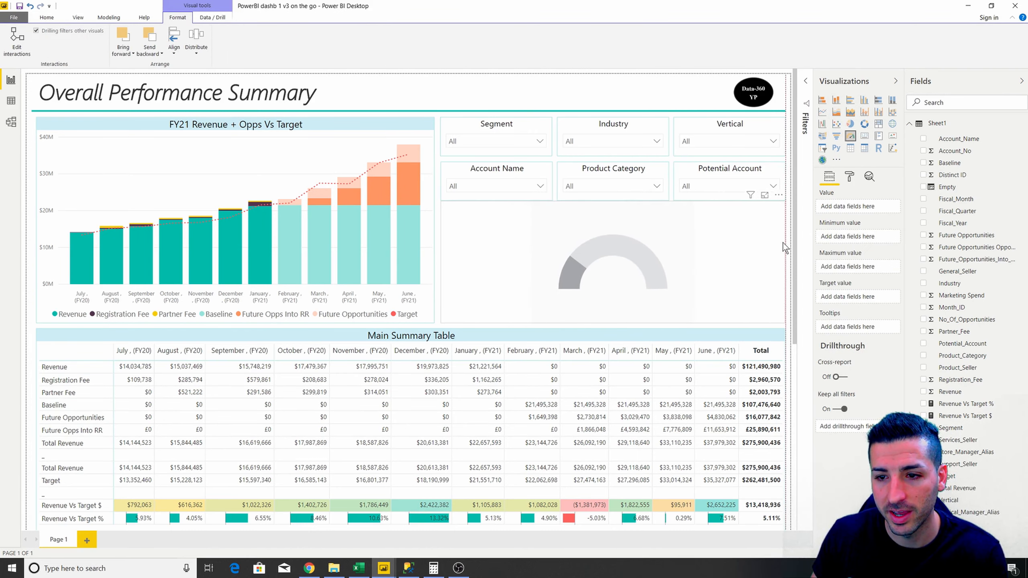
pyautogui.moveTo(616, 199); pyautogui.dragTo(611, 207)
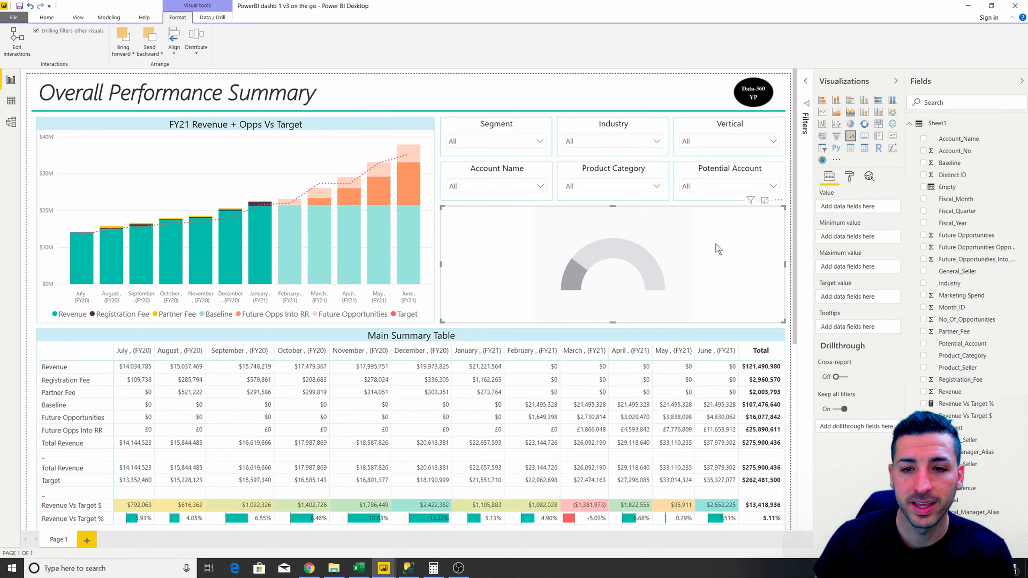
# - Assign the Total Revenue measure as the gauge's value
pyautogui.scroll(-2, 722, 244)
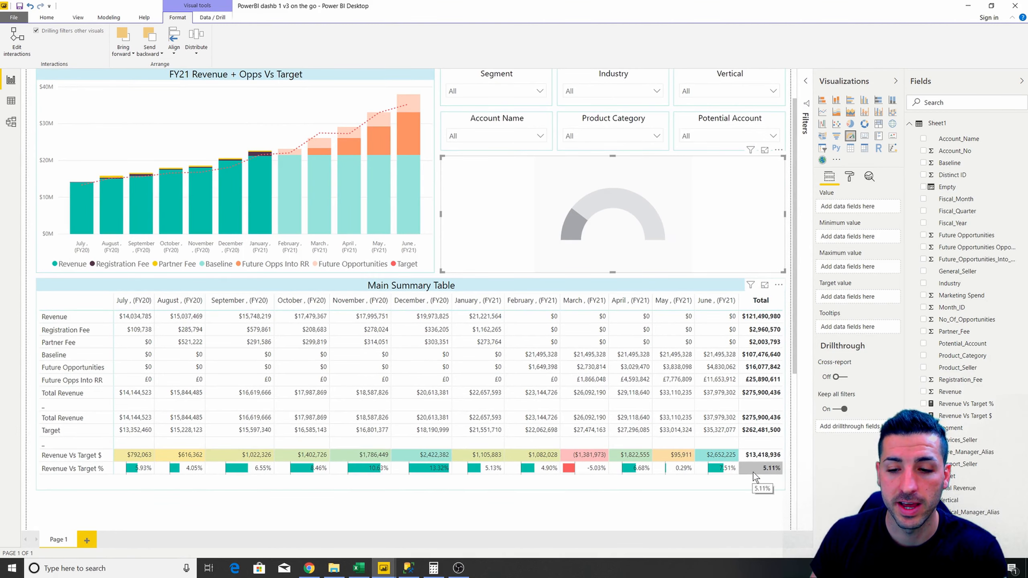
pyautogui.scroll(2, 650, 404)
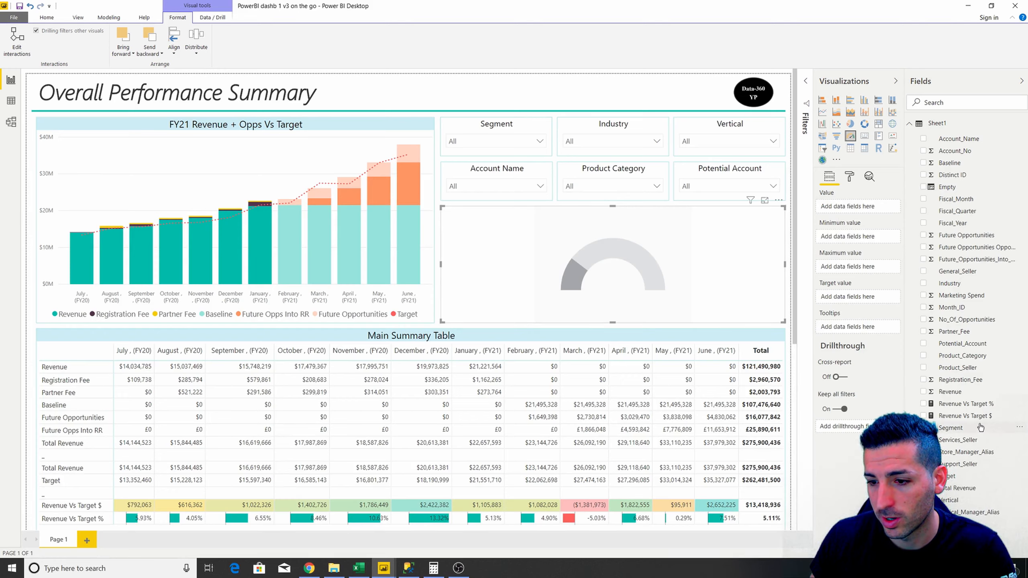
pyautogui.moveTo(963, 490); pyautogui.dragTo(850, 208)
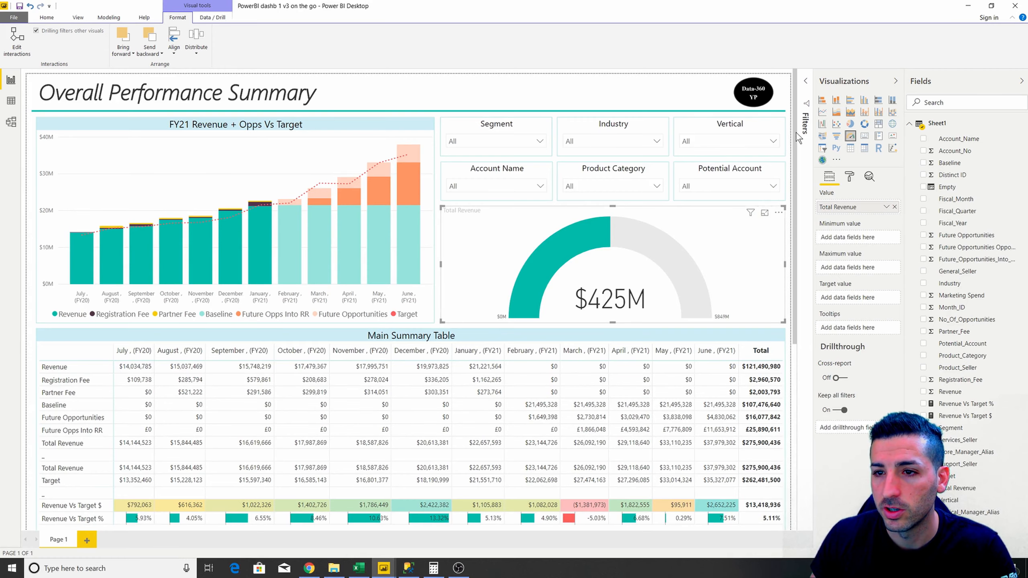
# - Add a page-level Fiscal_Year filter limited to FY21 and compare the gauge with the summary table's total revenue
pyautogui.click(807, 84)
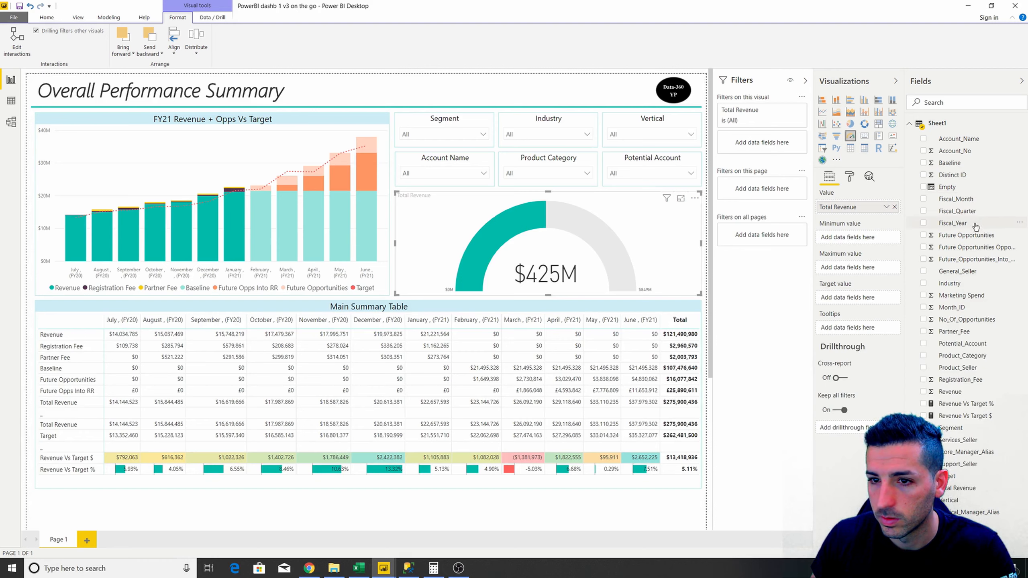
pyautogui.moveTo(974, 224); pyautogui.dragTo(771, 187)
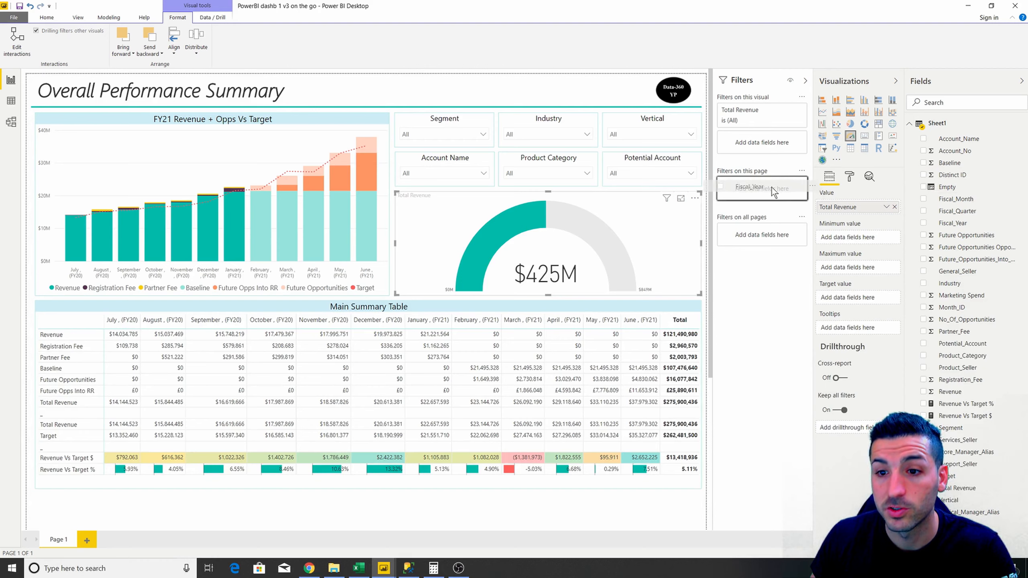
pyautogui.click(725, 264)
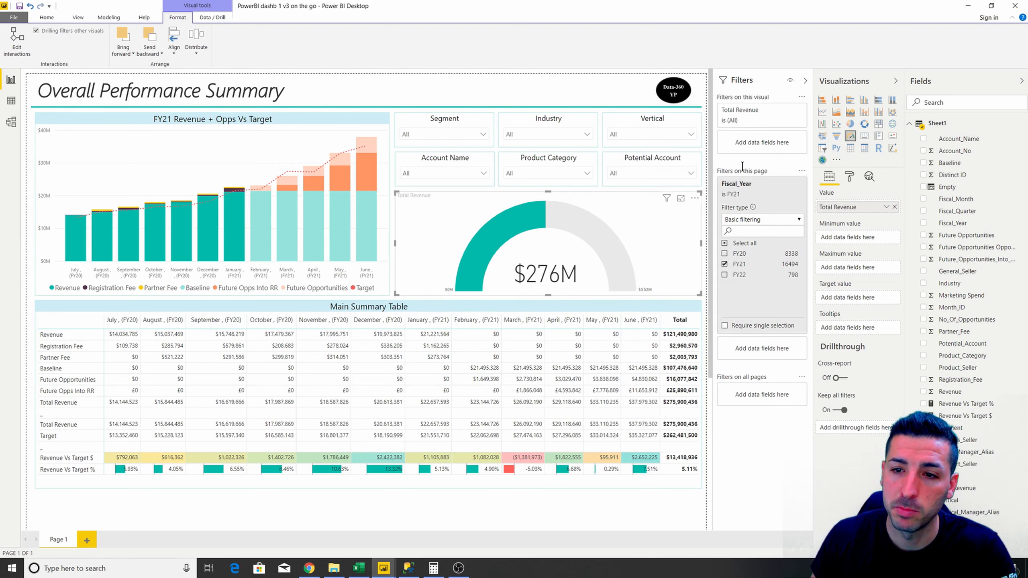
pyautogui.click(578, 308)
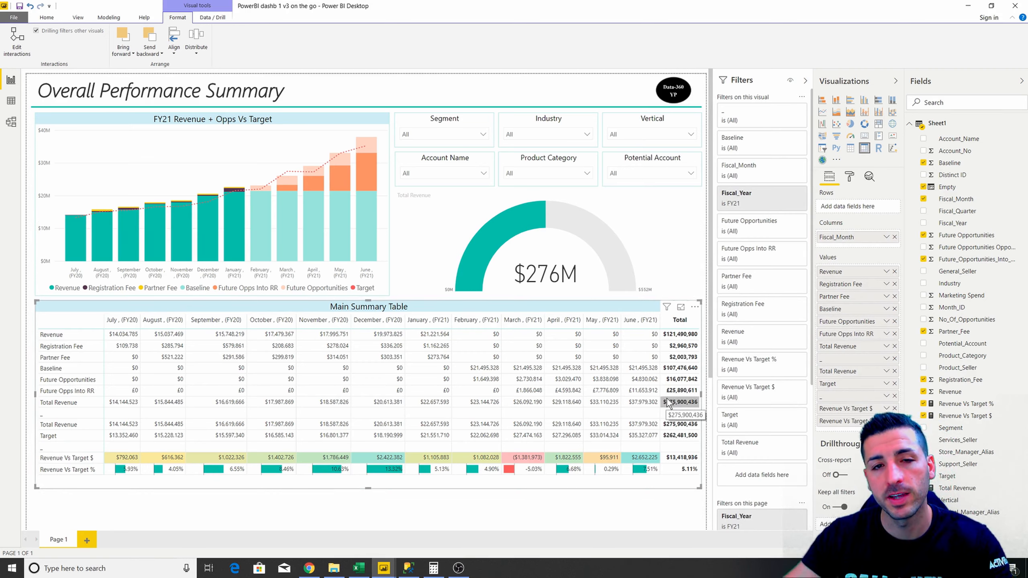
pyautogui.click(643, 202)
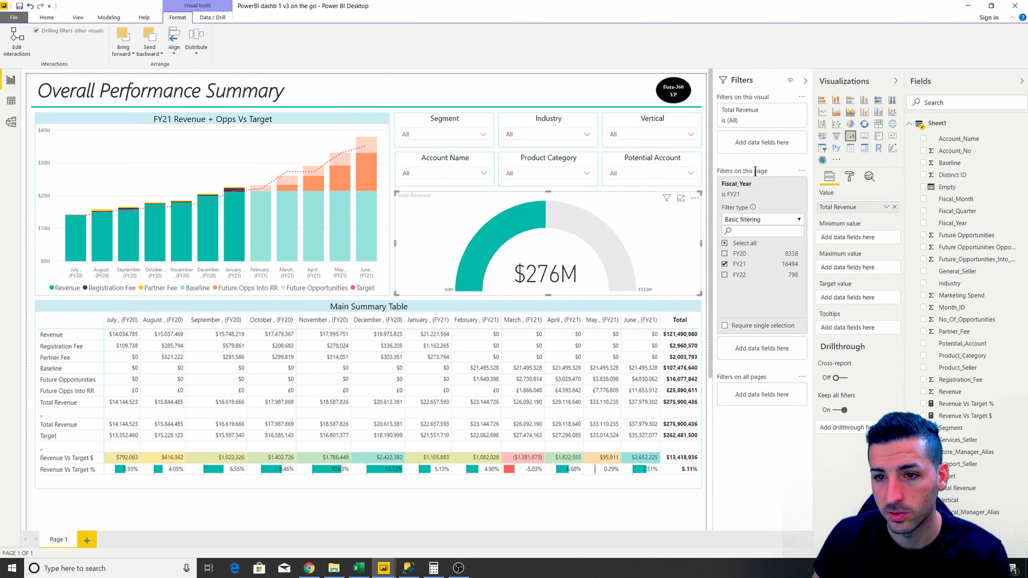
pyautogui.click(805, 81)
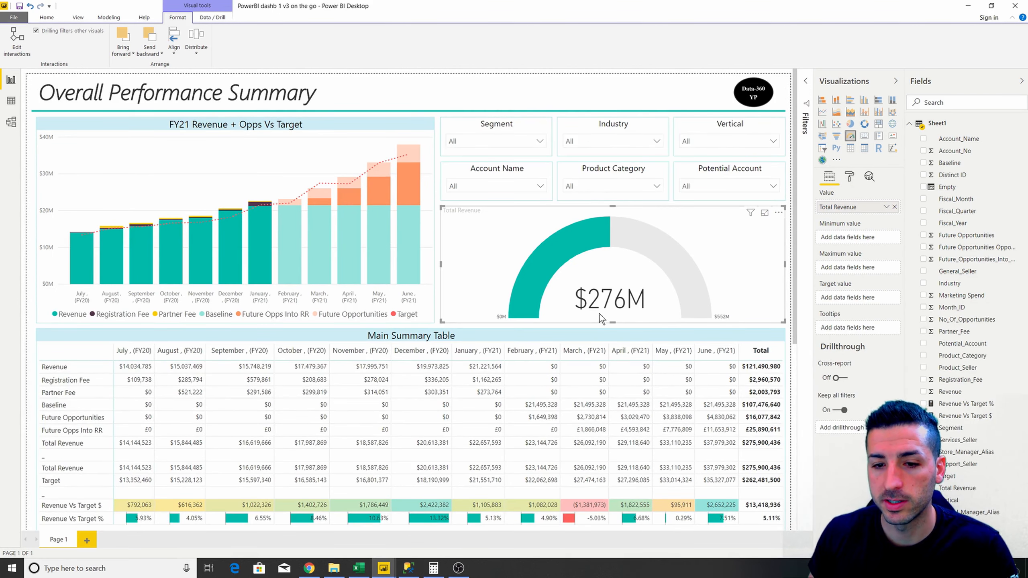
# - Assign the Target field as the gauge's target value
pyautogui.scroll(-1, 761, 405)
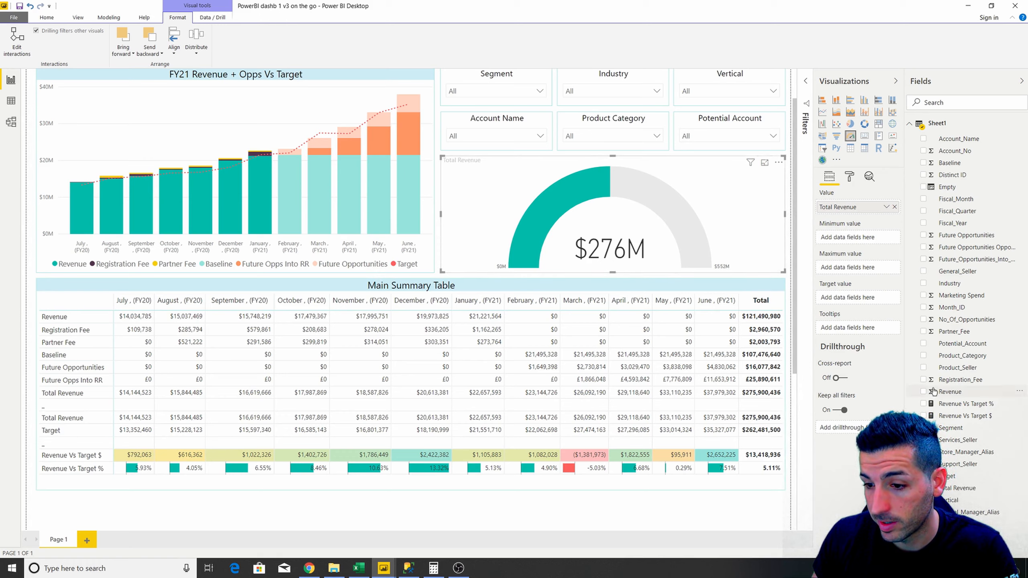
pyautogui.moveTo(947, 472); pyautogui.dragTo(854, 299)
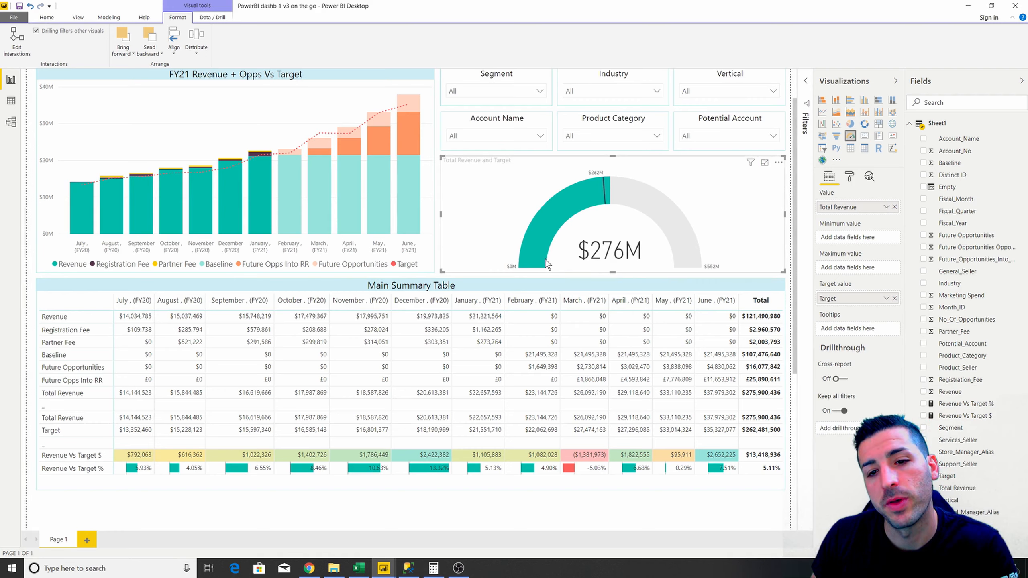
pyautogui.moveTo(576, 208)
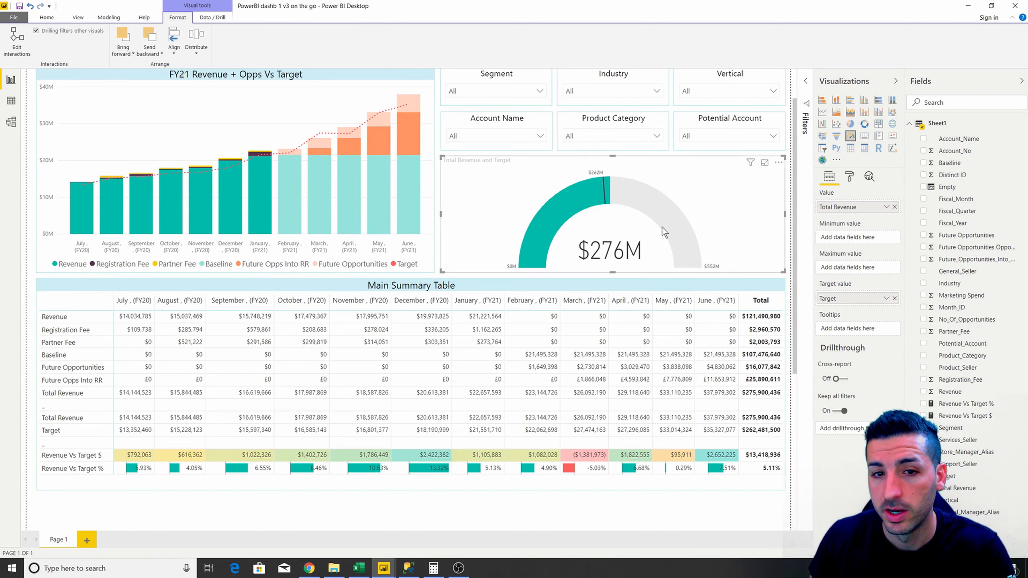
# - Change the gauge's target marker color to red
pyautogui.click(851, 181)
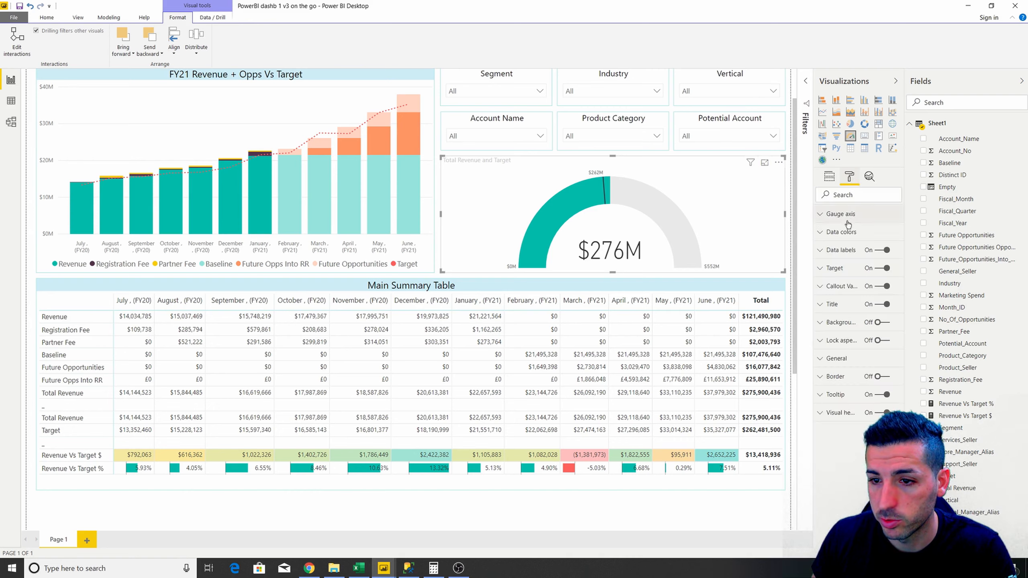
pyautogui.click(823, 219)
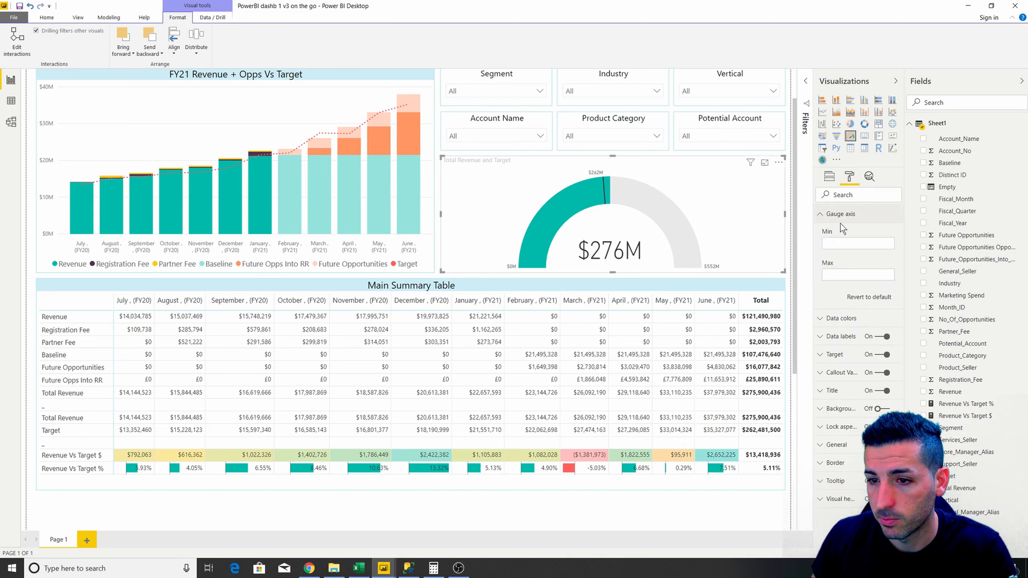
pyautogui.click(828, 219)
pyautogui.click(826, 238)
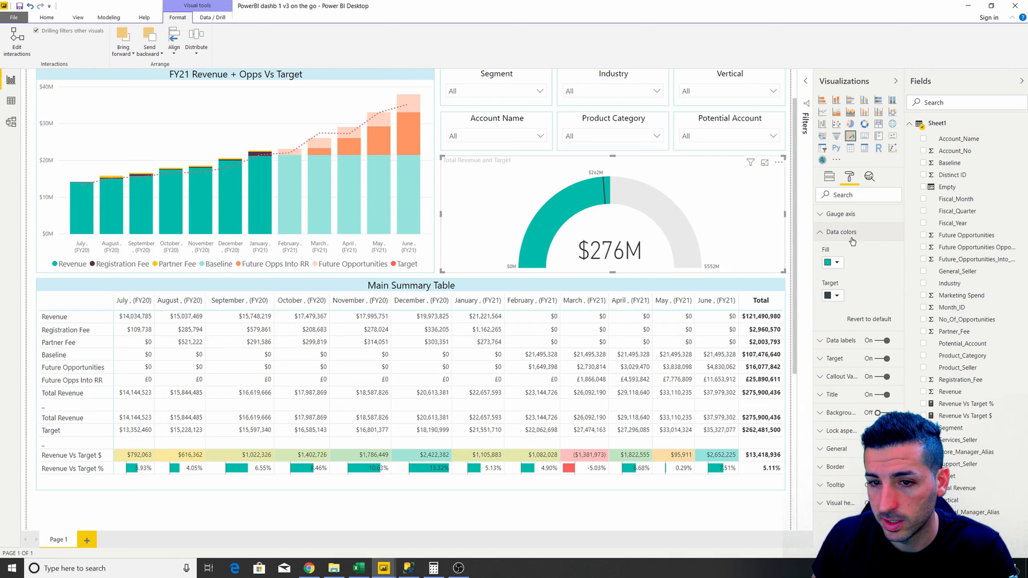
pyautogui.click(836, 297)
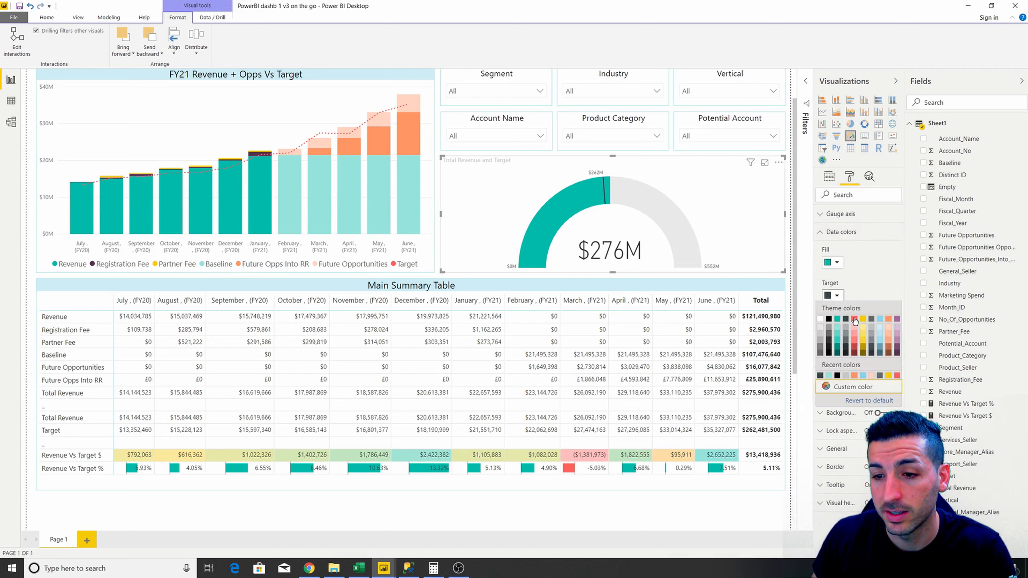
pyautogui.click(842, 316)
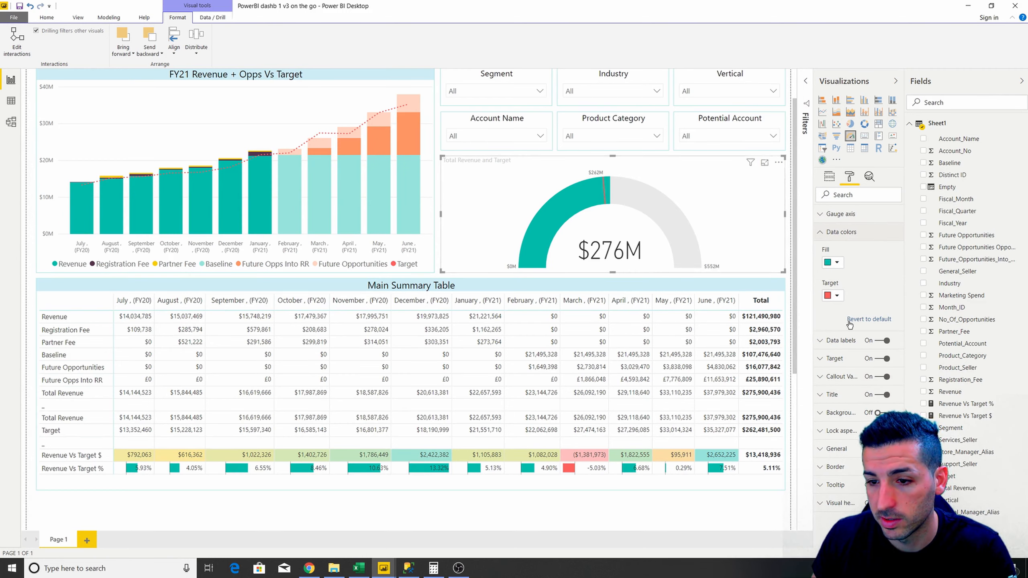
# - Change the gauge's data label color to black
pyautogui.click(841, 340)
pyautogui.scroll(-2, 844, 290)
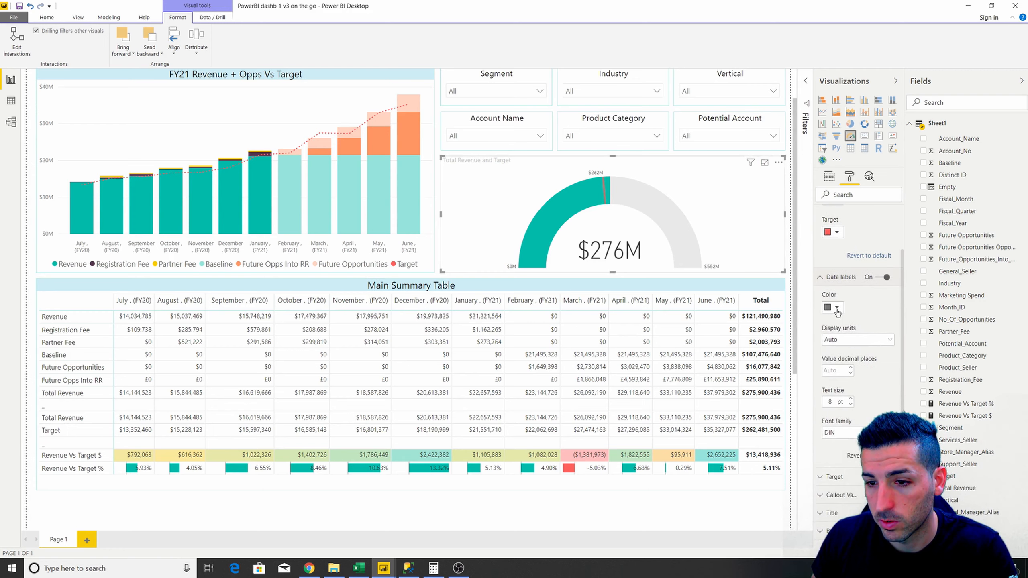
pyautogui.click(832, 307)
pyautogui.click(829, 331)
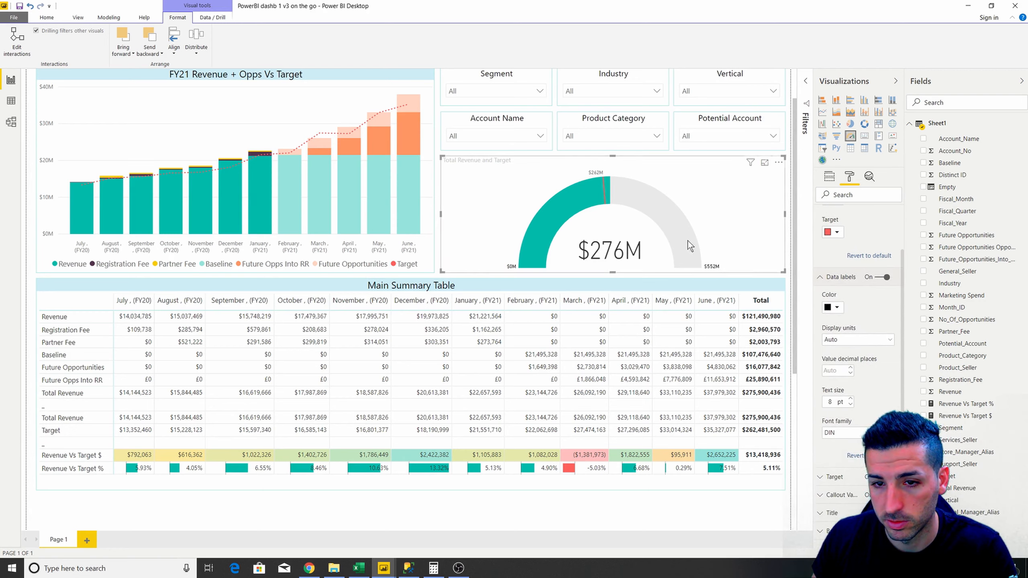
# - Increase the gauge's data label text size to 12 pt
pyautogui.click(850, 399)
pyautogui.click(850, 399)
pyautogui.click(851, 399)
pyautogui.click(851, 399)
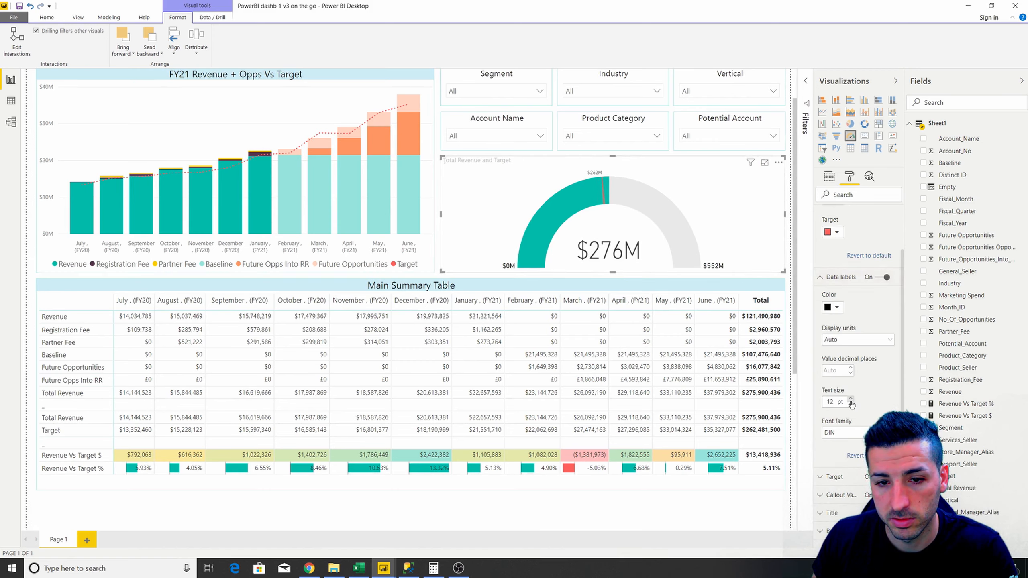
# - Set the gauge's target label color to red and its text size to 12 pt
pyautogui.scroll(-2, 839, 377)
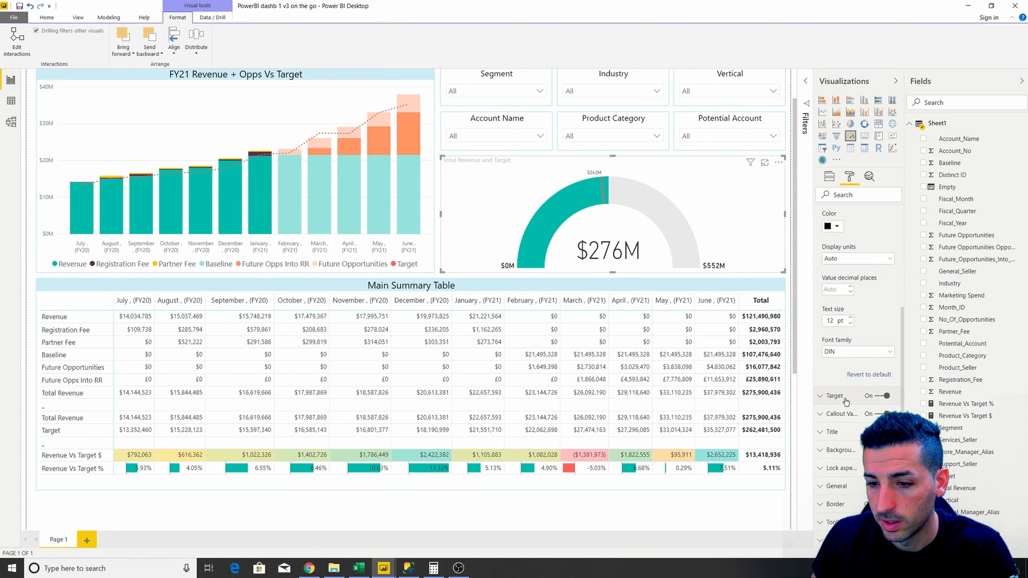
pyautogui.click(842, 399)
pyautogui.scroll(-3, 842, 392)
pyautogui.click(832, 276)
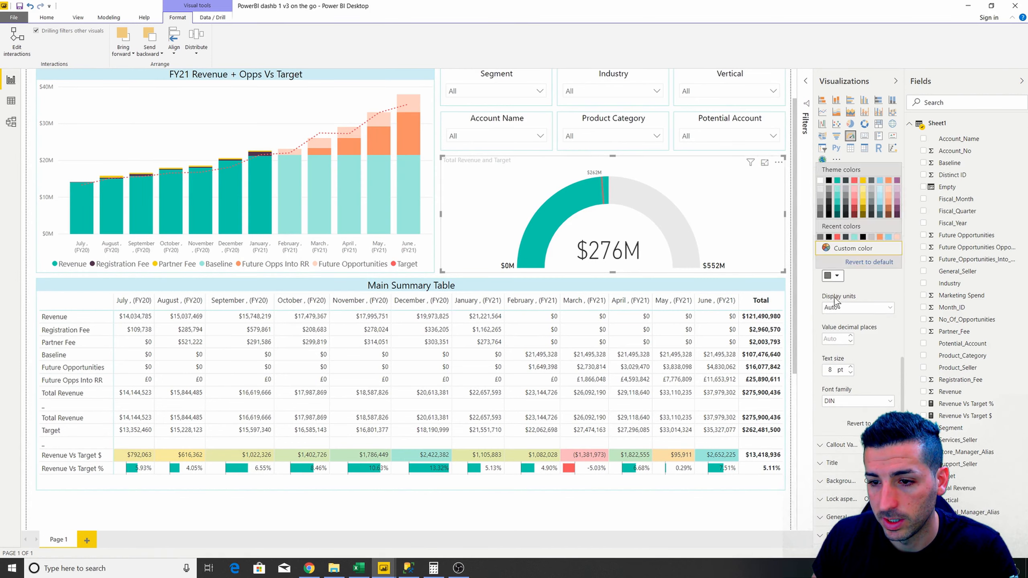
pyautogui.click(837, 238)
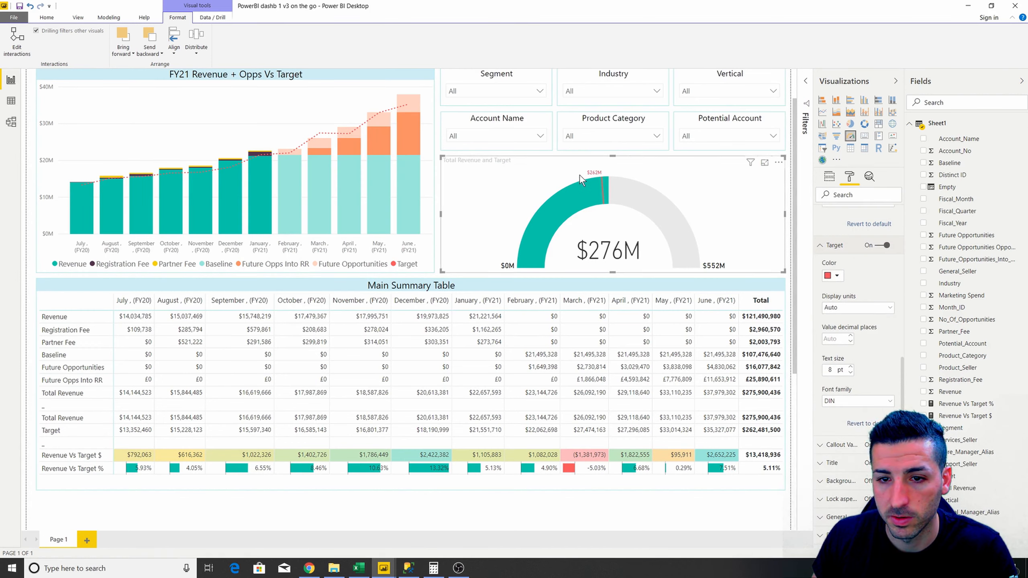
pyautogui.click(852, 368)
pyautogui.click(852, 368)
pyautogui.click(852, 368)
pyautogui.click(852, 368)
pyautogui.scroll(-1, 856, 366)
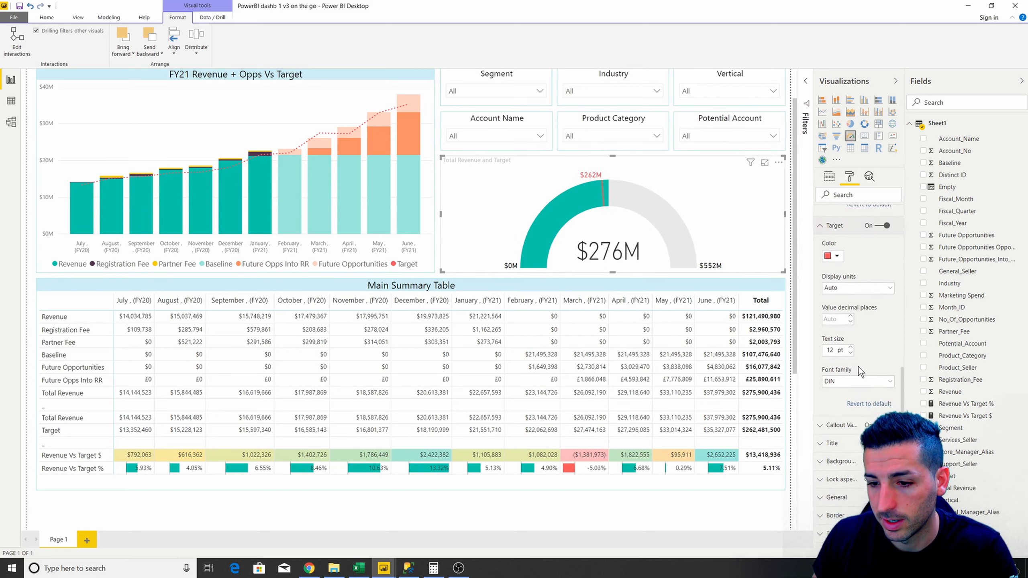
# - Change the gauge's title text to "Total Revenue Vs Target"
pyautogui.click(832, 432)
pyautogui.scroll(-3, 864, 395)
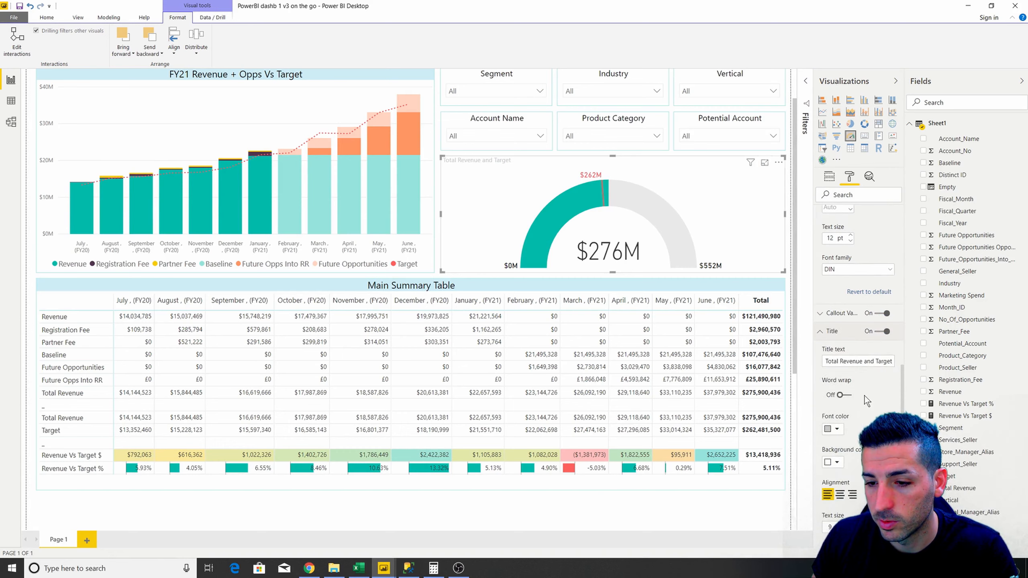
pyautogui.doubleClick(851, 361)
pyautogui.doubleClick(869, 361)
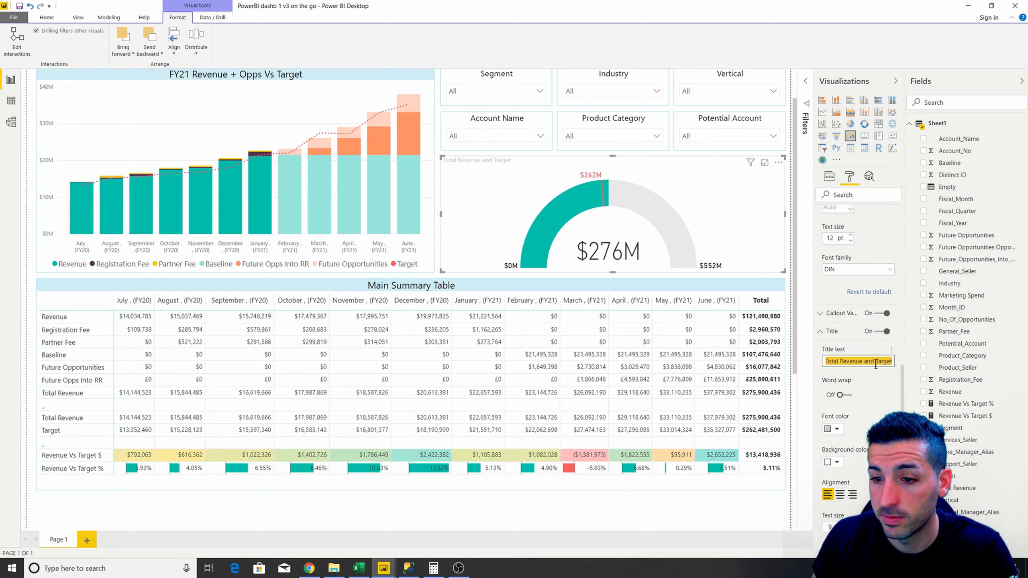
pyautogui.write('Vs')
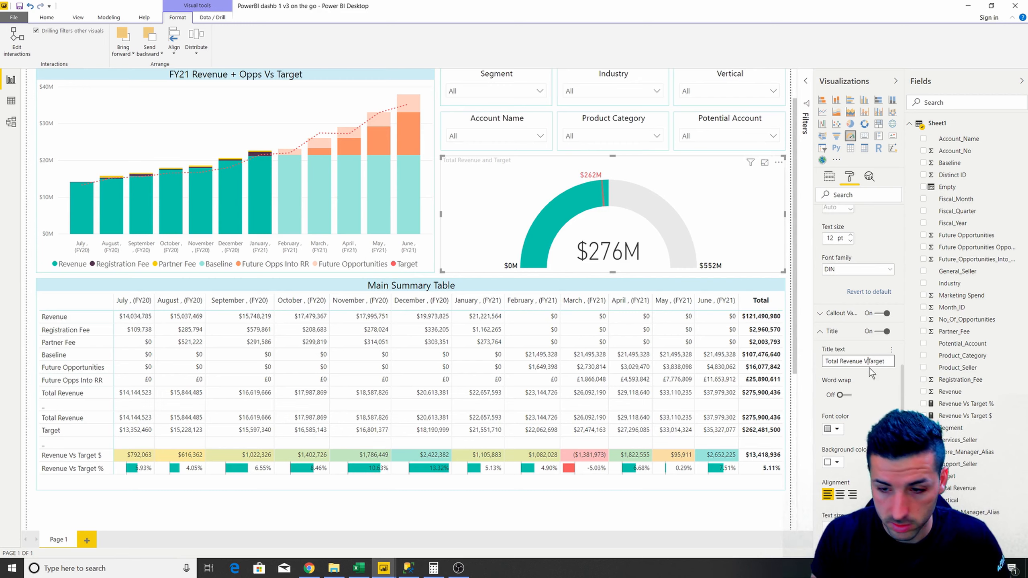
# - Format the gauge's title with a black font, light blue background and centered alignment
pyautogui.click(836, 429)
pyautogui.click(828, 335)
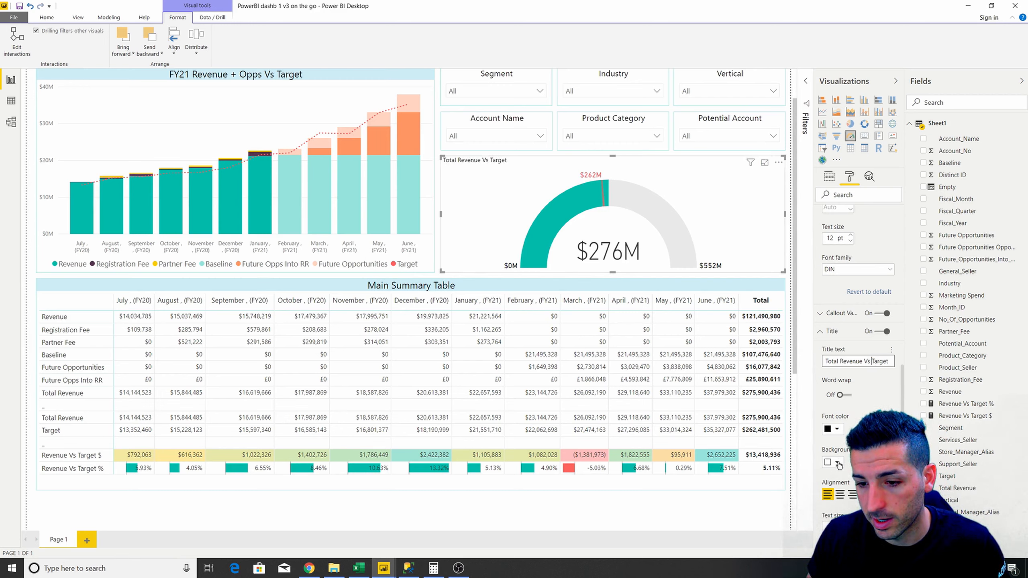
pyautogui.click(836, 462)
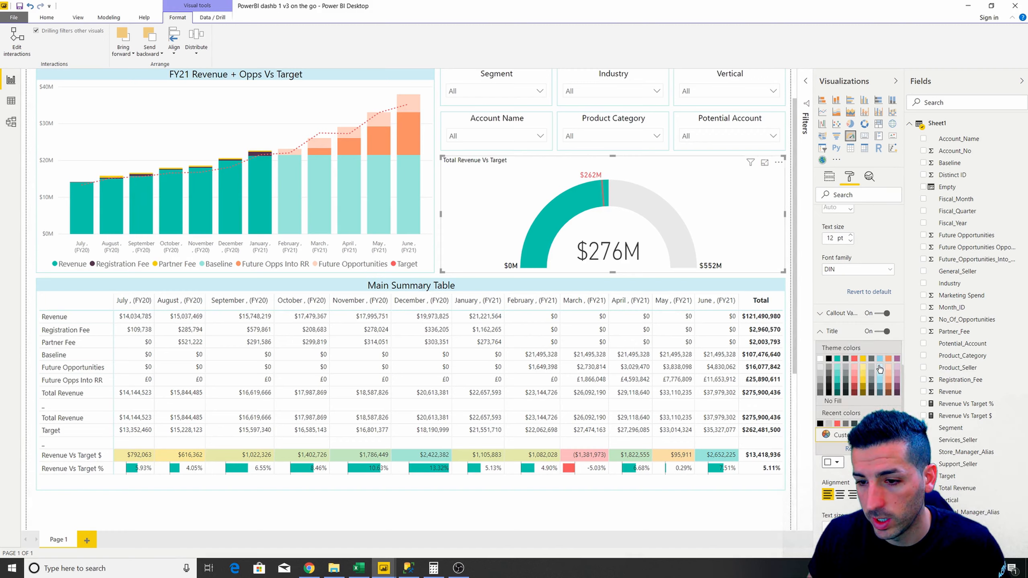
pyautogui.click(829, 446)
pyautogui.click(839, 496)
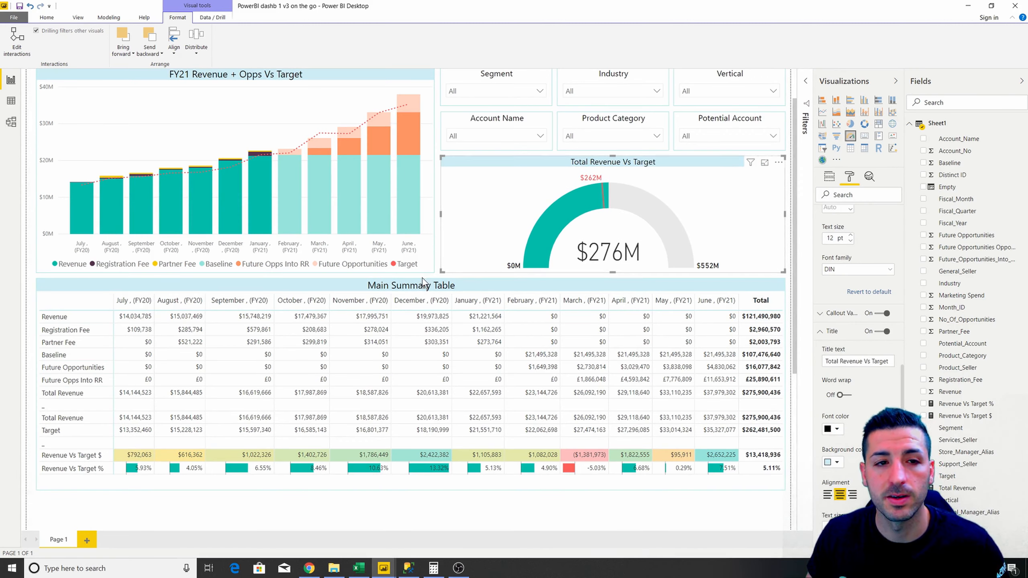
# - Increase the gauge title's text size to 14 pt
pyautogui.scroll(2, 457, 261)
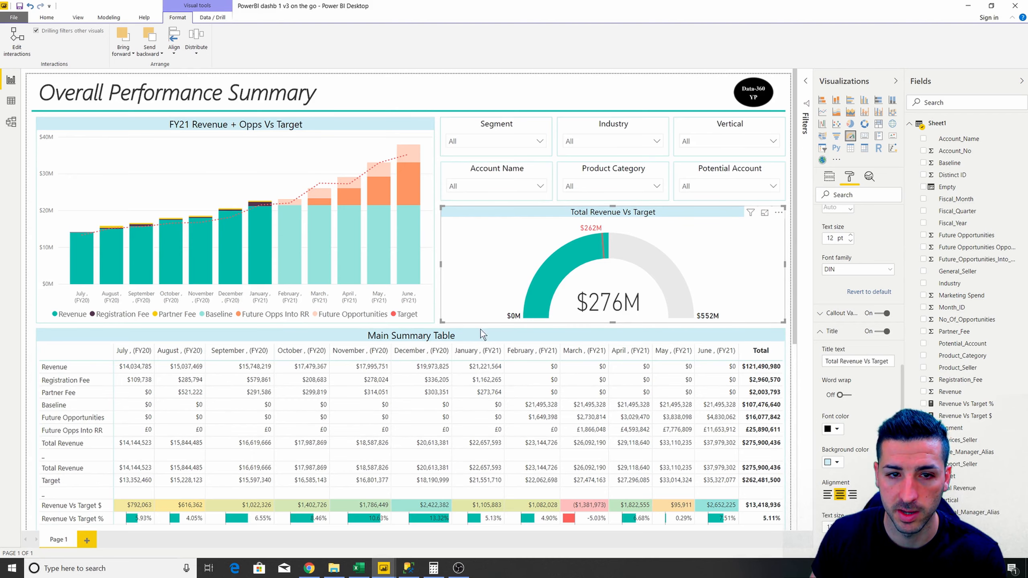
pyautogui.scroll(-2, 480, 330)
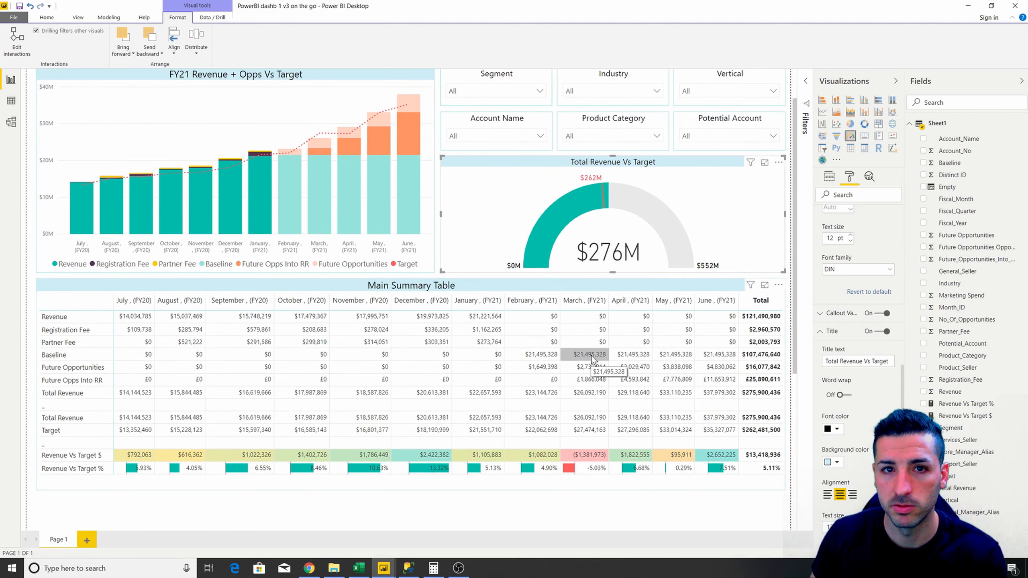
pyautogui.scroll(-1, 856, 457)
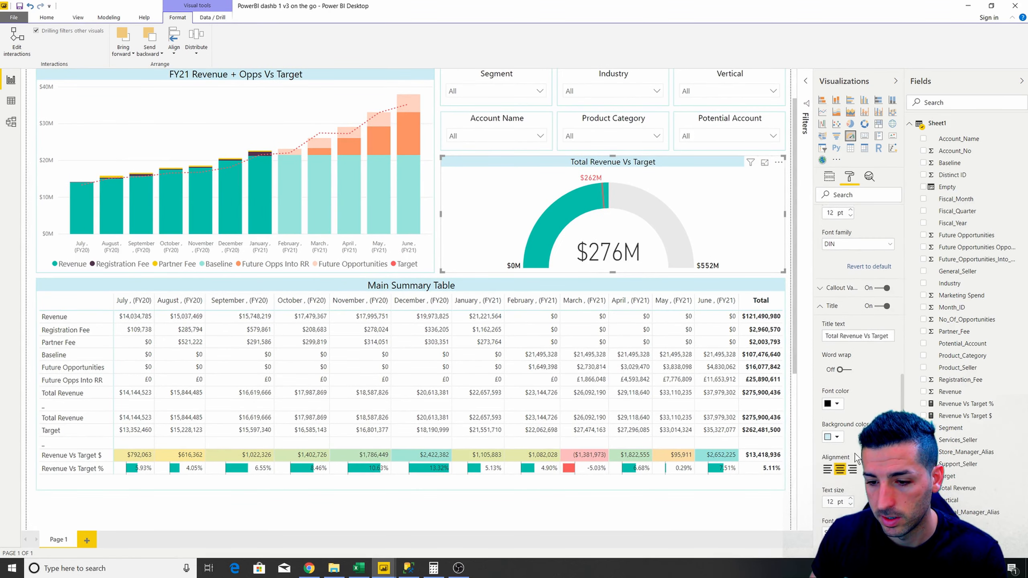
pyautogui.scroll(-1, 856, 458)
pyautogui.click(850, 474)
pyautogui.click(851, 474)
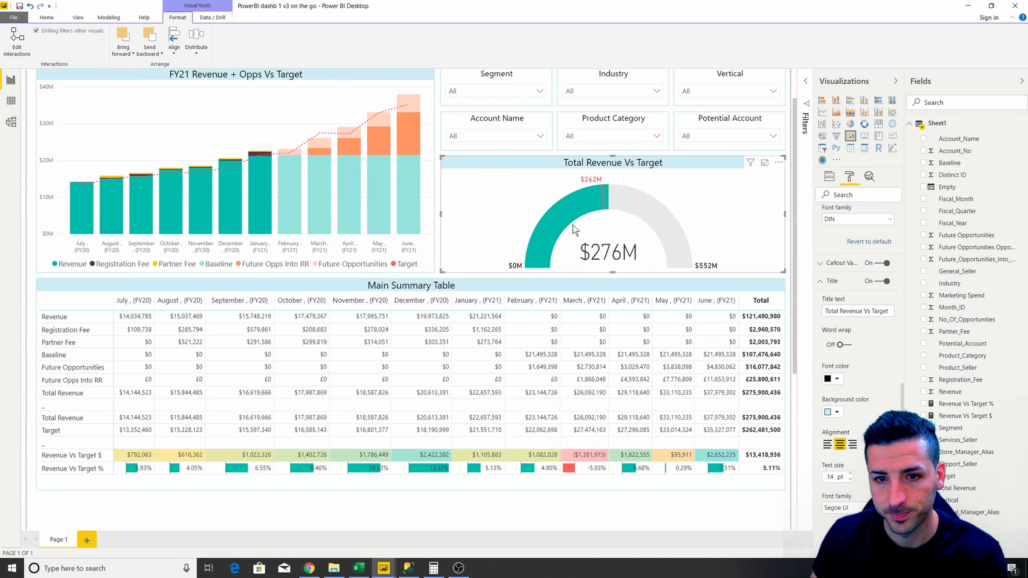
# - Turn on the gauge's border in light teal and deselect the visual
pyautogui.scroll(-4, 843, 462)
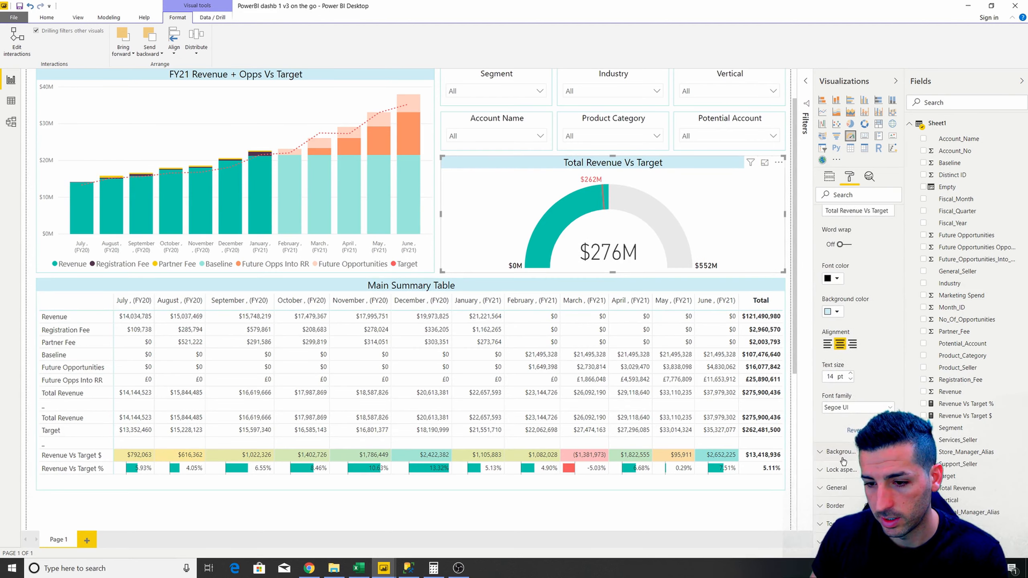
pyautogui.click(882, 505)
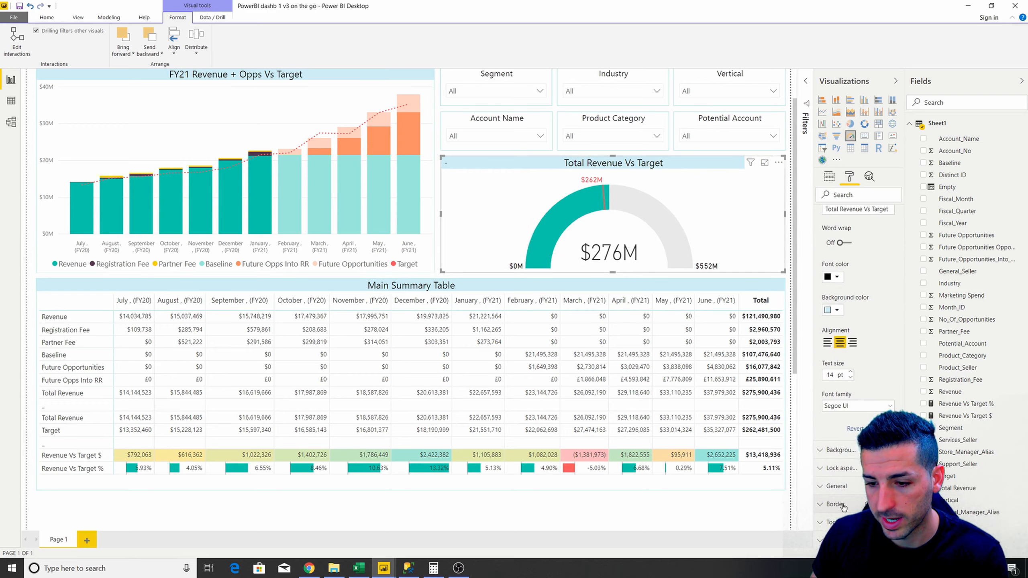
pyautogui.scroll(-3, 843, 507)
pyautogui.click(837, 446)
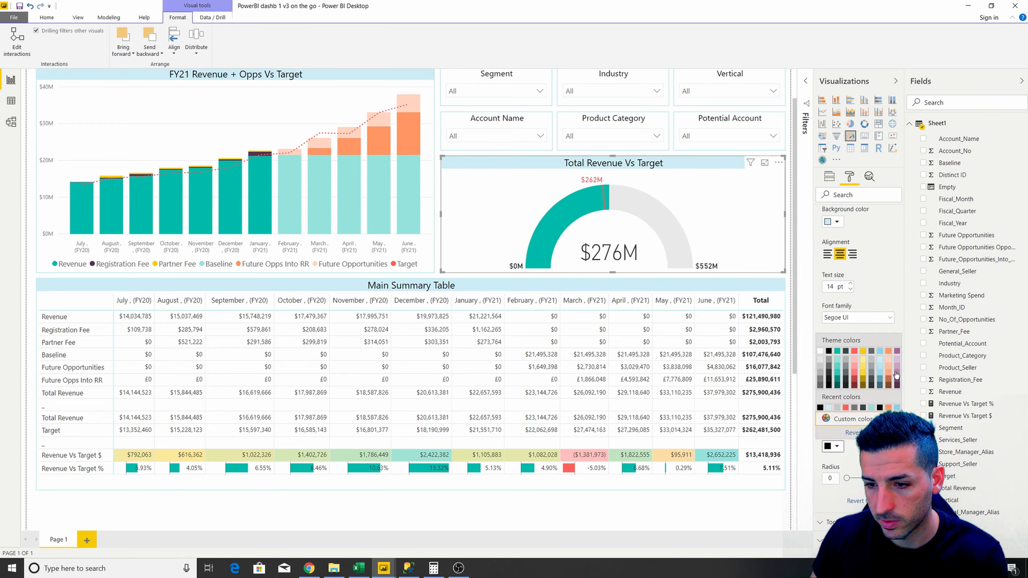
pyautogui.click(838, 359)
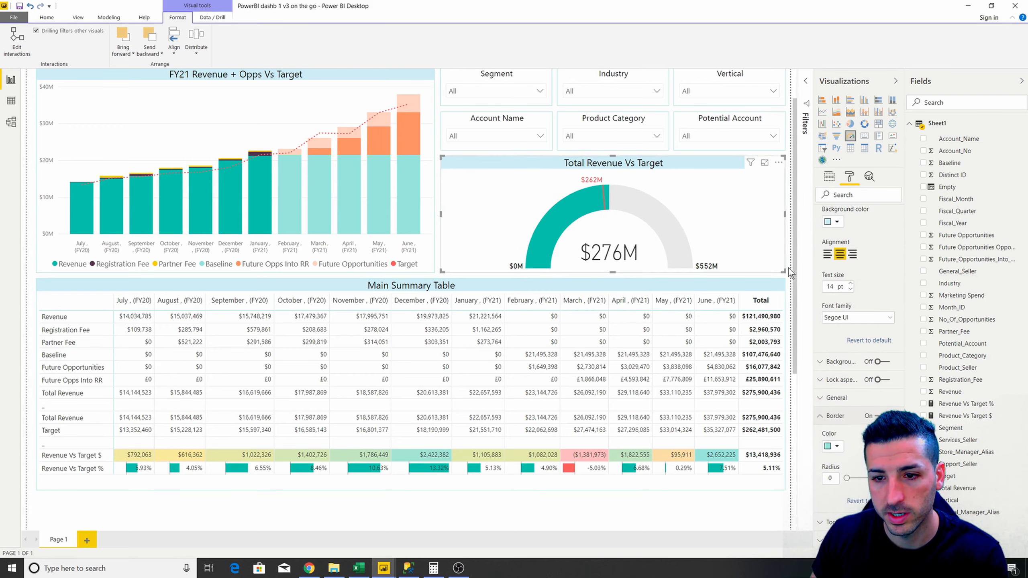
pyautogui.click(714, 499)
pyautogui.scroll(1, 604, 405)
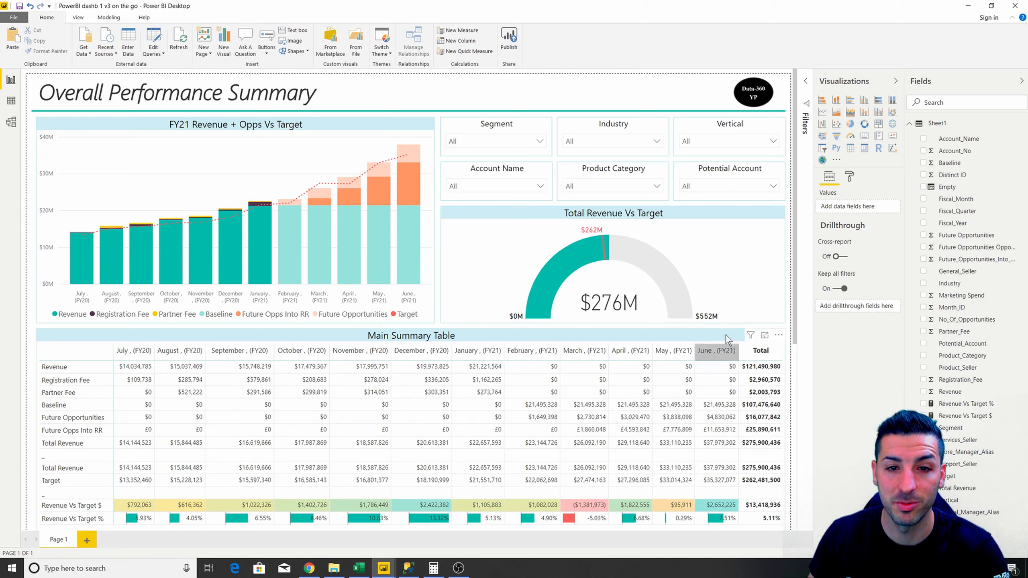
# - Filter the Industry slicer to Banking and review how the chart, gauge and summary table respond
pyautogui.moveTo(283, 233)
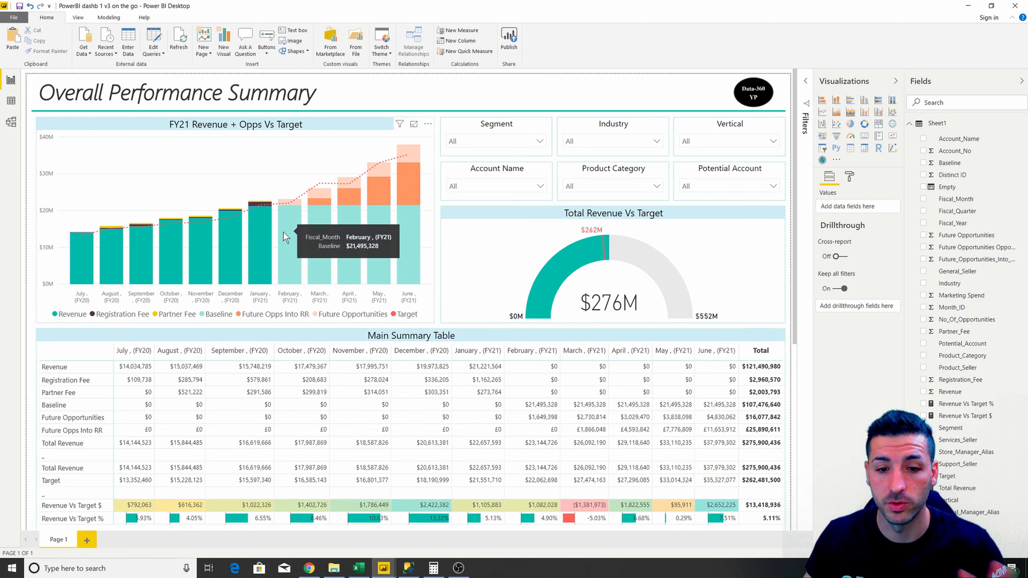
pyautogui.click(601, 141)
pyautogui.click(595, 153)
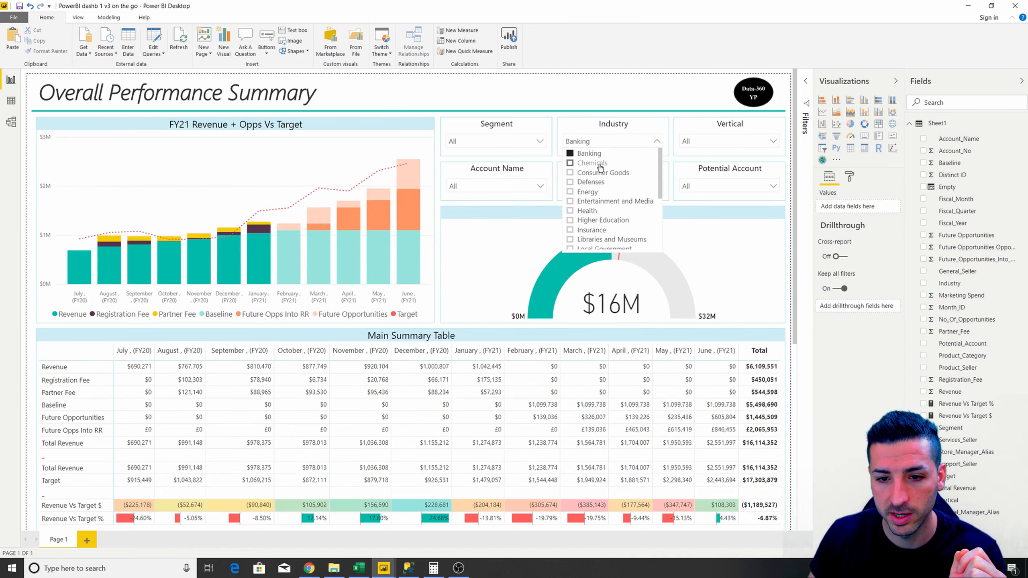
pyautogui.scroll(-5, 794, 356)
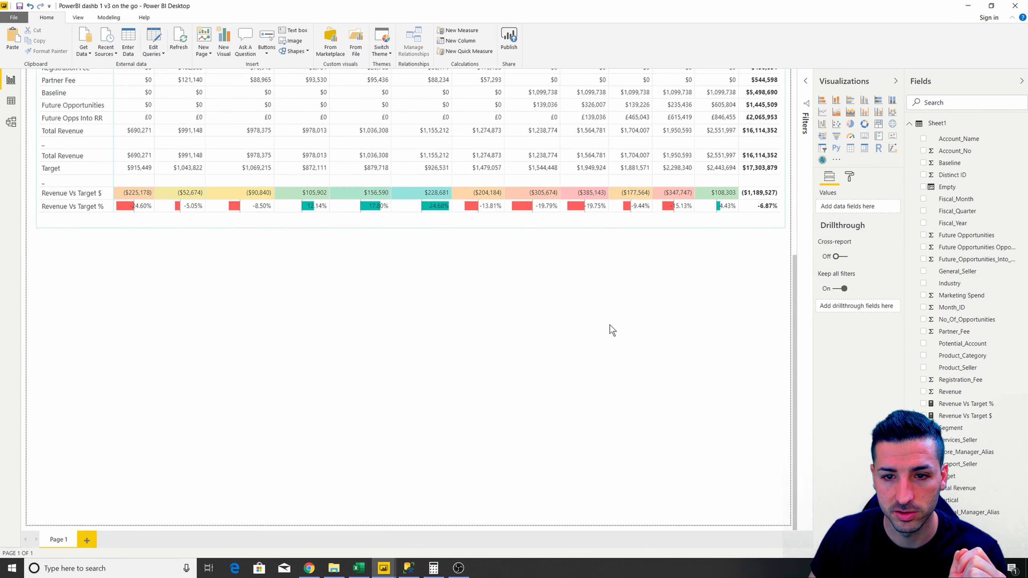
pyautogui.scroll(5, 610, 326)
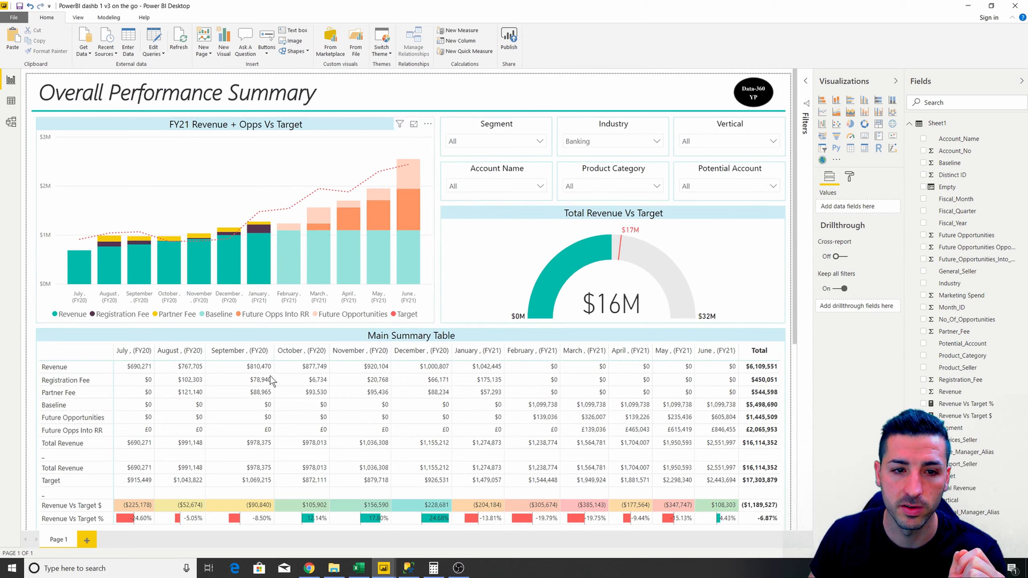
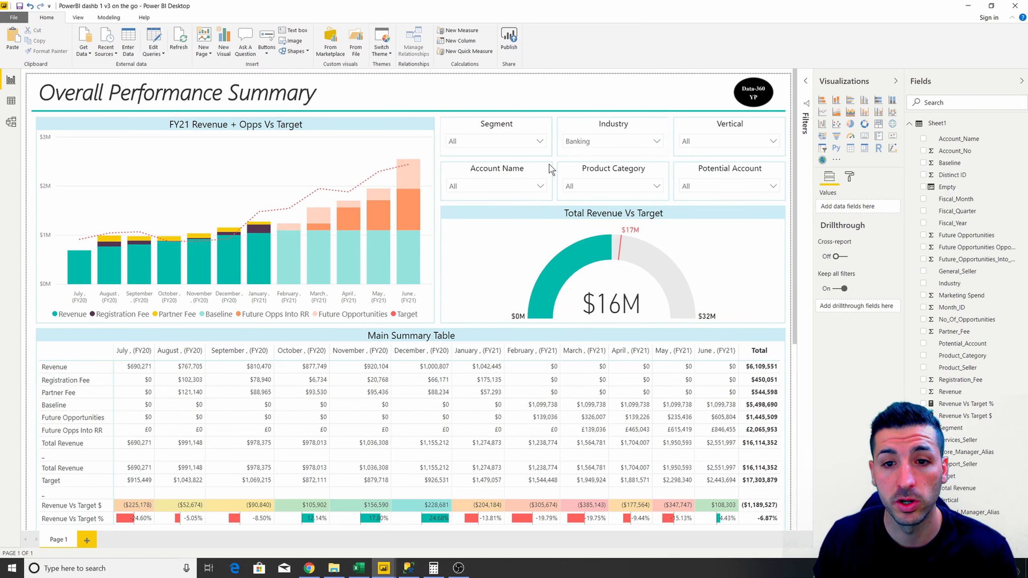
# - Add a blank table visual below the Main Summary Table and shrink it to a little under half the page width, reducing its height
pyautogui.scroll(-10, 506, 410)
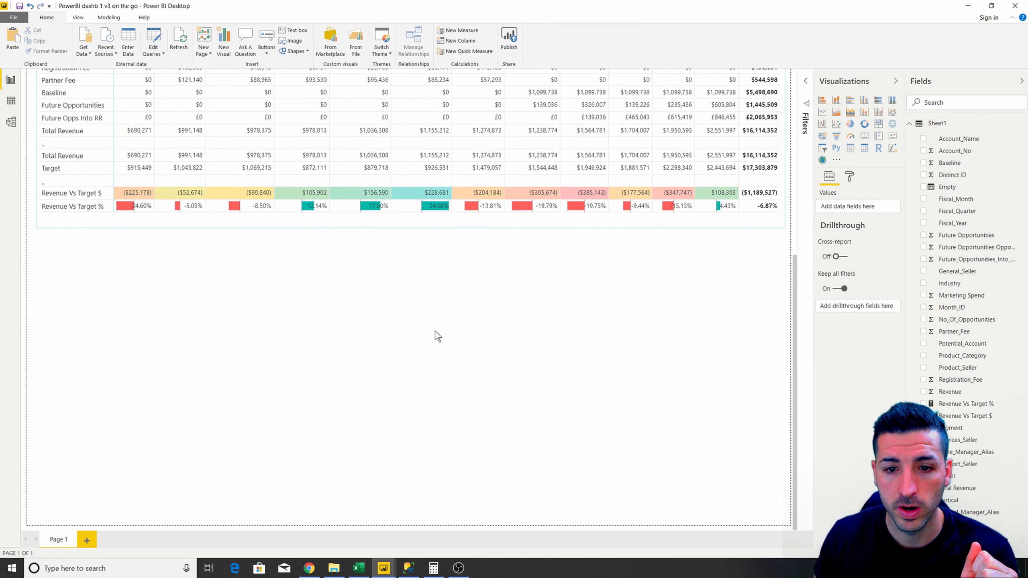
pyautogui.scroll(3, 381, 317)
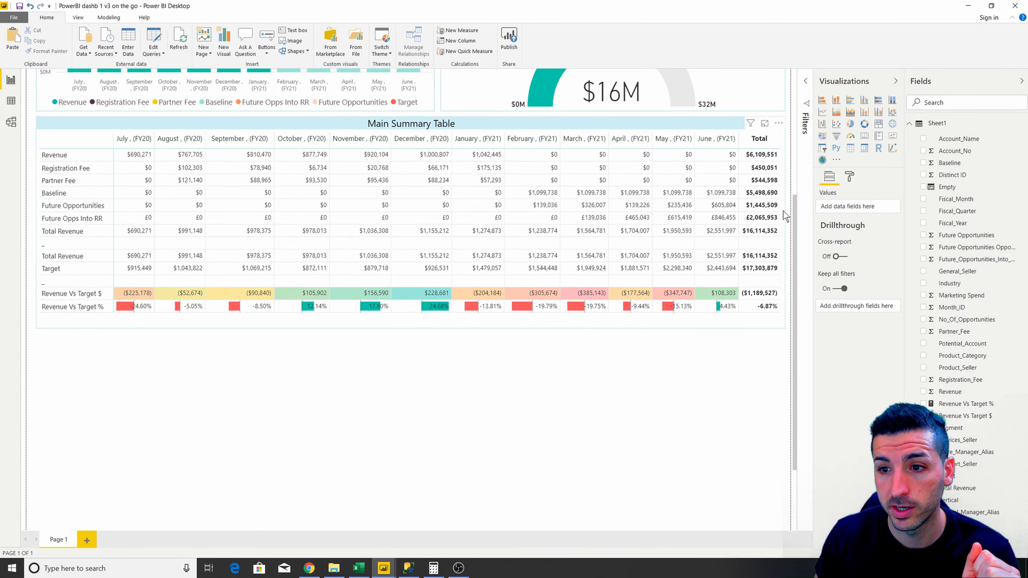
pyautogui.click(851, 150)
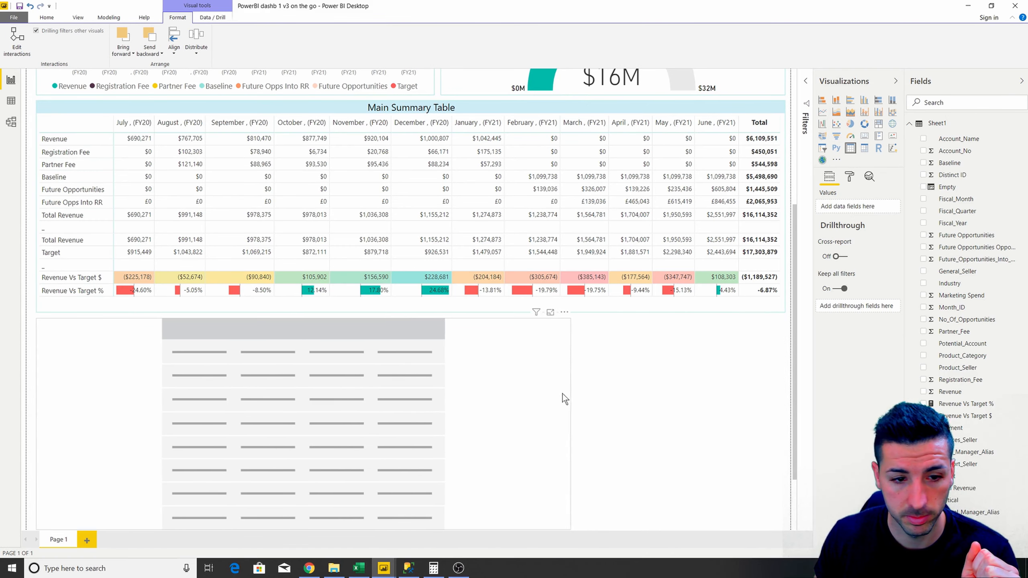
pyautogui.moveTo(570, 394); pyautogui.dragTo(378, 397)
pyautogui.scroll(-1, 313, 482)
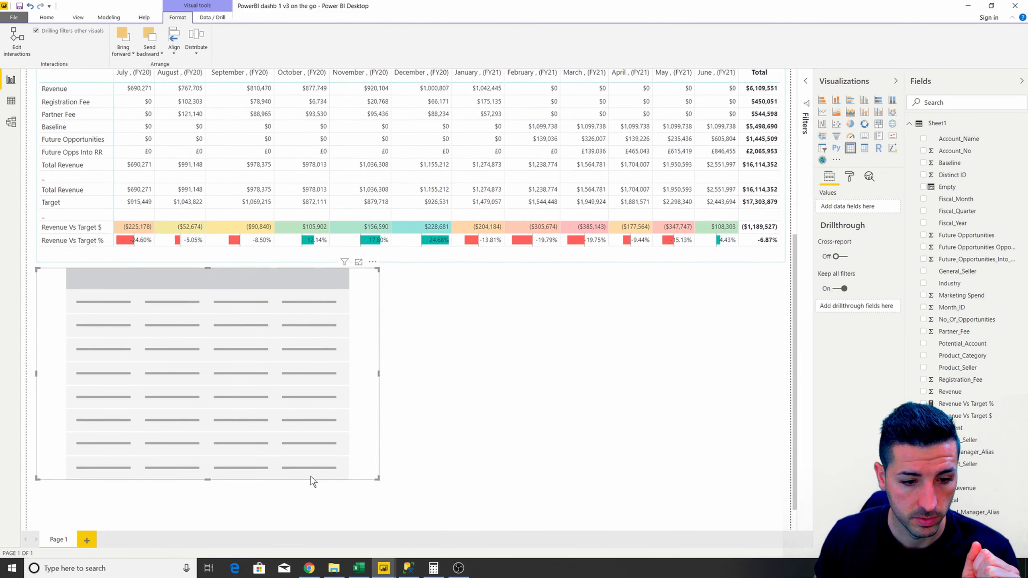
pyautogui.click(207, 481)
pyautogui.click(205, 444)
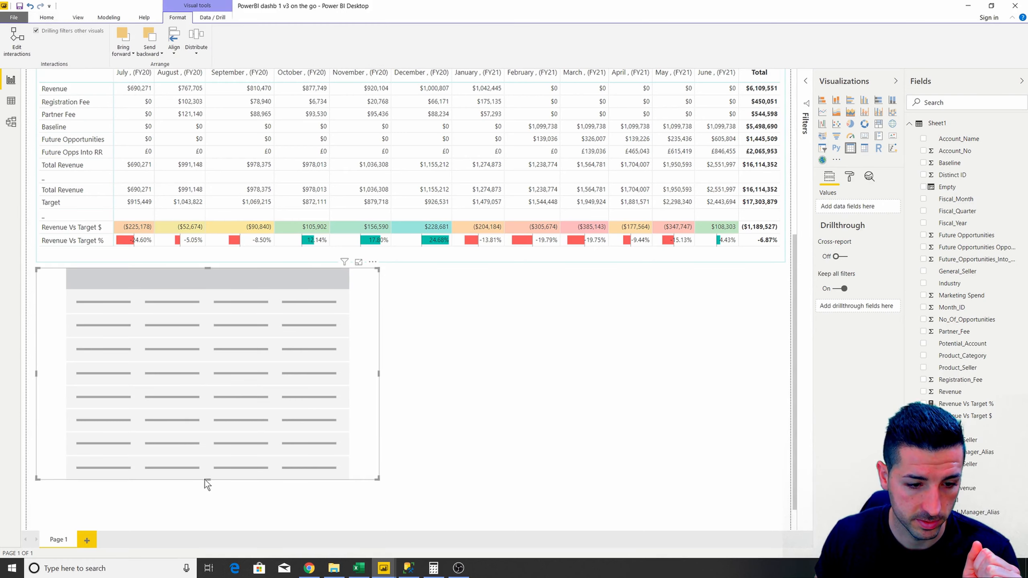
pyautogui.moveTo(209, 481); pyautogui.dragTo(191, 399)
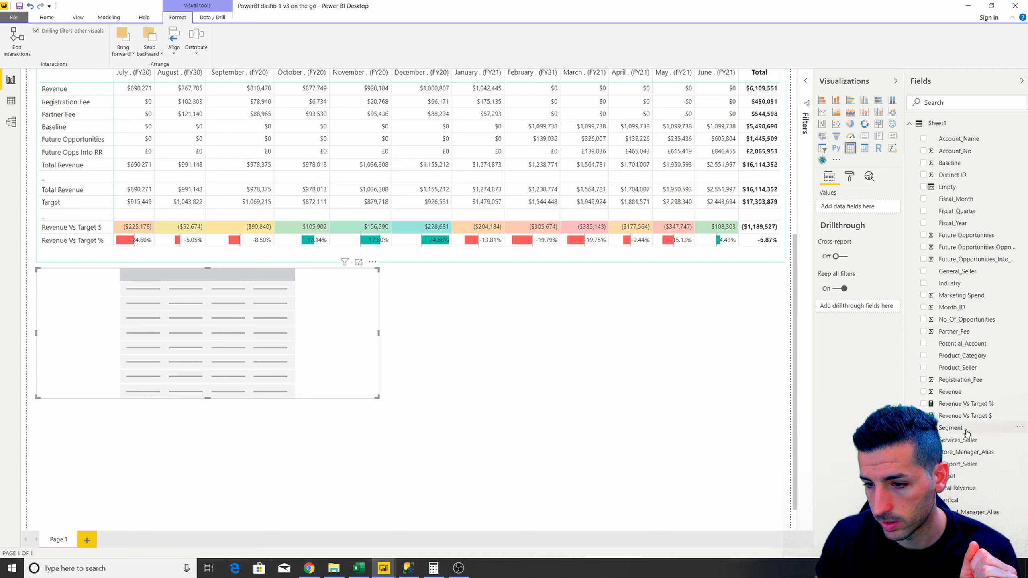
# - Fill the new table with Segment, Total Revenue, Target, Revenue Vs Target $ and Revenue Vs Target %
pyautogui.moveTo(967, 433); pyautogui.dragTo(854, 207)
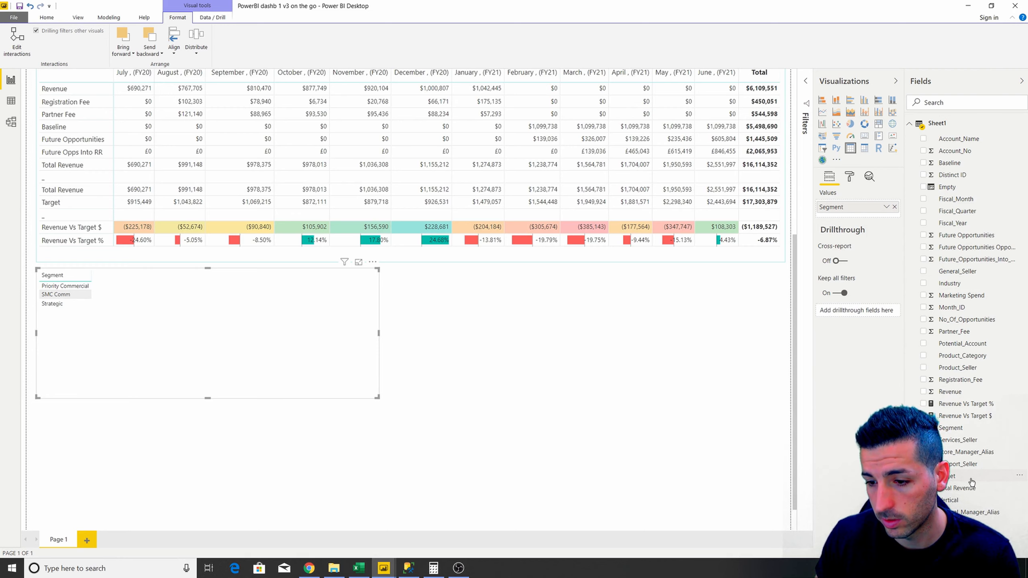
pyautogui.moveTo(969, 487); pyautogui.dragTo(854, 221)
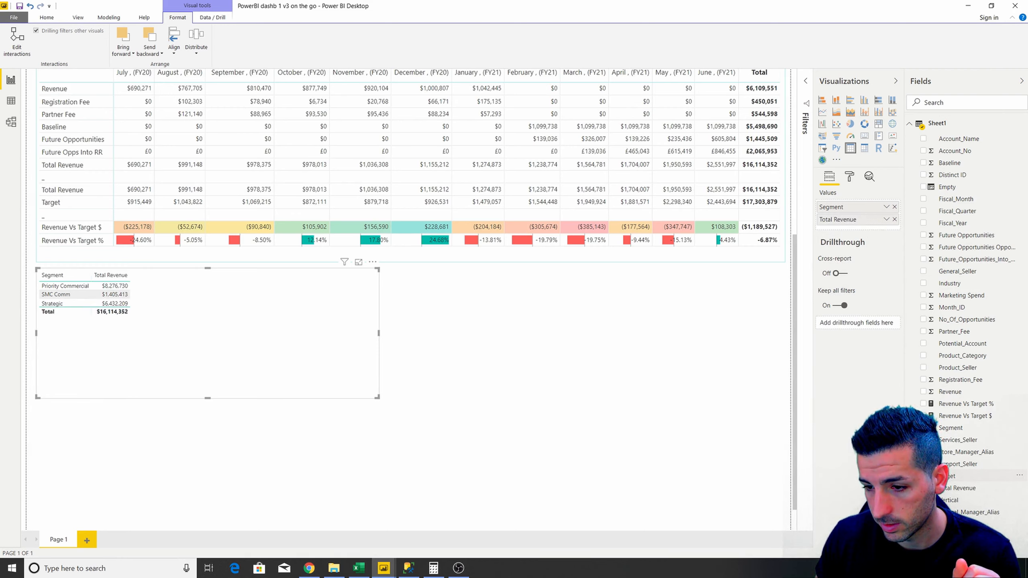
pyautogui.click(923, 476)
pyautogui.click(924, 416)
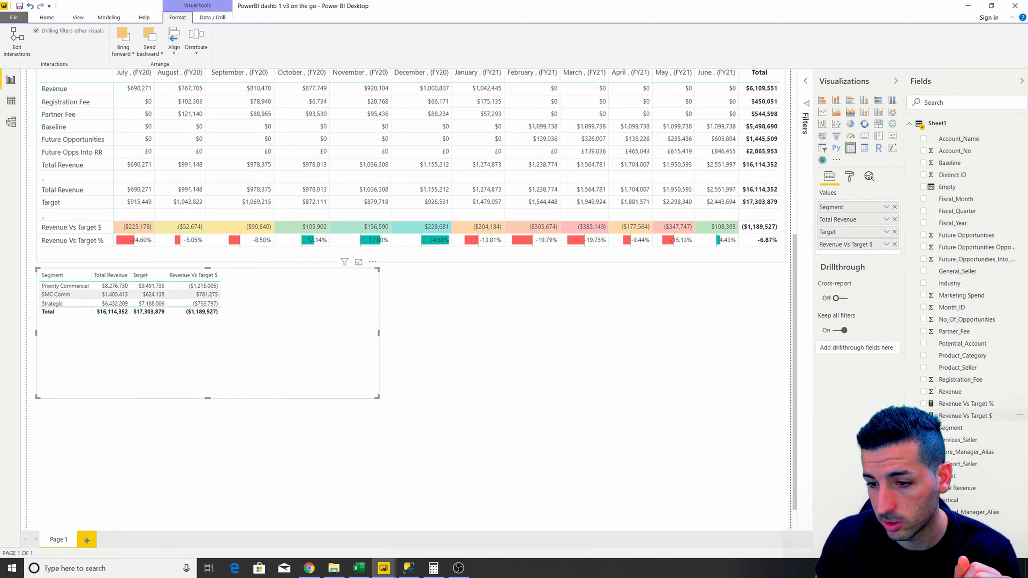
pyautogui.click(923, 403)
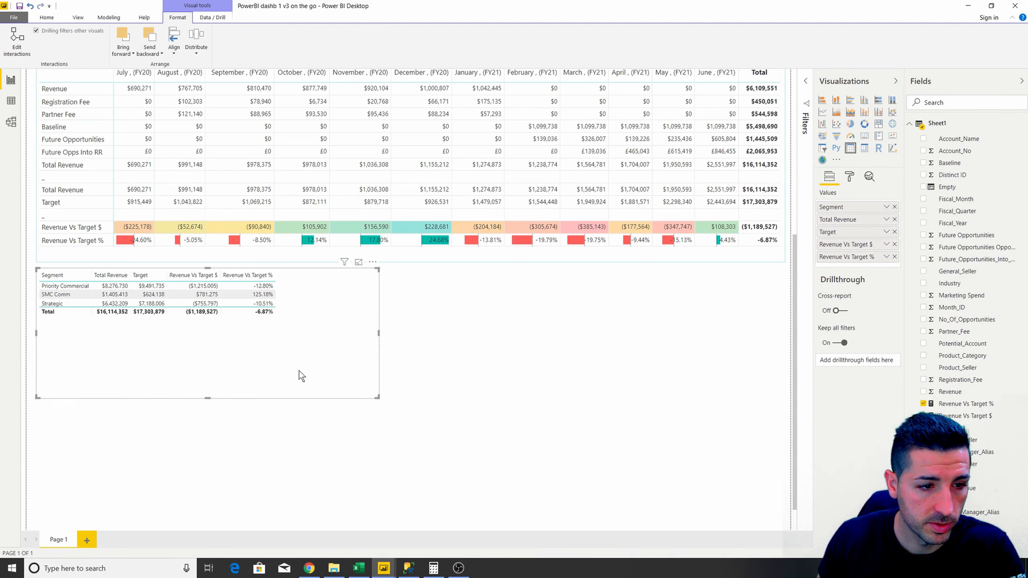
# - Clear the Banking selection from the Industry slicer and return to the new segment table
pyautogui.scroll(5, 438, 381)
pyautogui.scroll(1, 480, 473)
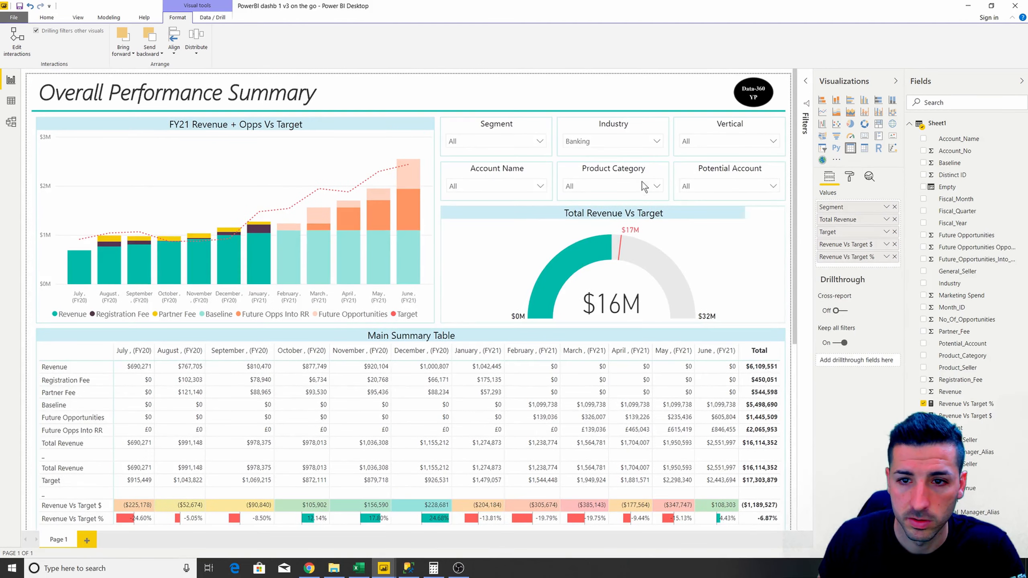
pyautogui.click(628, 141)
pyautogui.click(570, 154)
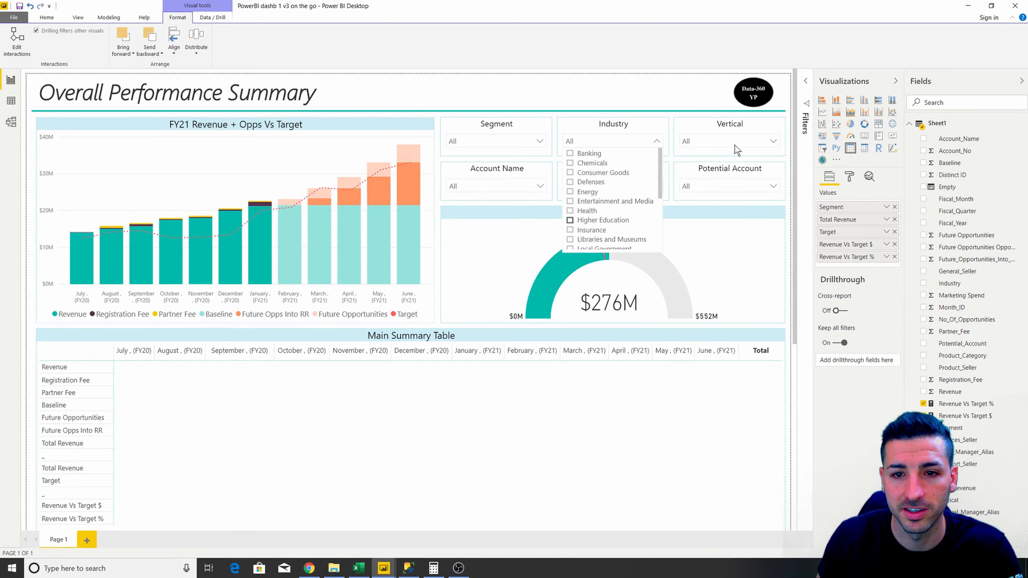
pyautogui.scroll(-6, 596, 370)
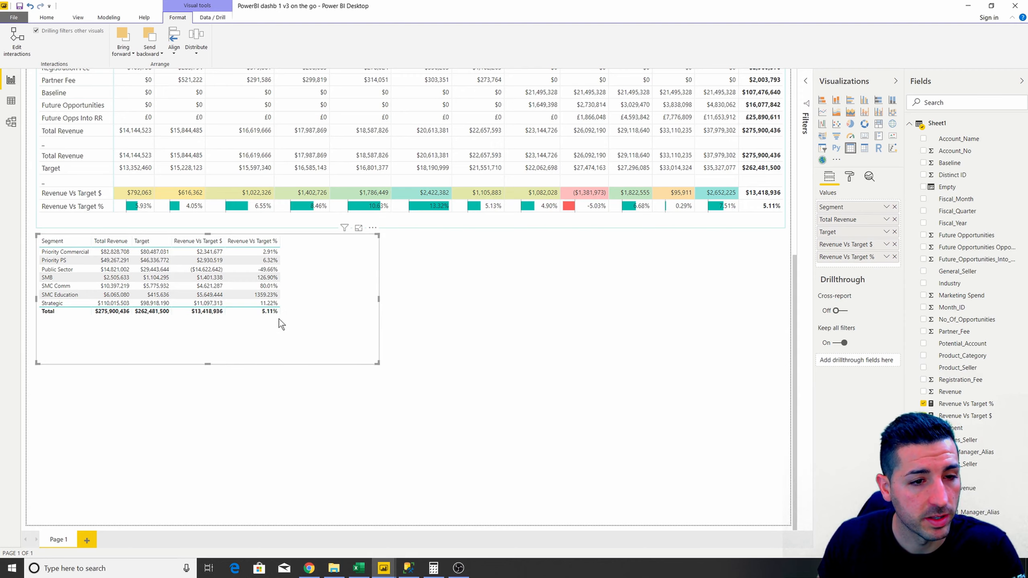
# - Apply the Minimal style to the segment table
pyautogui.scroll(2, 279, 319)
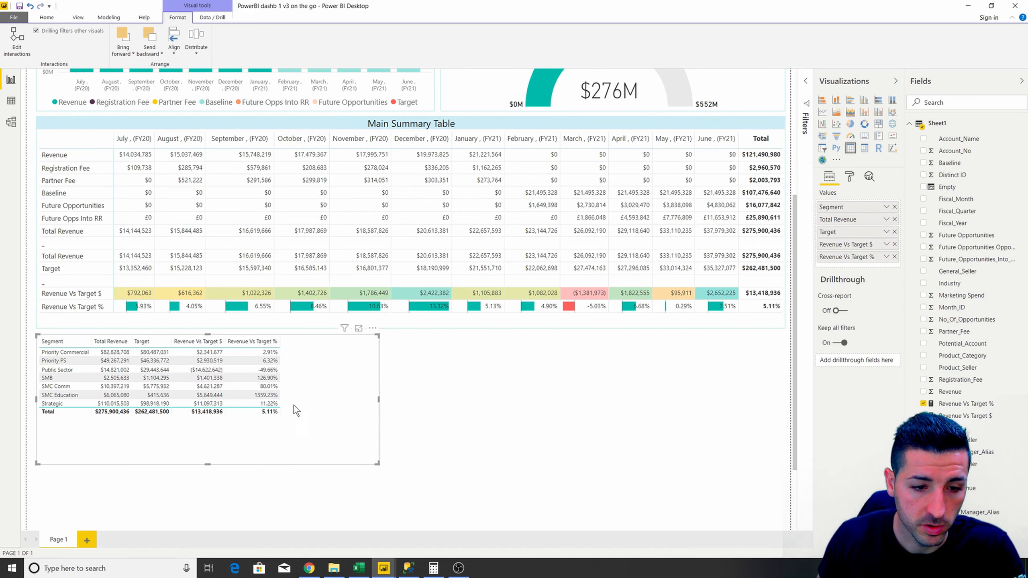
pyautogui.click(849, 181)
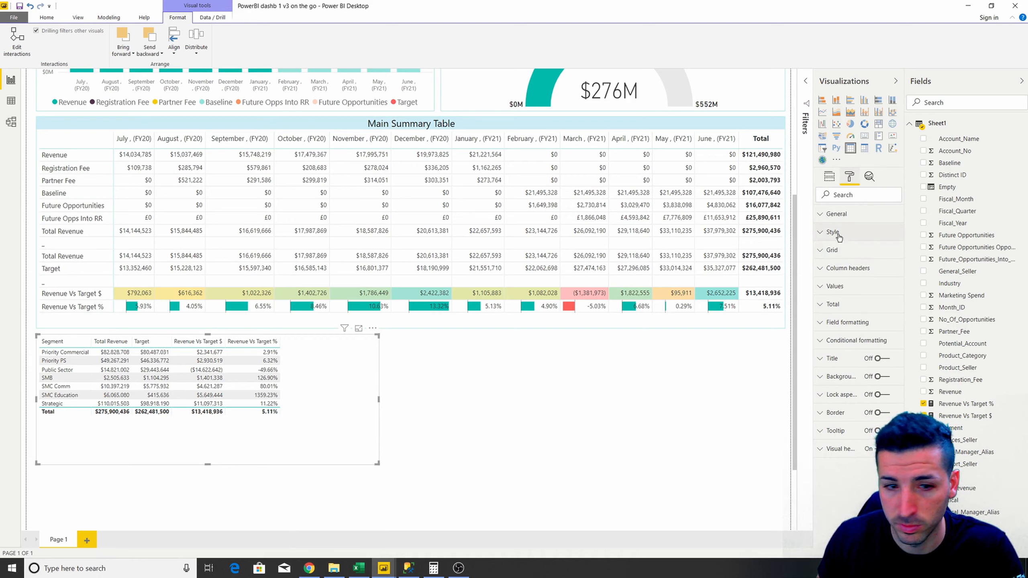
pyautogui.click(835, 232)
pyautogui.click(858, 261)
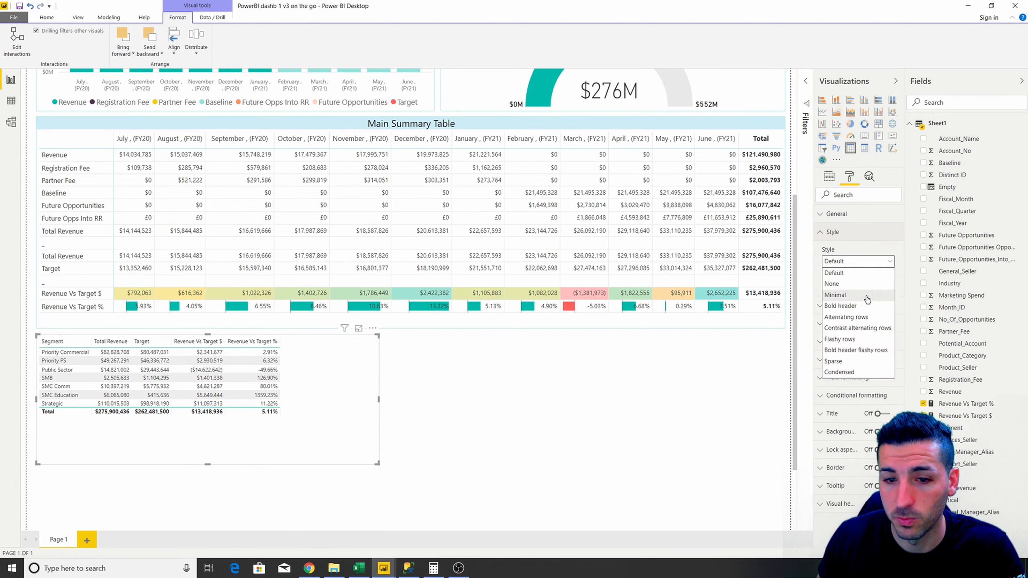
pyautogui.click(850, 298)
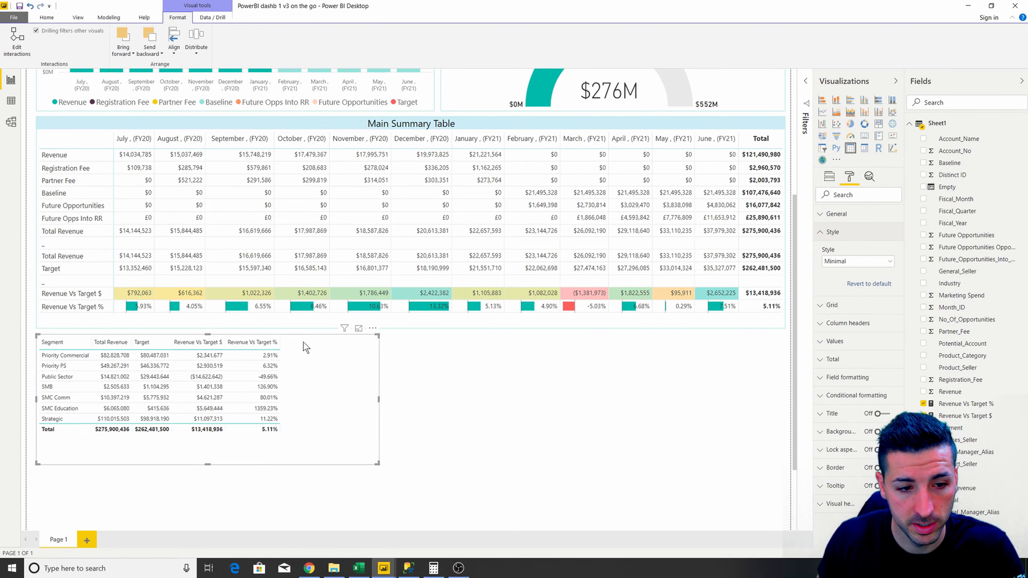
# - Set the segment table's column headers to 11 pt text with Center alignment
pyautogui.click(861, 331)
pyautogui.scroll(-4, 850, 356)
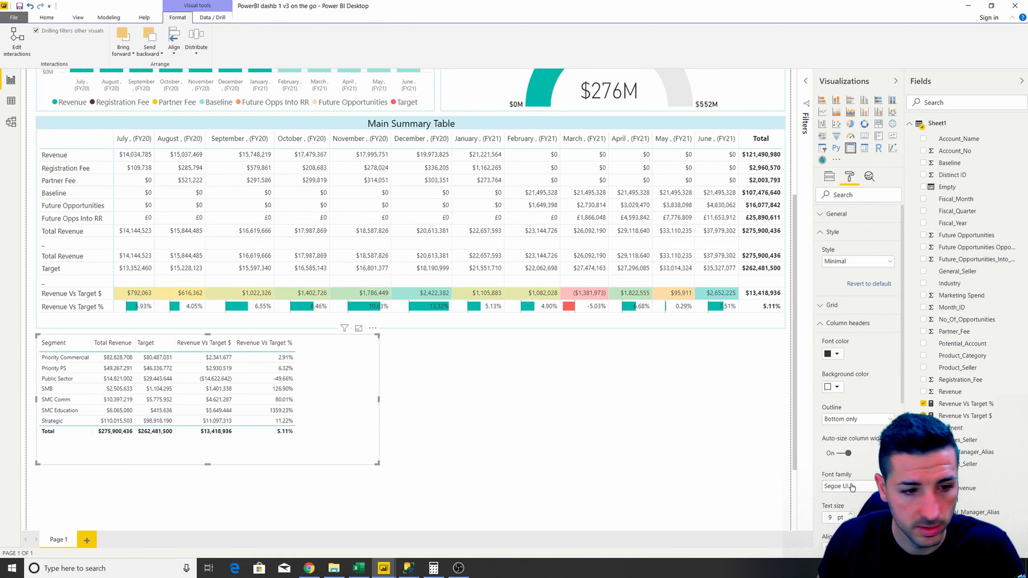
pyautogui.scroll(-1, 843, 475)
pyautogui.click(850, 465)
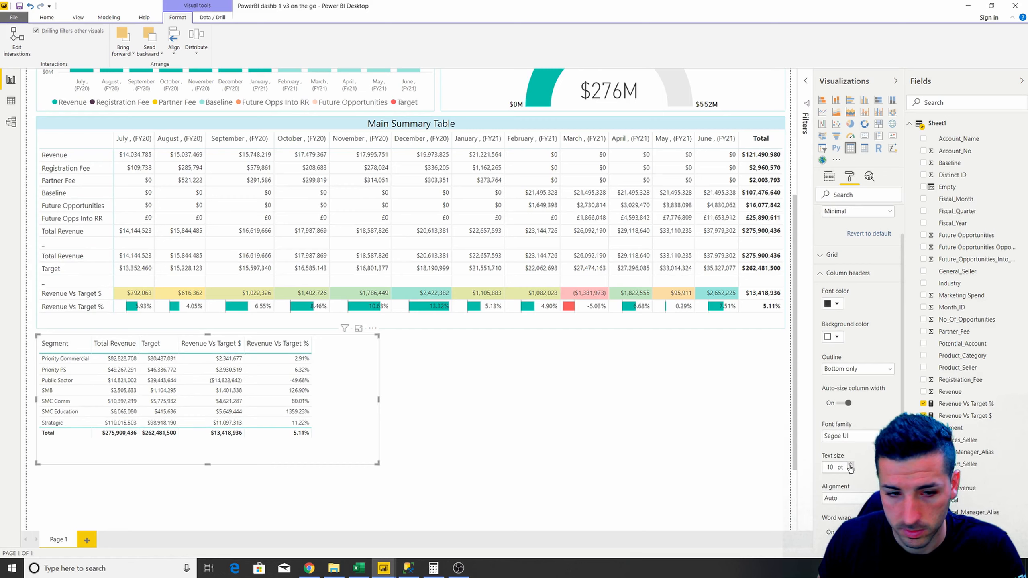
pyautogui.click(850, 466)
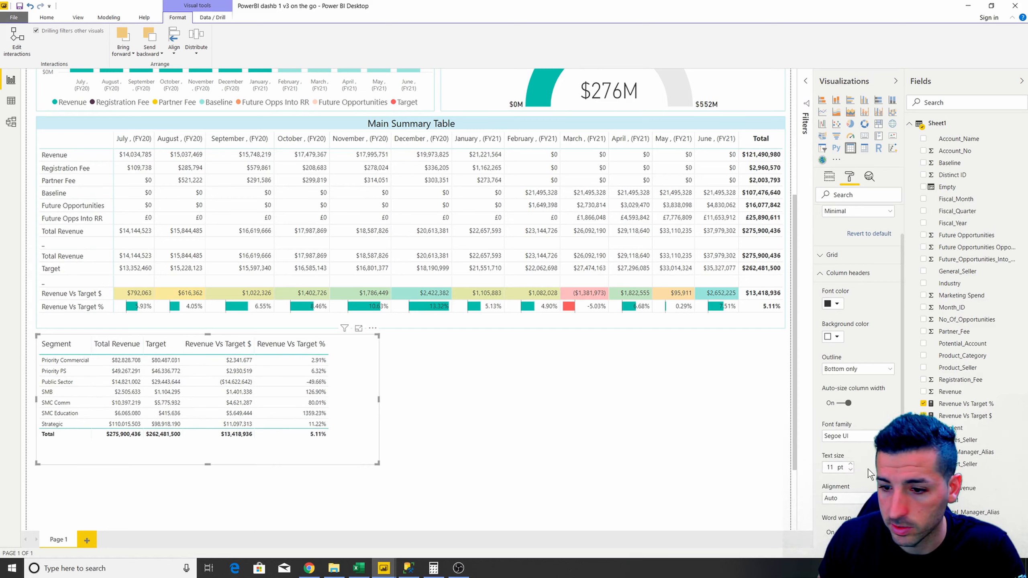
pyautogui.scroll(-1, 868, 470)
pyautogui.scroll(-2, 871, 421)
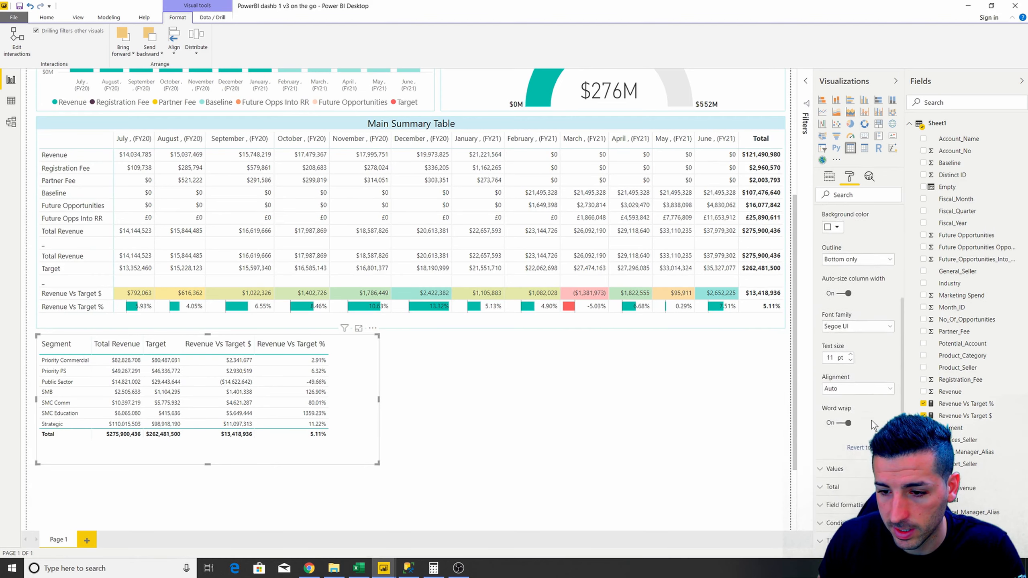
pyautogui.click(847, 348)
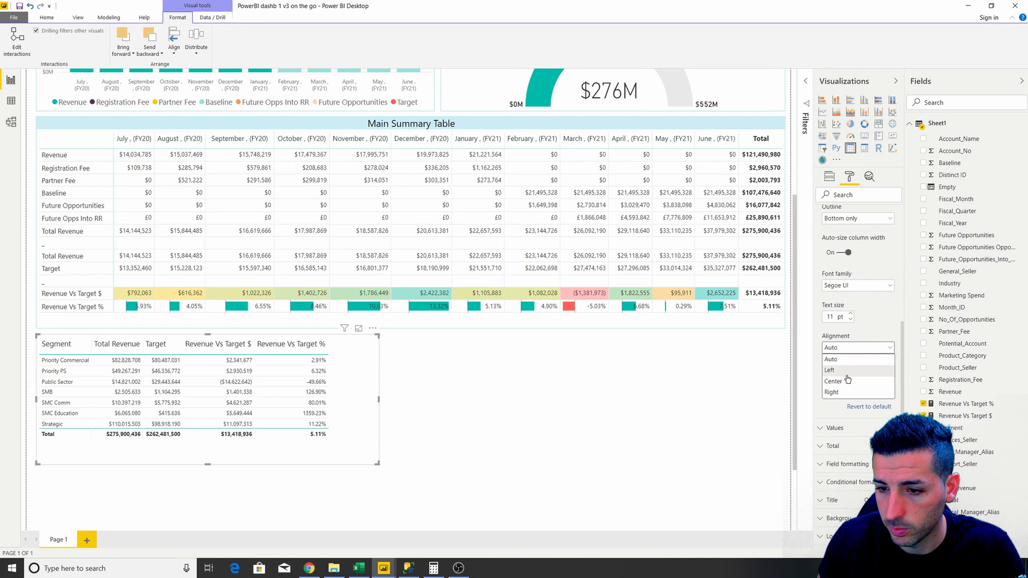
pyautogui.click(840, 381)
# - Set the text size of the segment table's values to 10 pt
pyautogui.click(844, 428)
pyautogui.scroll(-5, 845, 429)
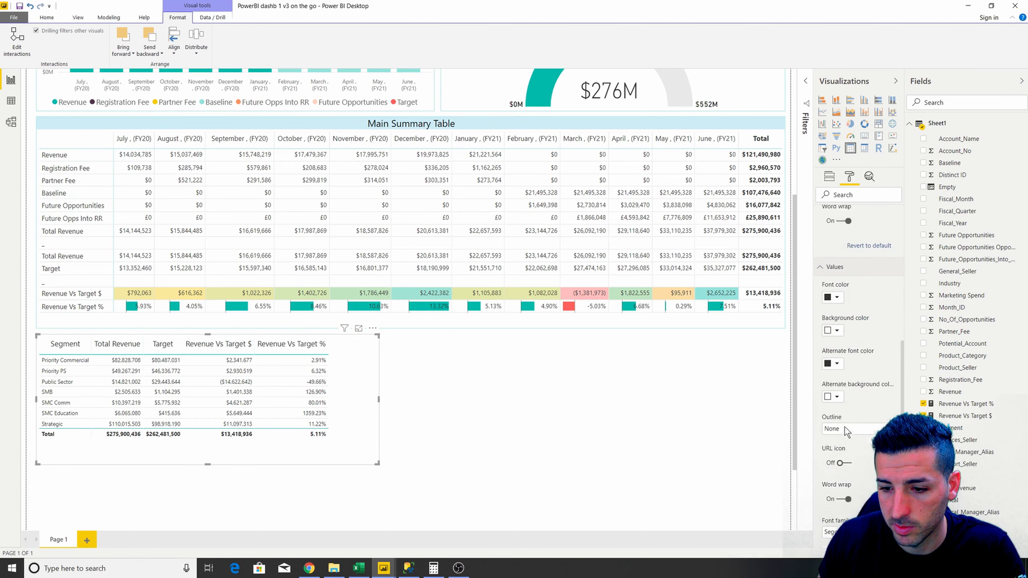
pyautogui.click(851, 472)
pyautogui.click(851, 472)
pyautogui.click(851, 473)
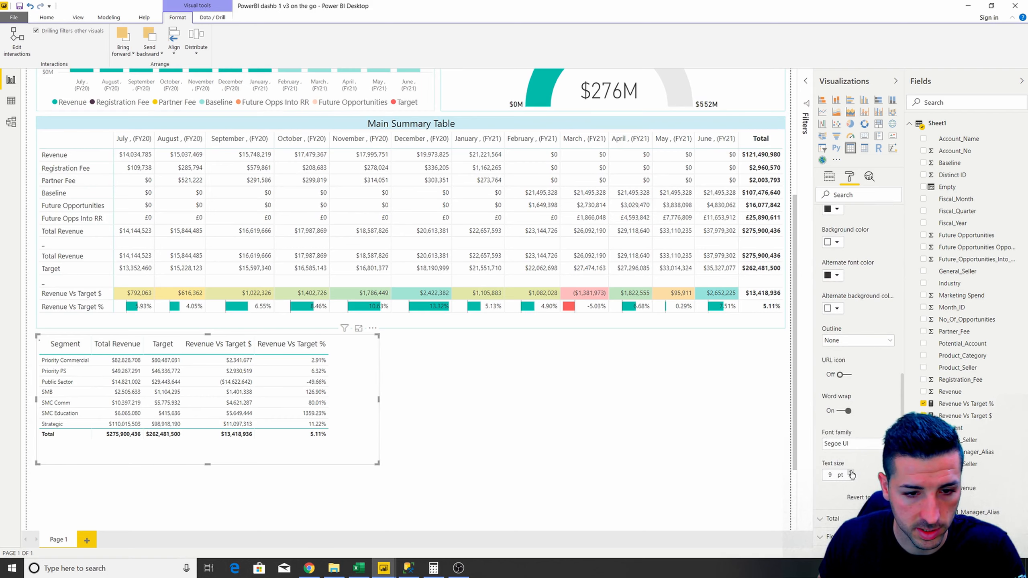
pyautogui.scroll(4, 852, 475)
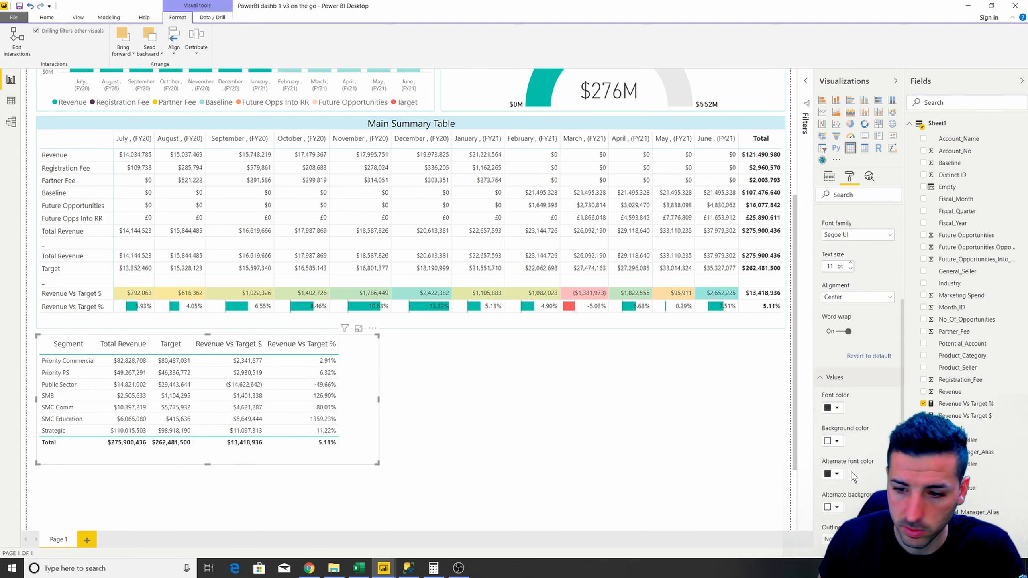
pyautogui.scroll(-2, 850, 466)
pyautogui.scroll(2, 845, 345)
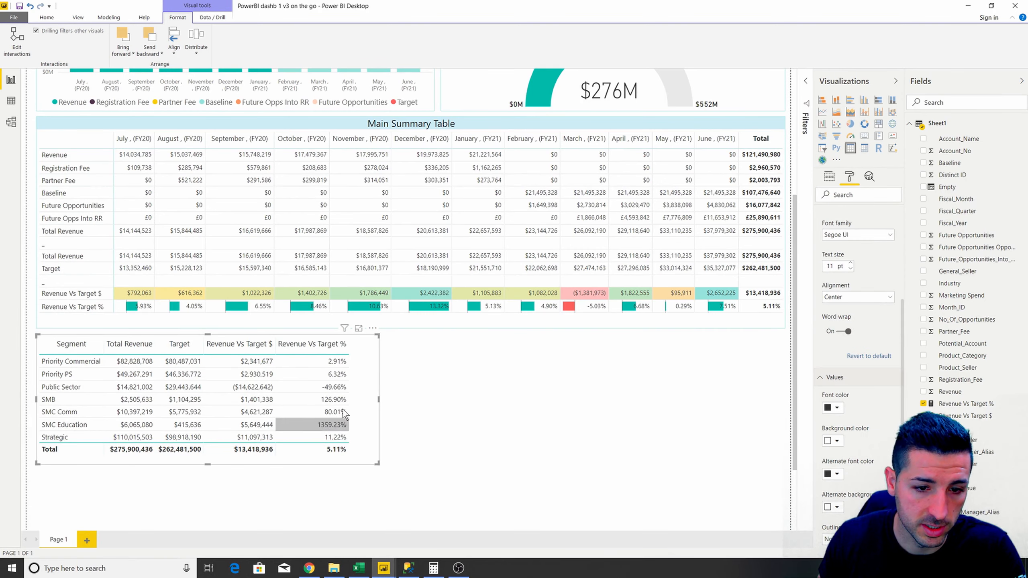
# - Widen the Total Revenue and Target columns so the segment table fills the visual's width
pyautogui.scroll(-2, 401, 417)
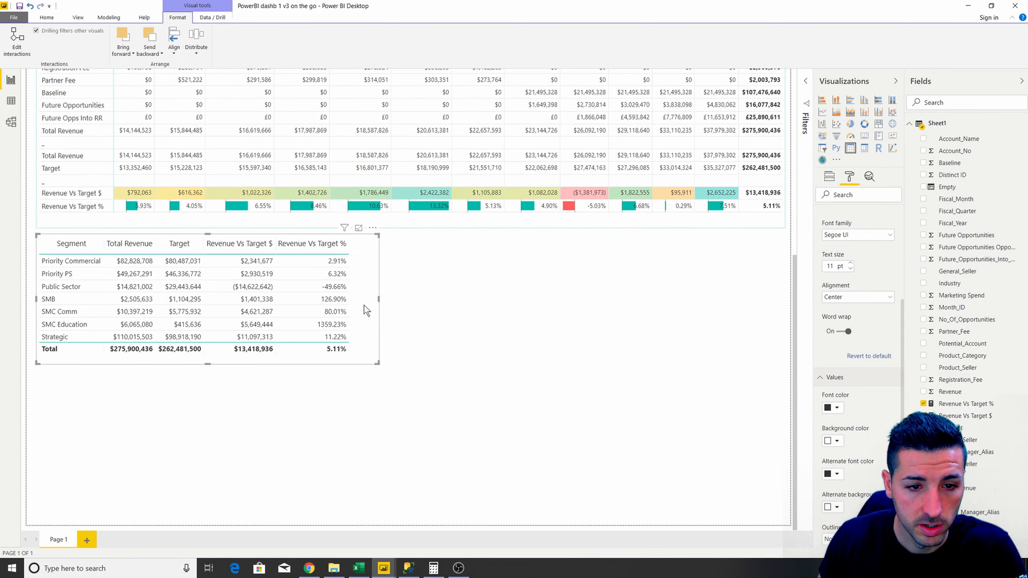
pyautogui.moveTo(156, 246); pyautogui.dragTo(169, 246)
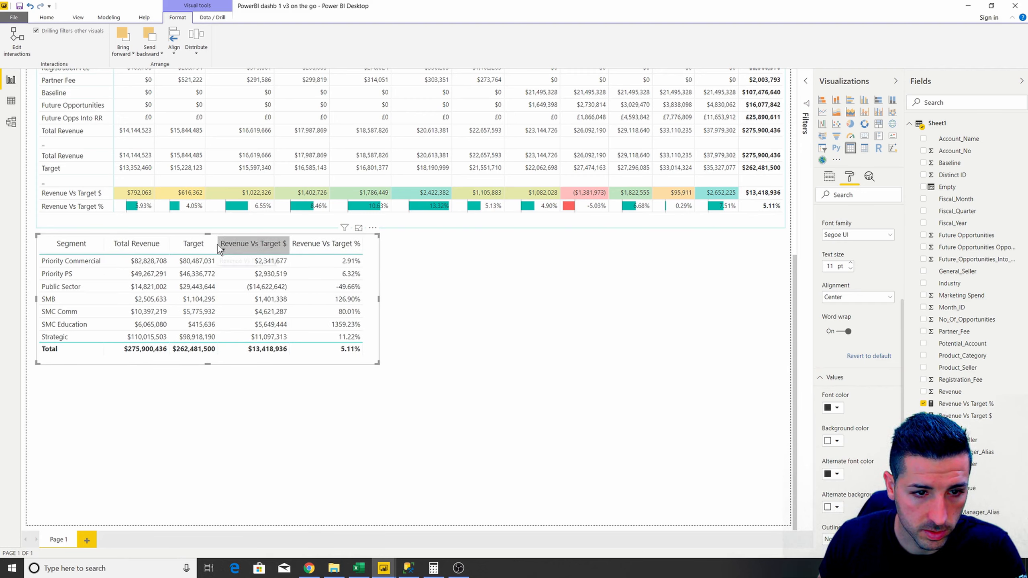
pyautogui.moveTo(218, 246); pyautogui.dragTo(229, 247)
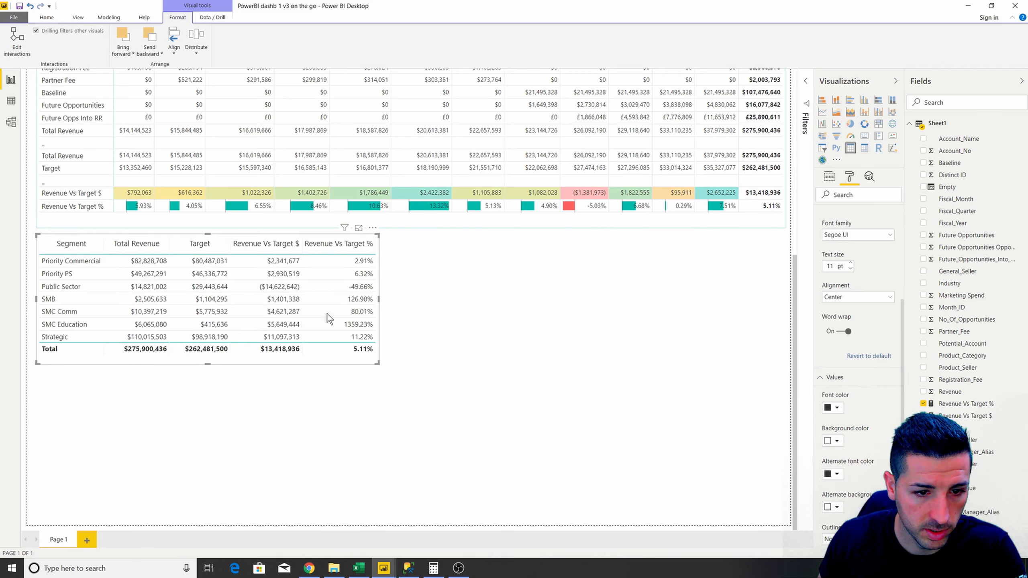
# - Turn on the segment table's title and set its text to "Segment Summary"
pyautogui.scroll(-1, 862, 411)
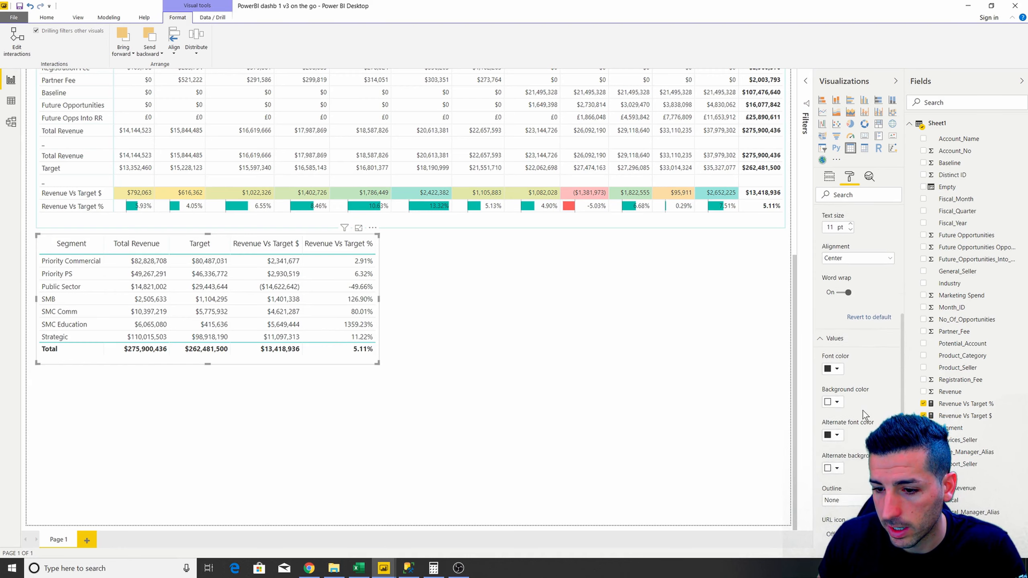
pyautogui.scroll(-6, 862, 411)
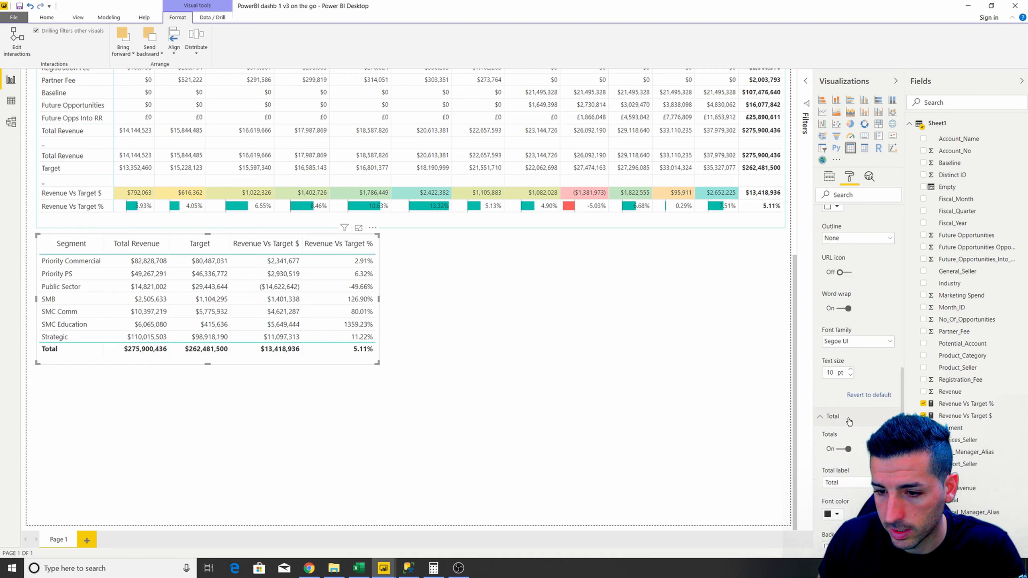
pyautogui.click(849, 419)
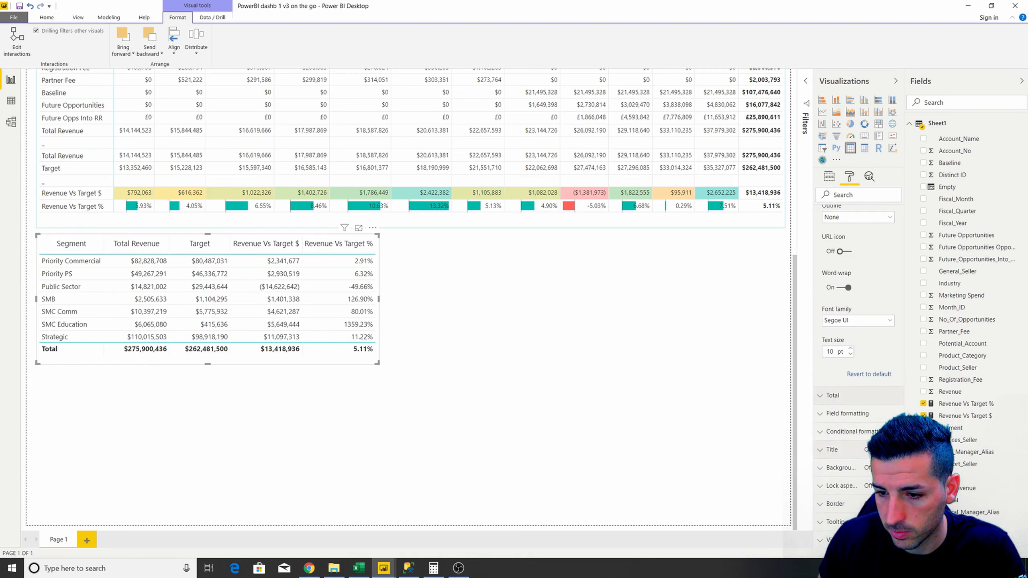
pyautogui.click(833, 450)
pyautogui.click(842, 478)
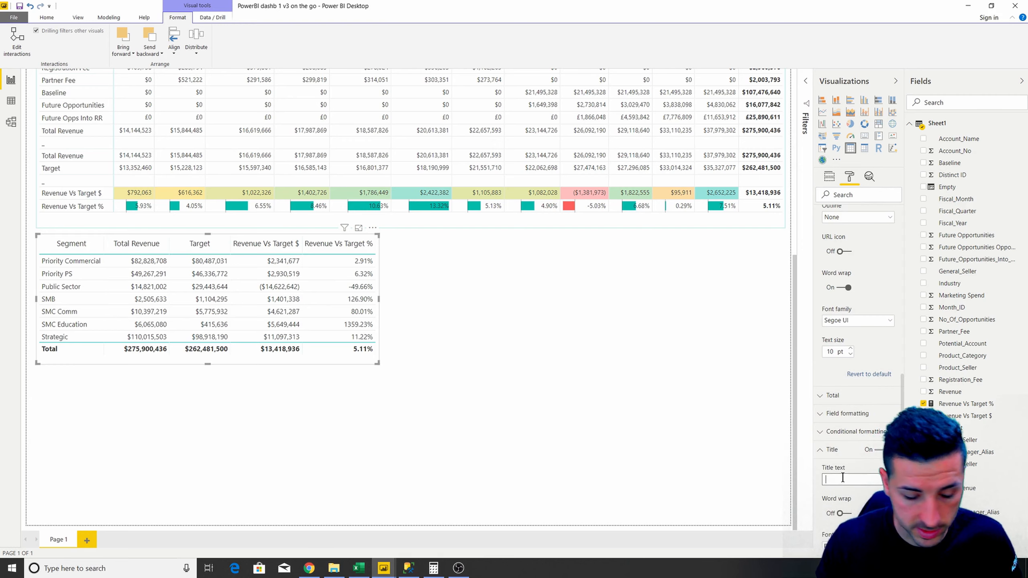
pyautogui.write('Segment Summary')
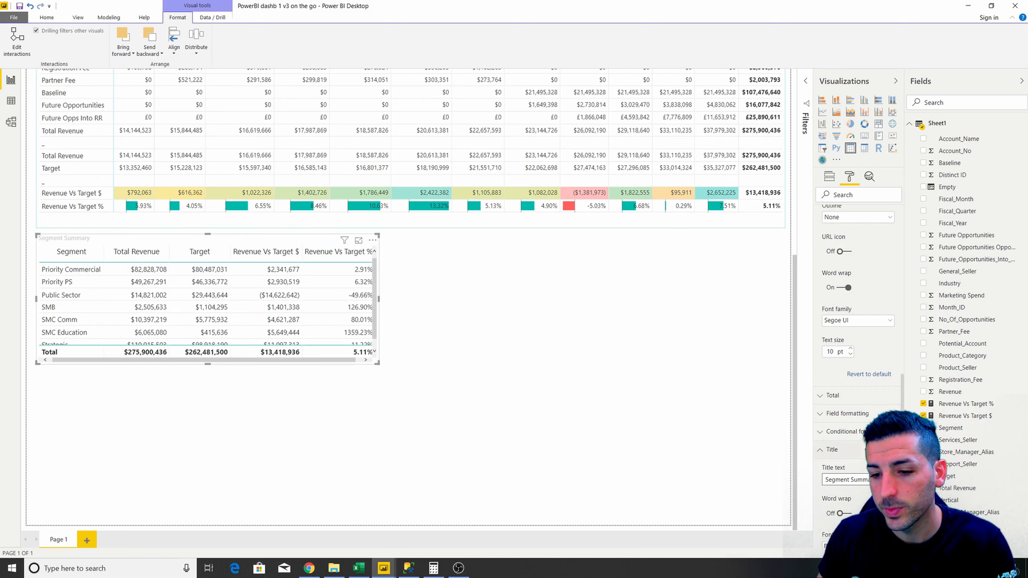
# - Format the Segment Summary title with black font, a light blue background and centred alignment
pyautogui.scroll(-5, 840, 355)
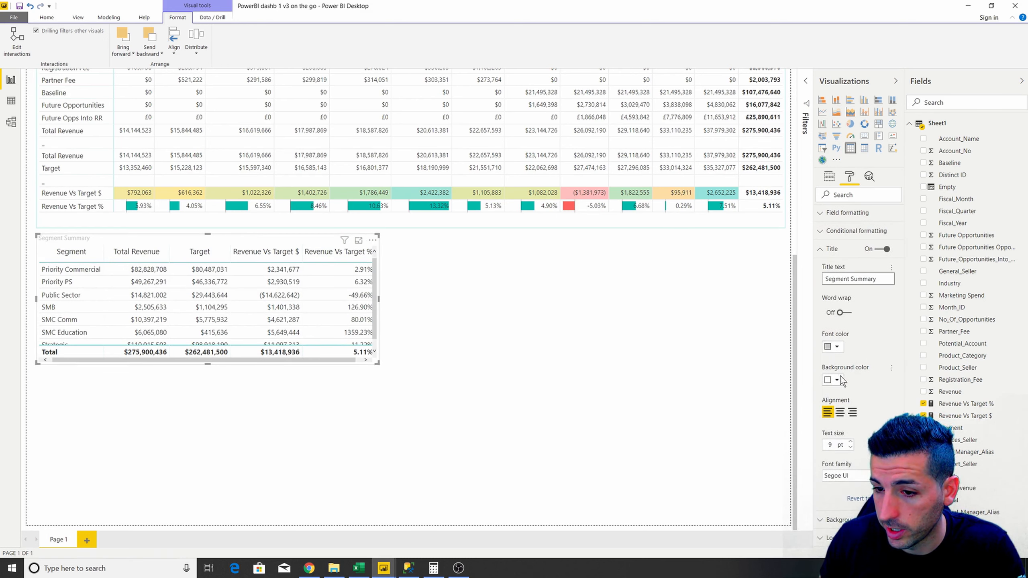
pyautogui.click(836, 346)
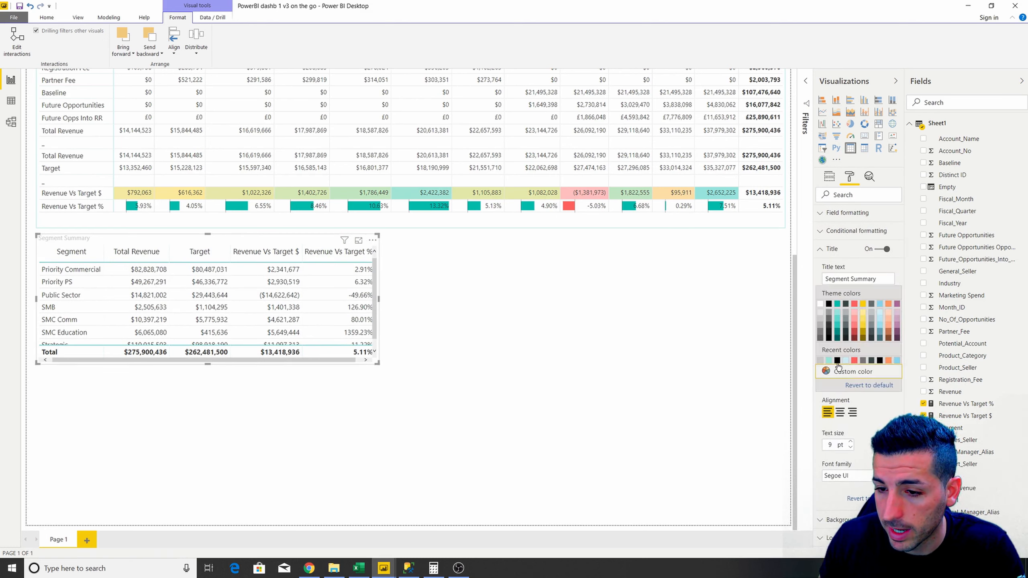
pyautogui.click(837, 360)
pyautogui.click(837, 381)
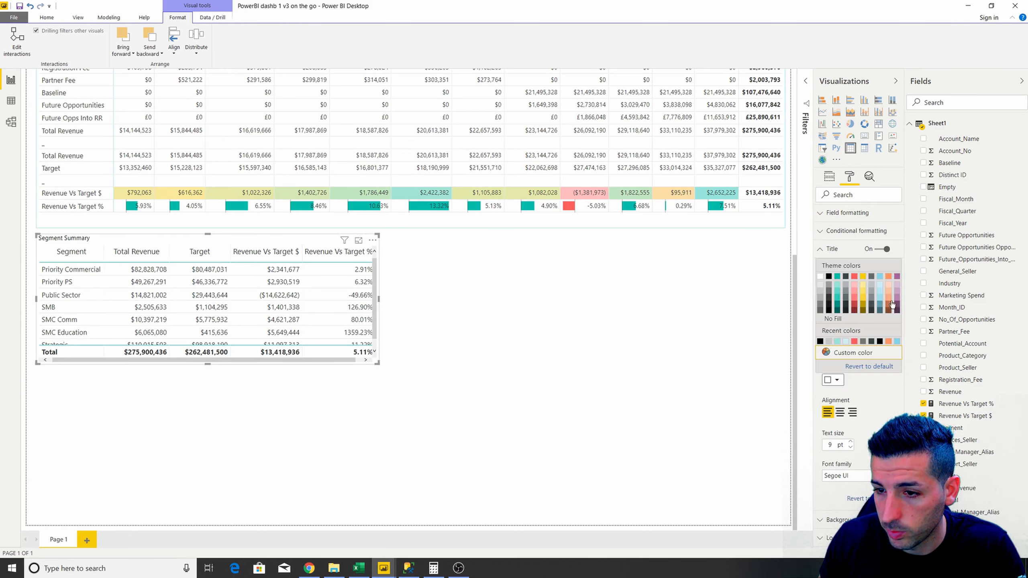
pyautogui.click(845, 342)
pyautogui.click(840, 413)
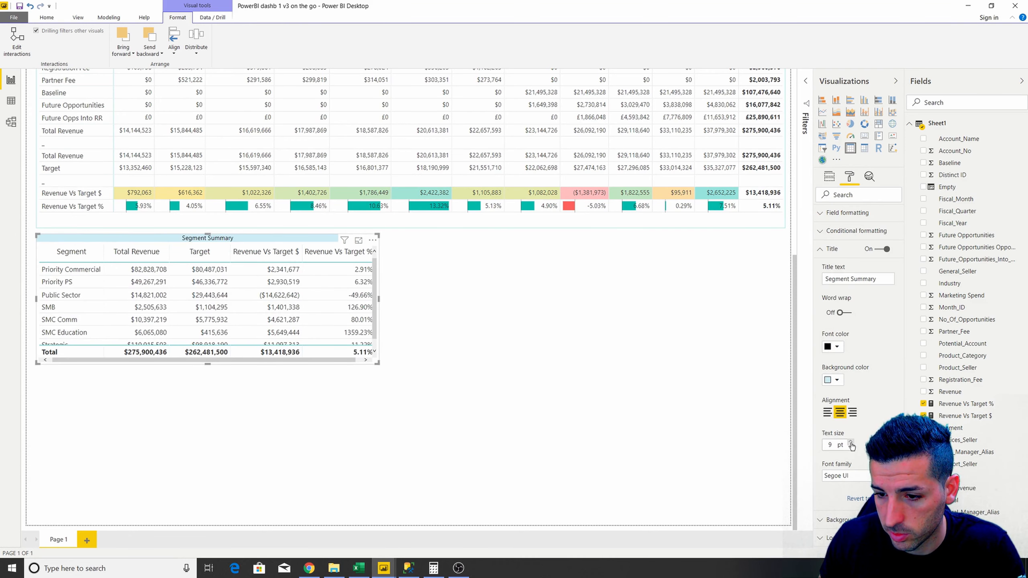
# - Set the Segment Summary title's text size to 14 pt and extend the table downward slightly to fit all its rows
pyautogui.click(851, 443)
pyautogui.click(851, 442)
pyautogui.click(851, 443)
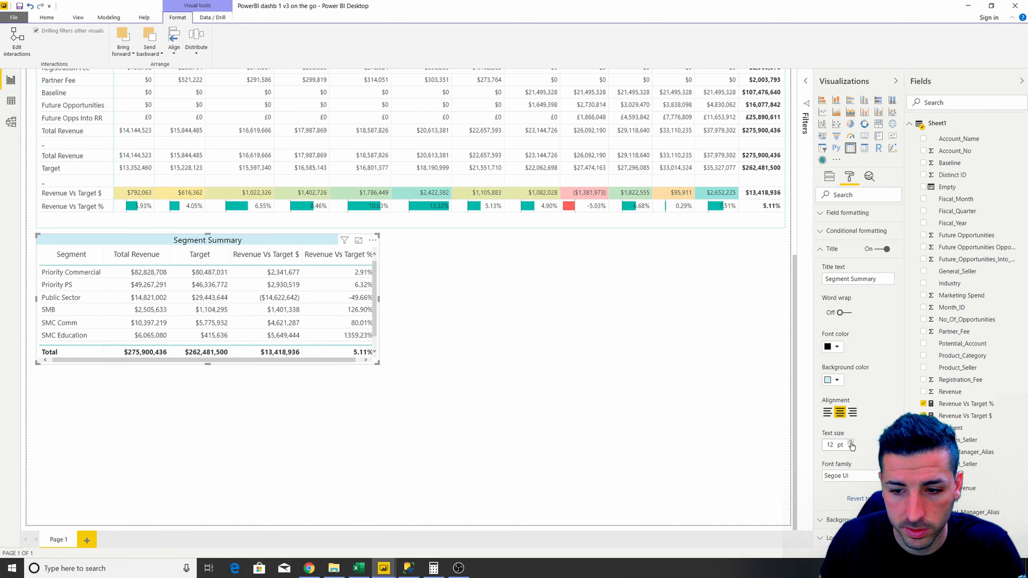
pyautogui.click(851, 442)
pyautogui.click(851, 442)
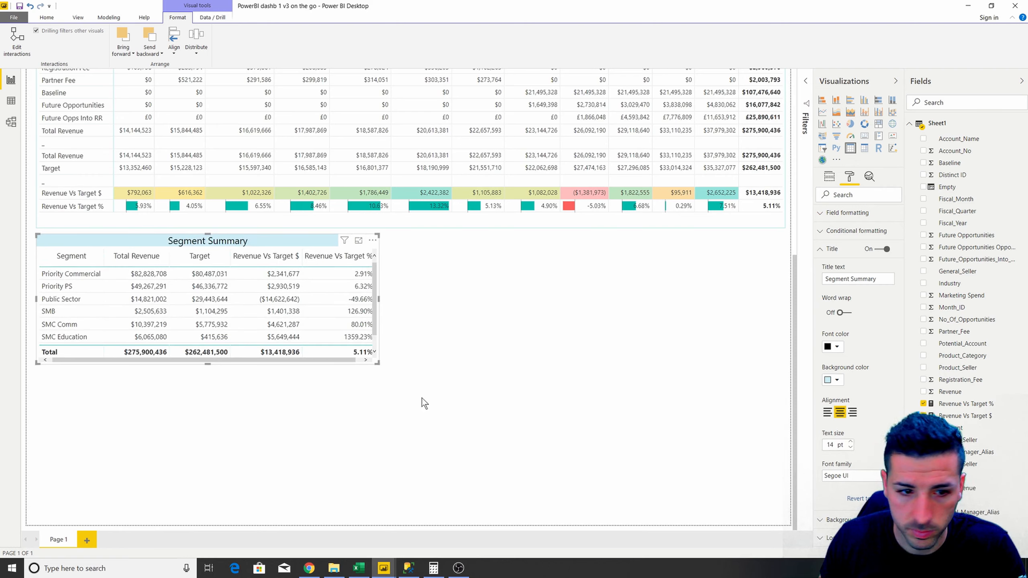
pyautogui.moveTo(208, 363); pyautogui.dragTo(207, 378)
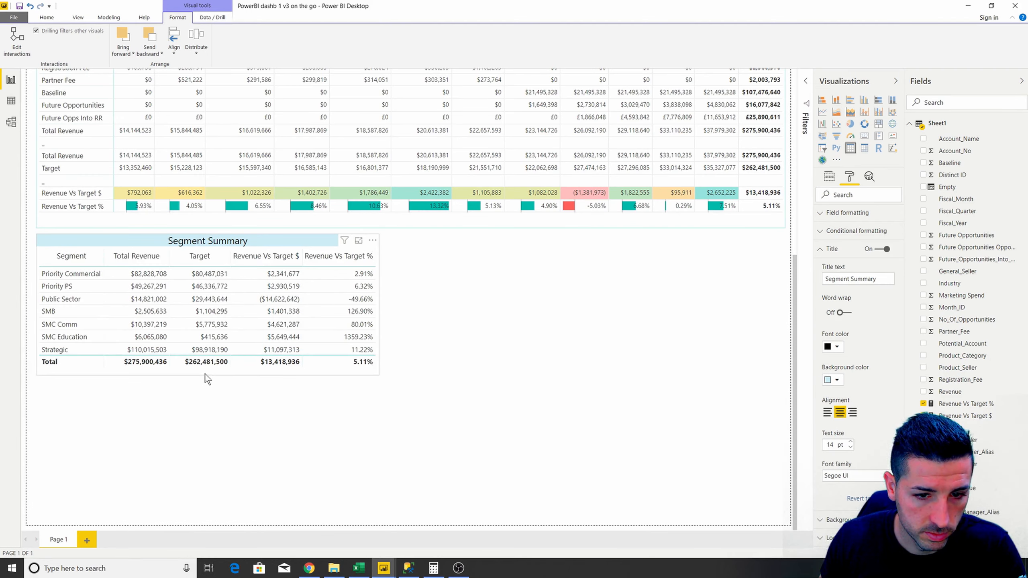
pyautogui.click(534, 353)
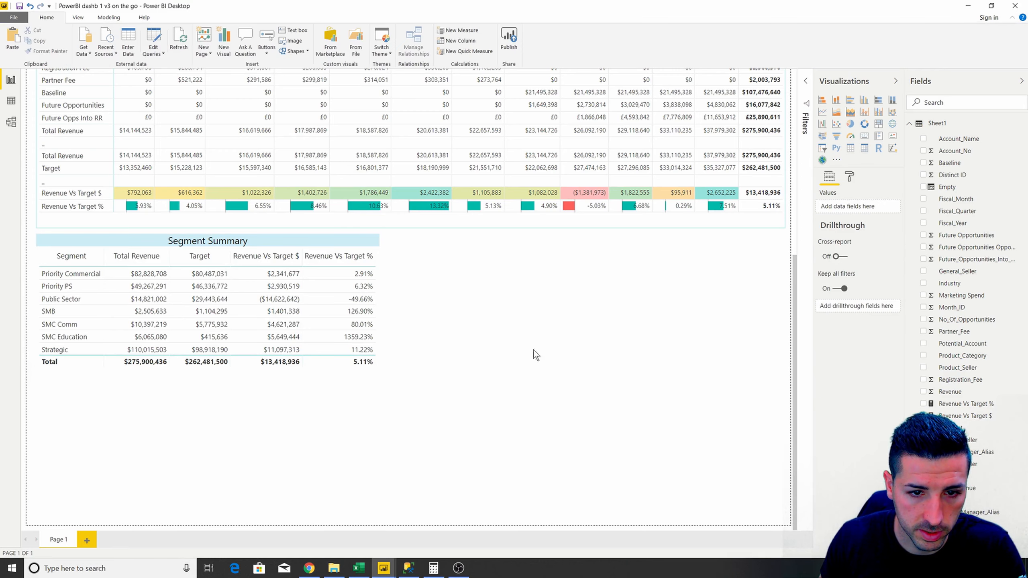
# - Turn on the Segment Summary table's border in light teal and deselect the visual
pyautogui.click(298, 243)
pyautogui.click(849, 176)
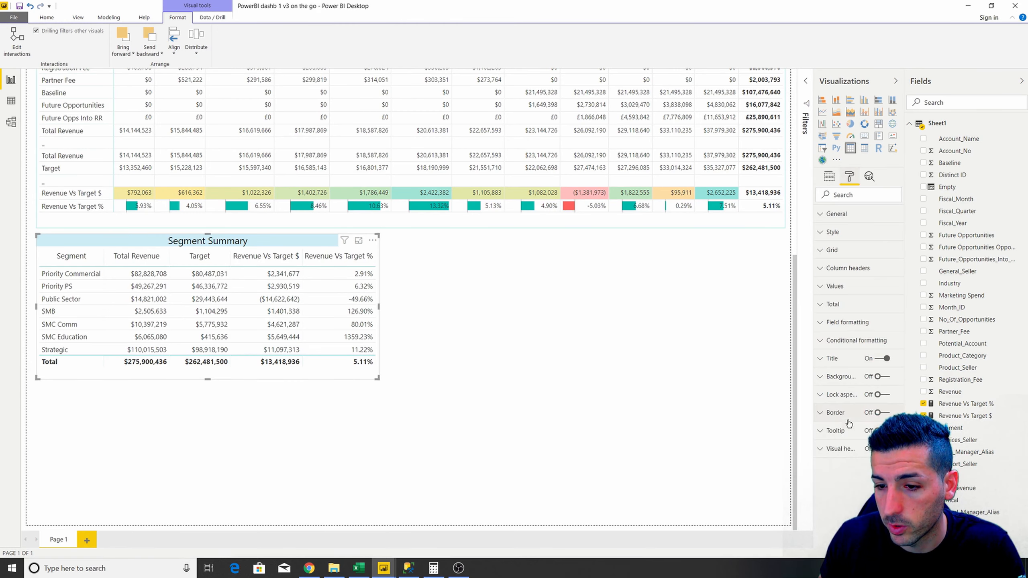
pyautogui.click(882, 412)
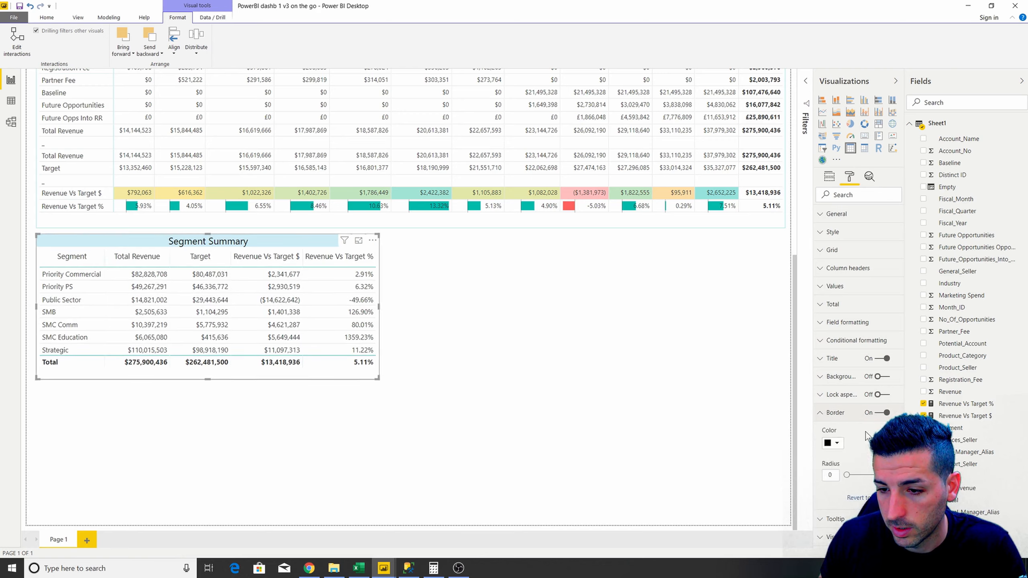
pyautogui.click(763, 444)
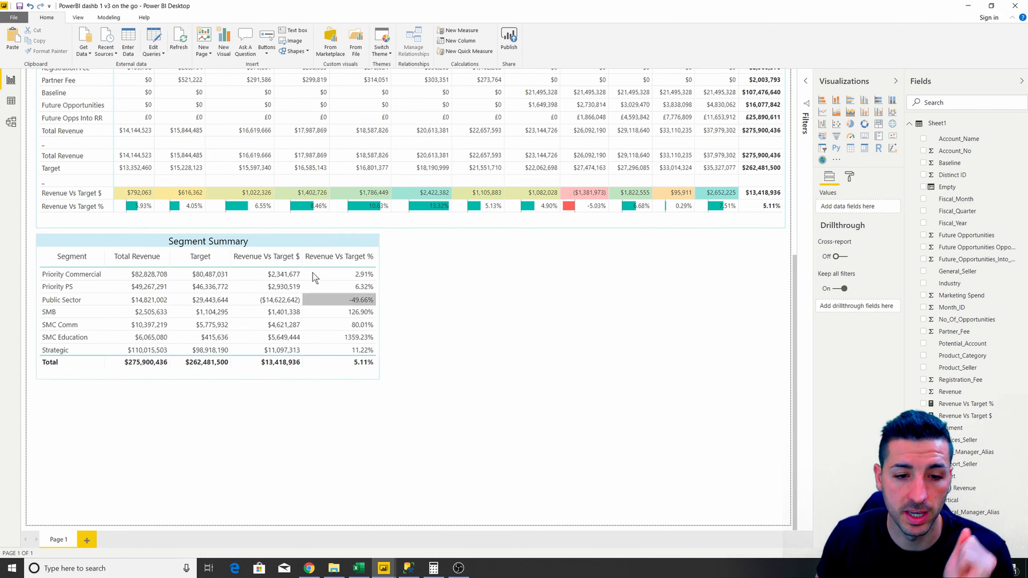
# - Apply conditional font colour instead of background colour to the Revenue Vs Target $ column of the Segment Summary table
pyautogui.click(275, 241)
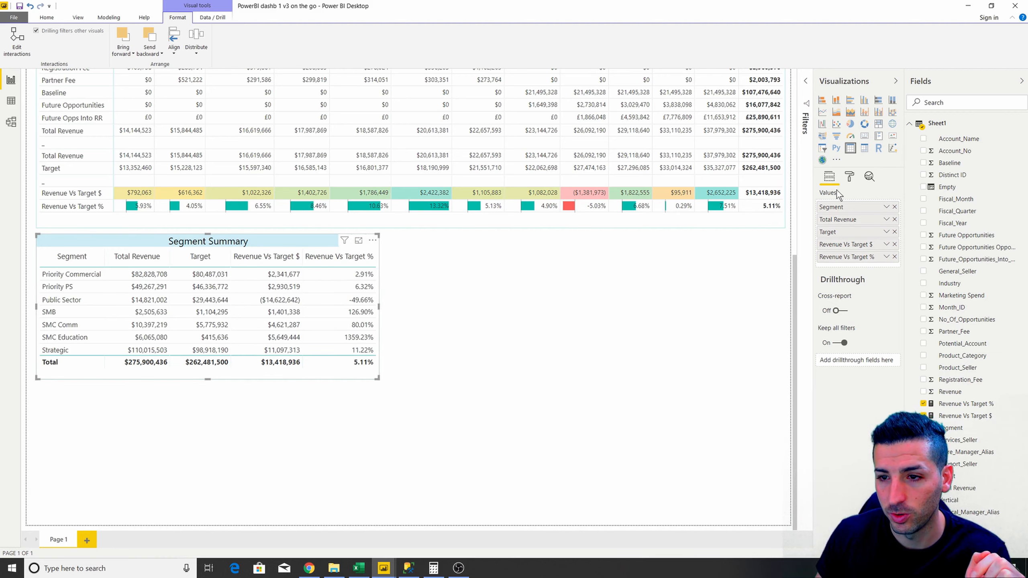
pyautogui.click(850, 177)
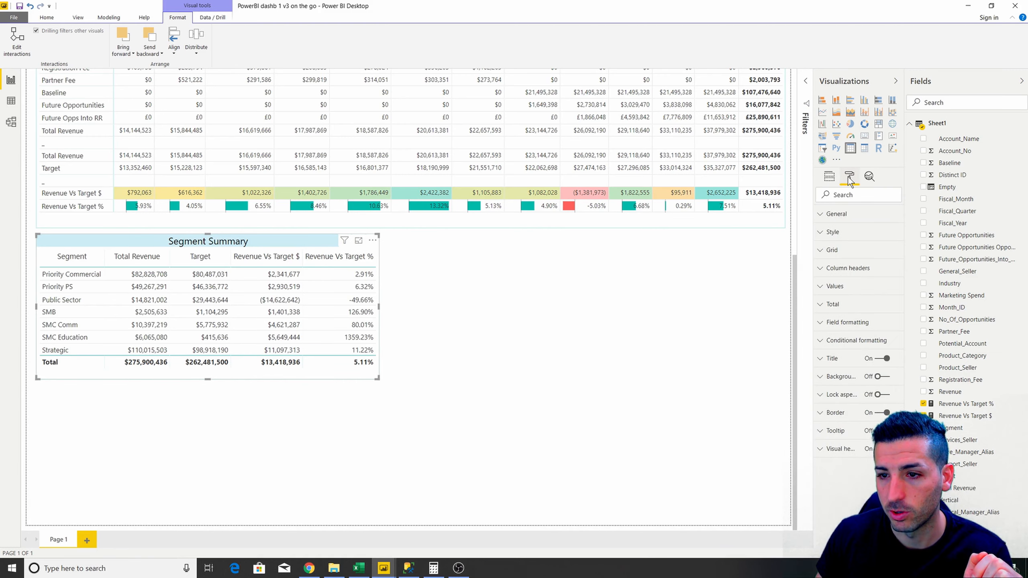
pyautogui.click(847, 340)
pyautogui.scroll(-1, 858, 336)
pyautogui.click(866, 337)
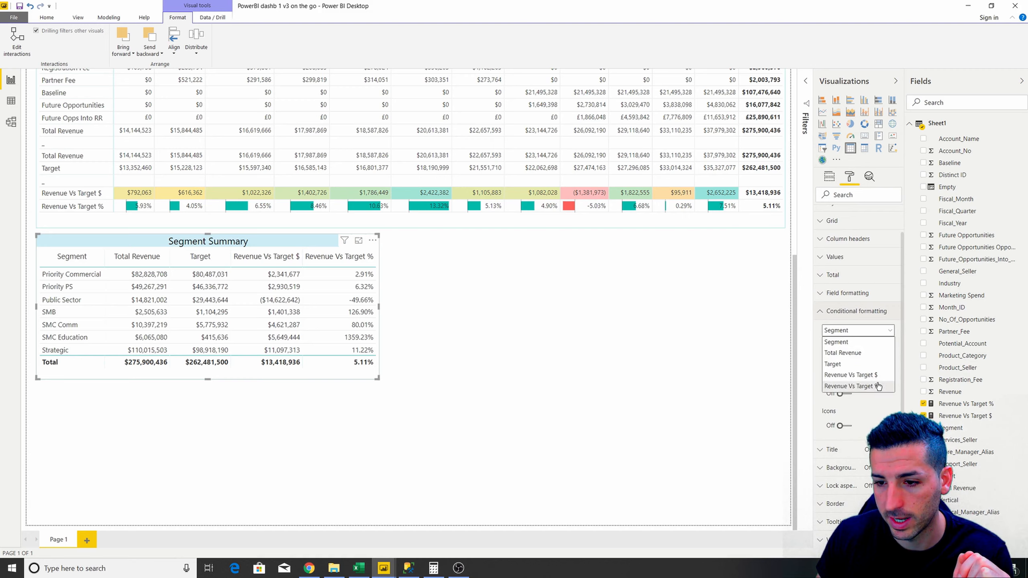
pyautogui.click(880, 374)
pyautogui.scroll(-1, 866, 344)
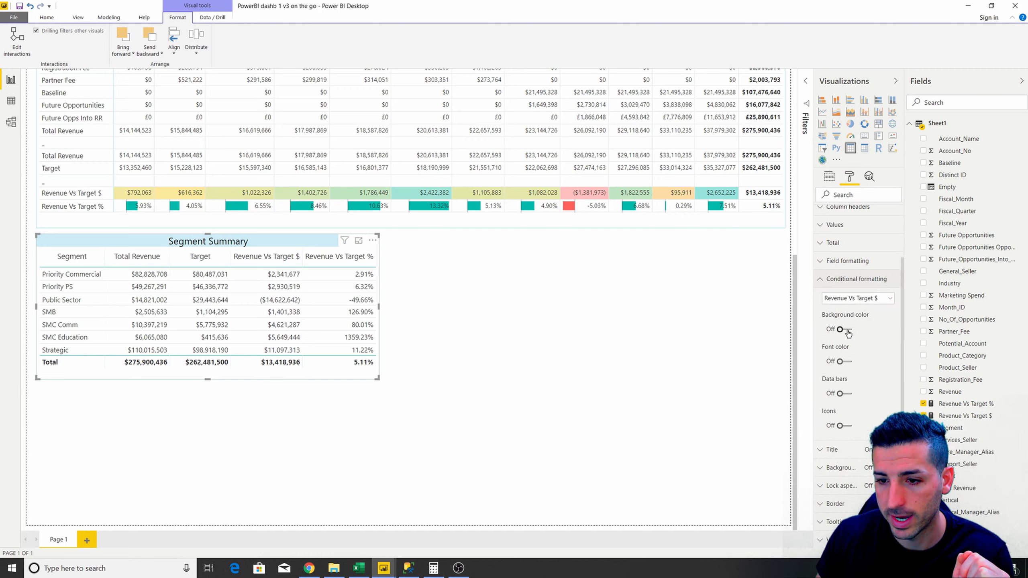
pyautogui.click(846, 330)
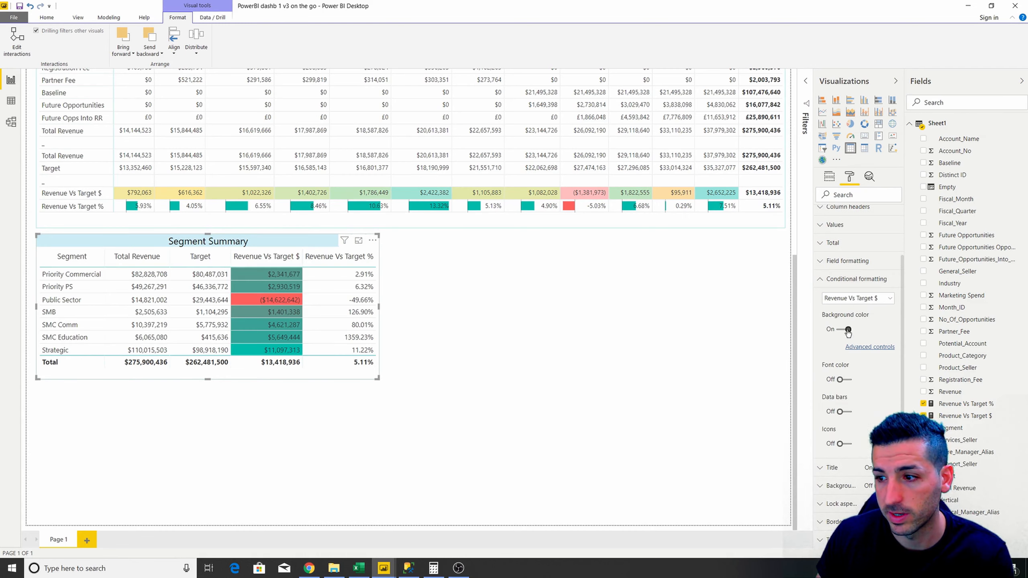
pyautogui.click(847, 329)
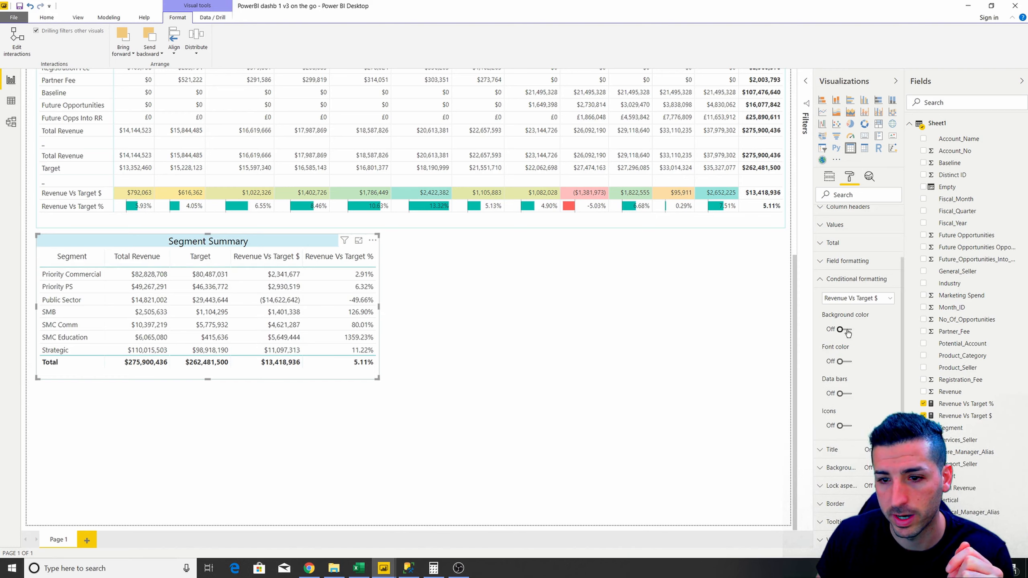
pyautogui.click(845, 362)
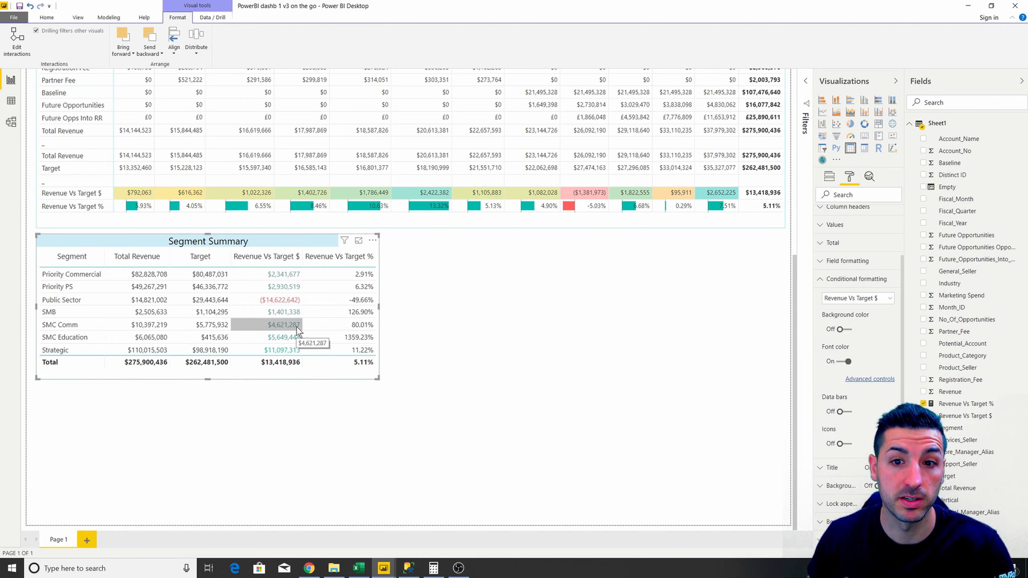
# - Cross-filter the page by the Public Sector segment to examine its effect on the other visuals, and clear the selection
pyautogui.scroll(2, 448, 280)
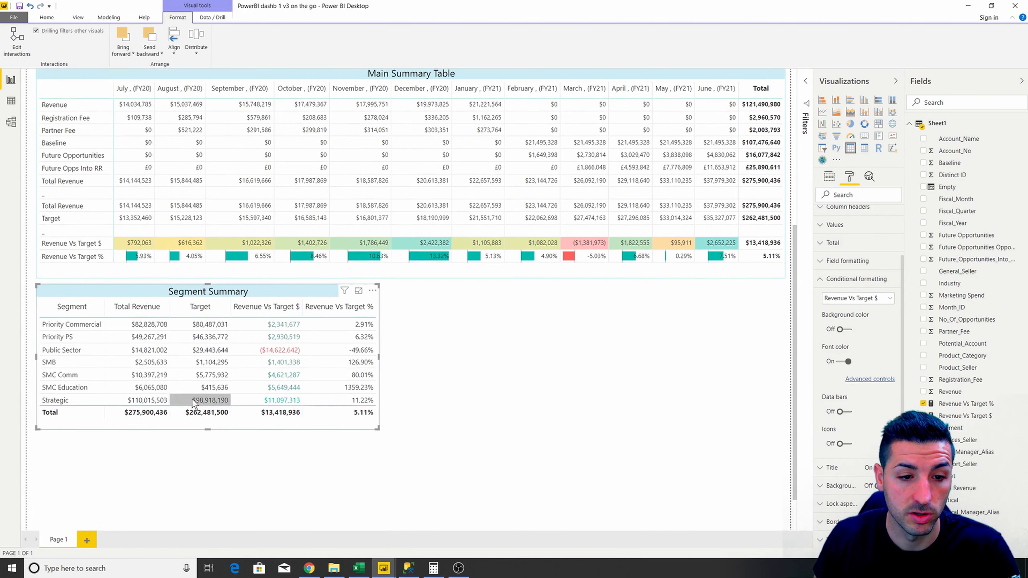
pyautogui.click(87, 353)
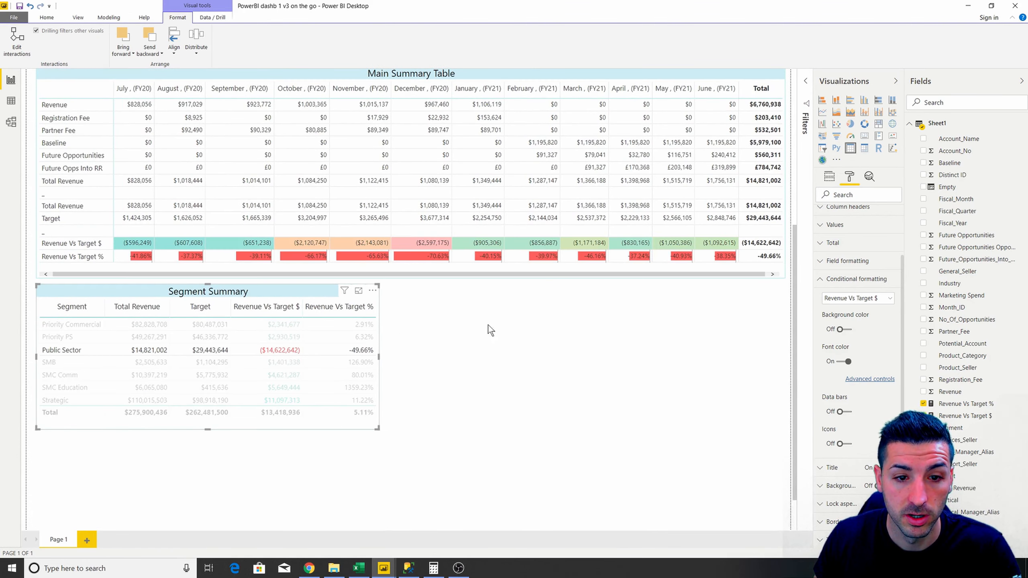
pyautogui.scroll(2, 559, 347)
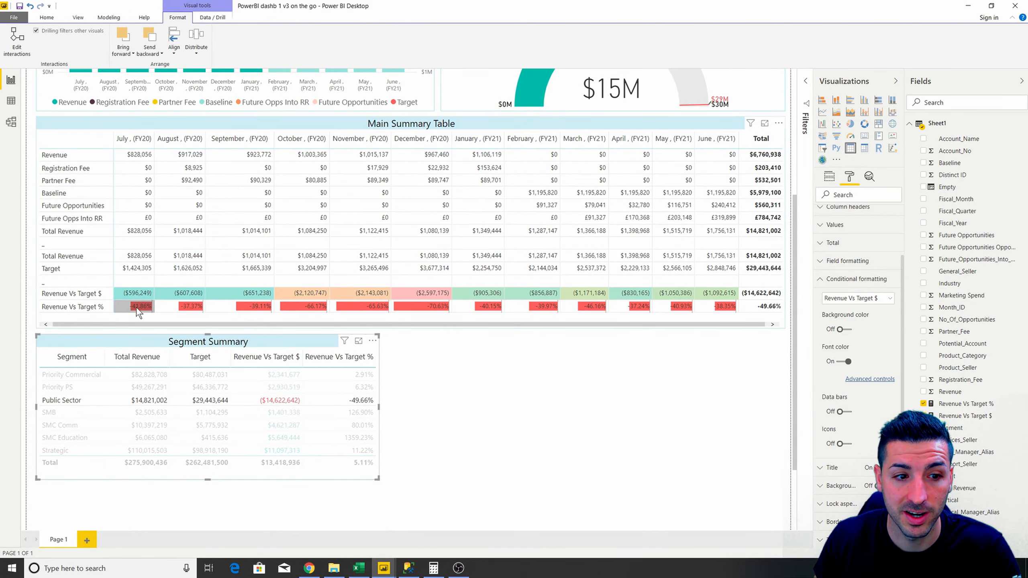
pyautogui.click(51, 398)
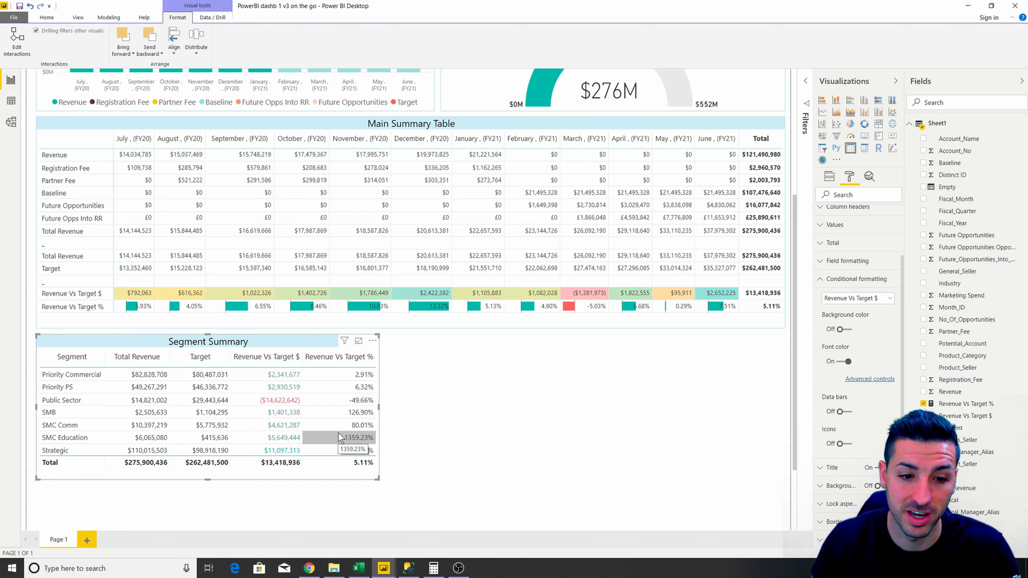
# - Turn on conditional data bars for the Revenue Vs Target % column of the Segment Summary table
pyautogui.scroll(-1, 408, 414)
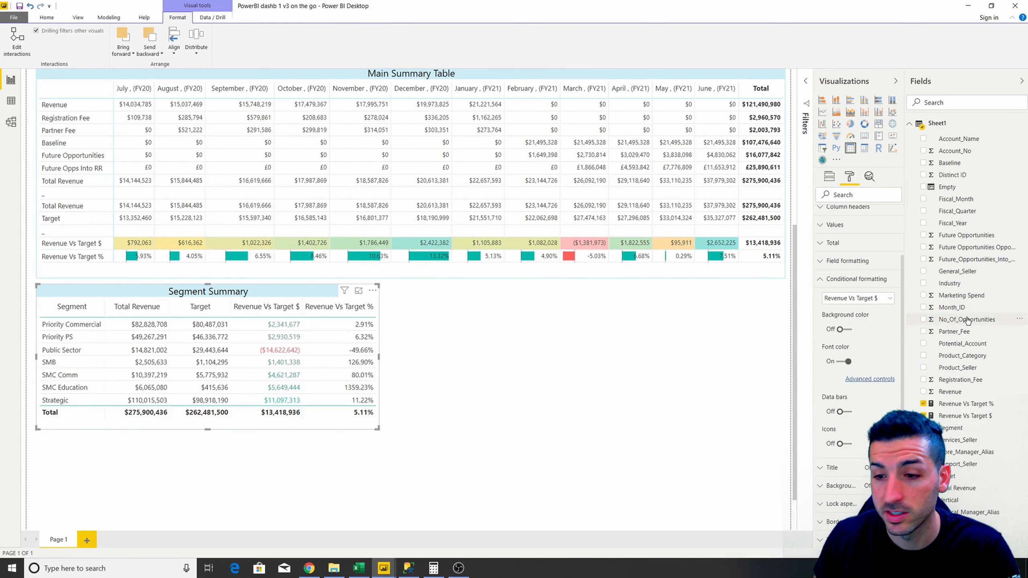
pyautogui.click(867, 298)
pyautogui.click(860, 354)
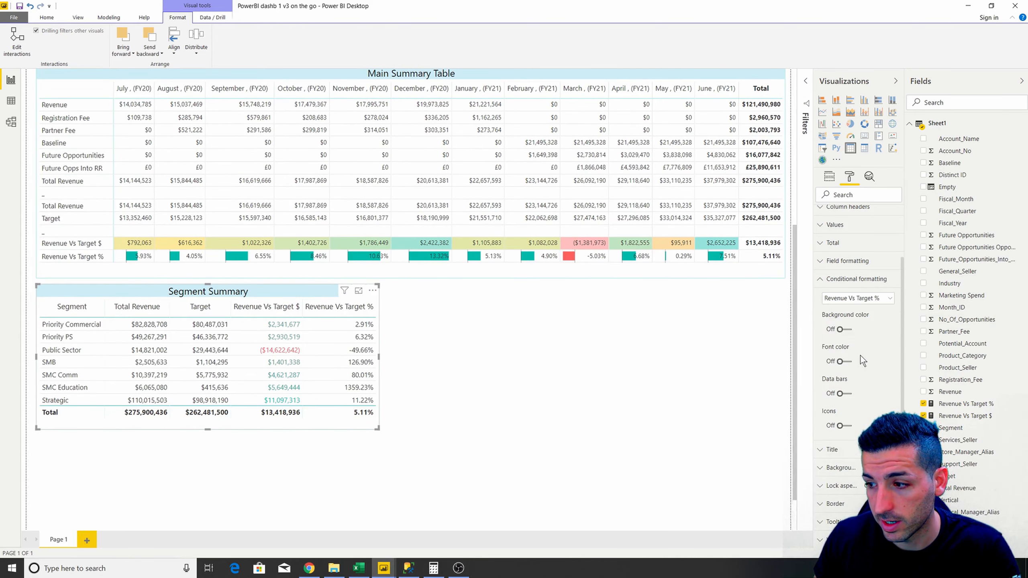
pyautogui.click(845, 393)
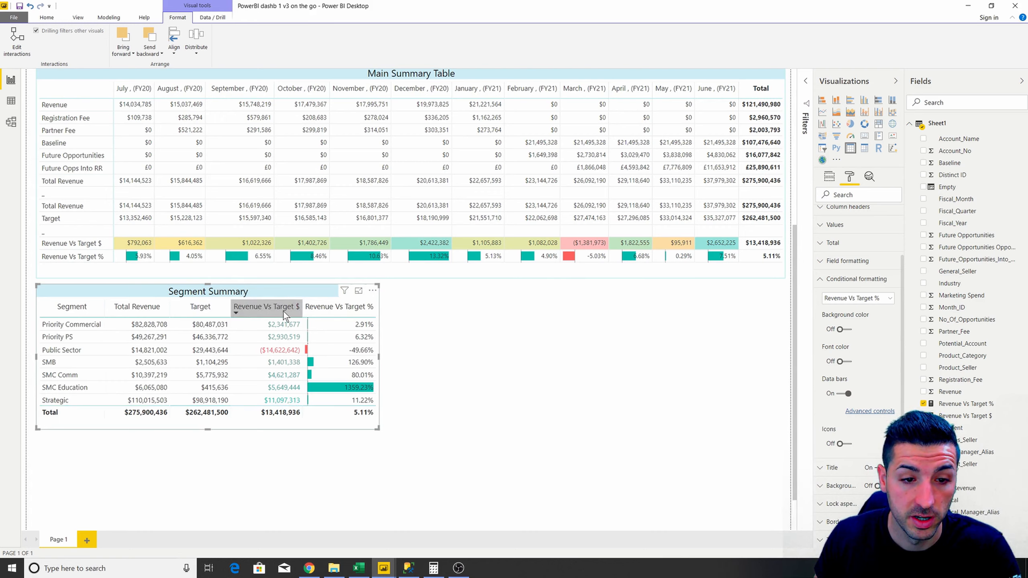
# - Try sorting the Segment Summary table by Revenue Vs Target $ and %, and settle on descending Total Revenue
pyautogui.click(242, 315)
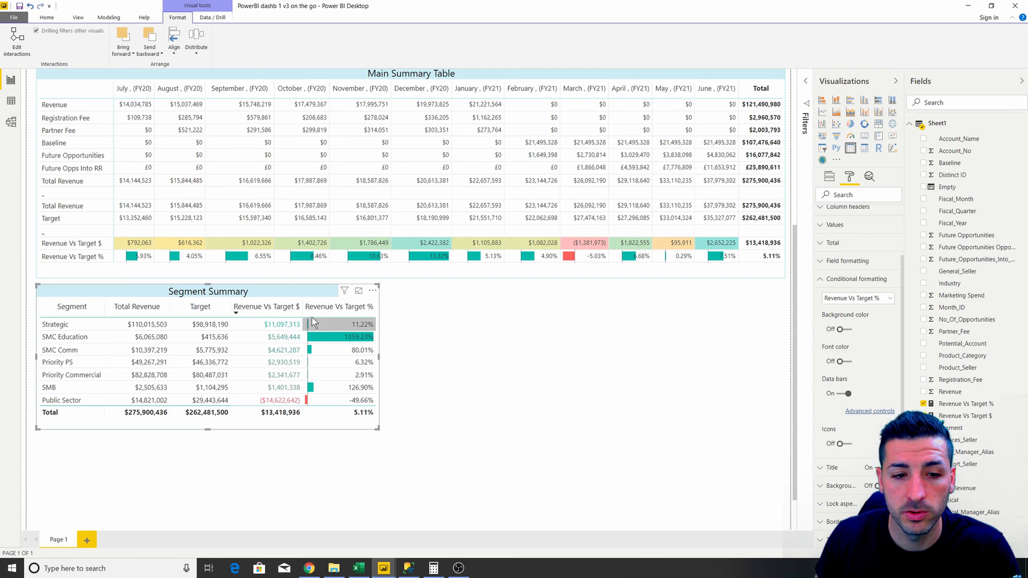
pyautogui.click(320, 310)
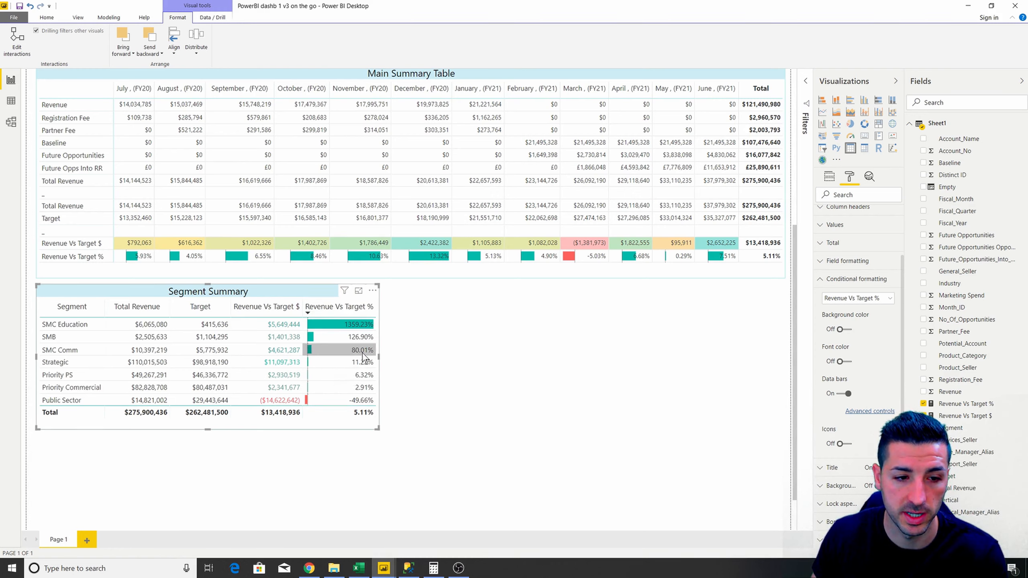
pyautogui.click(137, 307)
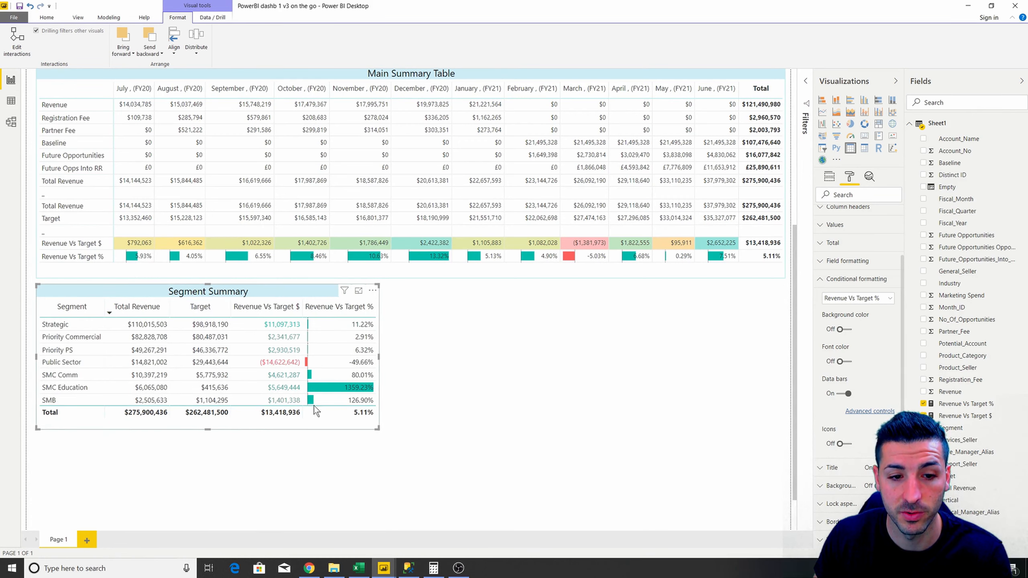
pyautogui.click(488, 388)
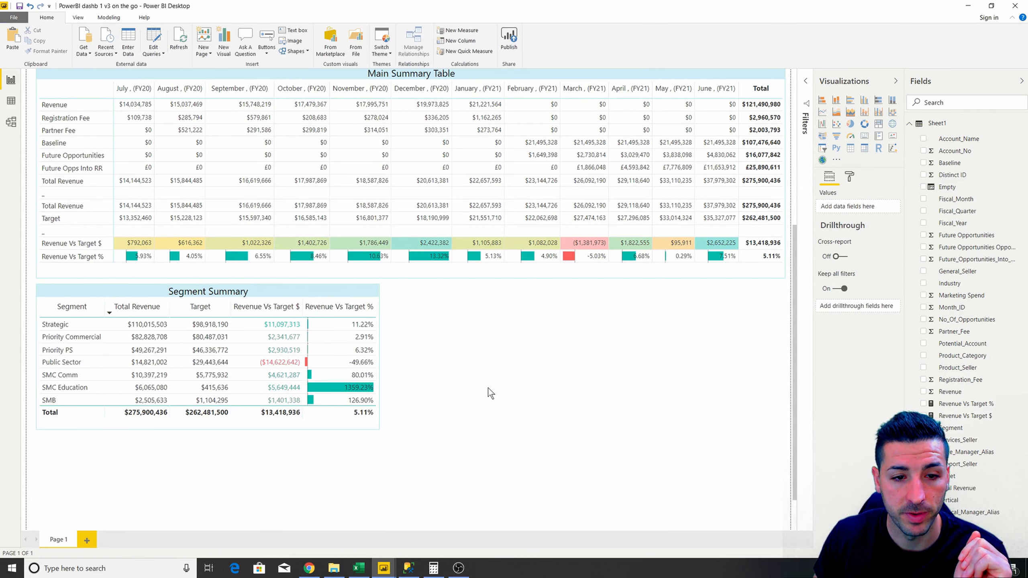
# - Turn on the vertical grid for the Segment Summary table and deselect it
pyautogui.click(264, 293)
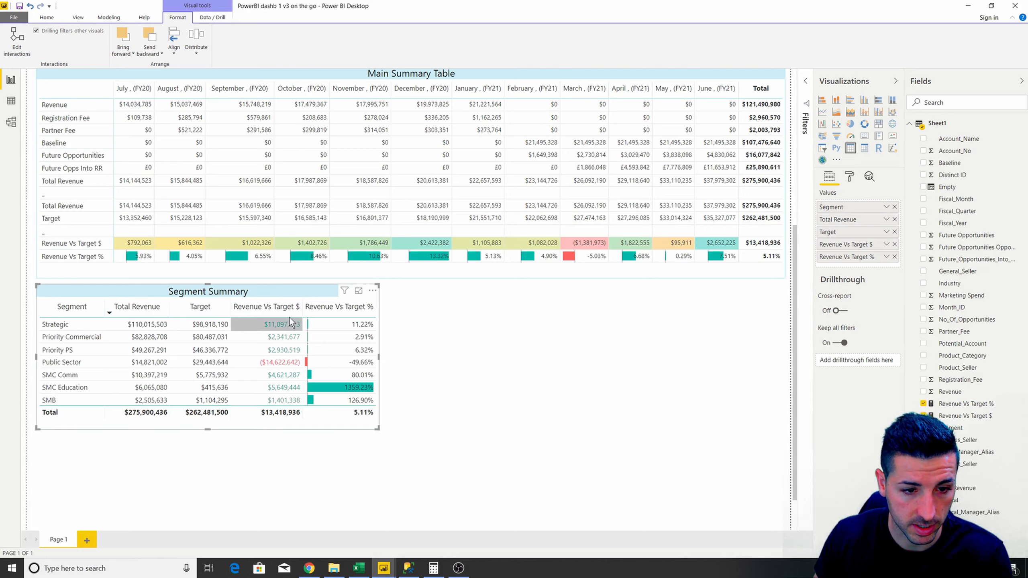
pyautogui.click(849, 178)
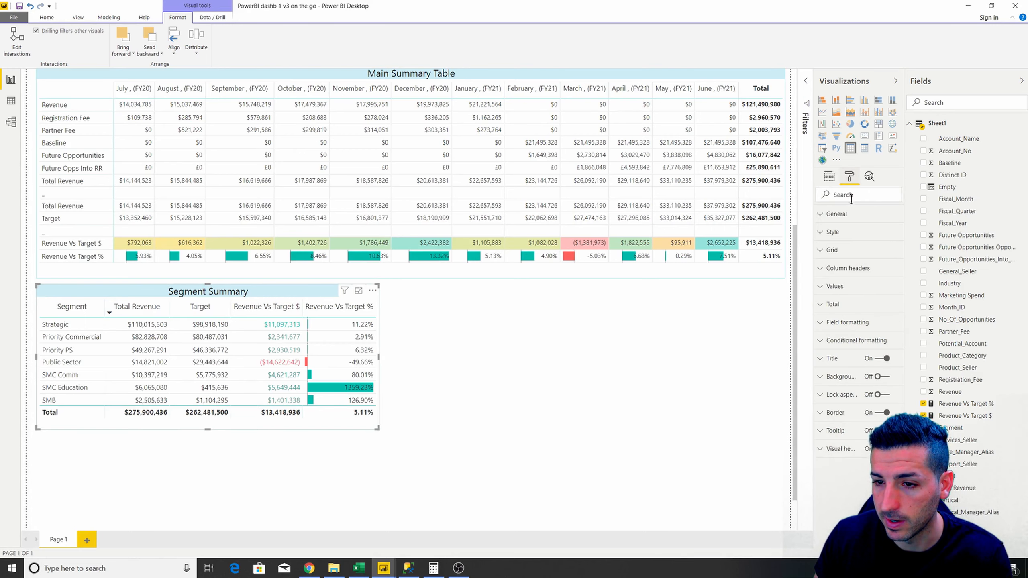
pyautogui.click(841, 282)
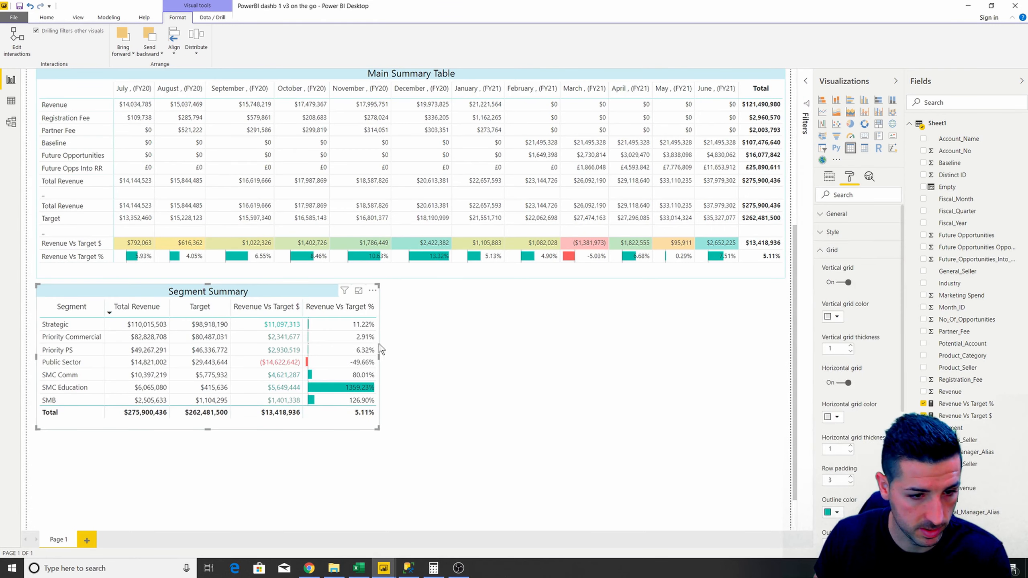
pyautogui.click(254, 466)
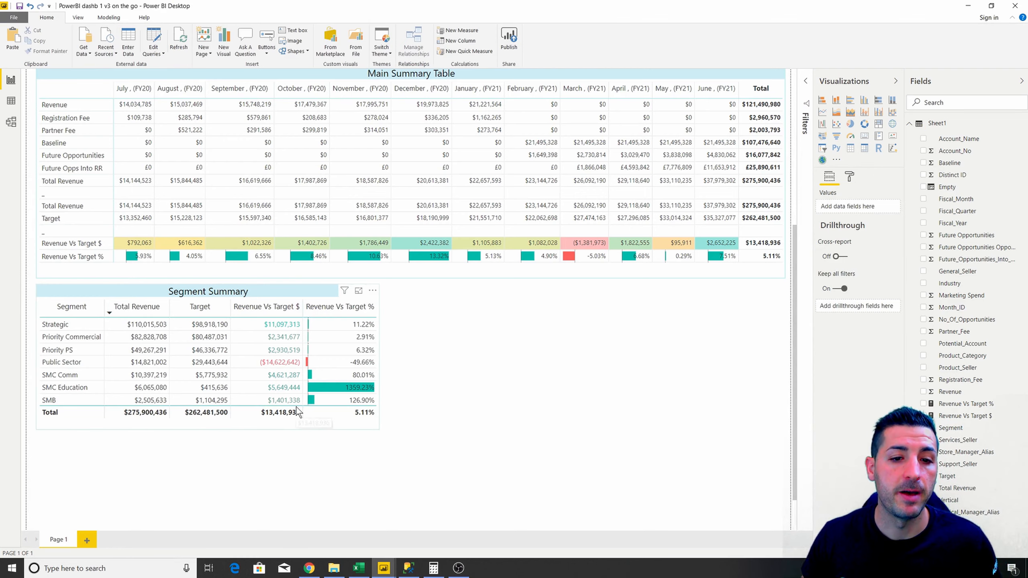
# - Duplicate the Segment Summary table and place the copy directly below the original with a gap between them
pyautogui.click(274, 293)
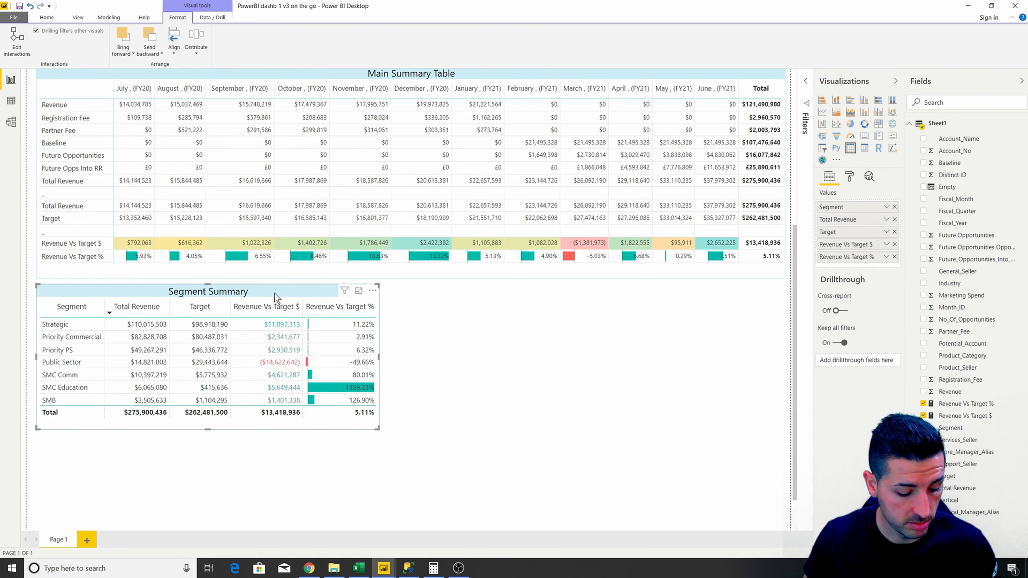
pyautogui.click(538, 390)
pyautogui.hotkey('ctrl', 'v')
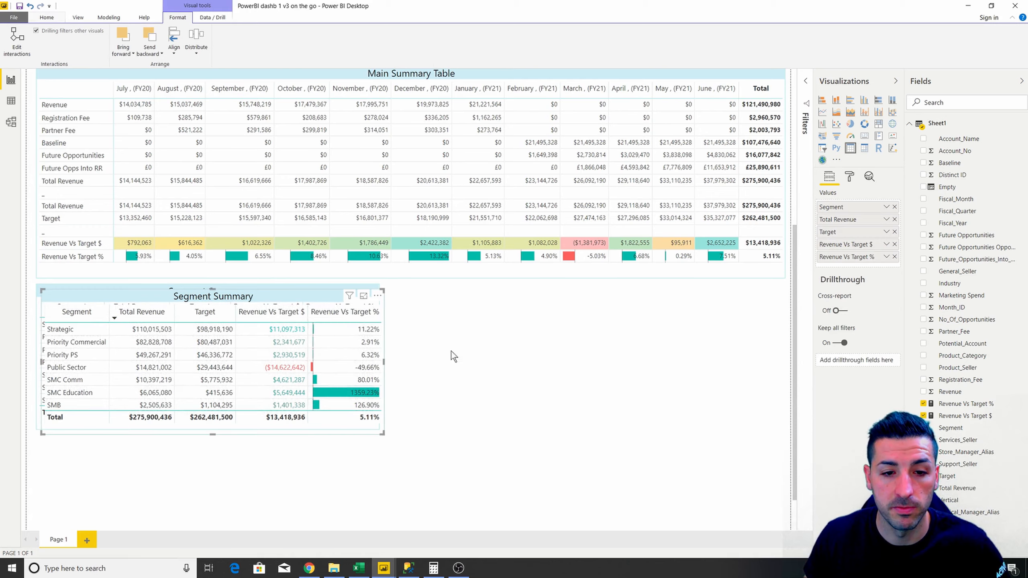
pyautogui.moveTo(277, 300); pyautogui.dragTo(275, 445)
pyautogui.scroll(-2, 458, 378)
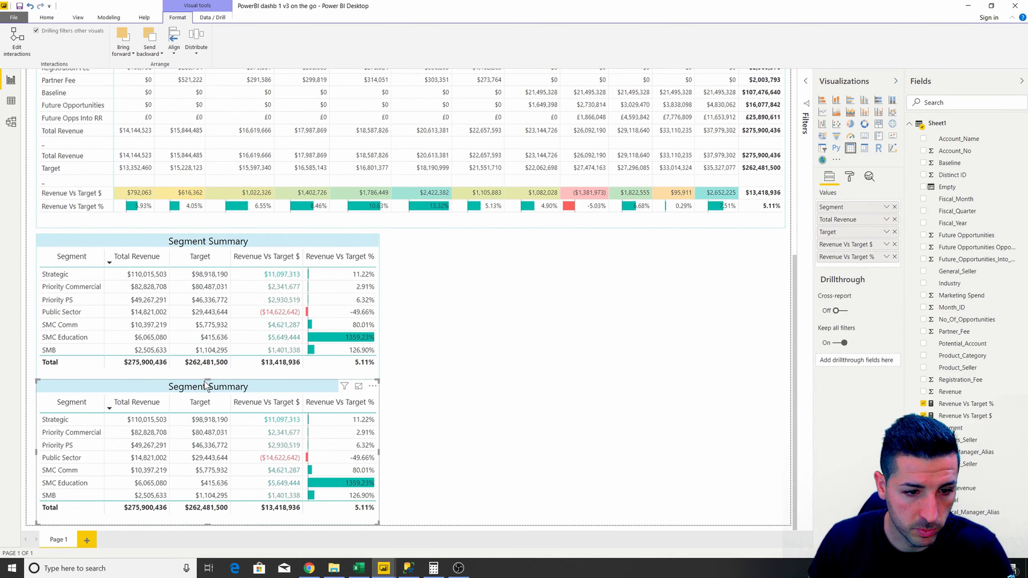
pyautogui.moveTo(206, 386); pyautogui.dragTo(207, 410)
# - Adjust the Revenue Vs Target % column width in the original Segment Summary table and move the copy closer beneath it
pyautogui.click(207, 377)
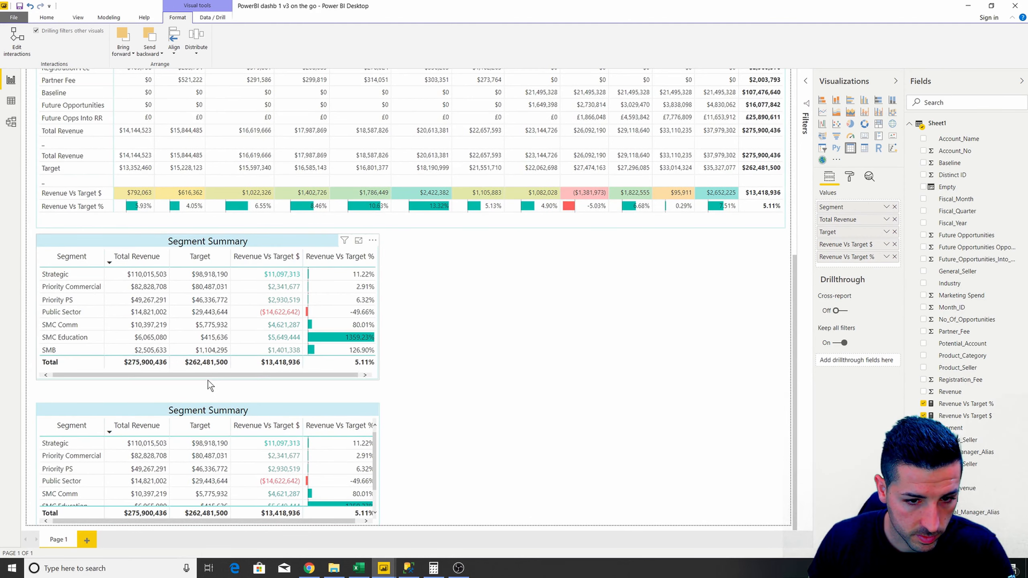
pyautogui.click(304, 258)
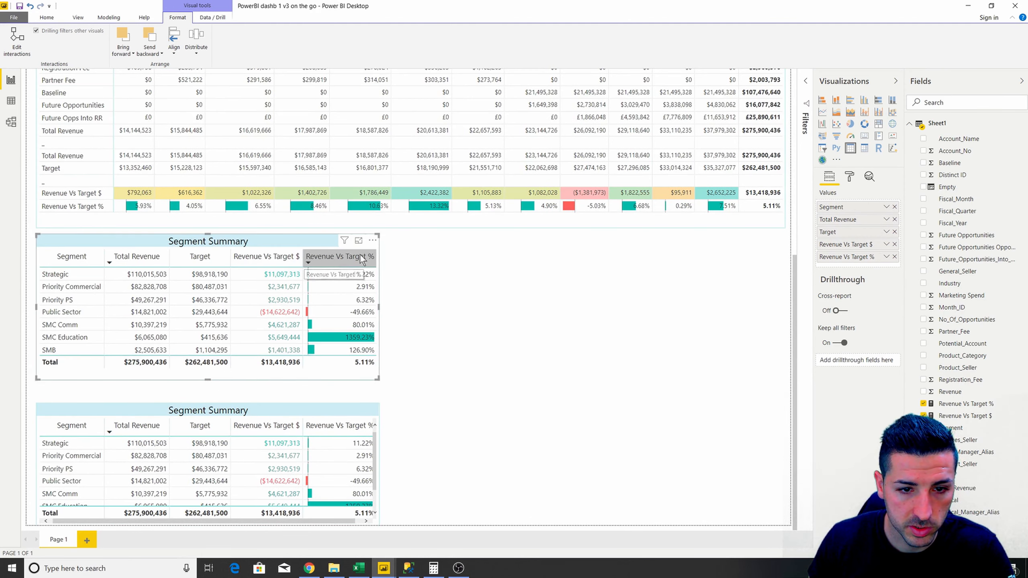
pyautogui.moveTo(376, 256); pyautogui.dragTo(375, 256)
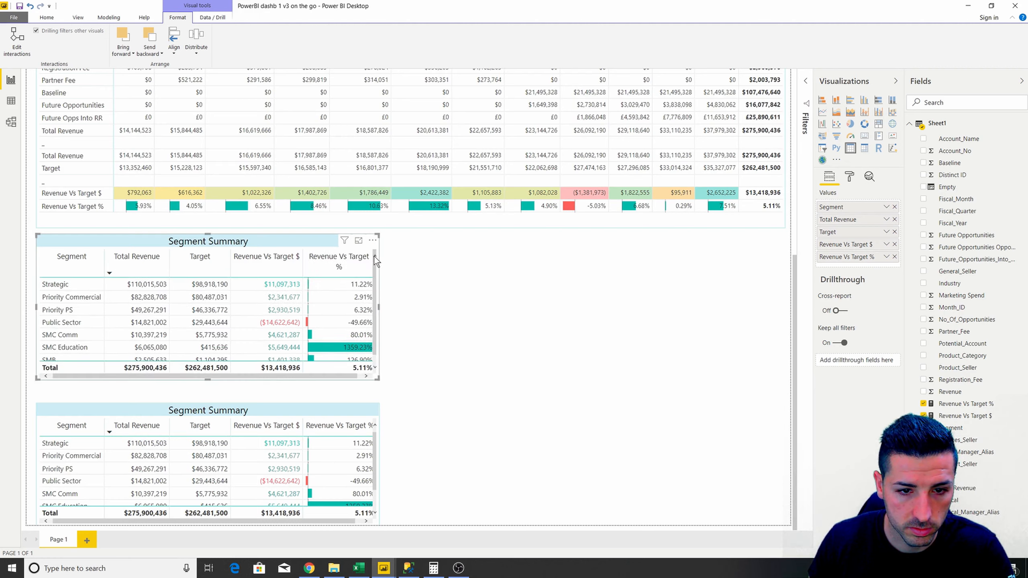
pyautogui.moveTo(252, 409); pyautogui.dragTo(253, 394)
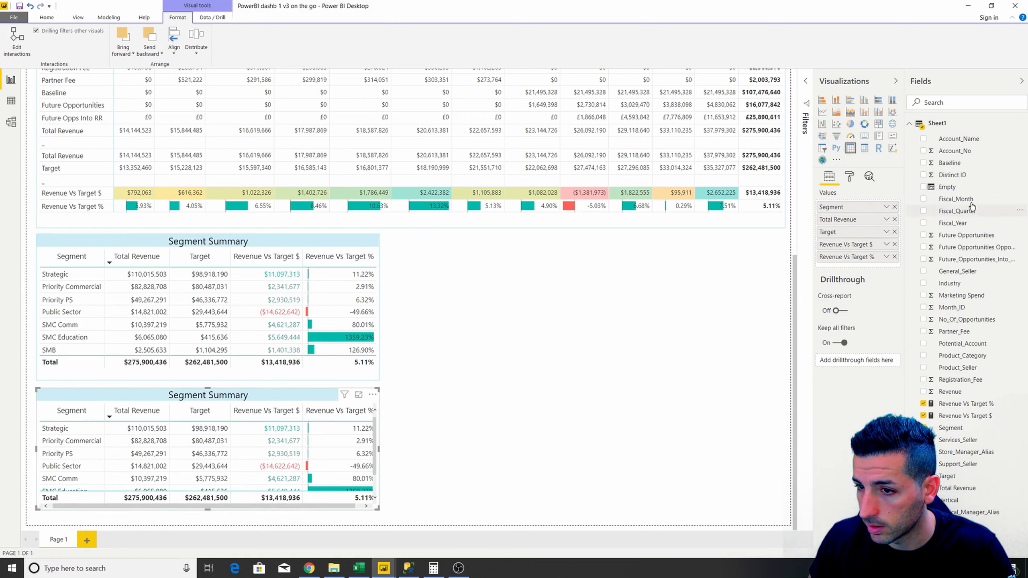
# - Replace the Segment field with Product_Category in the copied table and shorten the table to fit its rows
pyautogui.moveTo(980, 358); pyautogui.dragTo(871, 211)
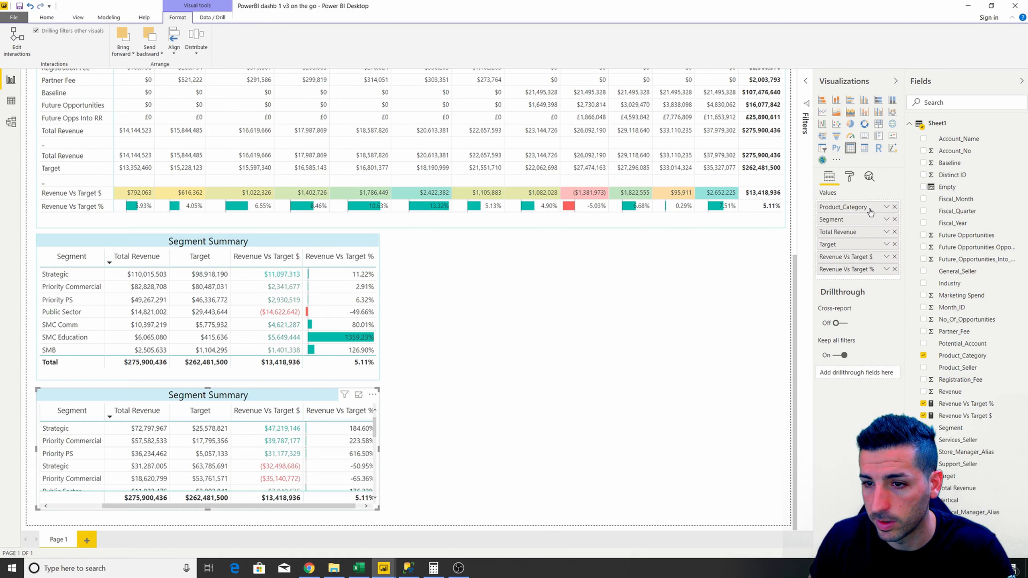
pyautogui.click(894, 220)
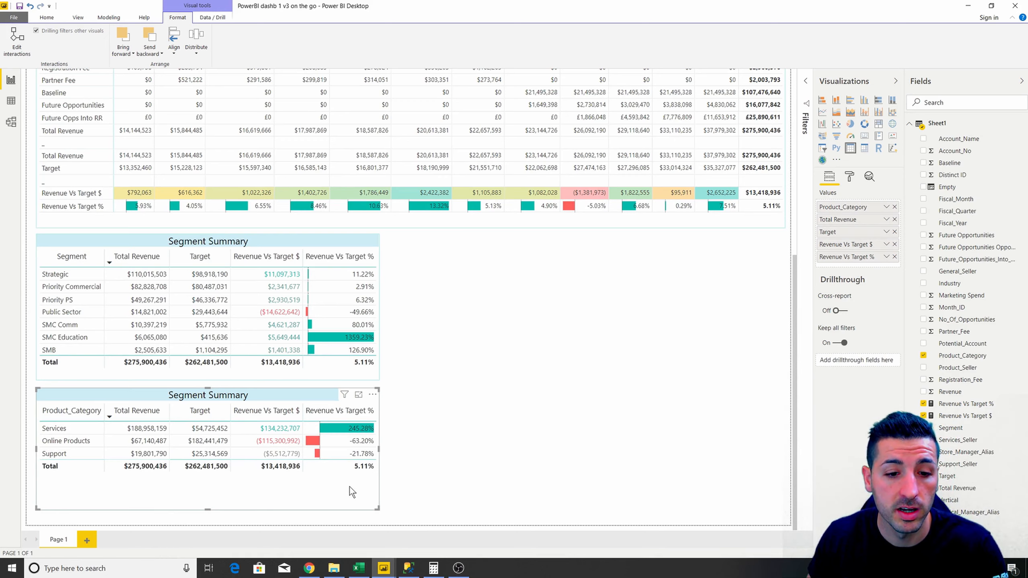
pyautogui.moveTo(209, 509); pyautogui.dragTo(212, 481)
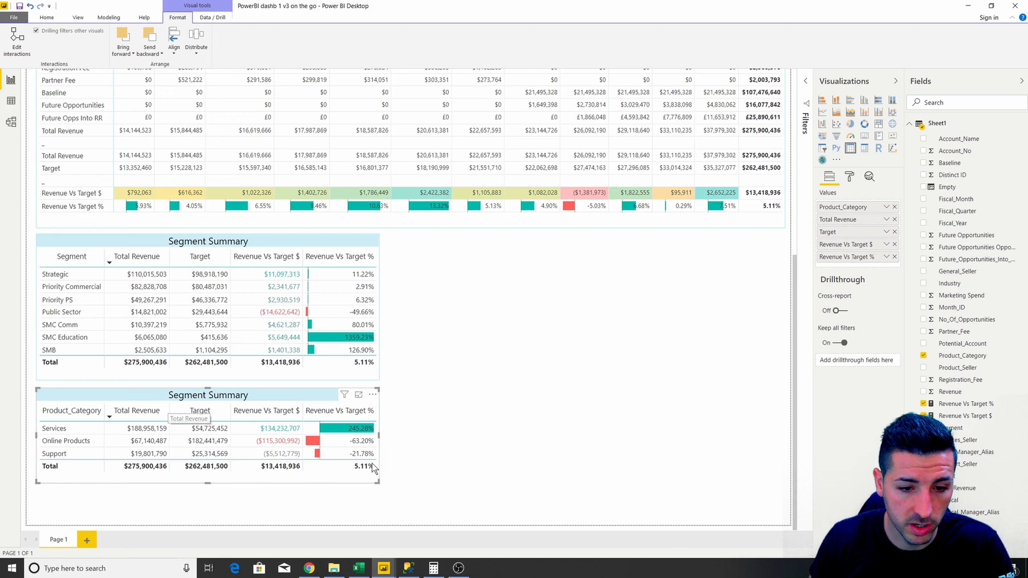
pyautogui.click(511, 468)
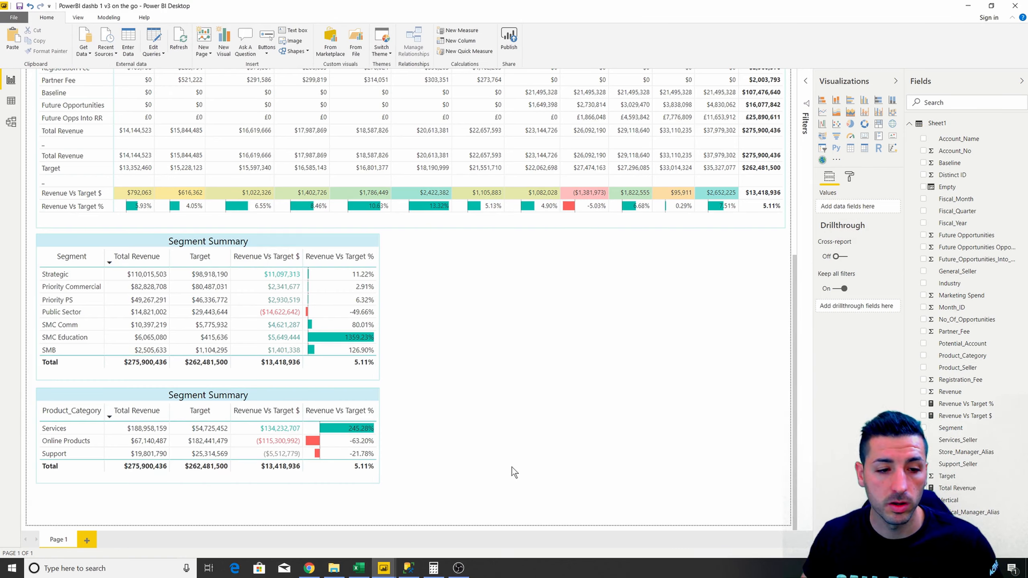
# - Change the title of the copied table to "Product Category Summary" and deselect the table
pyautogui.click(344, 438)
pyautogui.click(850, 178)
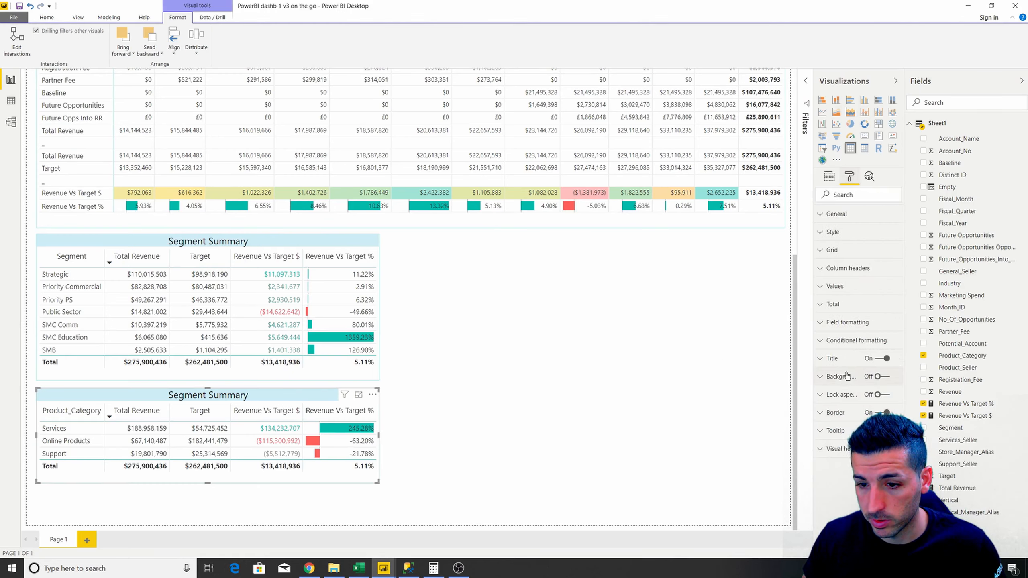
pyautogui.doubleClick(836, 389)
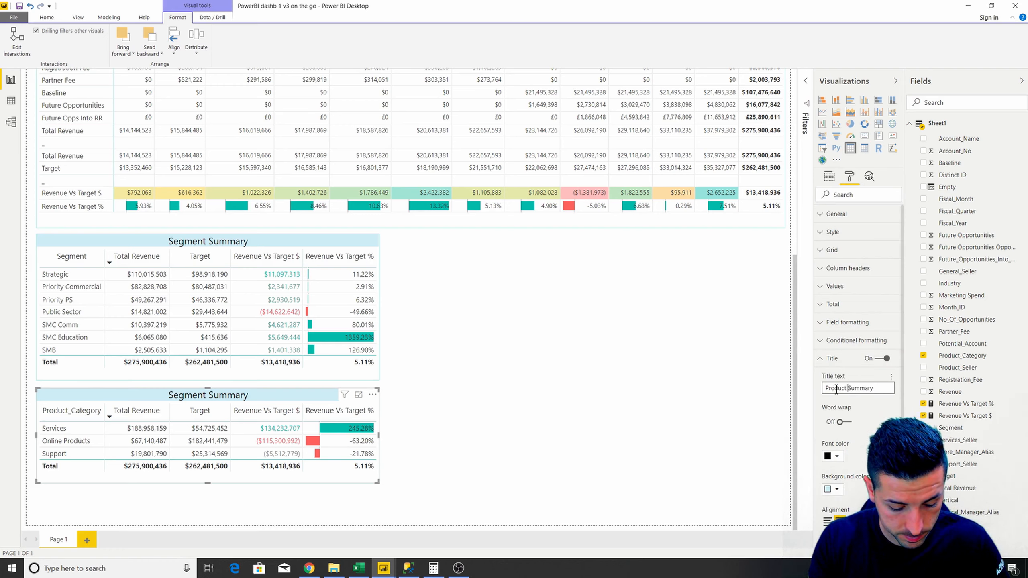
pyautogui.write('Product Category')
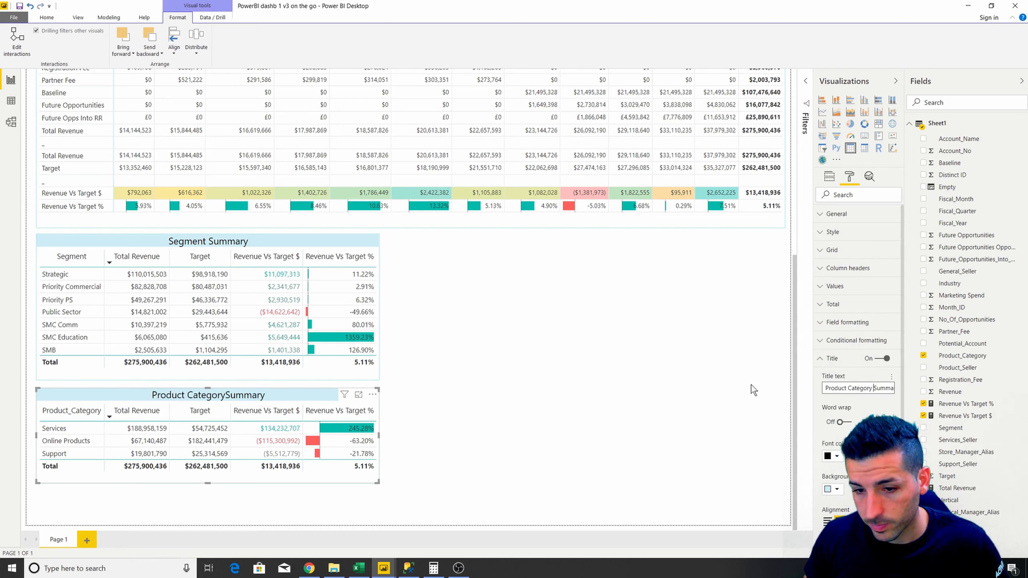
pyautogui.click(608, 390)
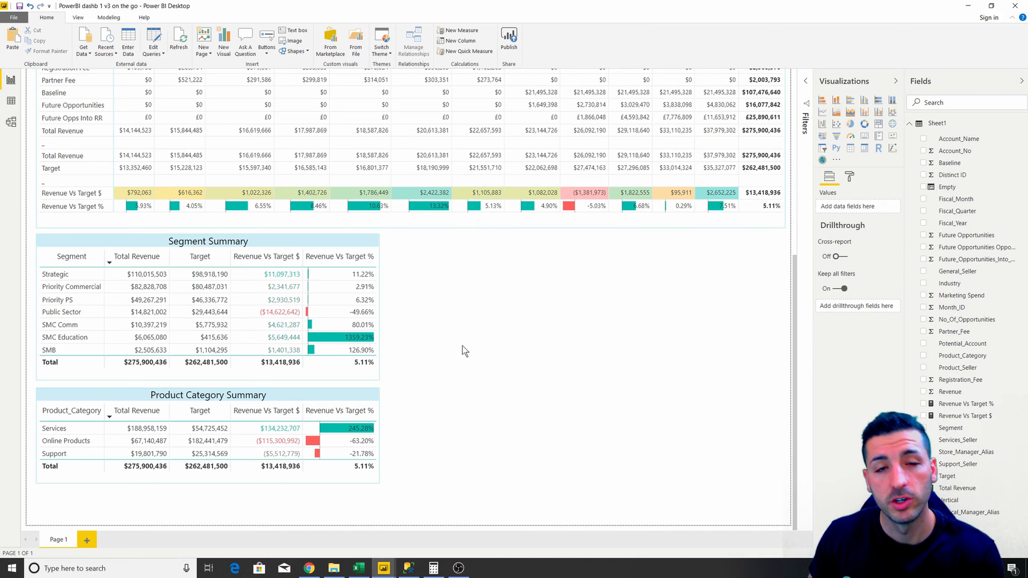
# - Review the report page from the header and slicers down to the Segment and Product Category Summary tables
pyautogui.scroll(2, 490, 356)
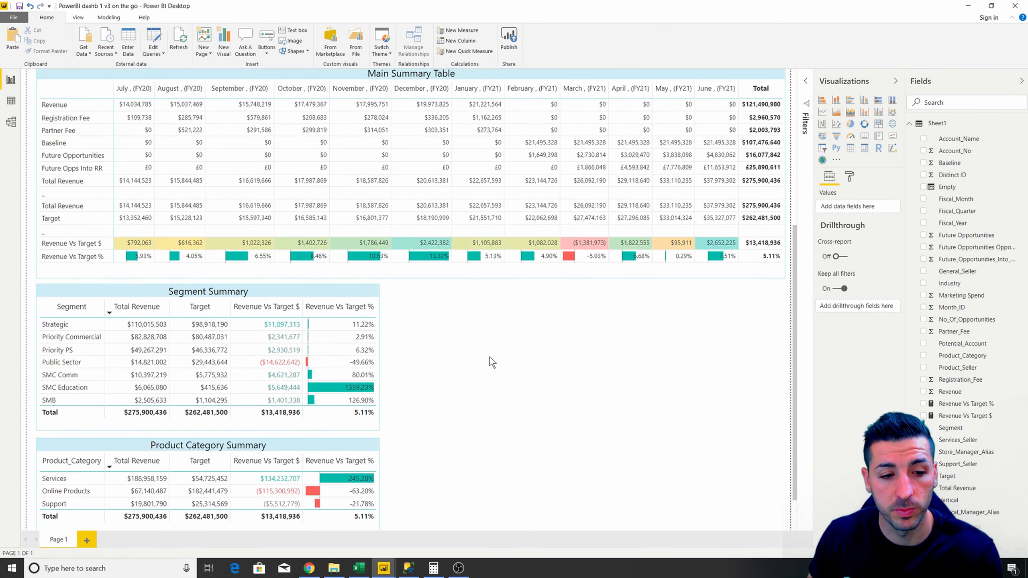
pyautogui.scroll(2, 489, 357)
pyautogui.scroll(-2, 490, 358)
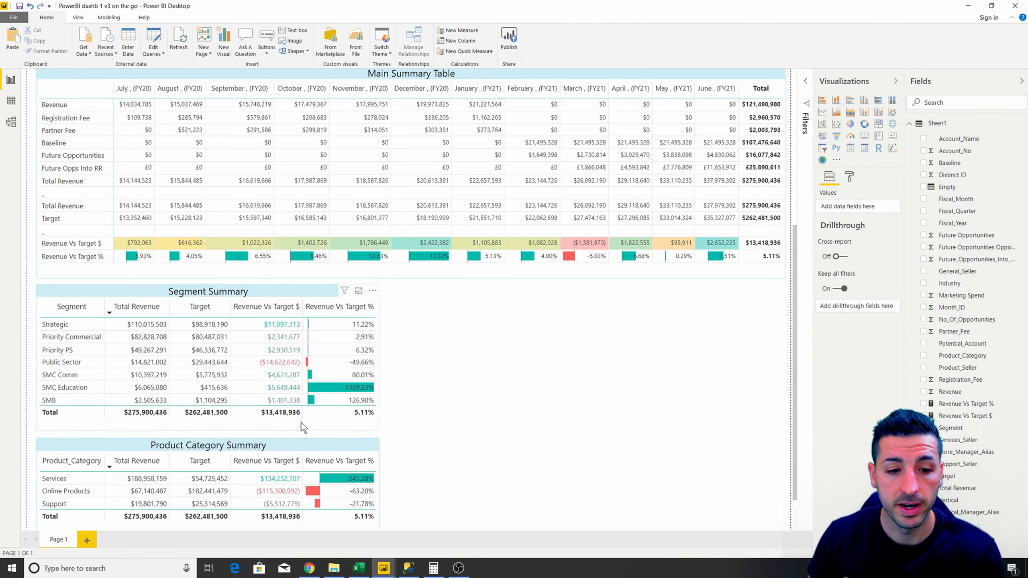
pyautogui.click(275, 444)
pyautogui.scroll(5, 498, 406)
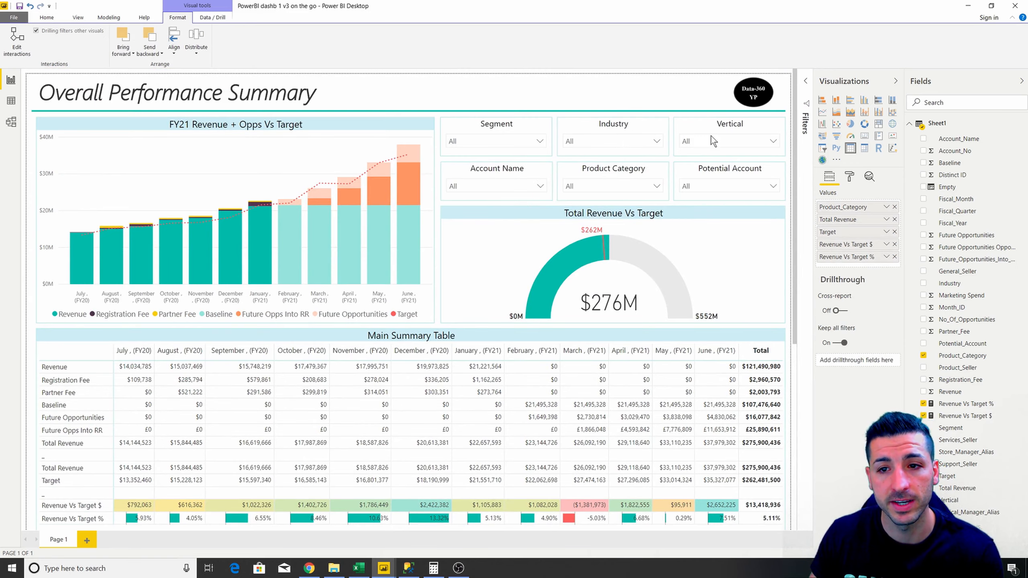
pyautogui.scroll(-6, 470, 310)
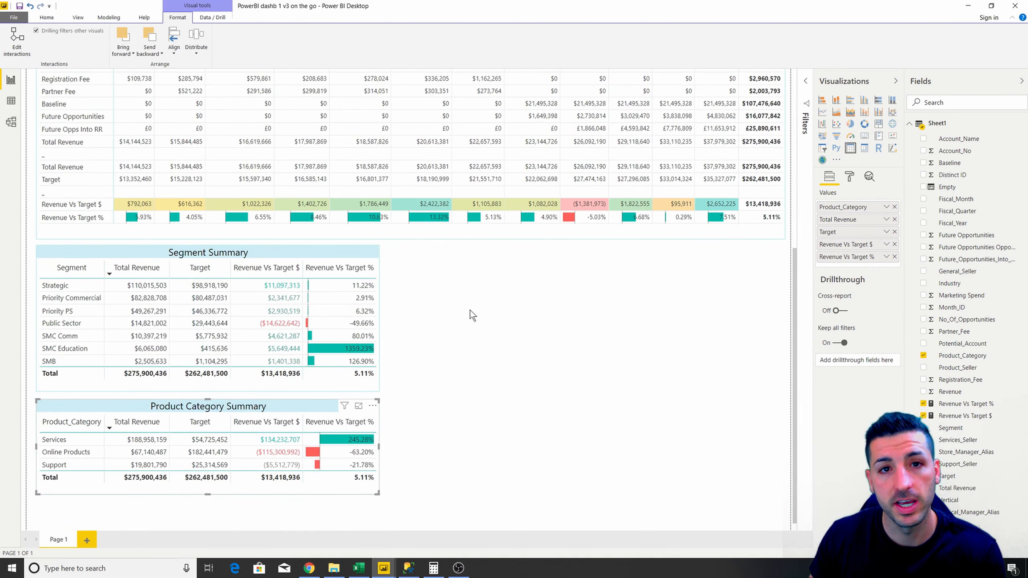
pyautogui.scroll(1, 600, 302)
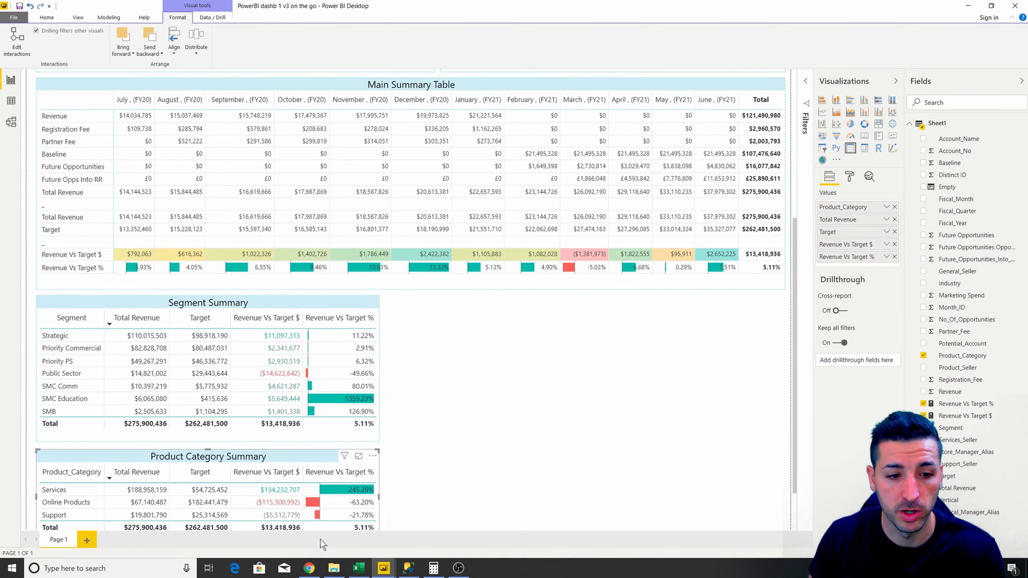
pyautogui.click(494, 415)
pyautogui.scroll(-1, 494, 415)
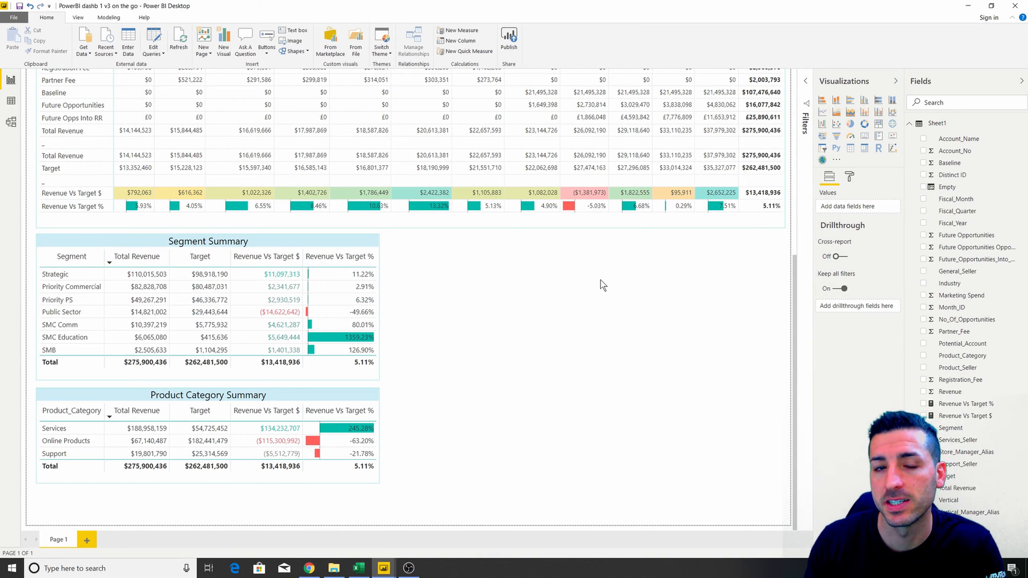
# - Add a scatter chart spanning the height of both summary tables, with Revenue on X, Marketing Spend on Y and Distinct ID as details
pyautogui.click(836, 124)
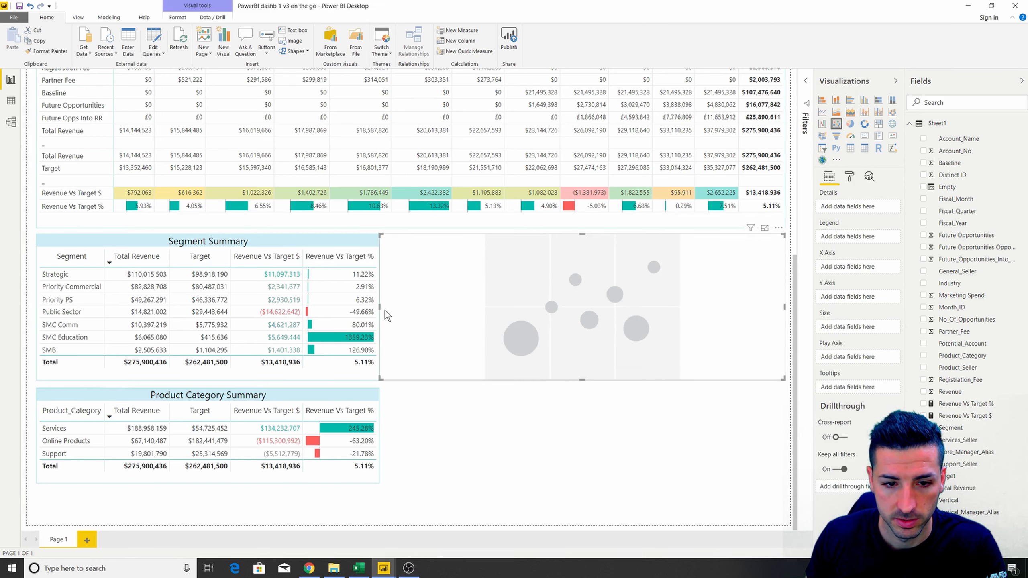
pyautogui.moveTo(582, 380); pyautogui.dragTo(575, 482)
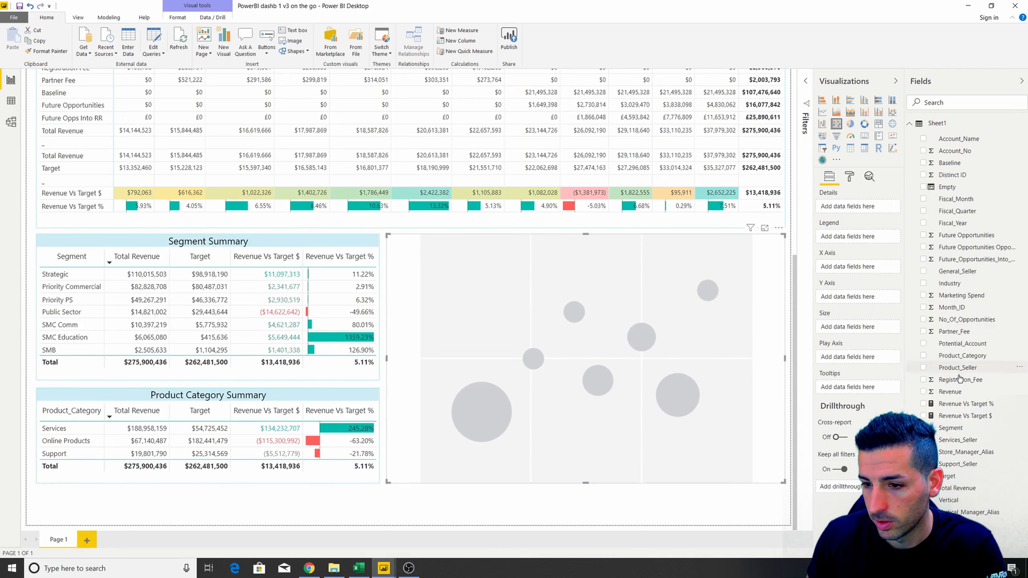
pyautogui.moveTo(963, 395); pyautogui.dragTo(818, 270)
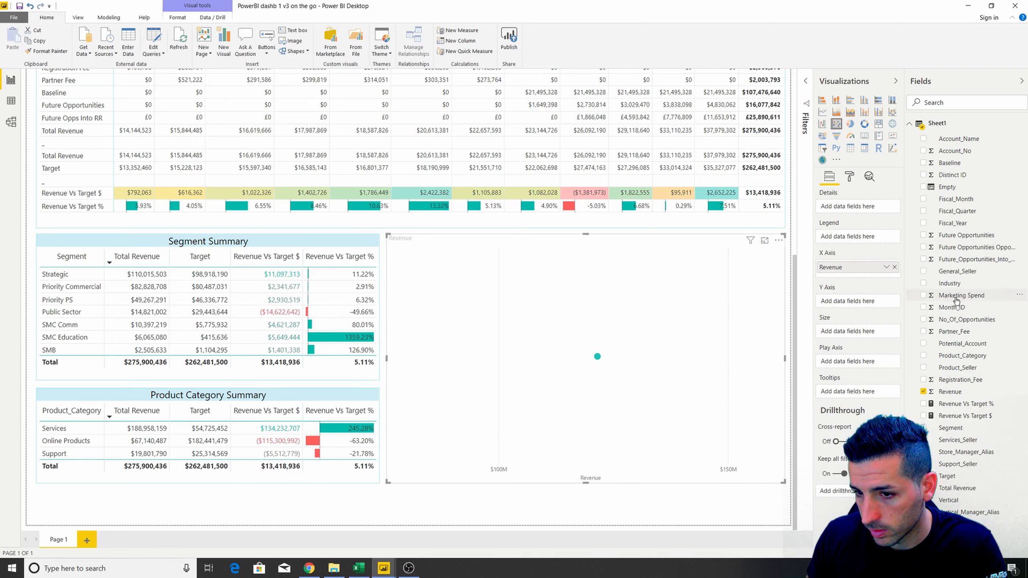
pyautogui.moveTo(956, 301); pyautogui.dragTo(842, 308)
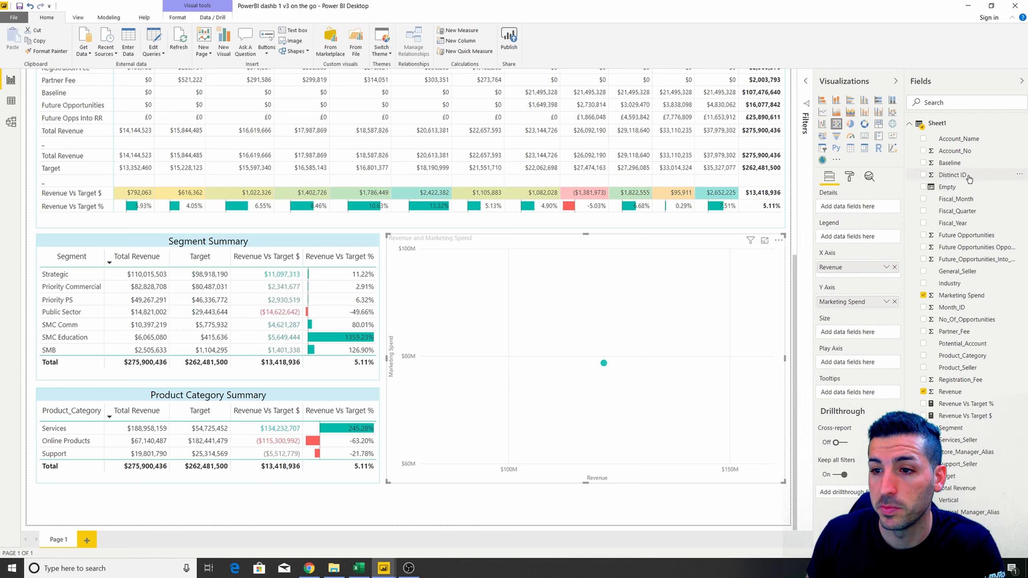
pyautogui.moveTo(968, 178); pyautogui.dragTo(874, 207)
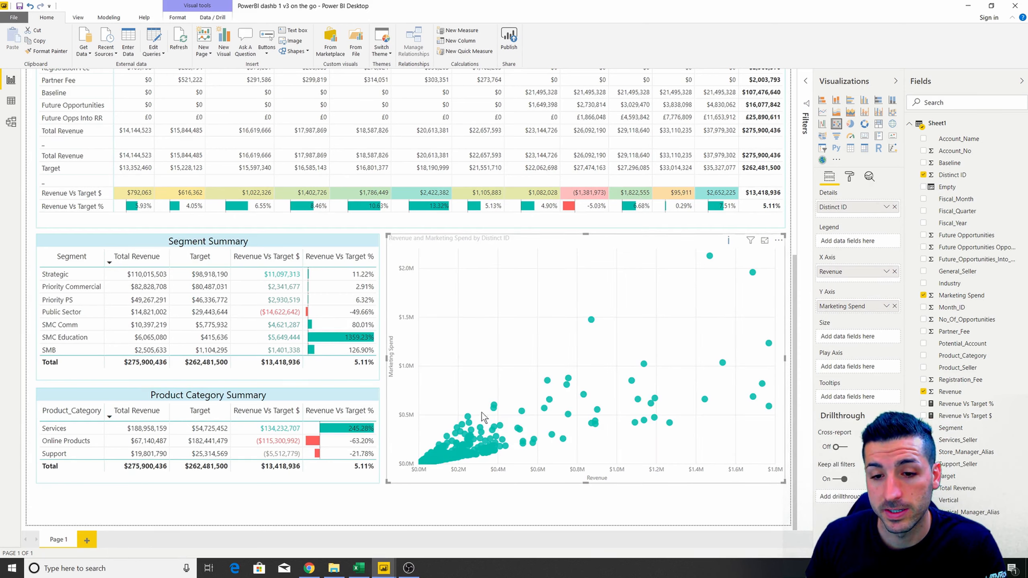
pyautogui.moveTo(473, 440)
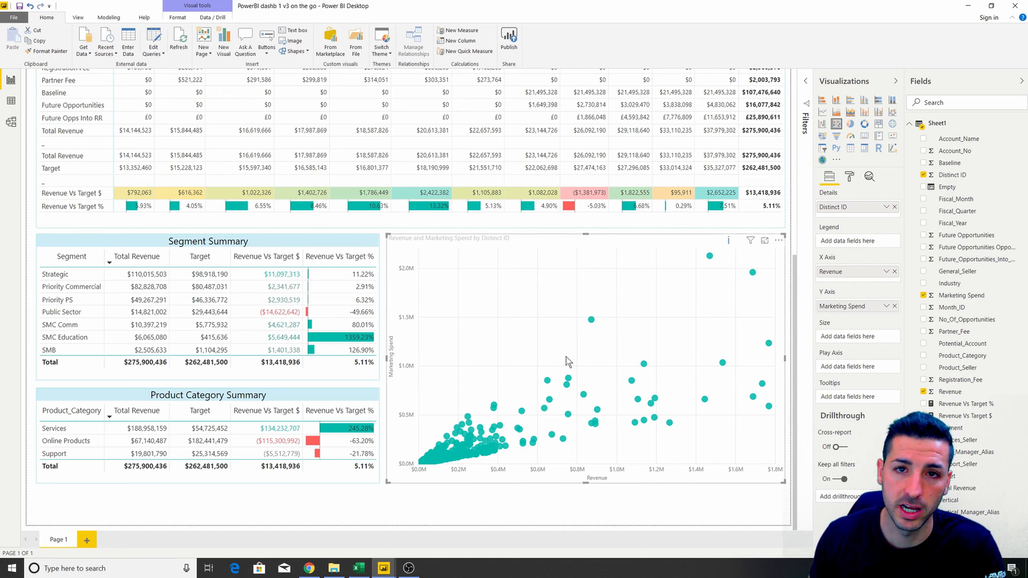
# - Title the scatter chart "Revenue Vs Marketing Spend Relationship" in black on a light blue background
pyautogui.click(849, 177)
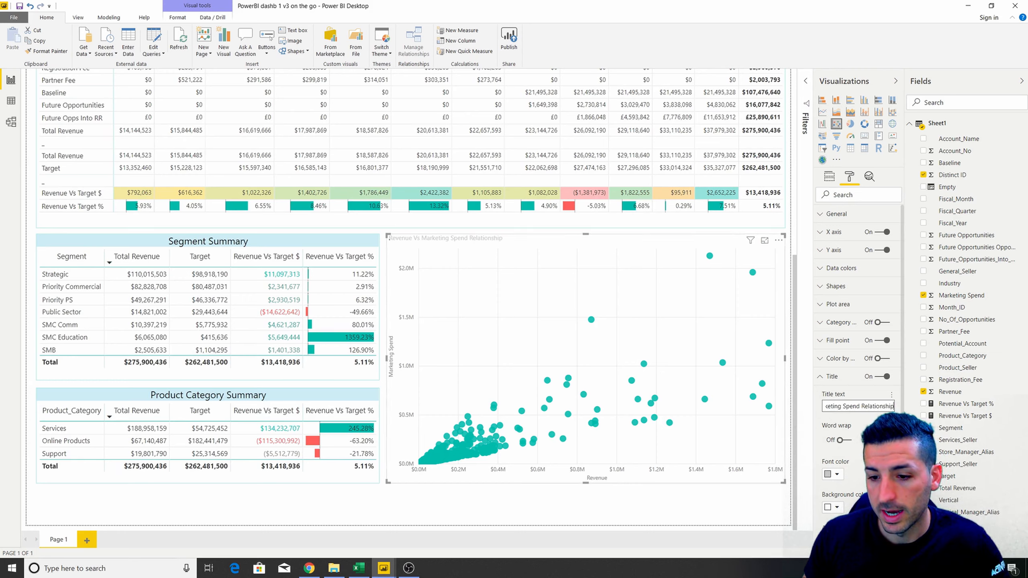
pyautogui.scroll(-3, 836, 376)
pyautogui.click(836, 374)
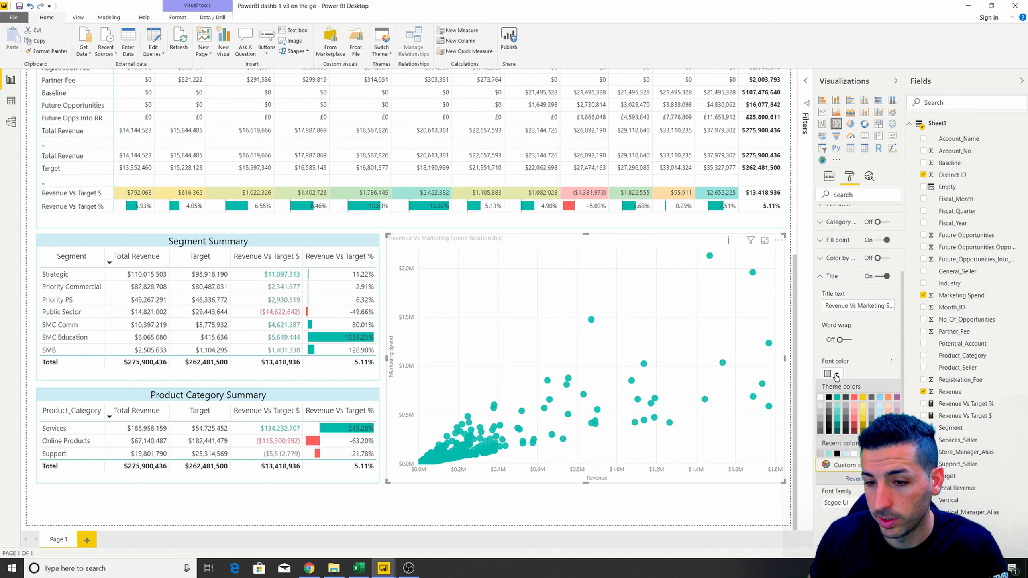
pyautogui.click(830, 398)
pyautogui.click(837, 407)
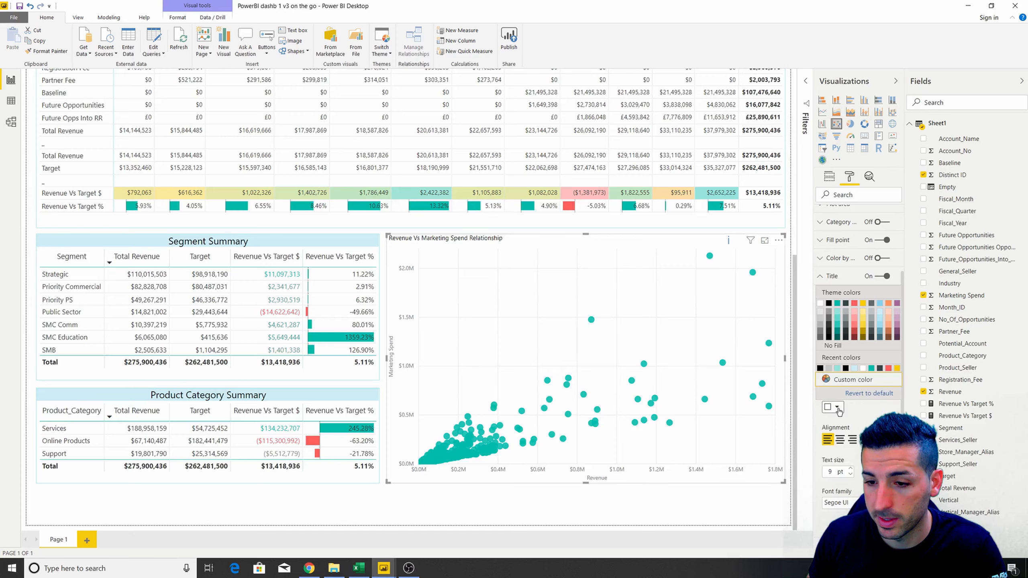
pyautogui.click(880, 313)
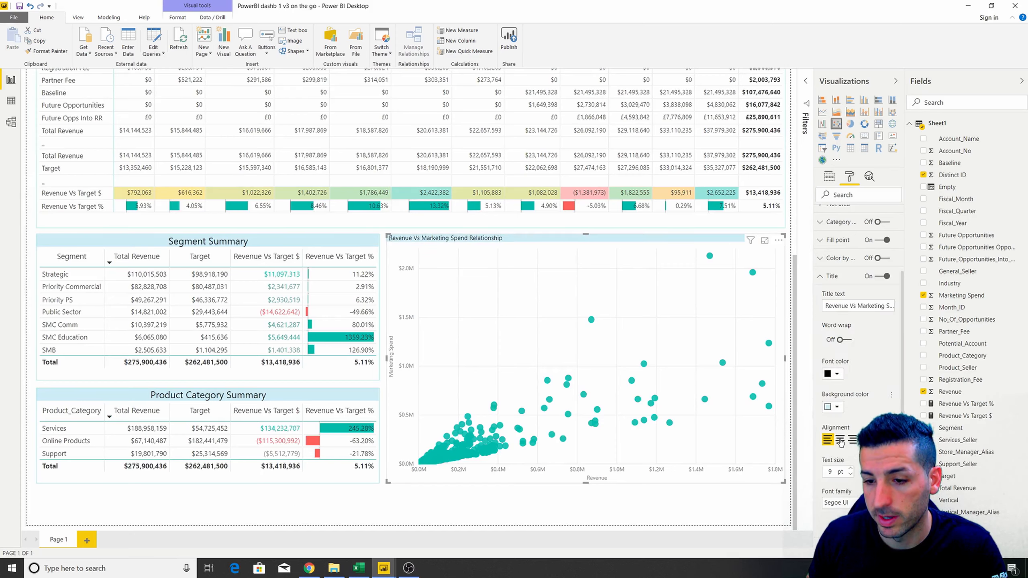
# - Center the scatter chart's title and set its text size to 14 pt
pyautogui.click(840, 440)
pyautogui.click(851, 470)
pyautogui.click(851, 470)
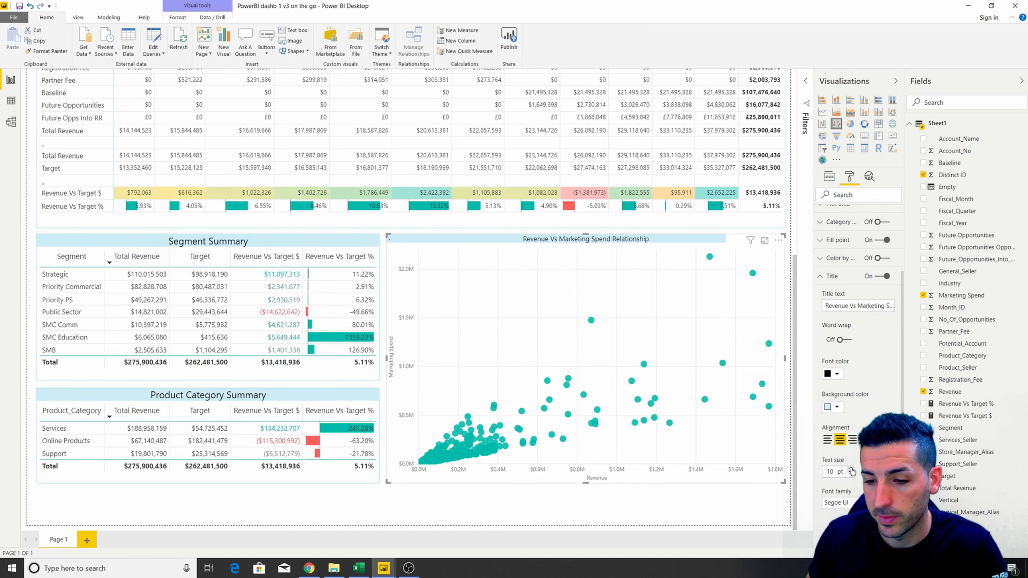
pyautogui.click(852, 470)
pyautogui.click(851, 470)
pyautogui.click(852, 470)
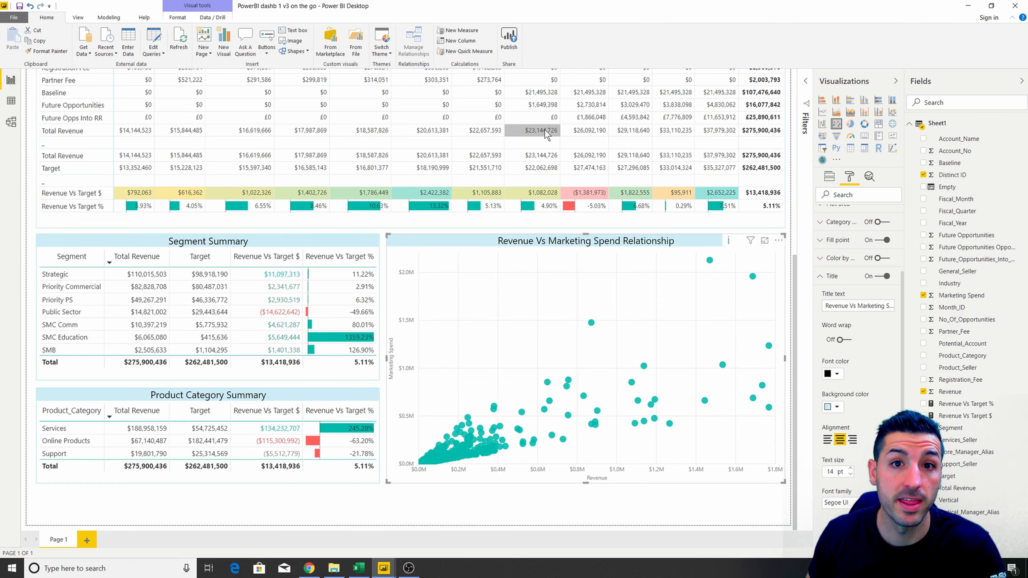
pyautogui.click(831, 276)
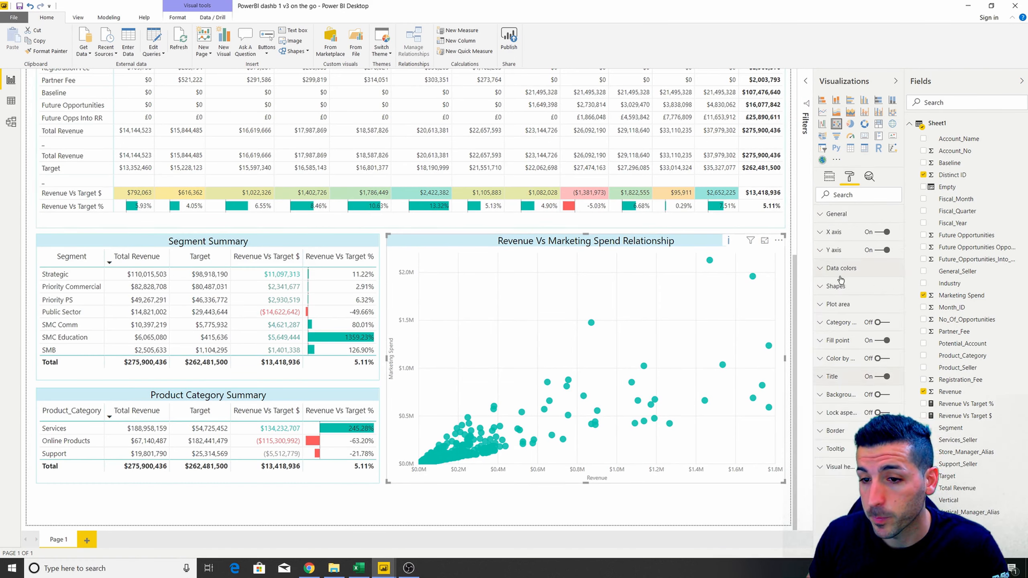
pyautogui.click(883, 395)
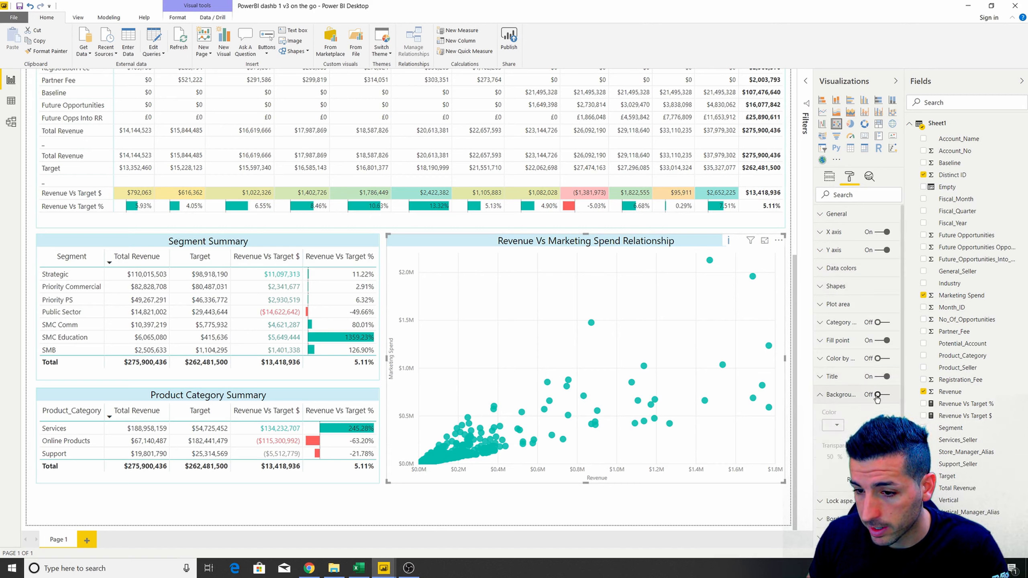
pyautogui.click(837, 396)
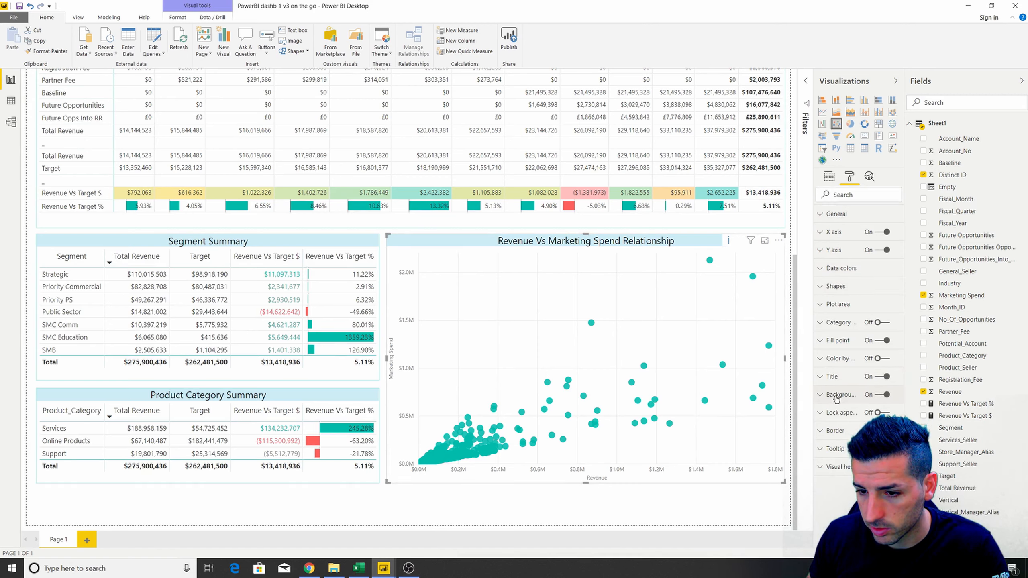
pyautogui.click(884, 395)
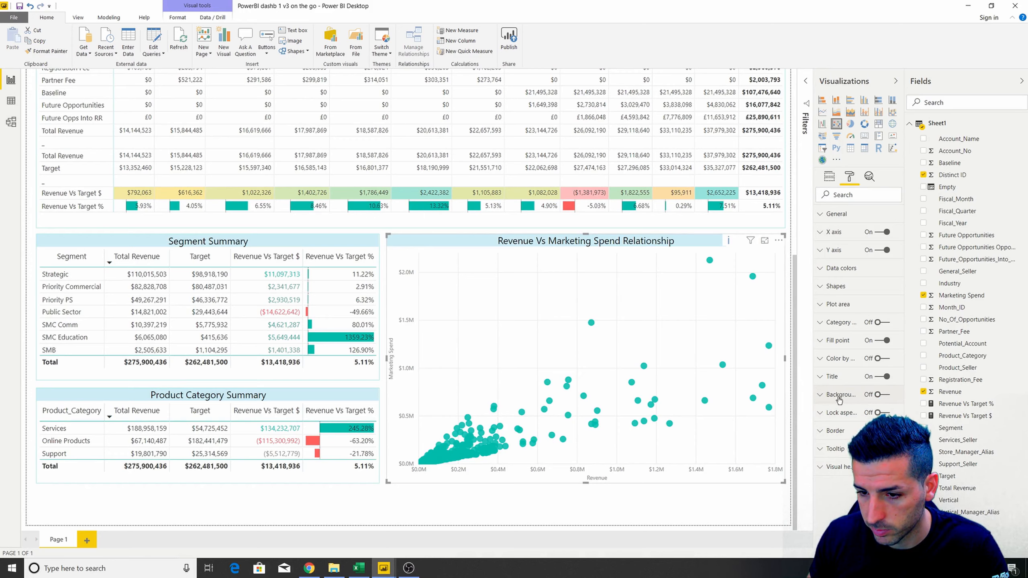
# - Give the scatter chart a light teal border and deselect the chart
pyautogui.click(837, 340)
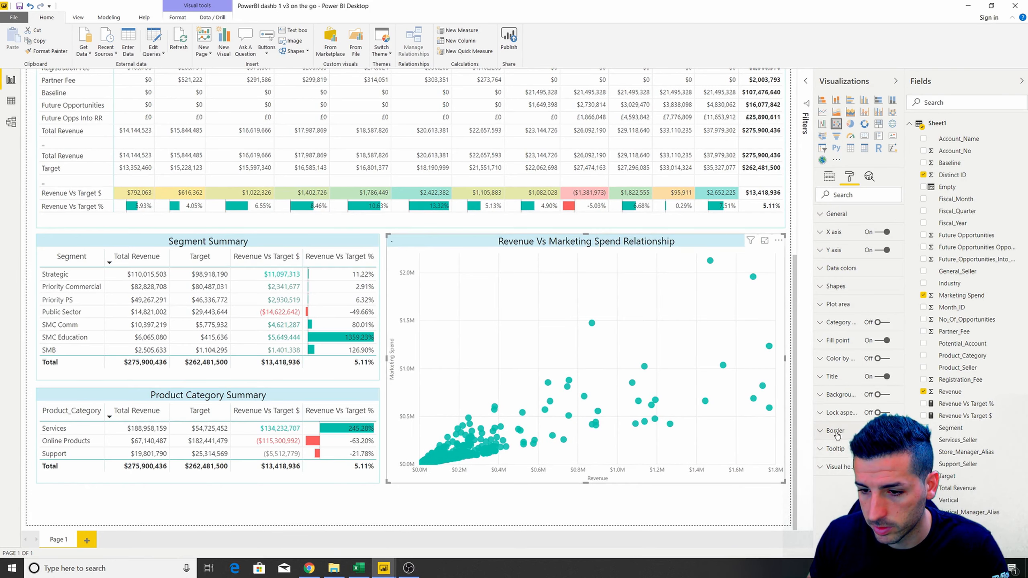
pyautogui.click(836, 462)
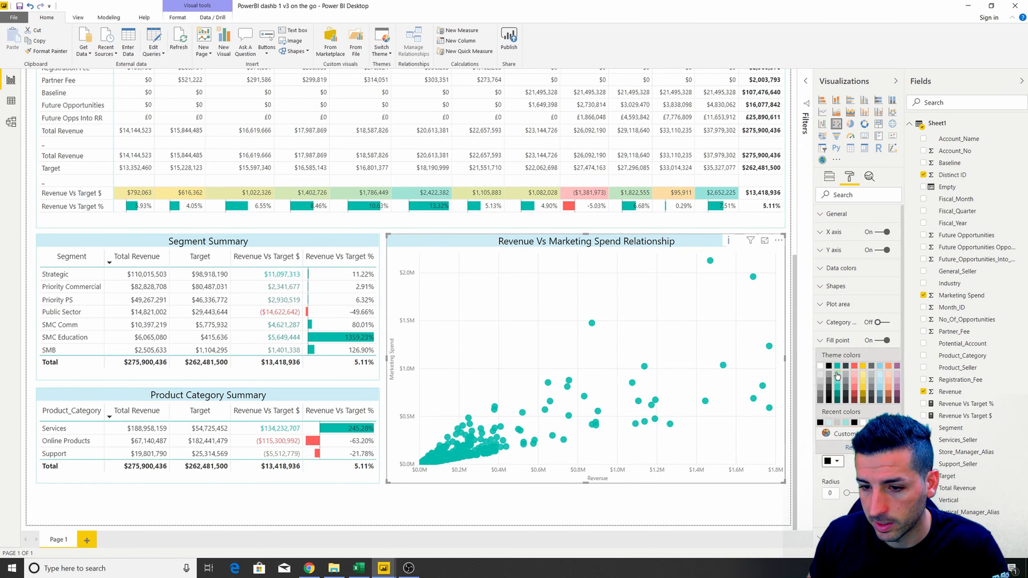
pyautogui.click(598, 522)
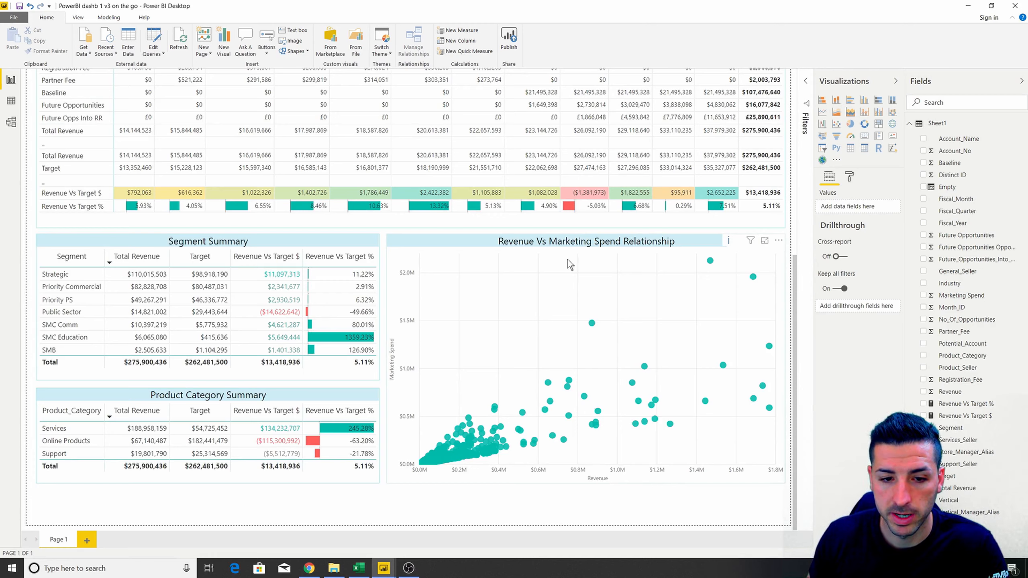
# - Set the scatter chart's X axis text to 12 pt and color it black
pyautogui.click(733, 248)
pyautogui.click(850, 179)
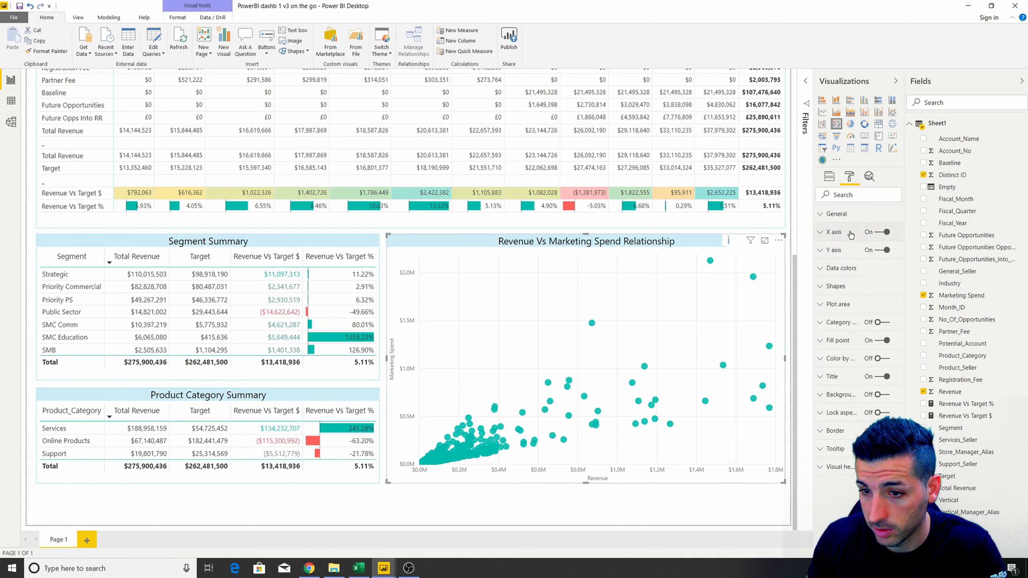
pyautogui.click(833, 232)
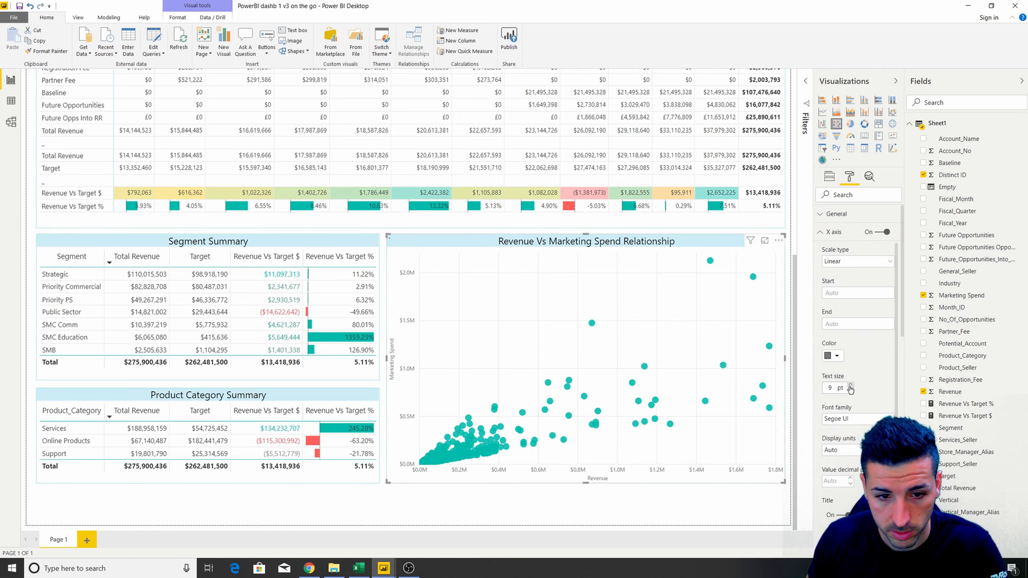
pyautogui.click(851, 385)
pyautogui.click(851, 385)
pyautogui.click(850, 385)
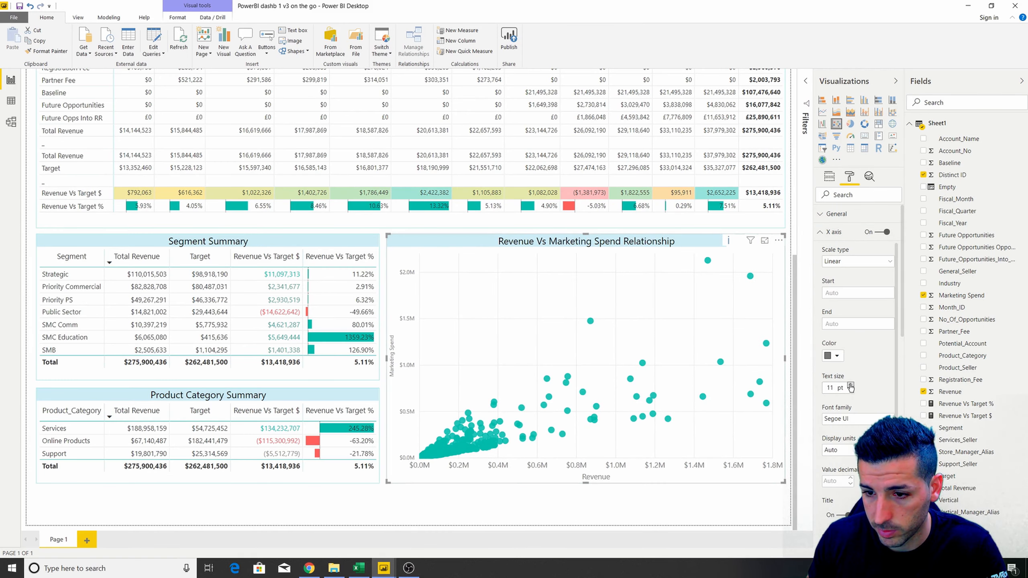
pyautogui.click(851, 385)
pyautogui.click(832, 355)
pyautogui.click(828, 380)
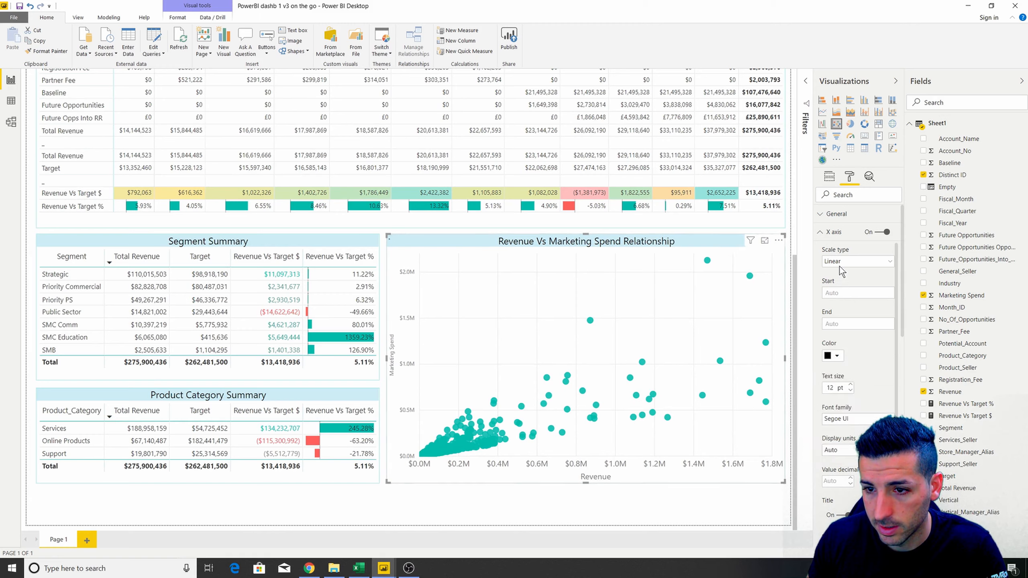
pyautogui.click(834, 233)
# - Color the scatter chart's Y axis text black and set its size to 12 pt
pyautogui.click(838, 251)
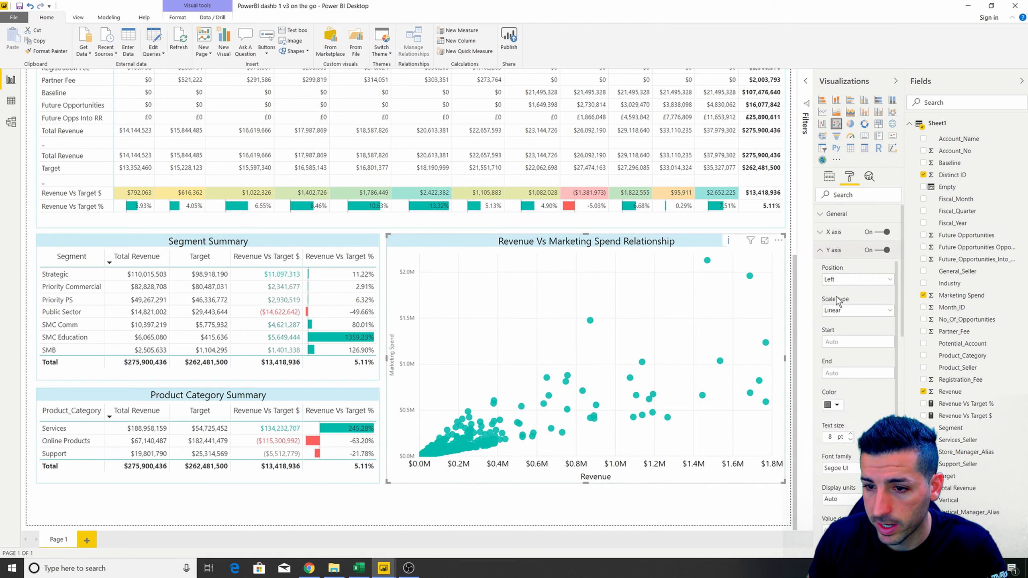
pyautogui.click(836, 405)
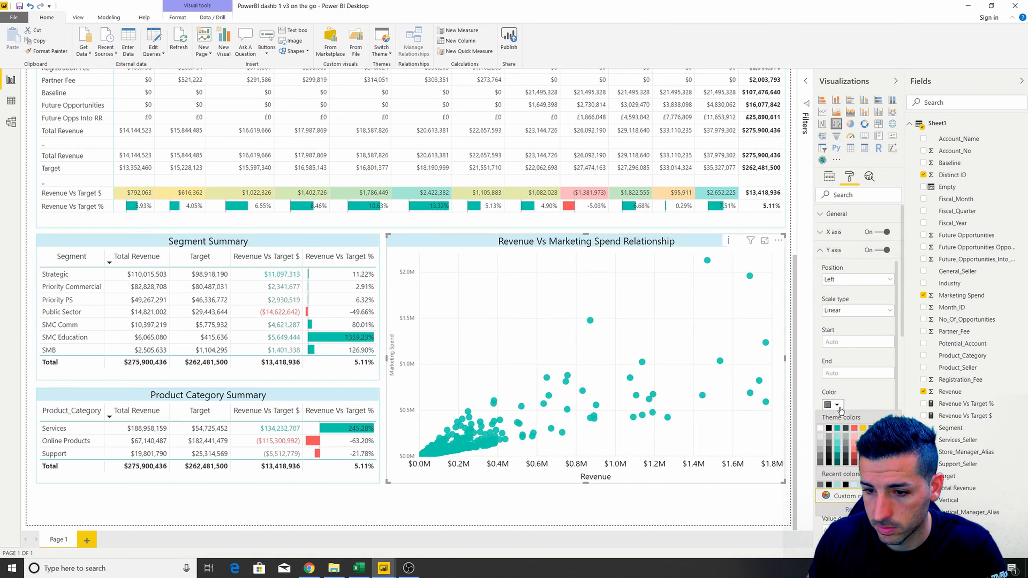
pyautogui.click(829, 429)
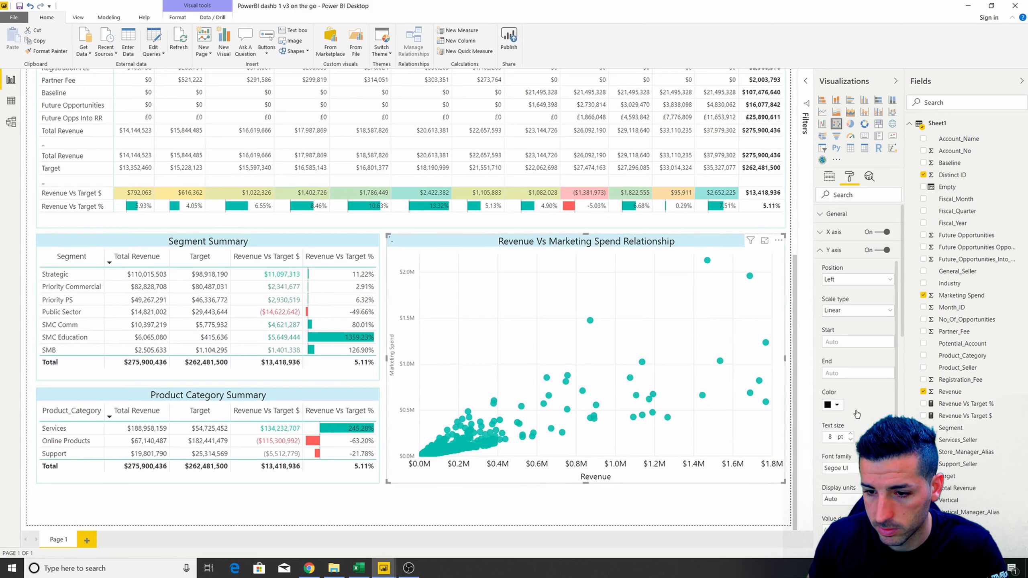
pyautogui.click(851, 436)
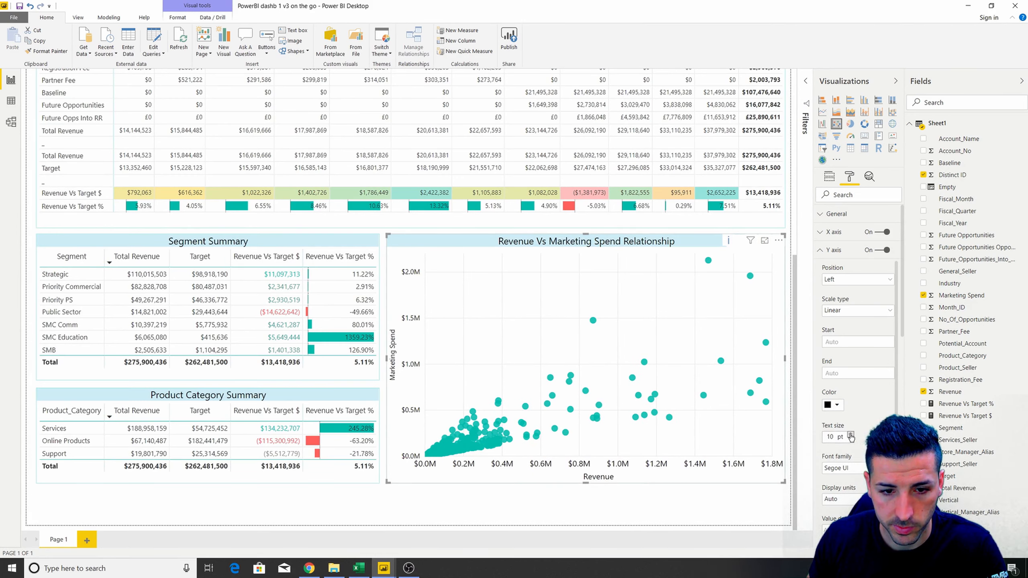
pyautogui.click(851, 436)
pyautogui.click(852, 435)
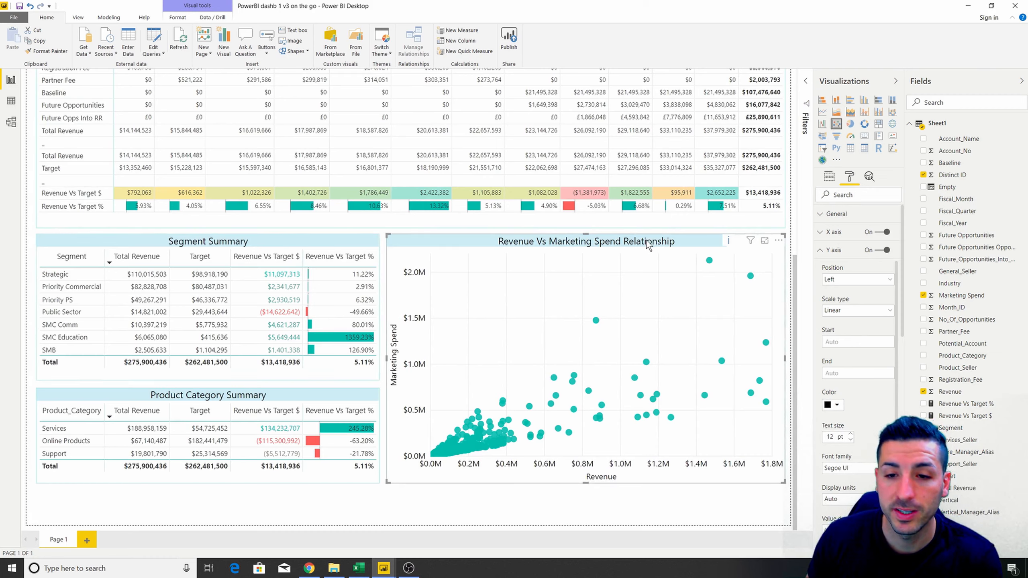
# - Add a trend line and an average line based on the Marketing Spend measure to the scatter chart
pyautogui.click(871, 181)
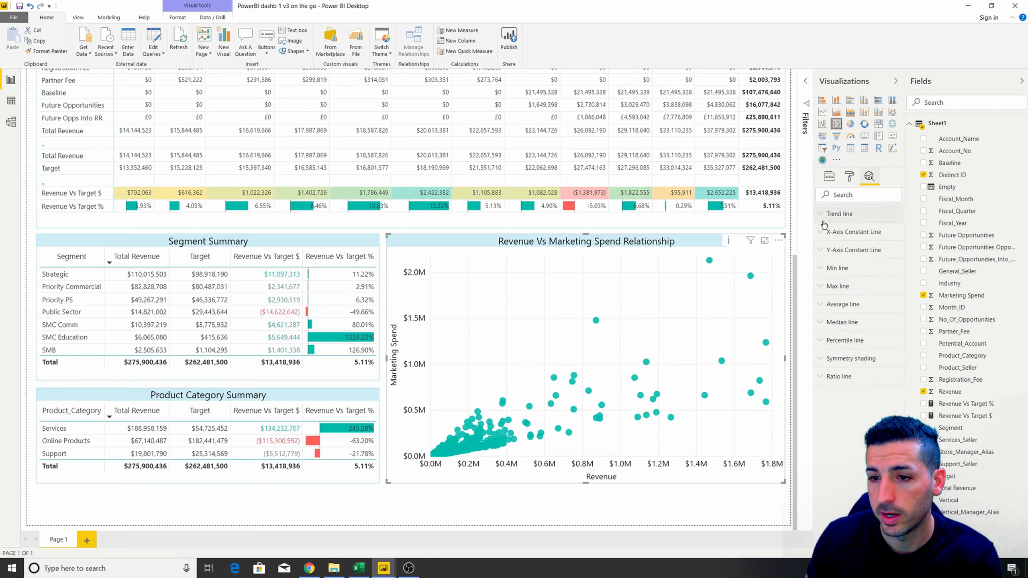
pyautogui.click(836, 237)
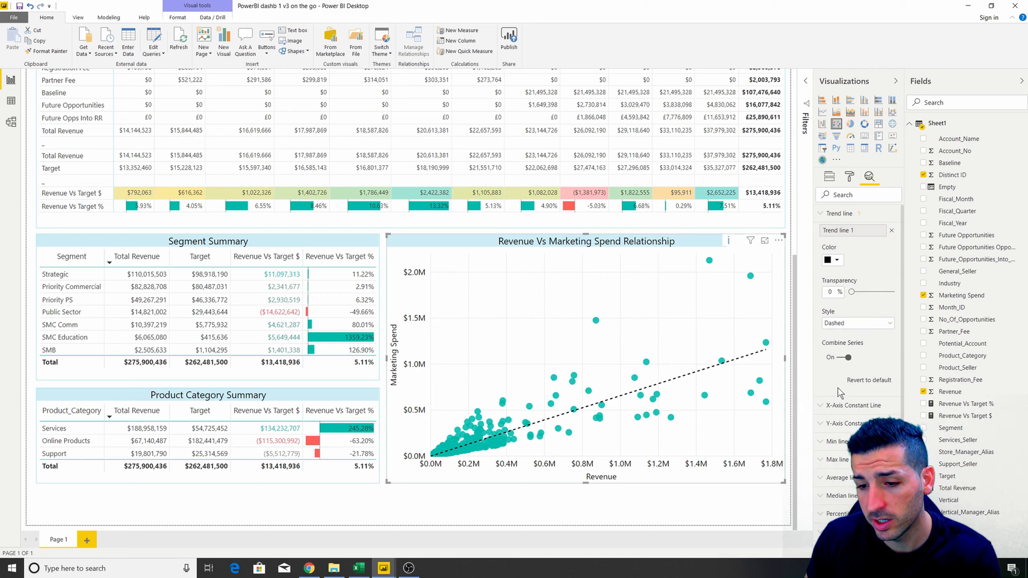
pyautogui.scroll(-1, 837, 388)
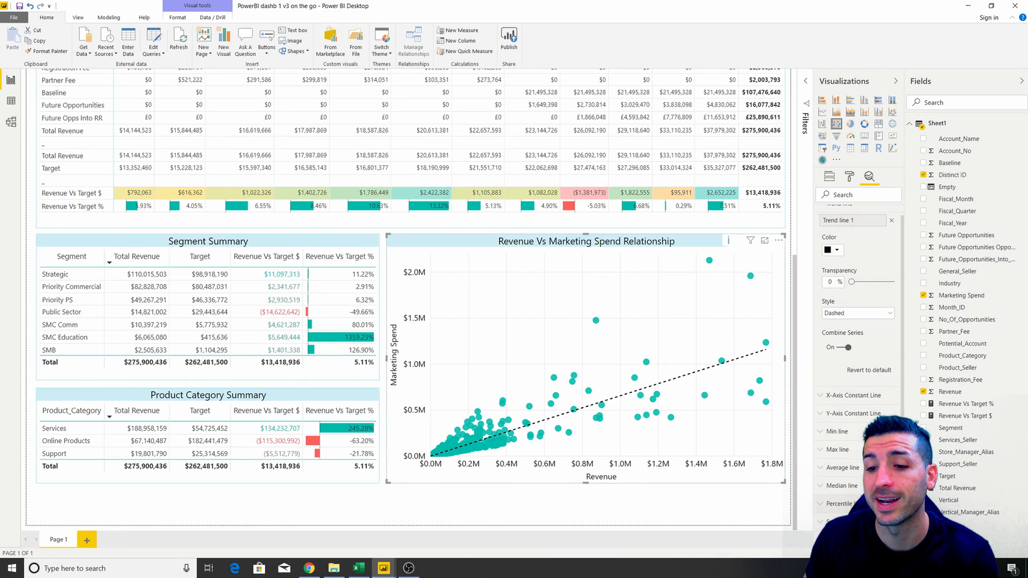
pyautogui.click(849, 467)
pyautogui.scroll(-3, 850, 466)
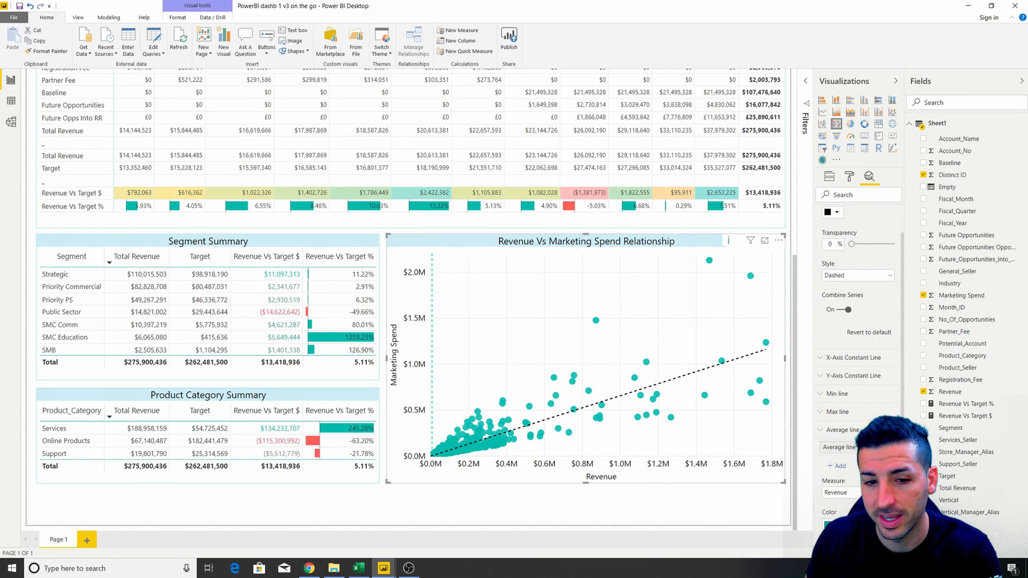
pyautogui.click(836, 466)
pyautogui.scroll(-5, 854, 400)
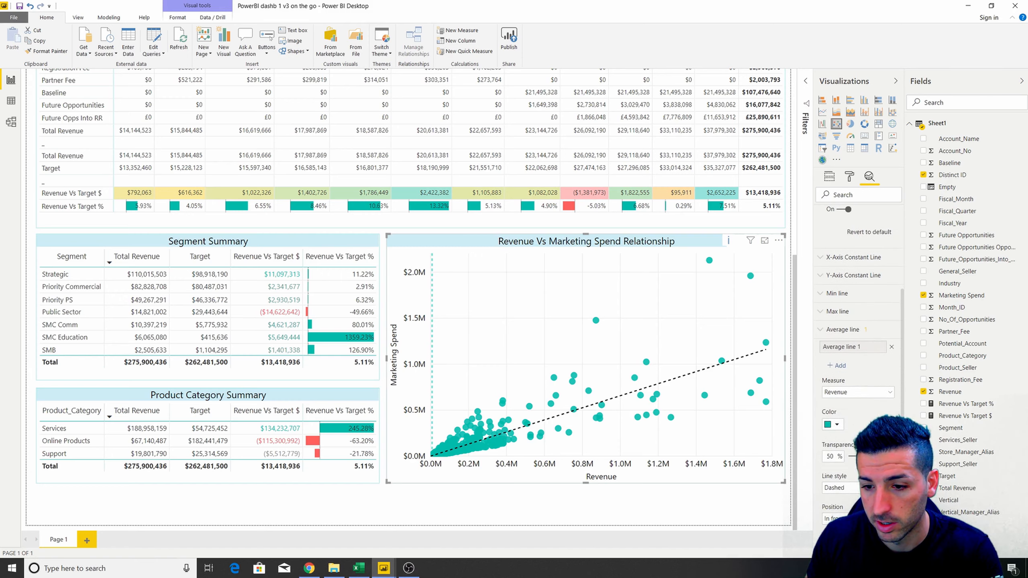
pyautogui.click(858, 393)
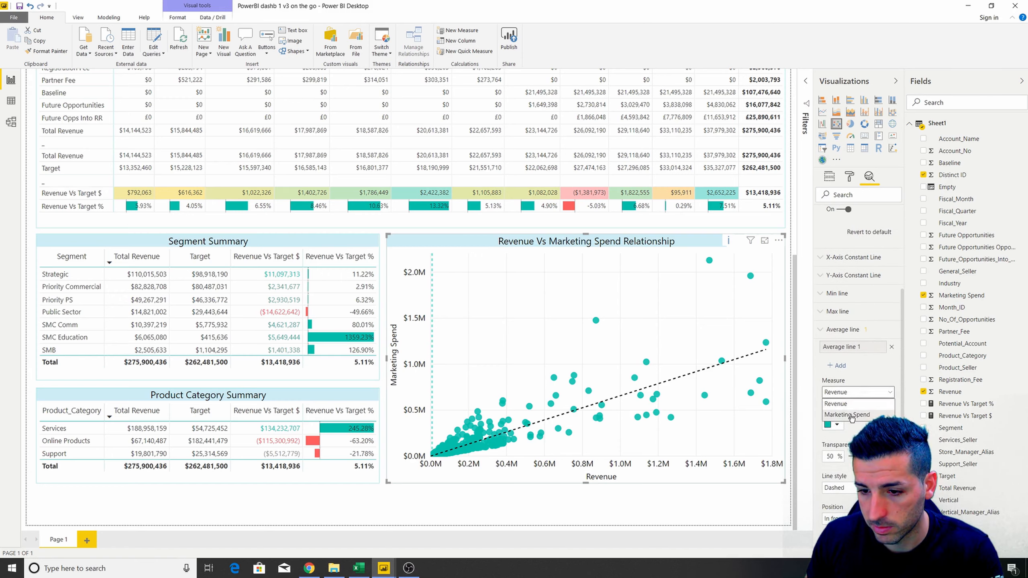
pyautogui.click(844, 411)
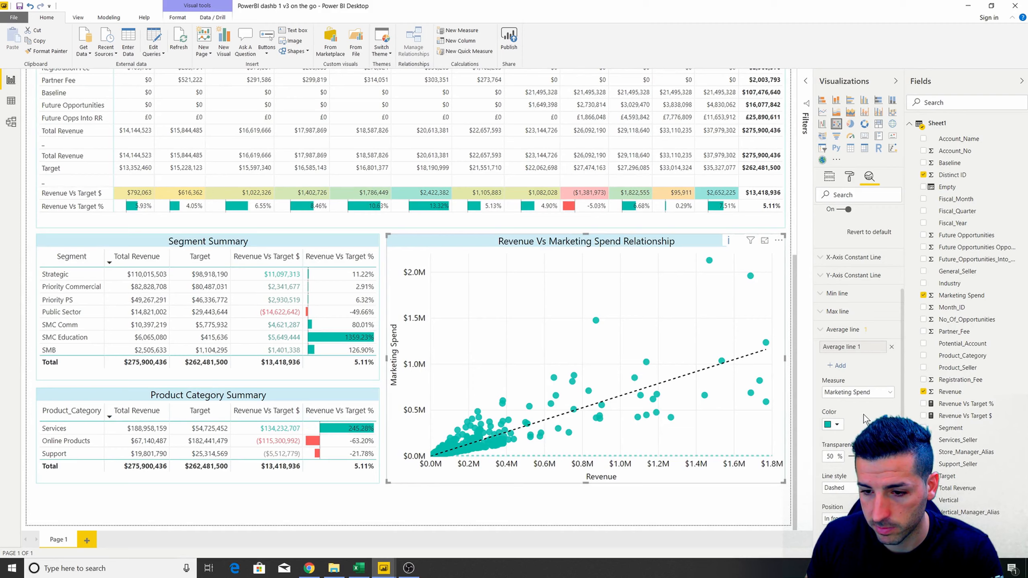
# - Turn on the average line's data label and set its horizontal position to Right
pyautogui.scroll(-7, 863, 415)
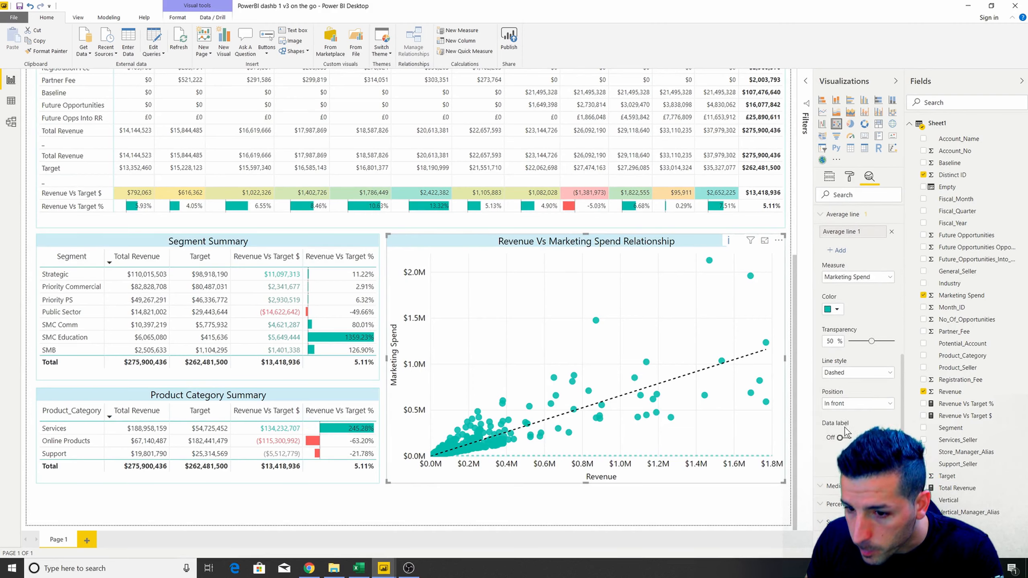
pyautogui.click(842, 437)
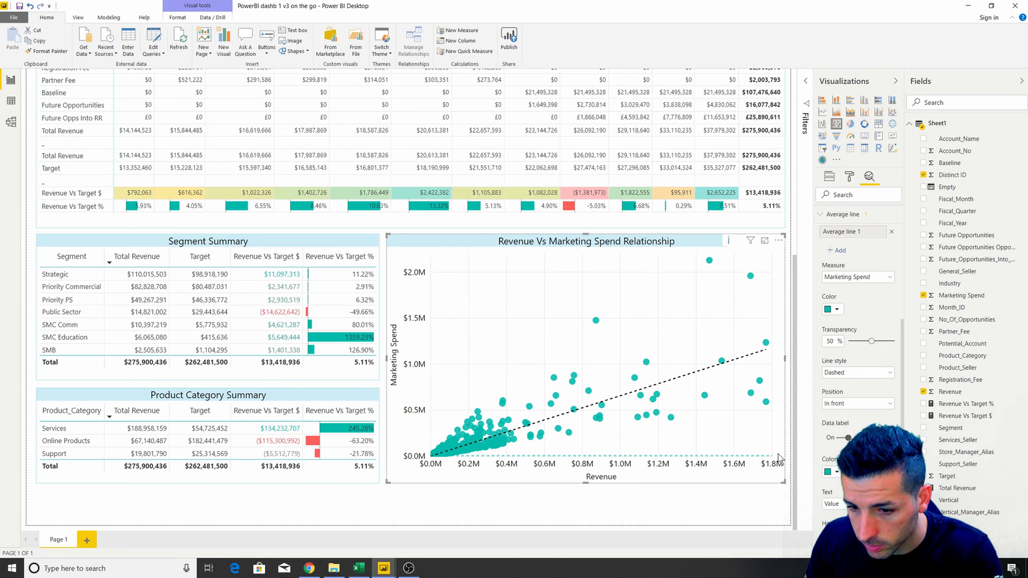
pyautogui.scroll(-3, 850, 405)
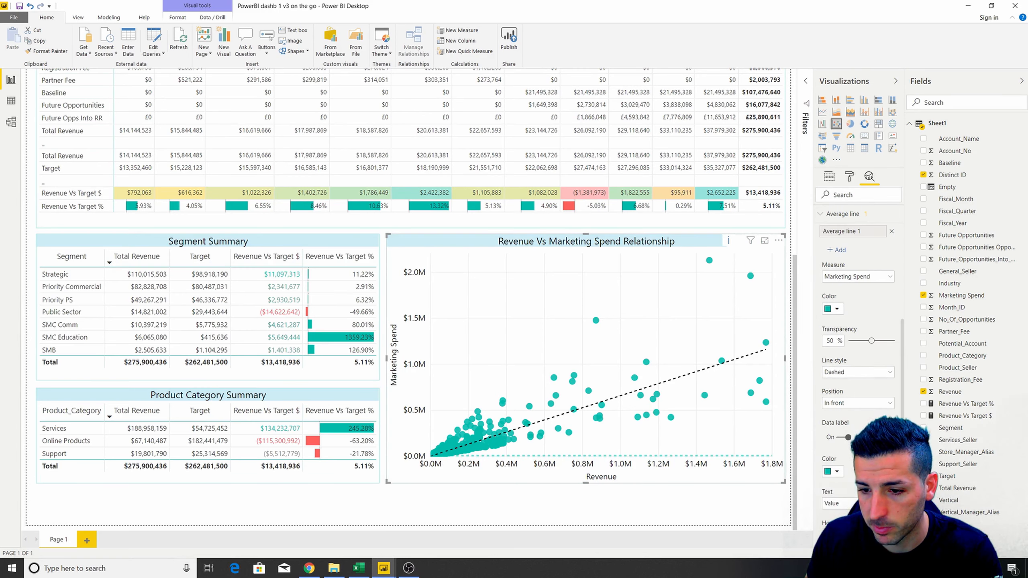
pyautogui.click(855, 435)
pyautogui.click(856, 435)
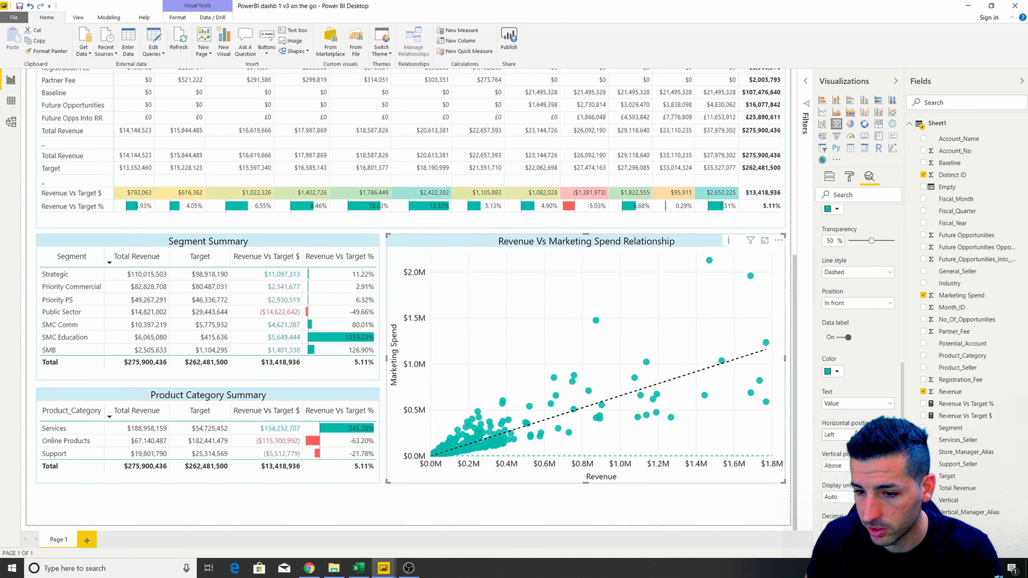
pyautogui.click(848, 466)
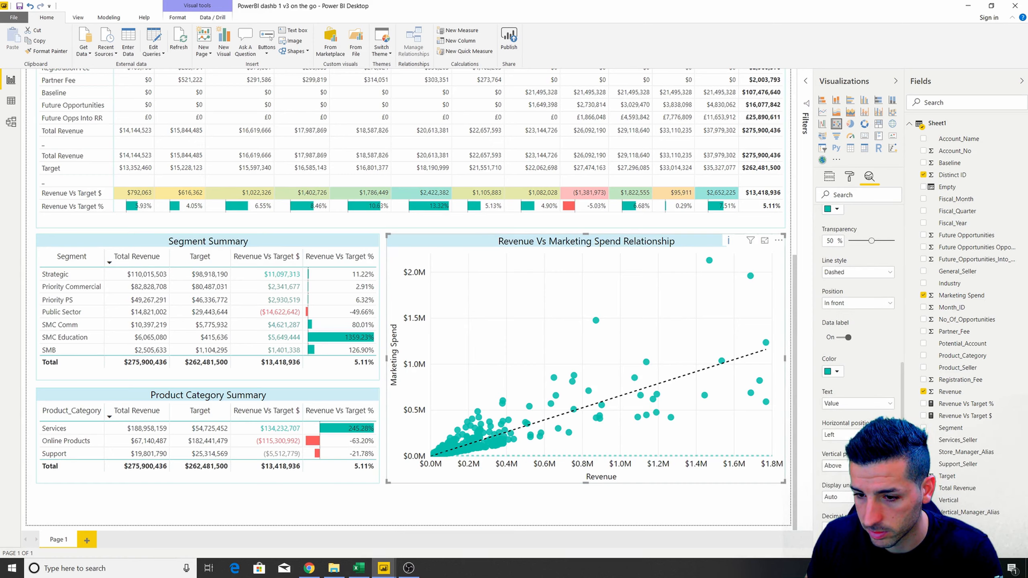
pyautogui.scroll(-1, 854, 466)
pyautogui.click(853, 358)
pyautogui.click(853, 357)
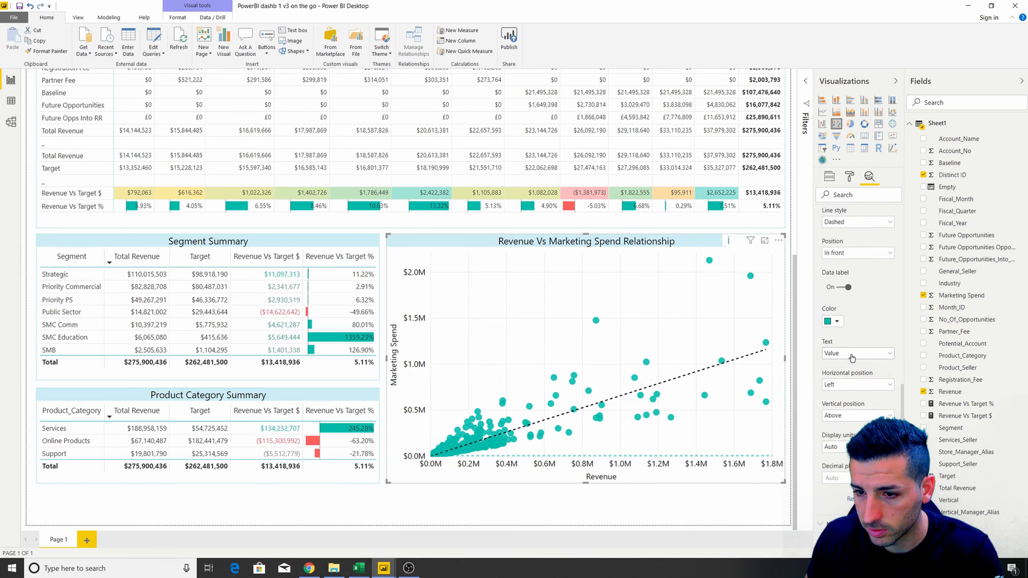
pyautogui.scroll(-1, 850, 380)
pyautogui.click(850, 348)
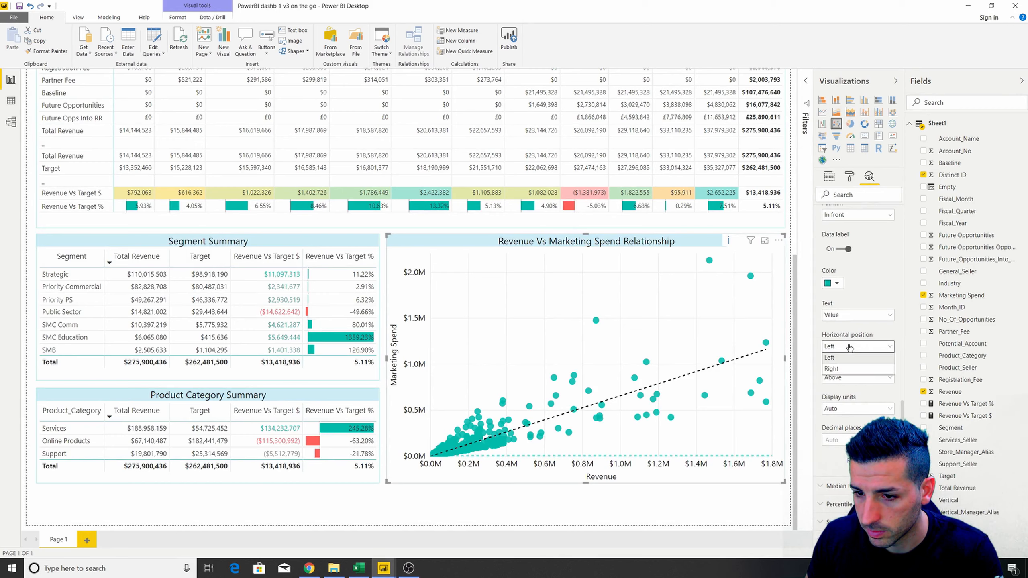
pyautogui.click(848, 369)
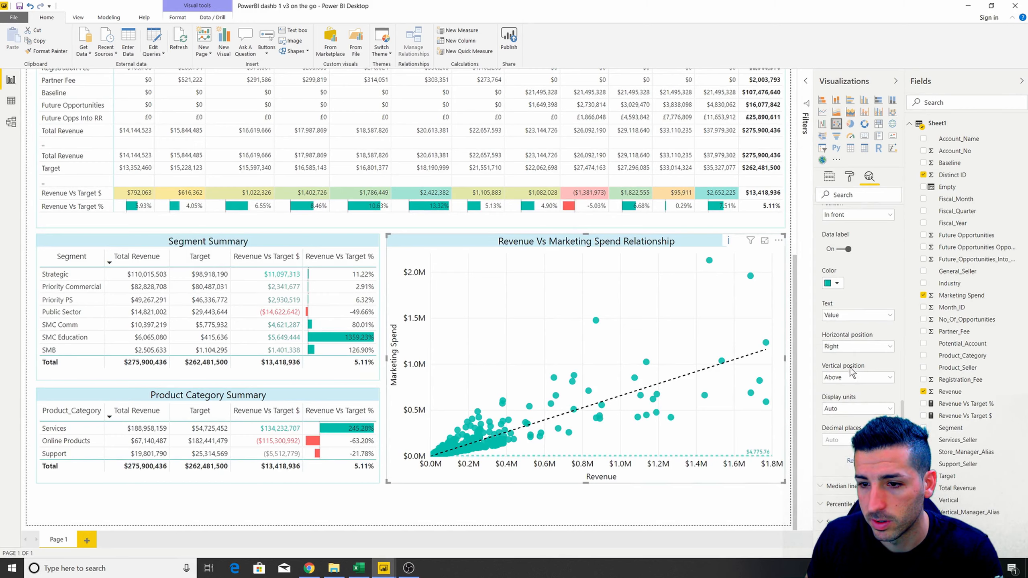
pyautogui.click(856, 410)
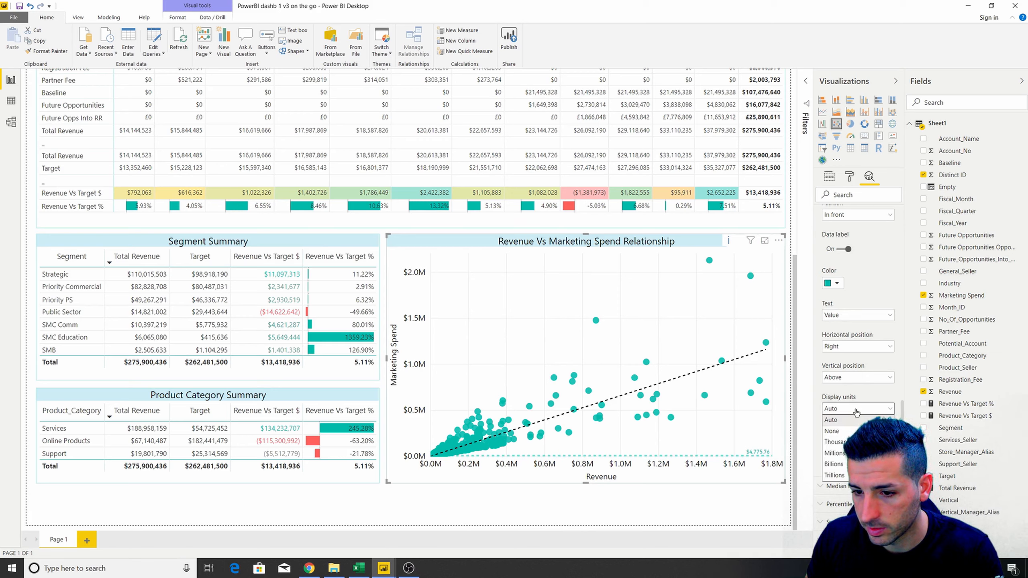
pyautogui.click(856, 410)
pyautogui.scroll(1, 842, 365)
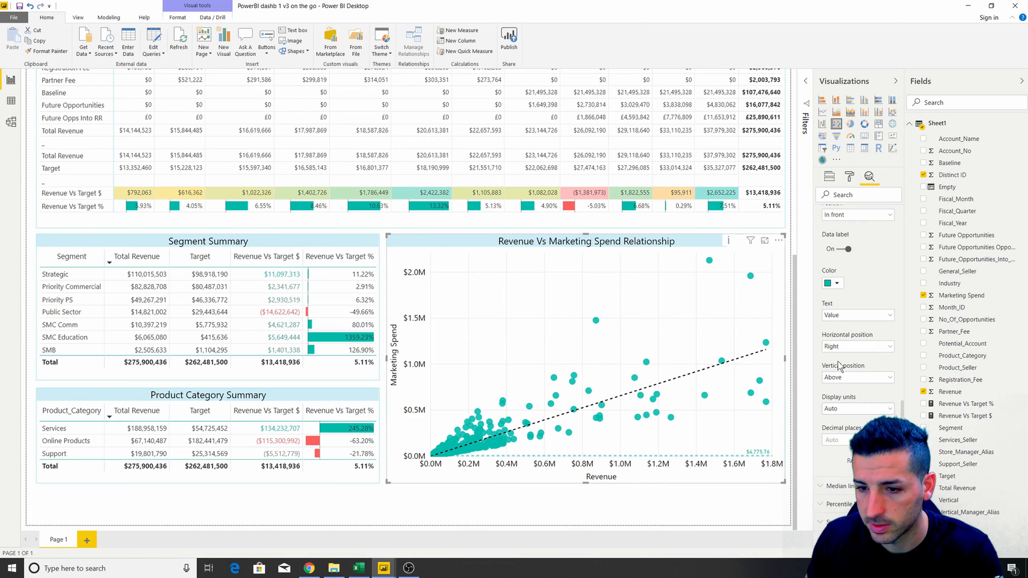
pyautogui.scroll(6, 839, 363)
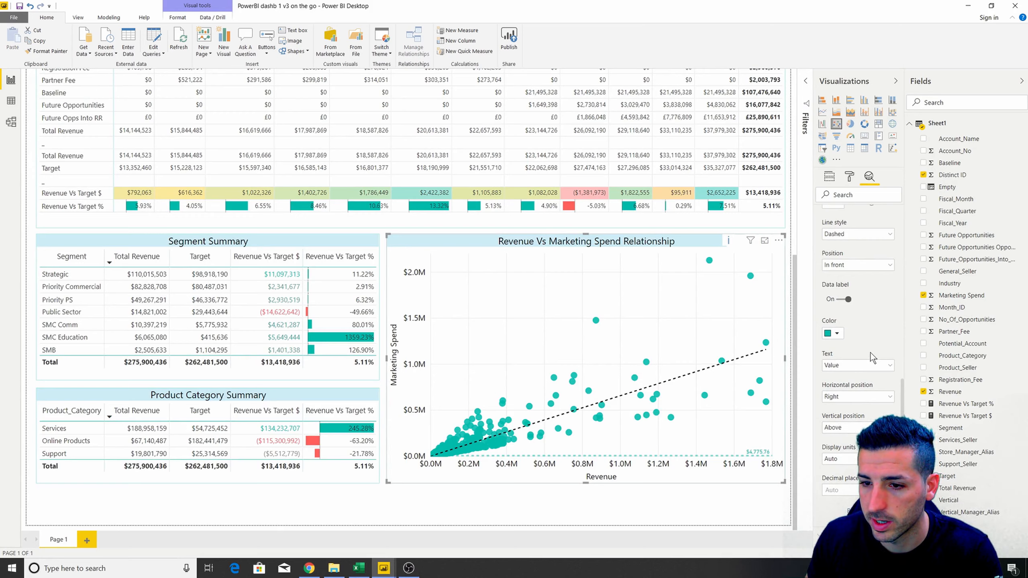
pyautogui.scroll(1, 869, 356)
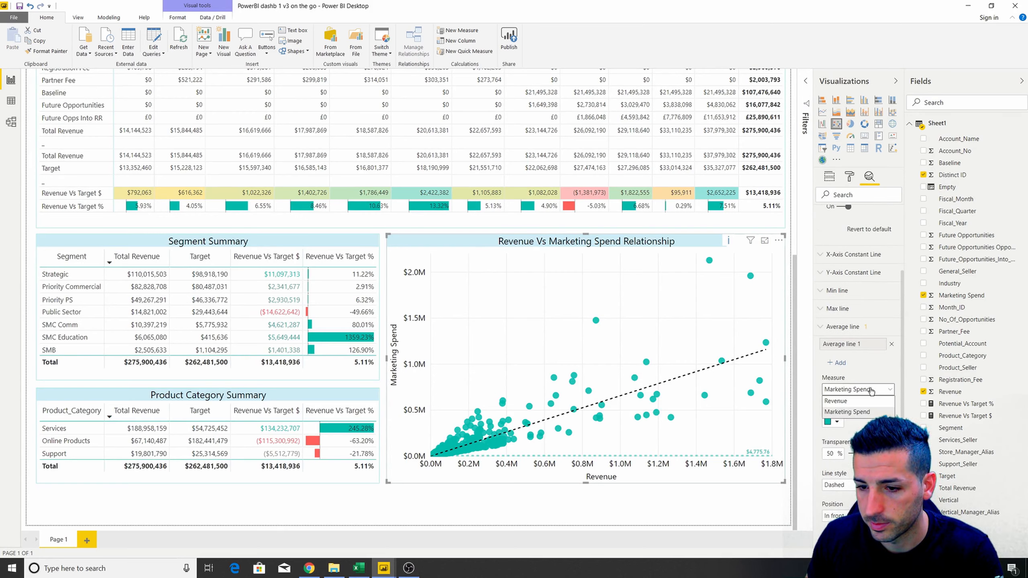
pyautogui.scroll(4, 874, 331)
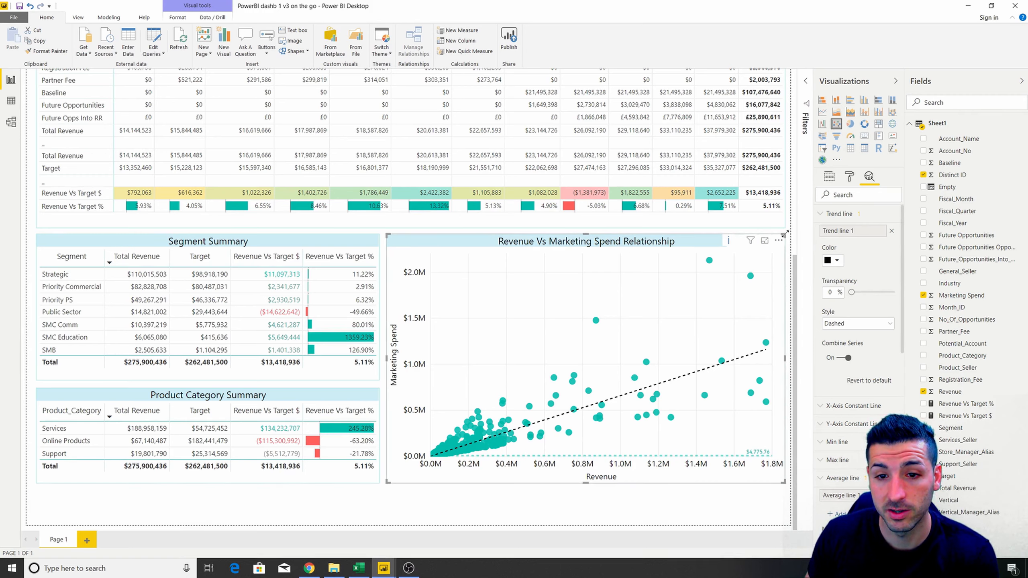
# - Filter the page to the Banking industry and examine the Revenue Vs Marketing Spend Relationship chart
pyautogui.scroll(10, 781, 224)
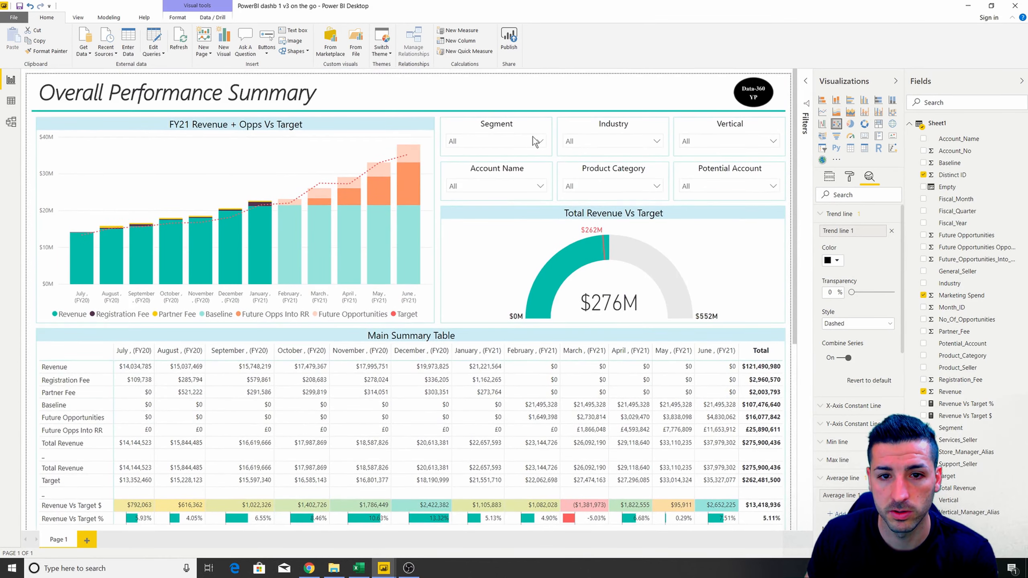
pyautogui.click(583, 141)
pyautogui.click(583, 153)
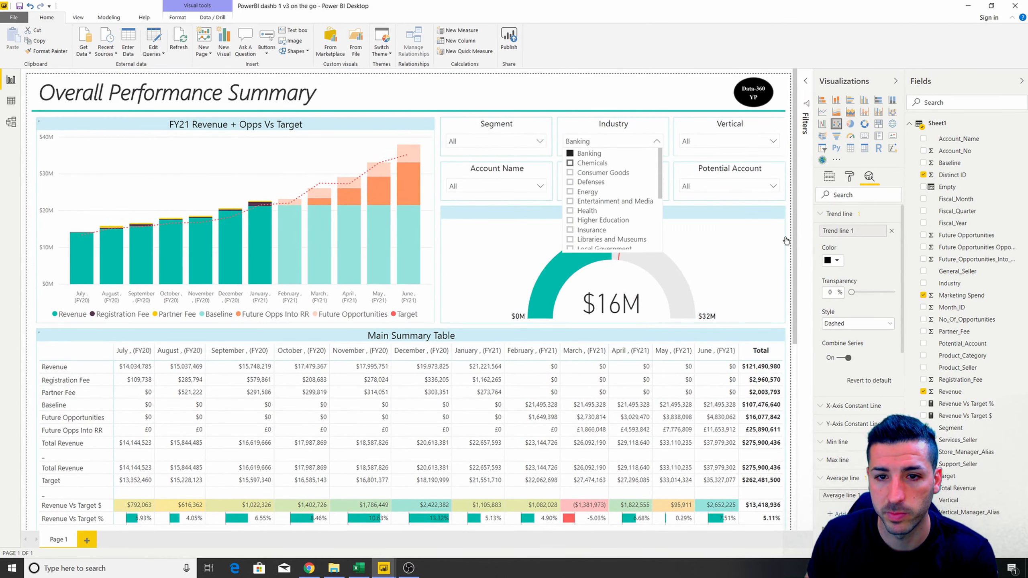
pyautogui.scroll(-10, 777, 328)
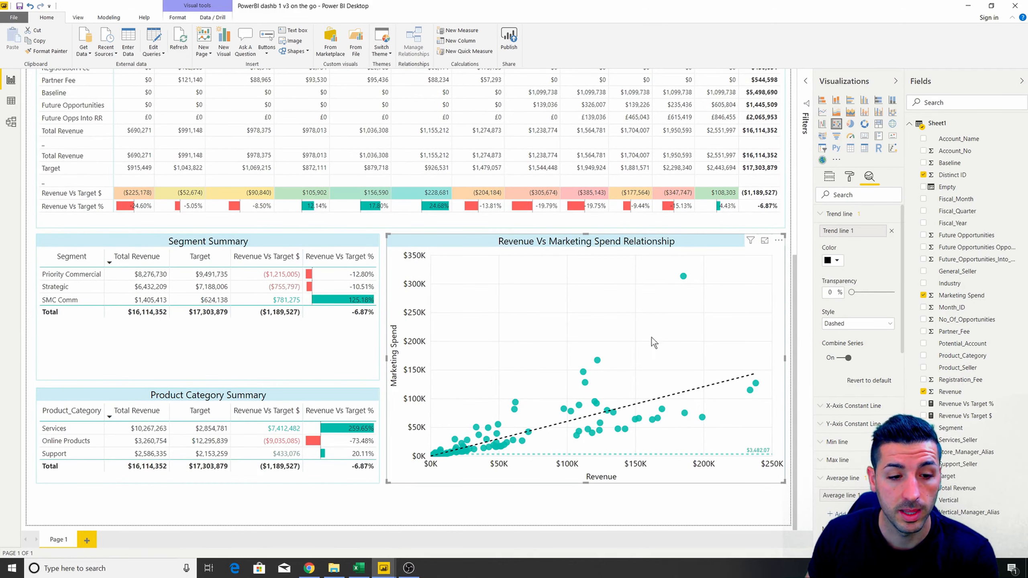
# - Cross-filter the page by Online Products in the Product Category Summary table, clearing that selection and the Banking filter after viewing the result
pyautogui.click(90, 445)
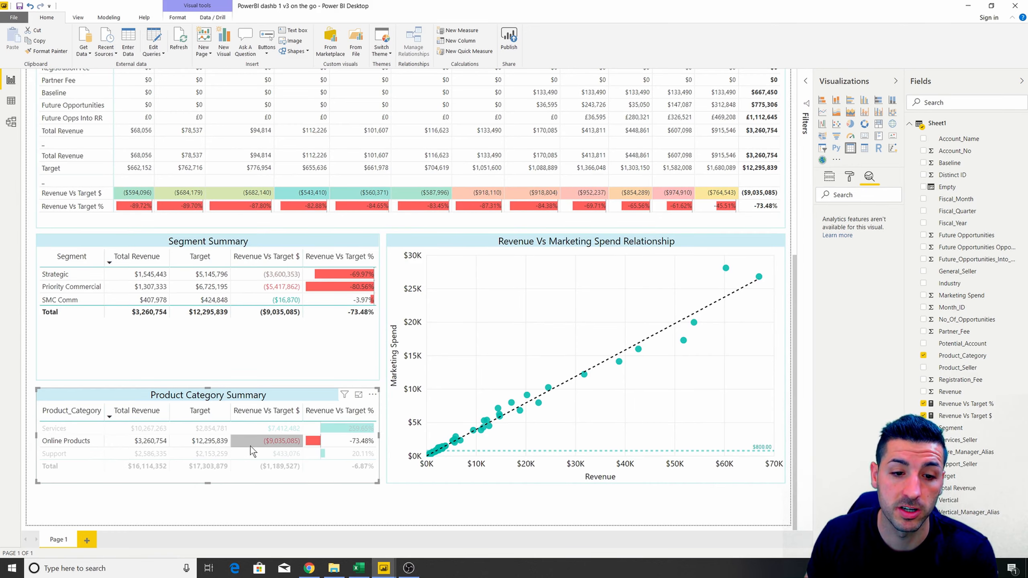
pyautogui.click(87, 440)
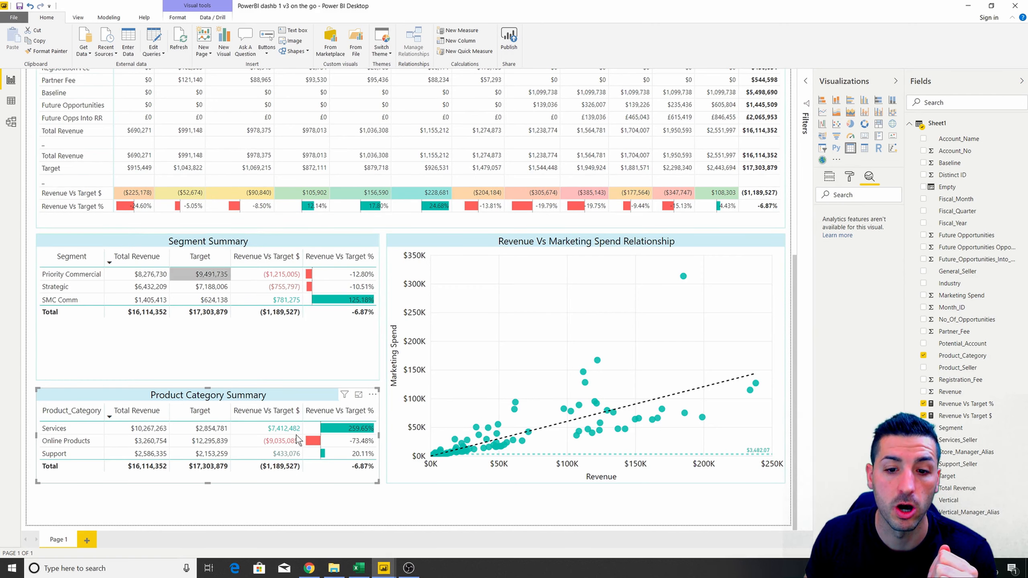
pyautogui.scroll(6, 396, 253)
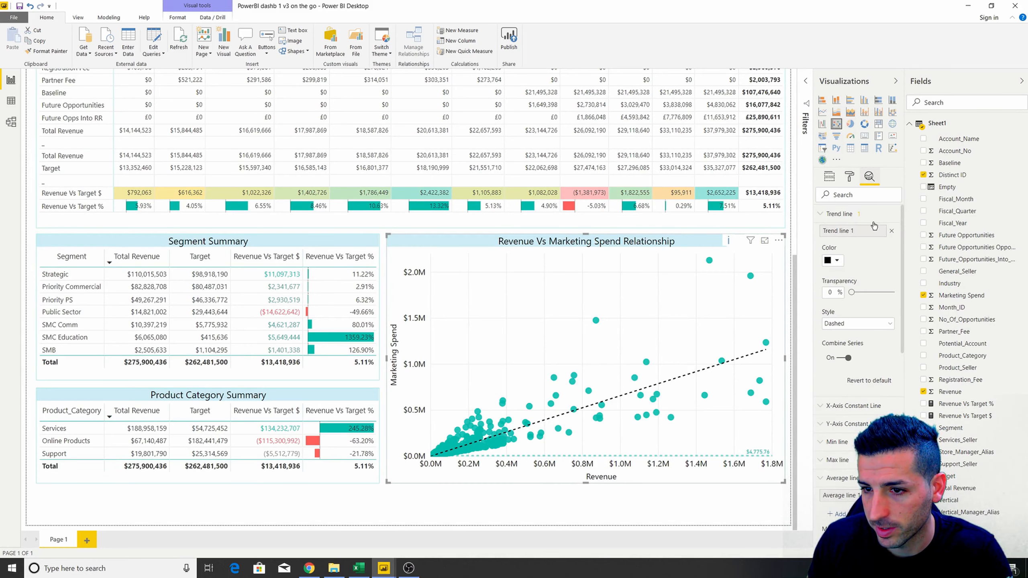
# - Remove the trend line and the average line from the scatter chart and return to its data fields
pyautogui.click(892, 231)
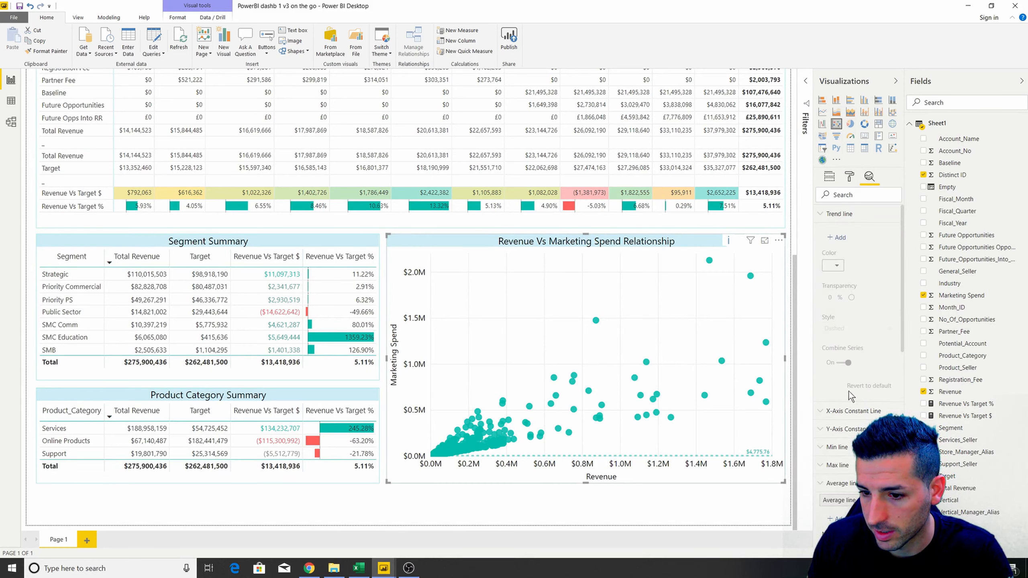
pyautogui.click(892, 500)
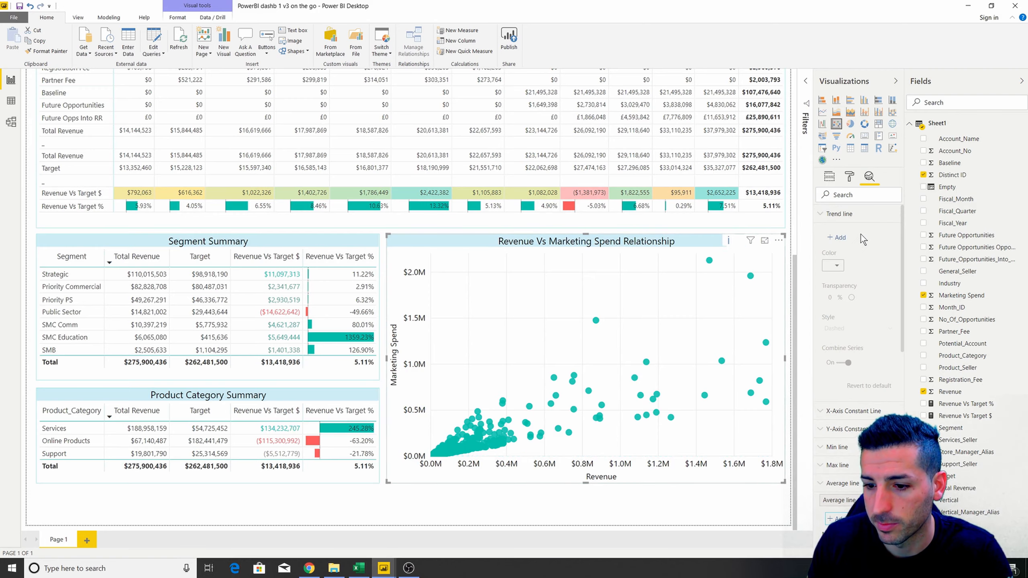
pyautogui.click(829, 178)
# - Filter the whole page to Banking with the Industry slicer
pyautogui.scroll(8, 668, 185)
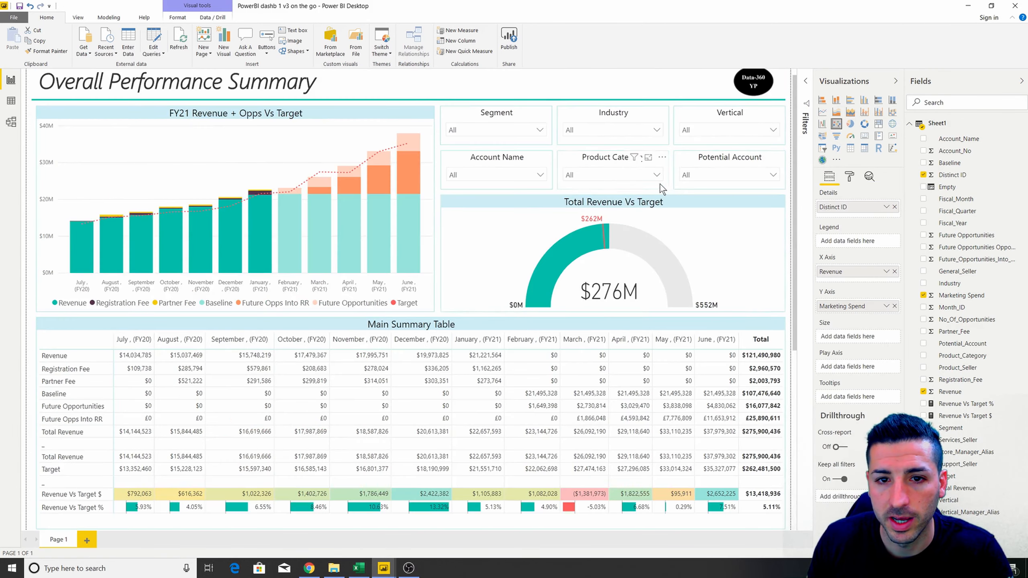
pyautogui.click(619, 140)
pyautogui.click(589, 152)
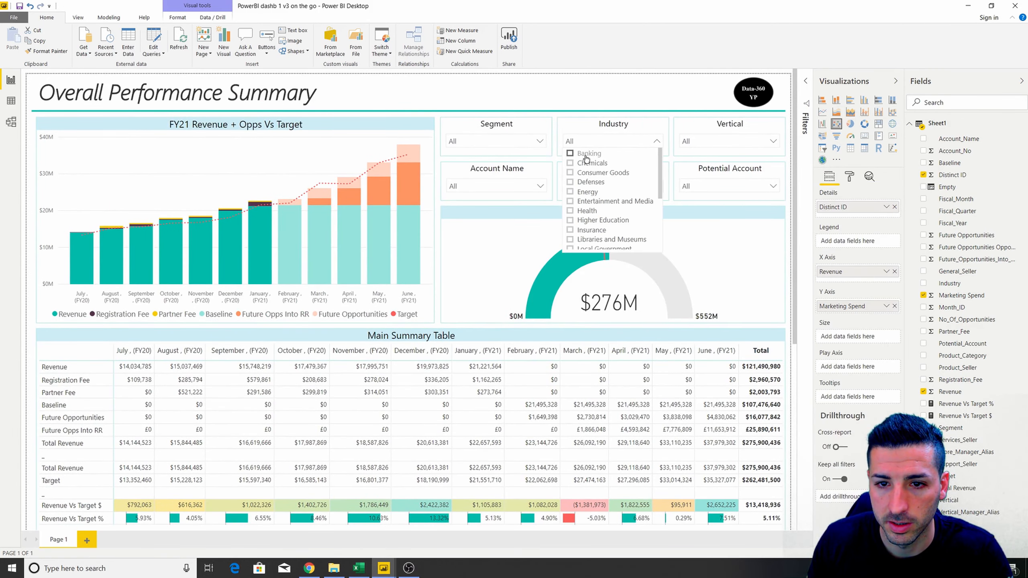
# - Add Product_Category as the legend and Fiscal_Month as the play axis of the Revenue Vs Marketing Spend Relationship scatter chart
pyautogui.click(781, 305)
pyautogui.scroll(-6, 782, 306)
pyautogui.scroll(-1, 781, 307)
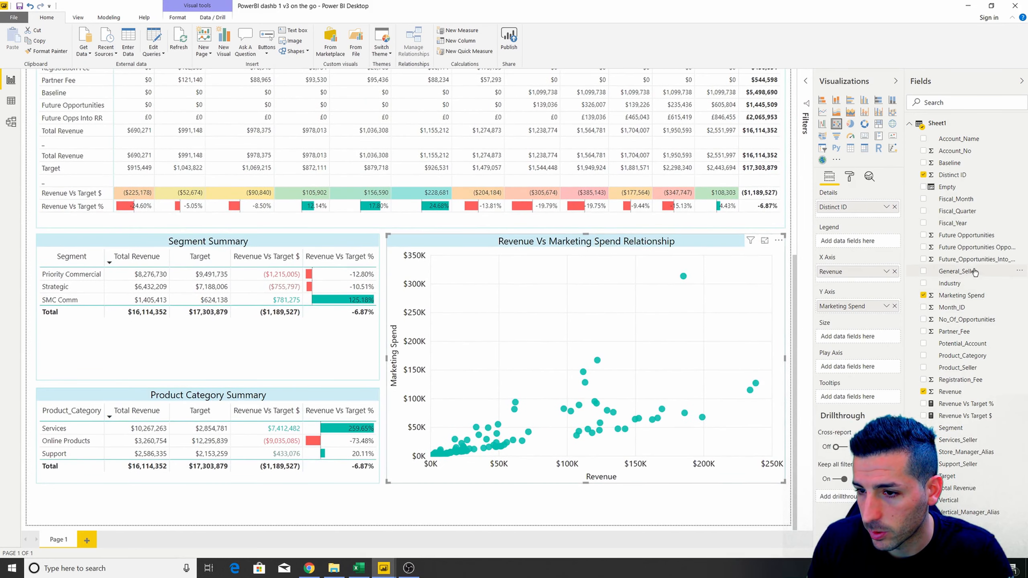
pyautogui.moveTo(987, 355); pyautogui.dragTo(866, 241)
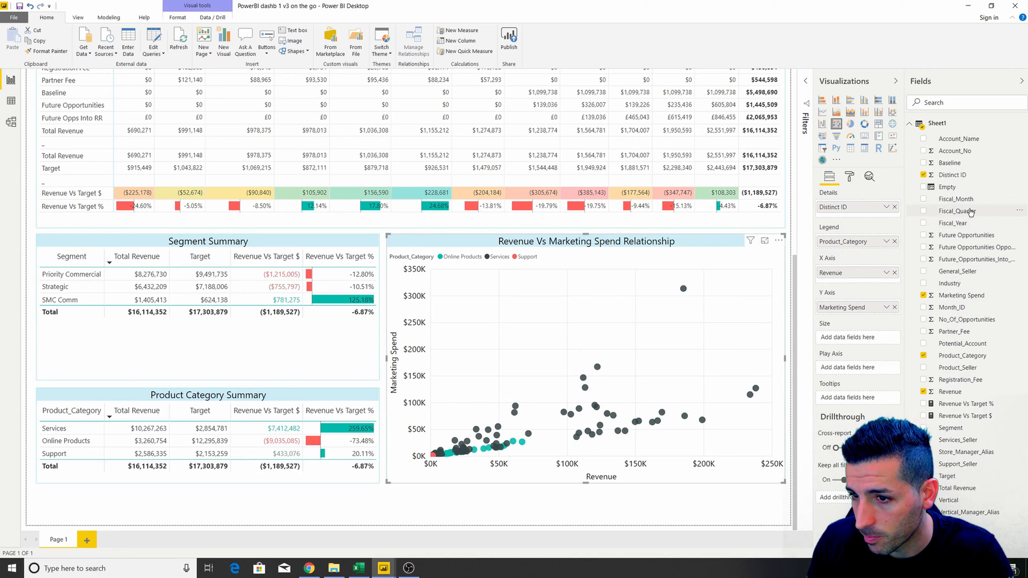
pyautogui.moveTo(975, 199); pyautogui.dragTo(874, 366)
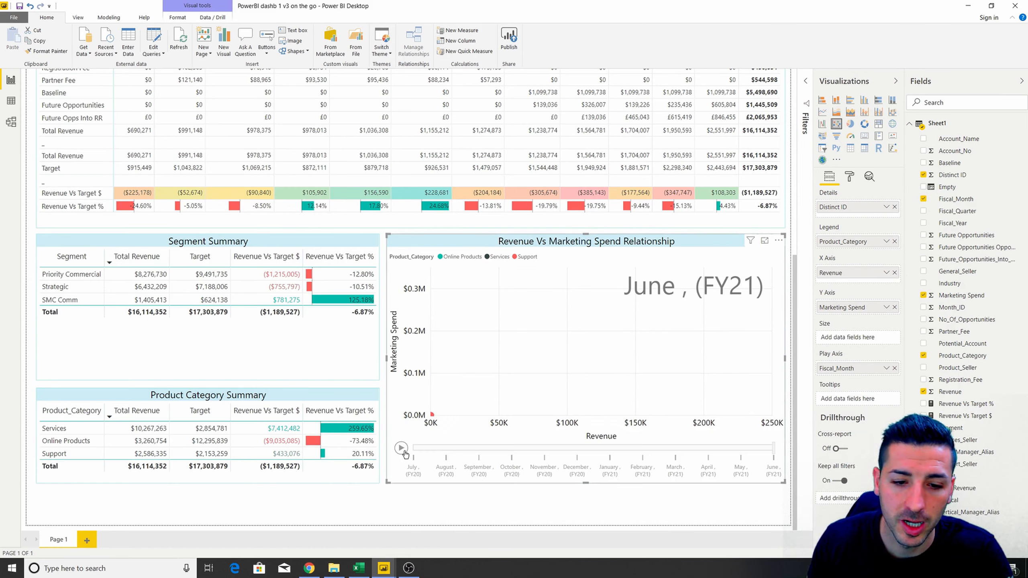
# - Play the scatter chart's fiscal month animation, replay it enlarged in focus mode, and return to the report page
pyautogui.click(403, 450)
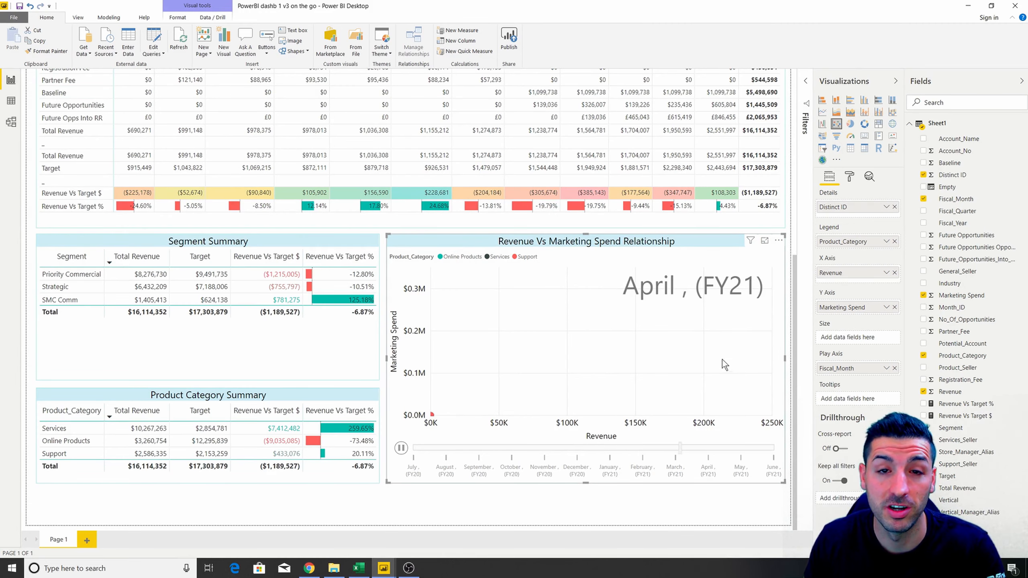
pyautogui.click(765, 241)
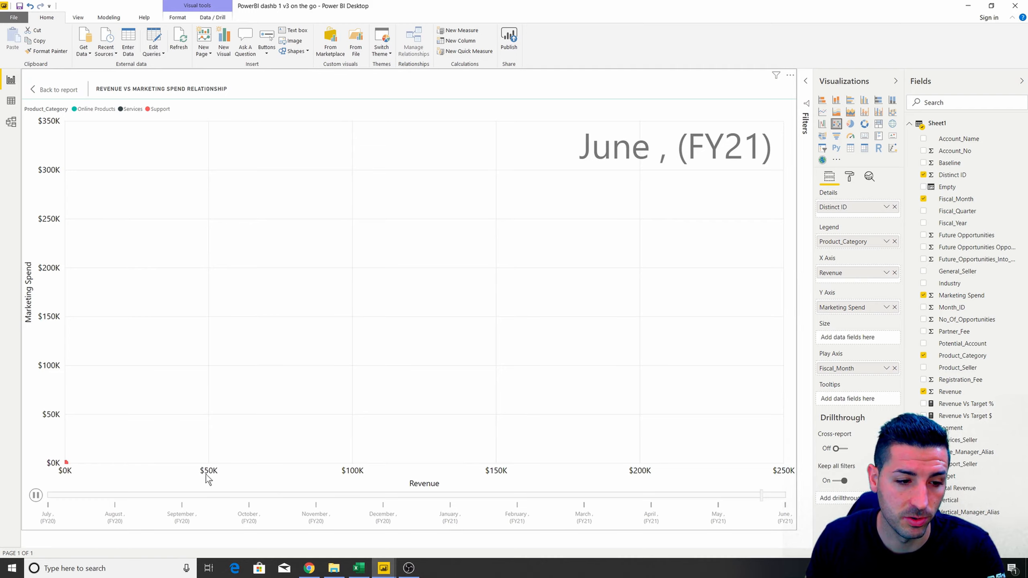
pyautogui.click(35, 497)
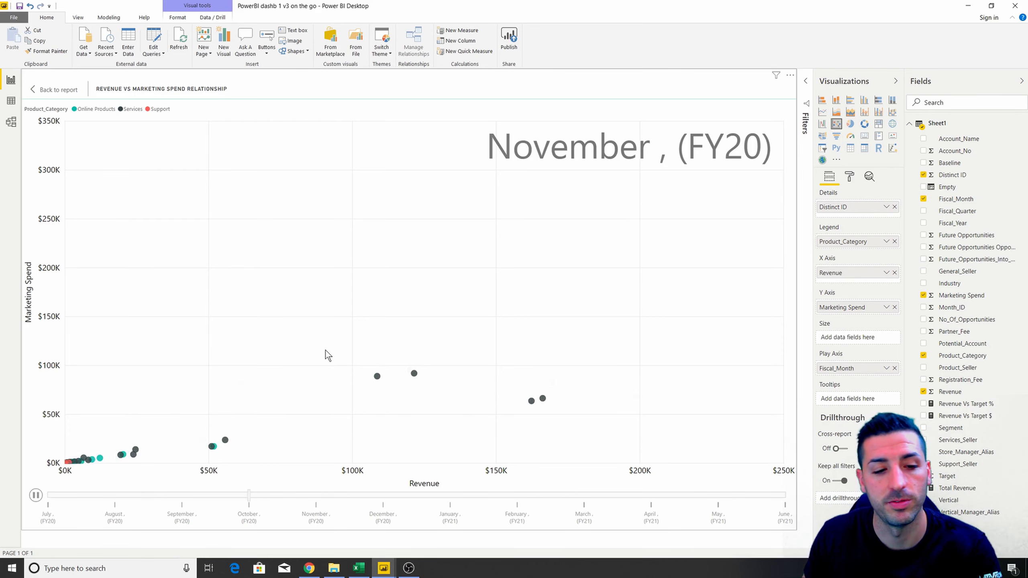
pyautogui.click(49, 94)
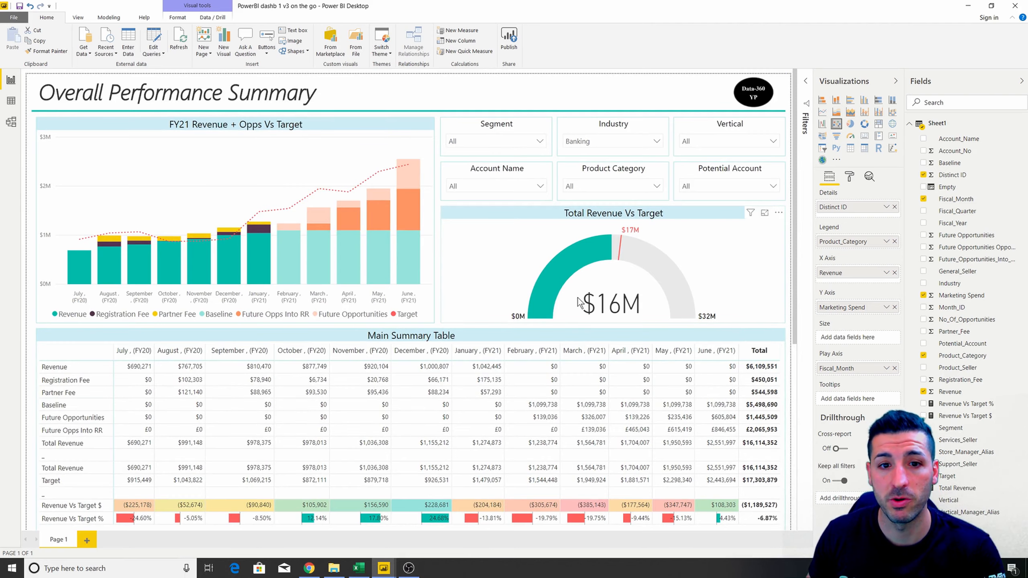
pyautogui.scroll(-5, 572, 393)
pyautogui.scroll(4, 572, 392)
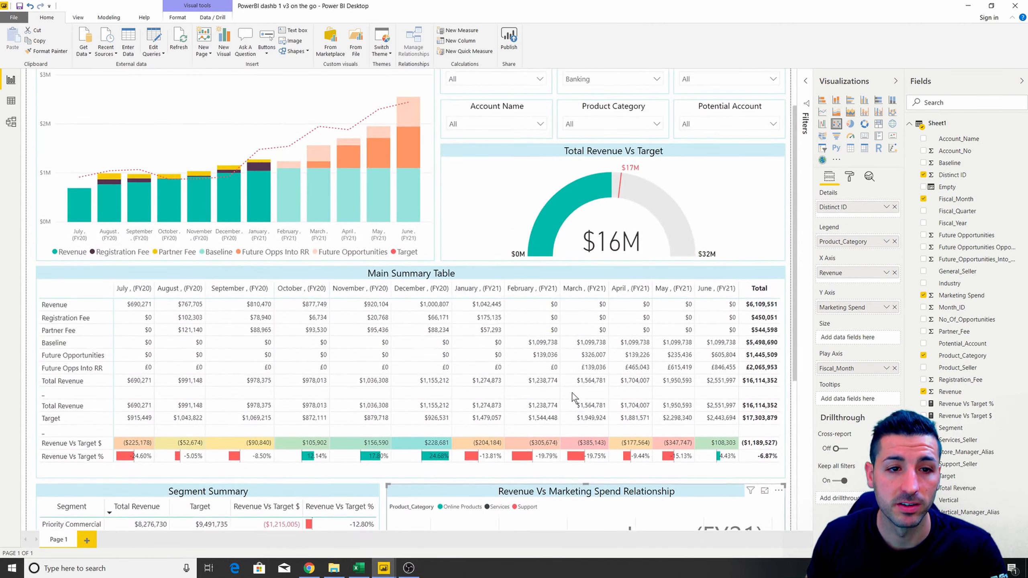
pyautogui.scroll(2, 571, 393)
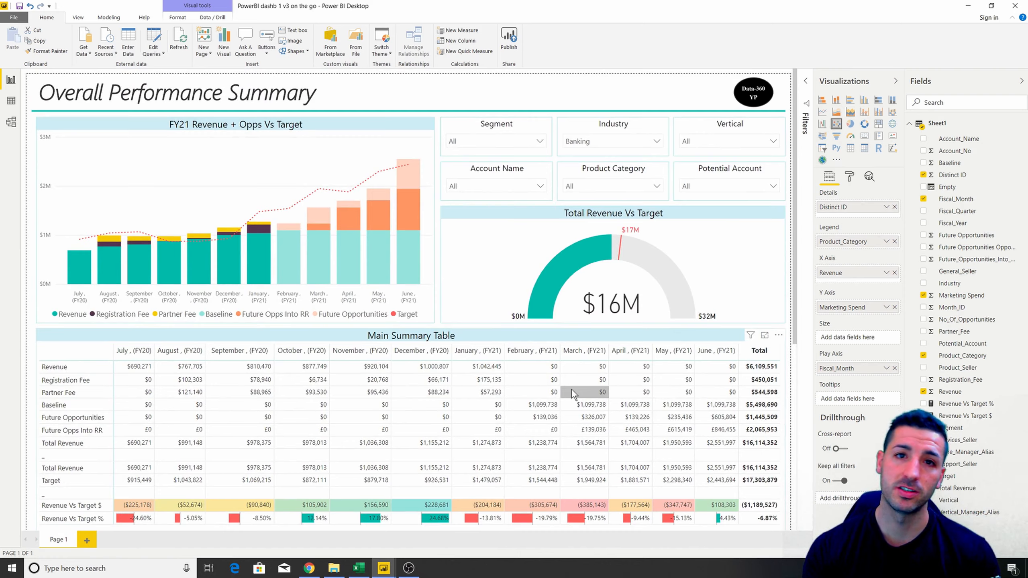